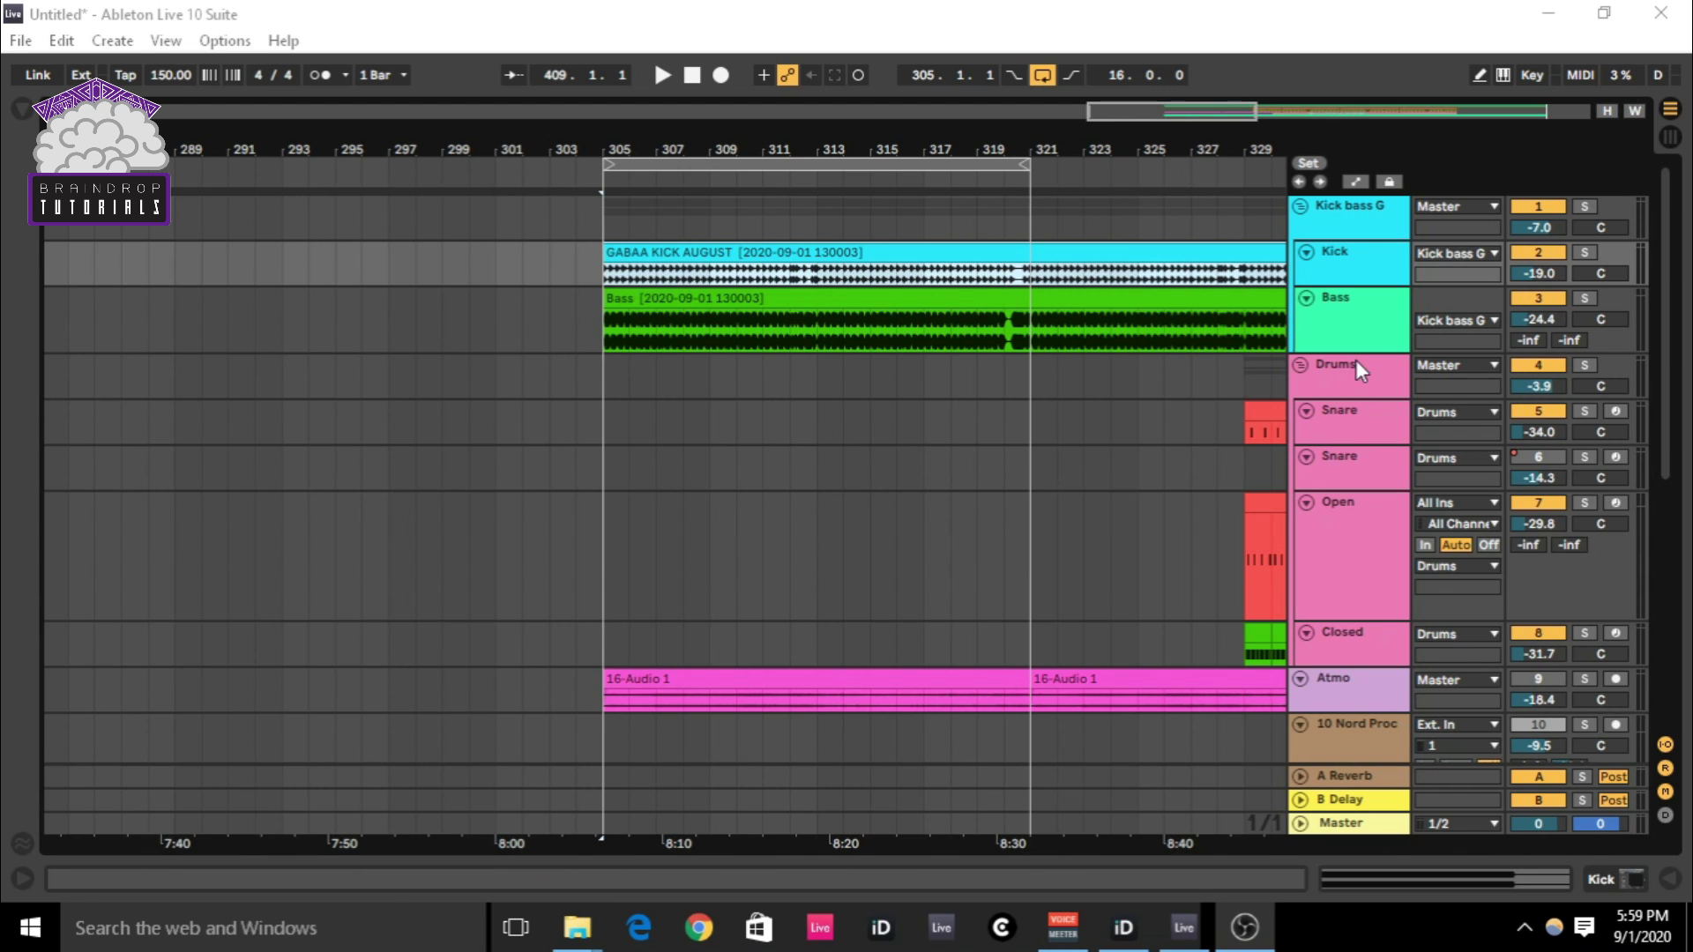
- Enlarge the Kick and Bass tracks to a similar medium height so that their waveforms are readable
{"action": "left_click_drag", "start_coordinate": [1349, 350], "coordinate": [1349, 457]}
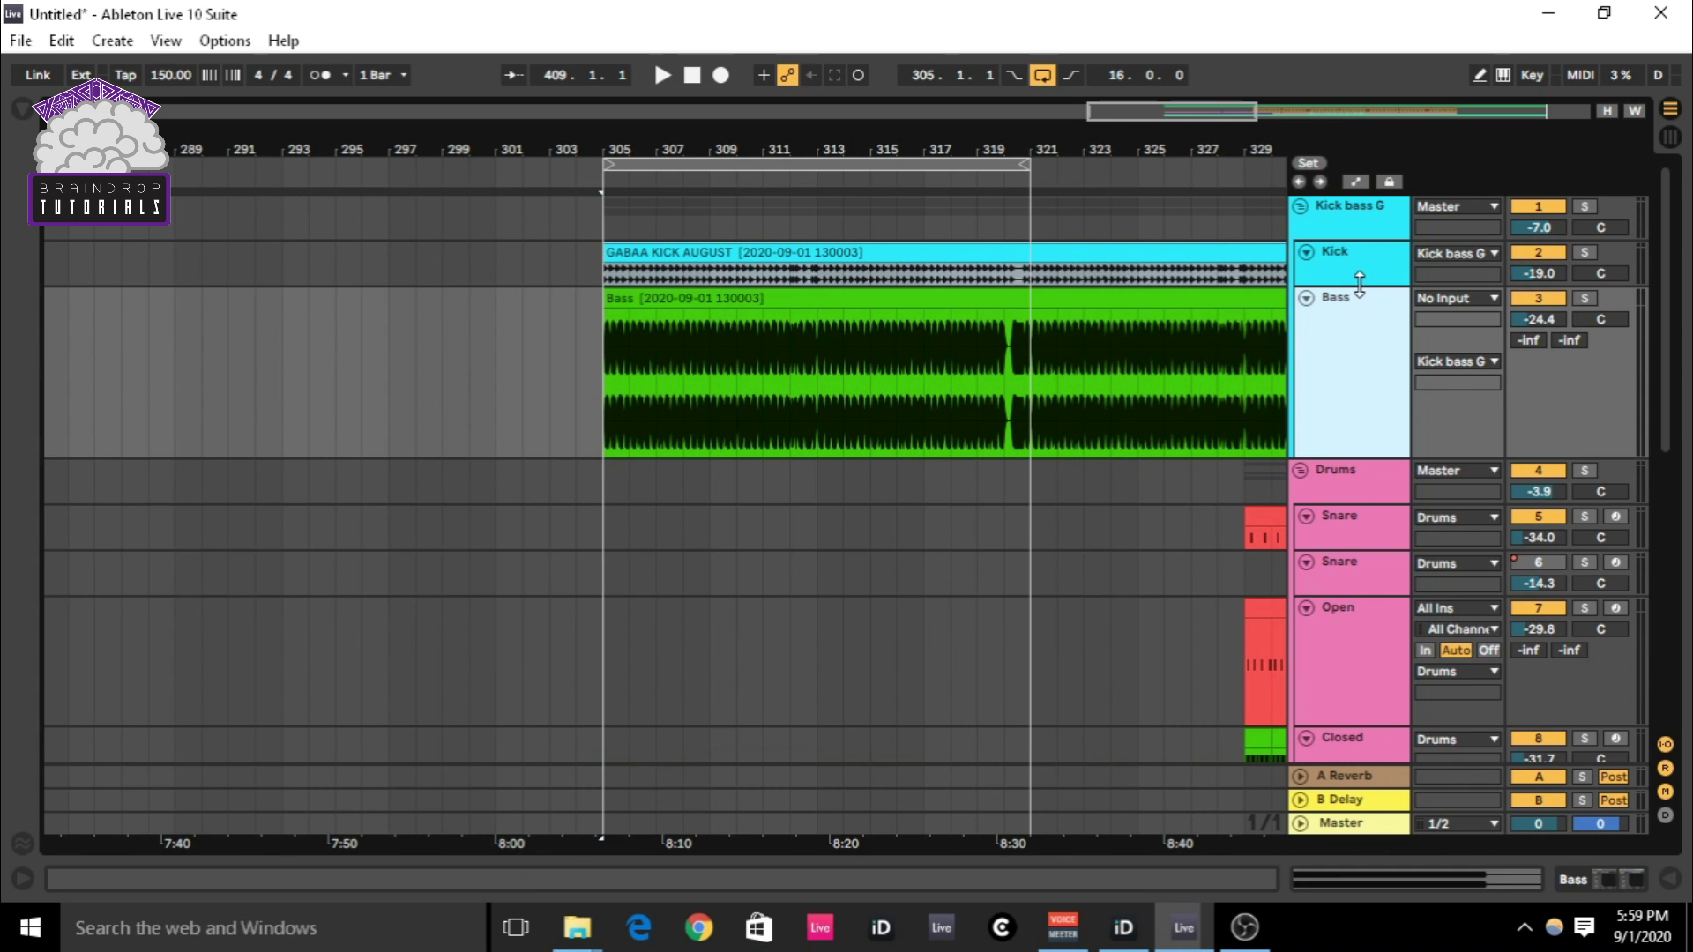
{"action": "left_click_drag", "start_coordinate": [1359, 284], "coordinate": [1359, 432]}
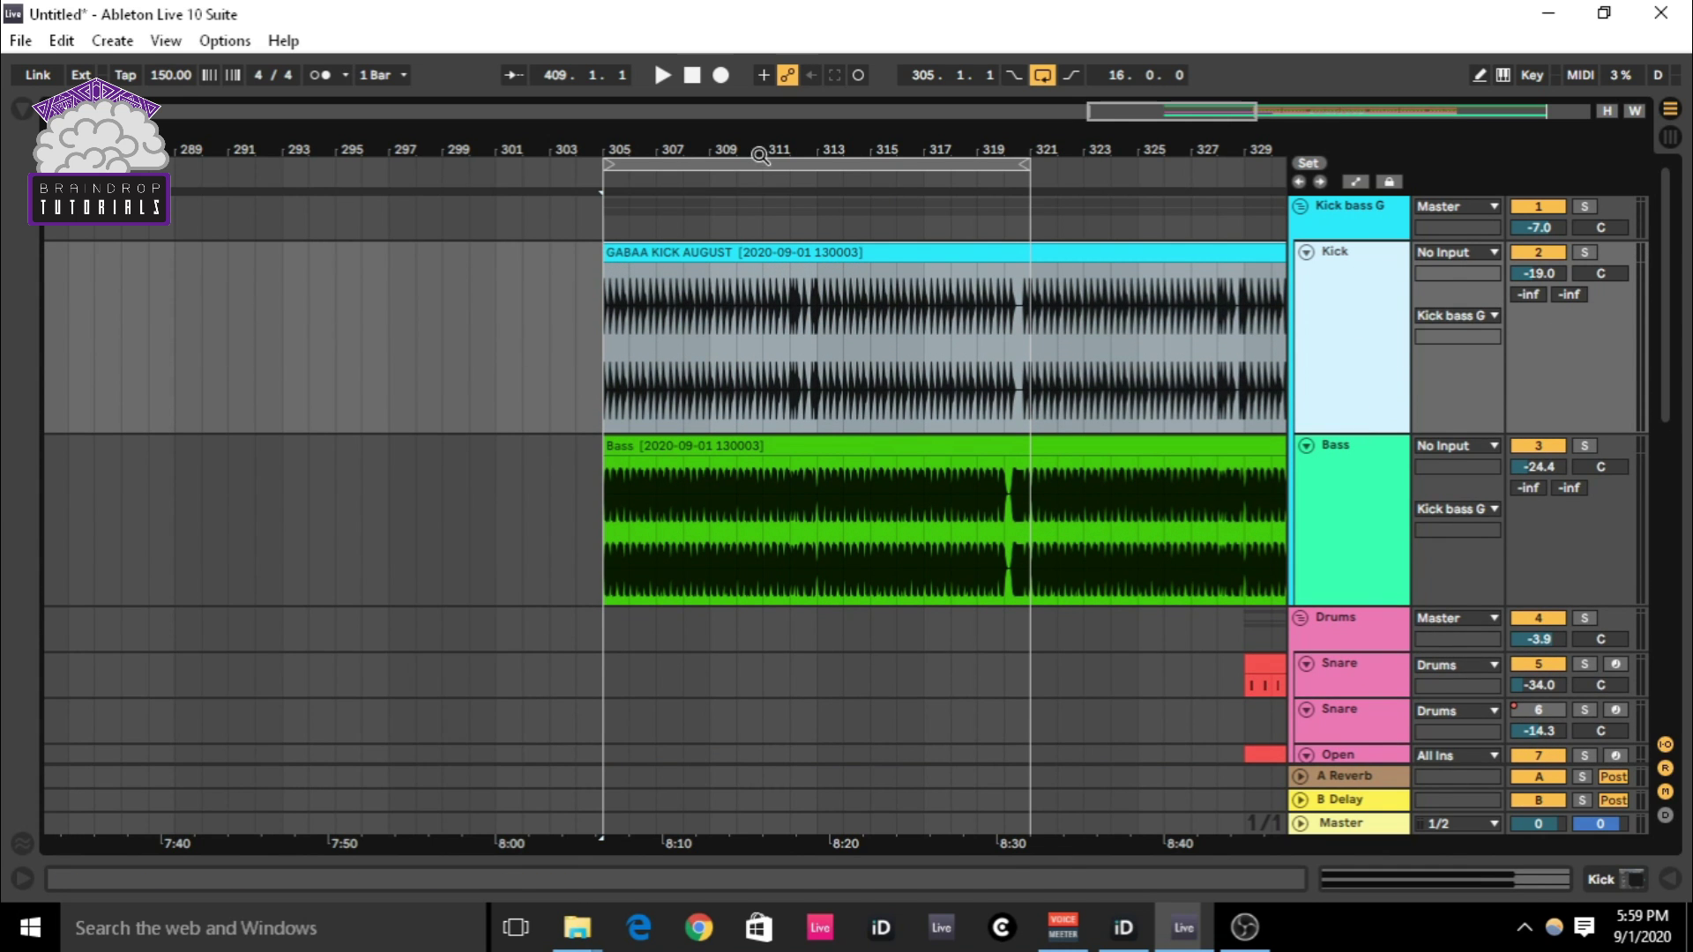
{"action": "left_click_drag", "start_coordinate": [737, 151], "coordinate": [737, 198]}
{"action": "left_click_drag", "start_coordinate": [1364, 436], "coordinate": [1362, 324]}
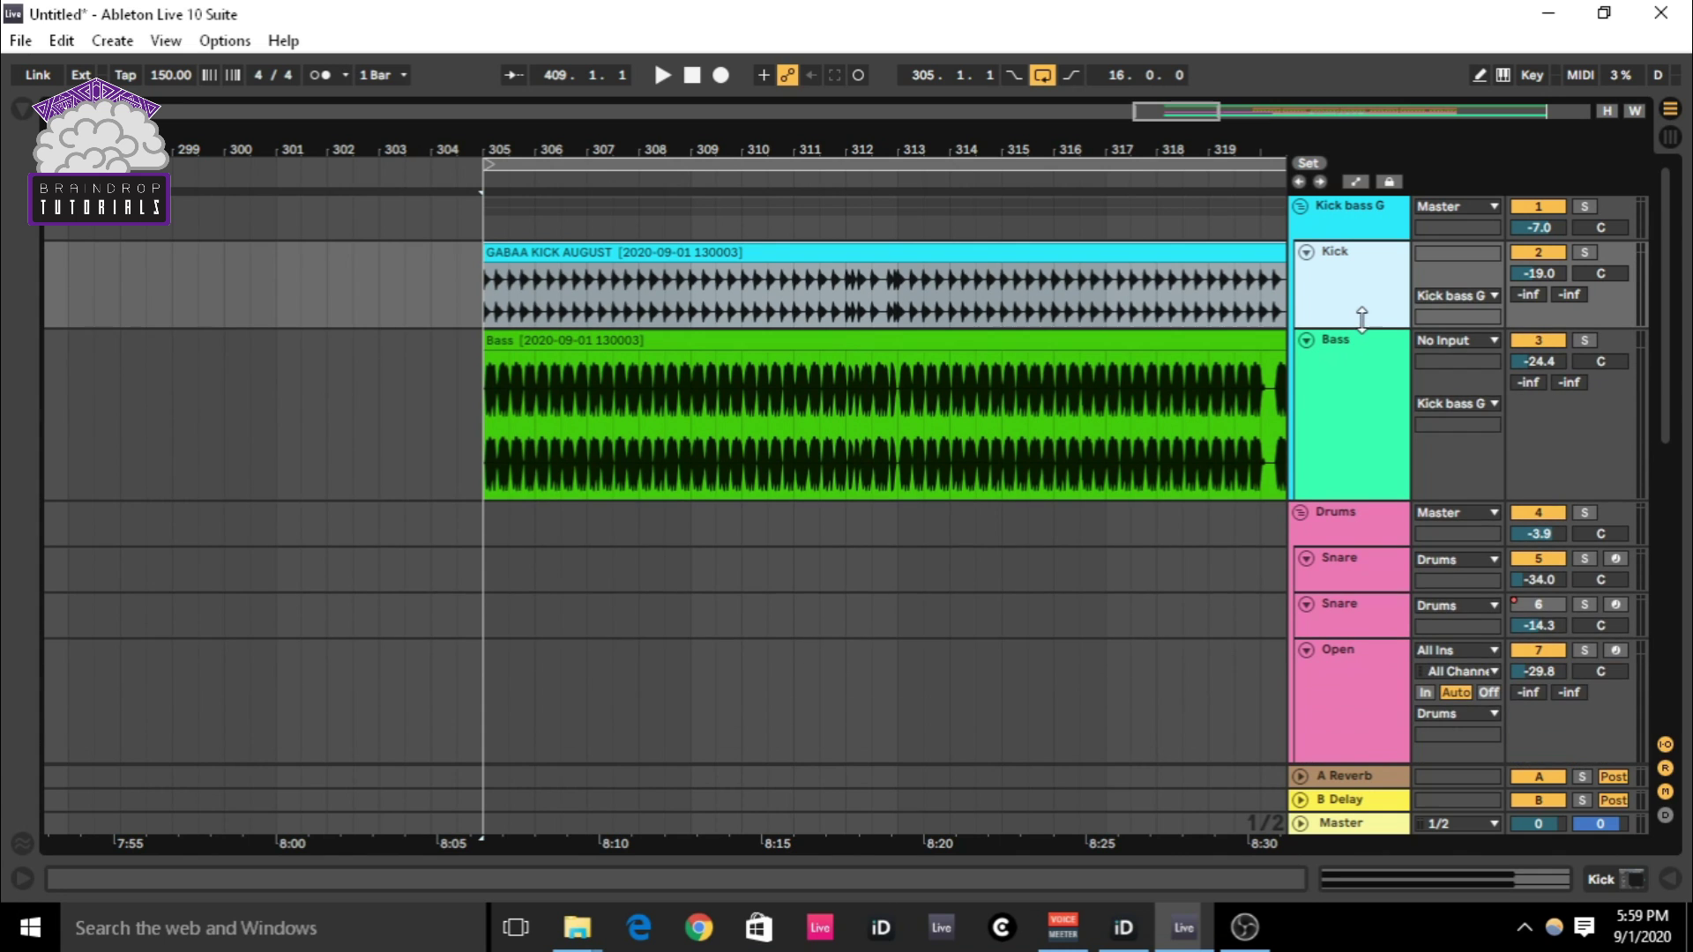
{"action": "left_click_drag", "start_coordinate": [1355, 500], "coordinate": [1354, 416]}
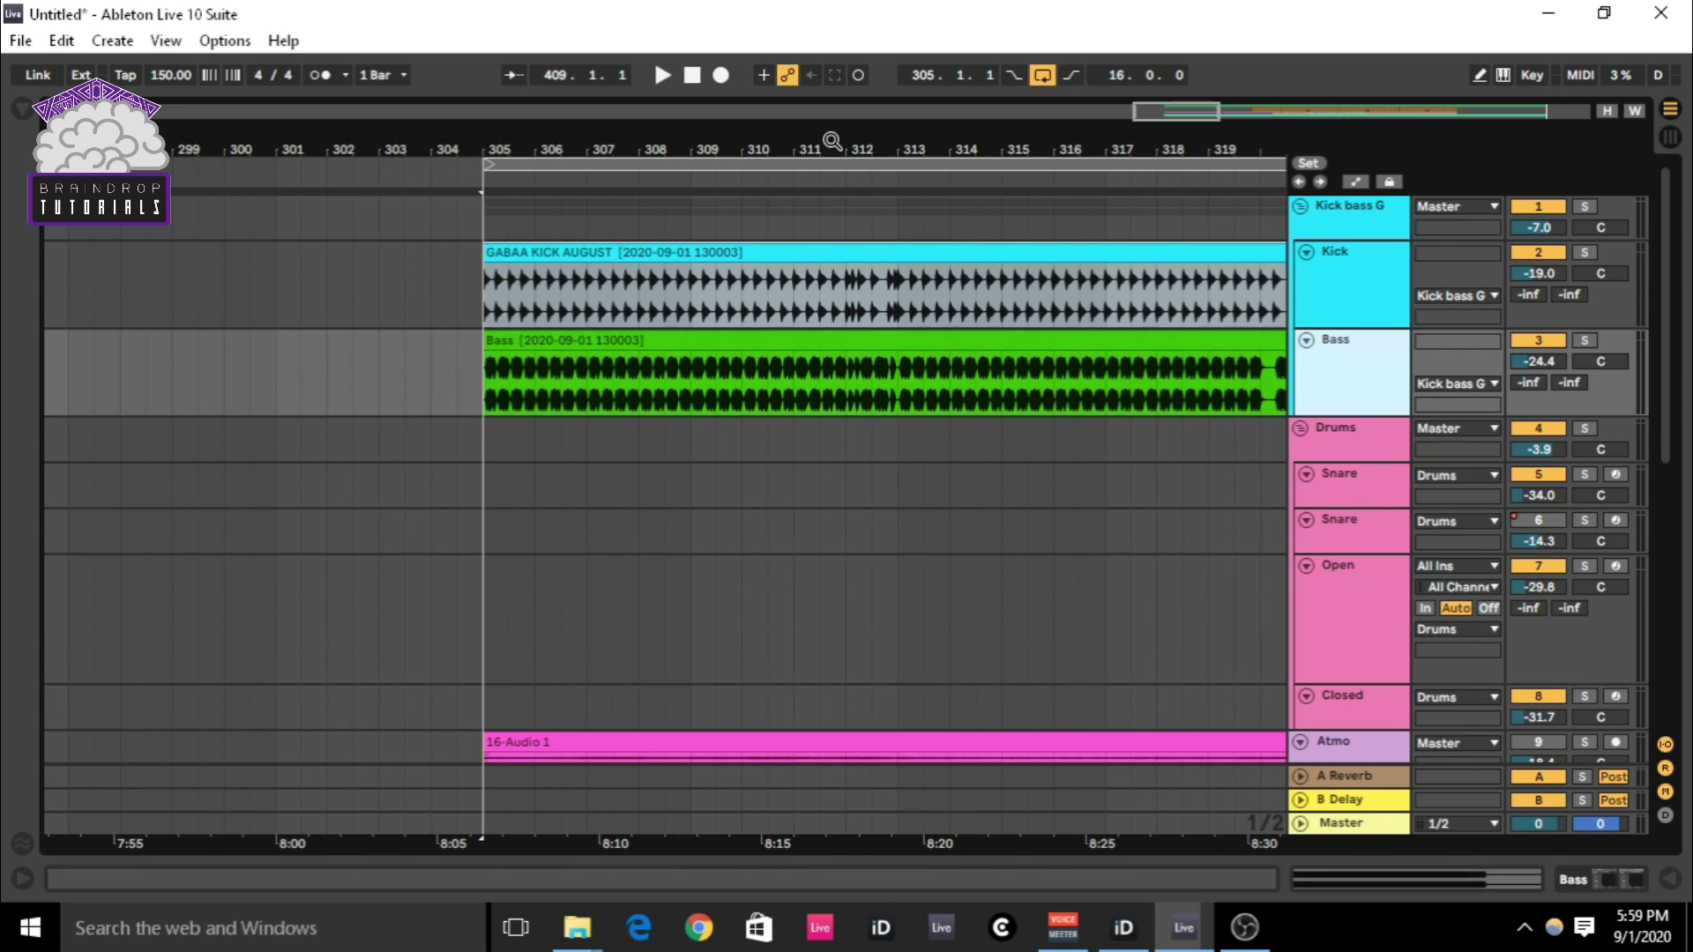
{"action": "key", "text": "minus"}
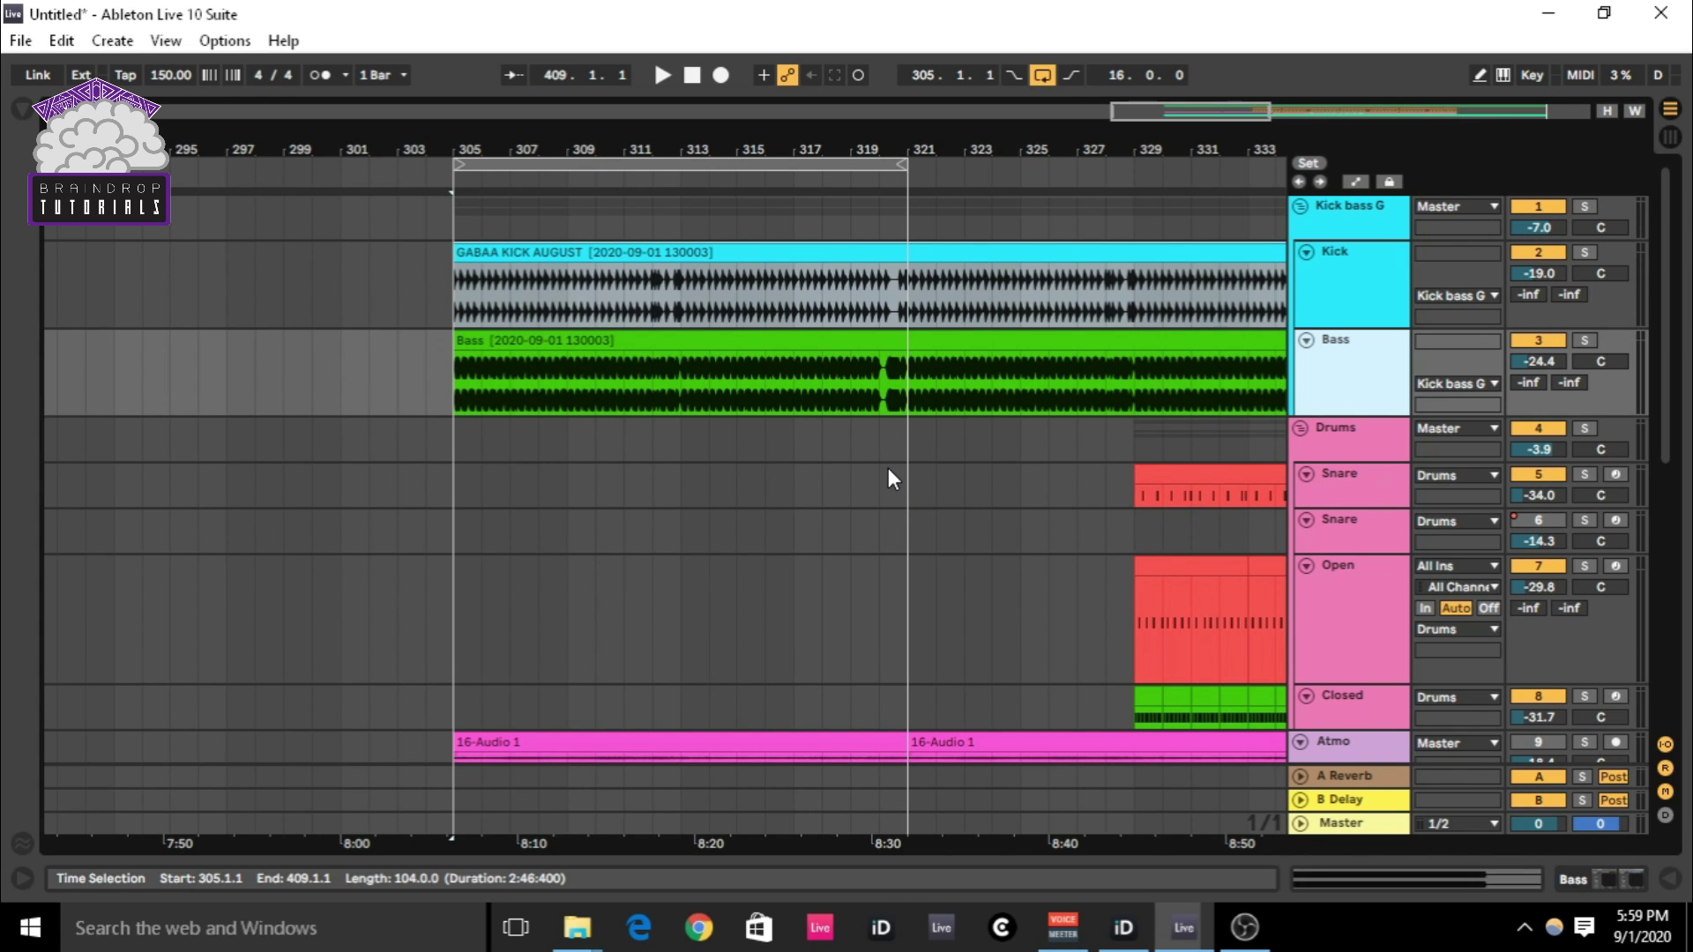
- Select the looped range from bar 305 to 321, solo the Kick bass group, start playback and solo the Atmo track
{"action": "left_click", "coordinate": [657, 164]}
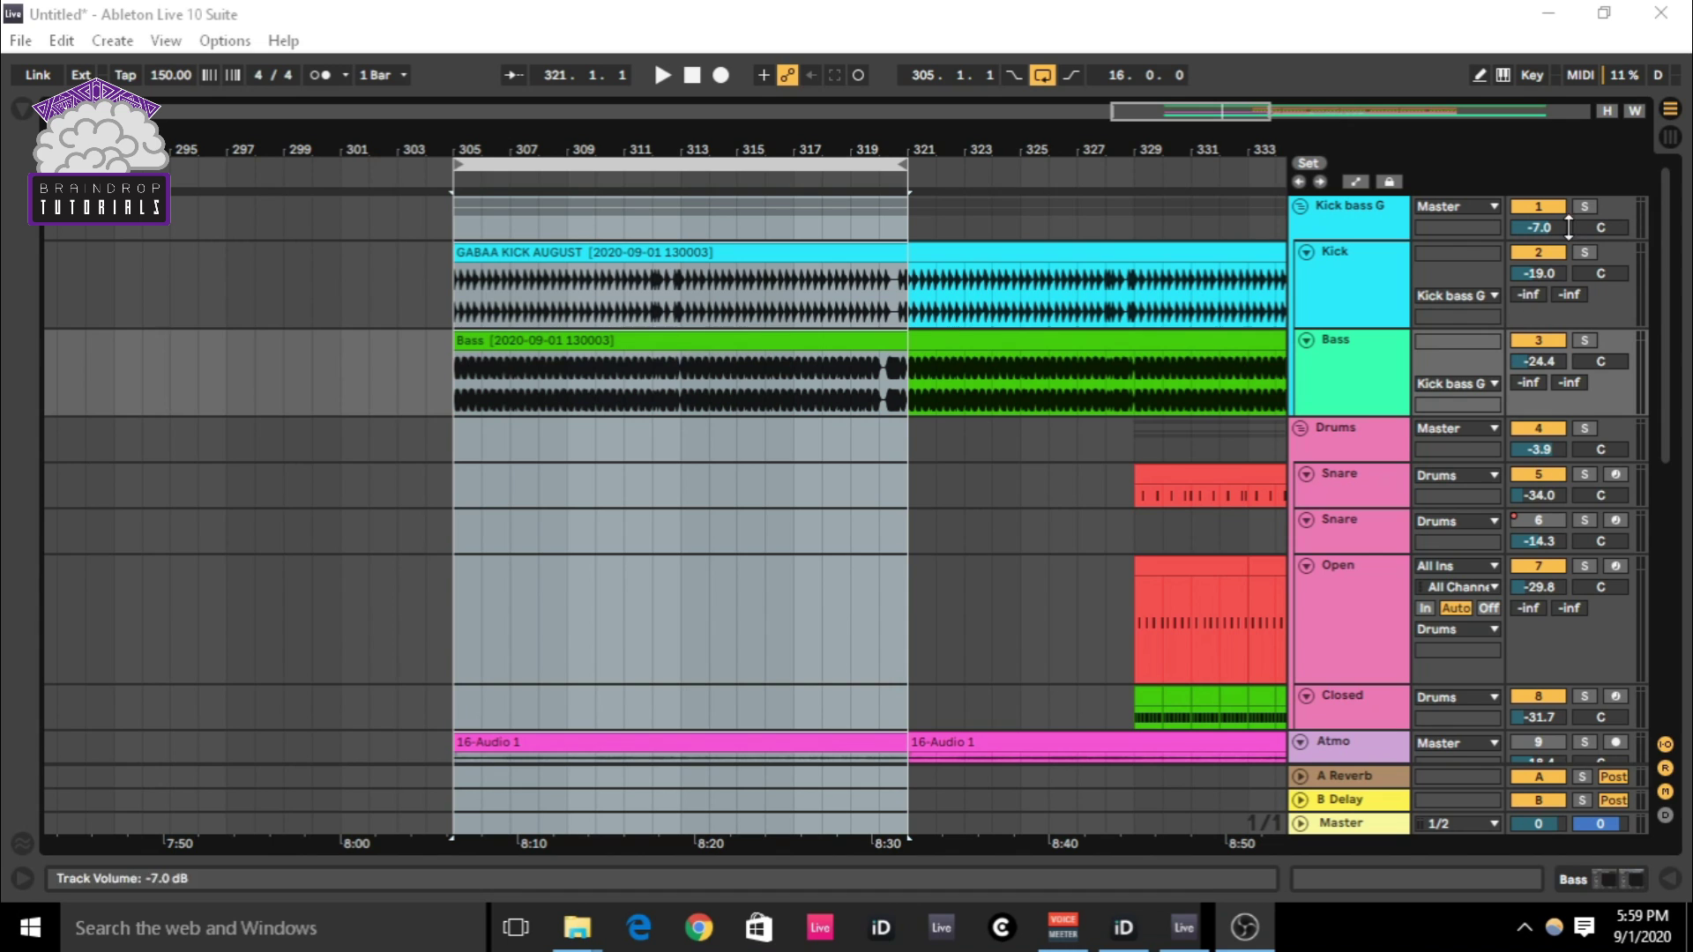
{"action": "left_click", "coordinate": [1584, 206]}
{"action": "key", "text": "space"}
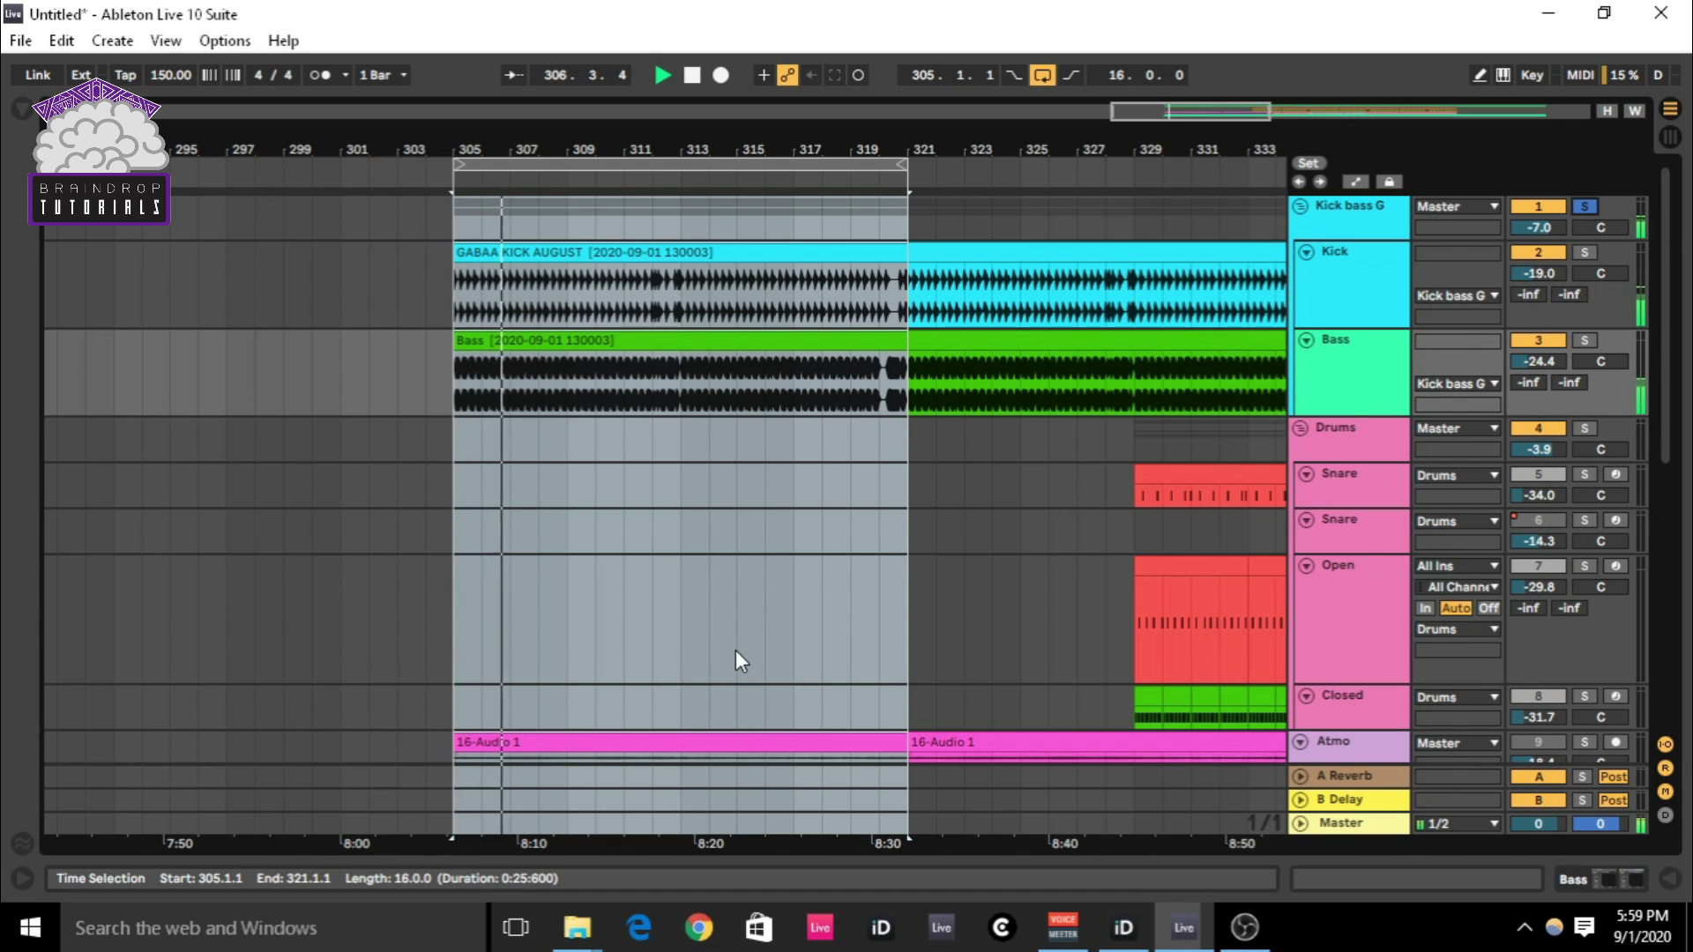
{"action": "scroll", "coordinate": [735, 649], "scroll_direction": "down", "scroll_amount": 2}
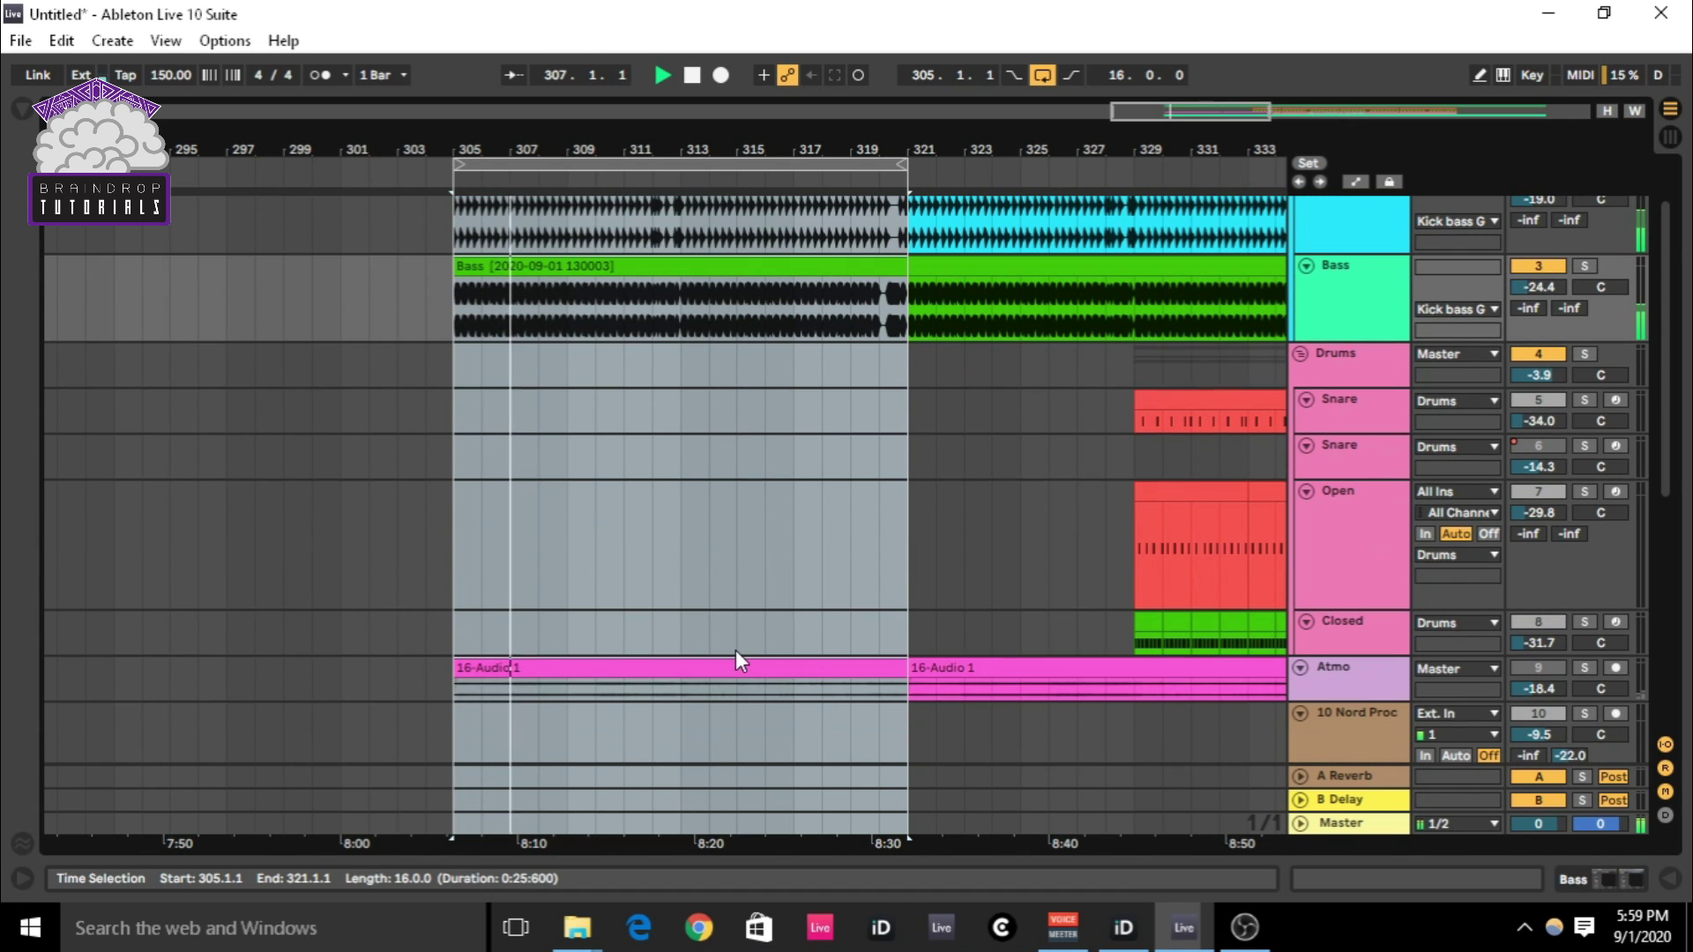
{"action": "left_click", "coordinate": [1585, 668]}
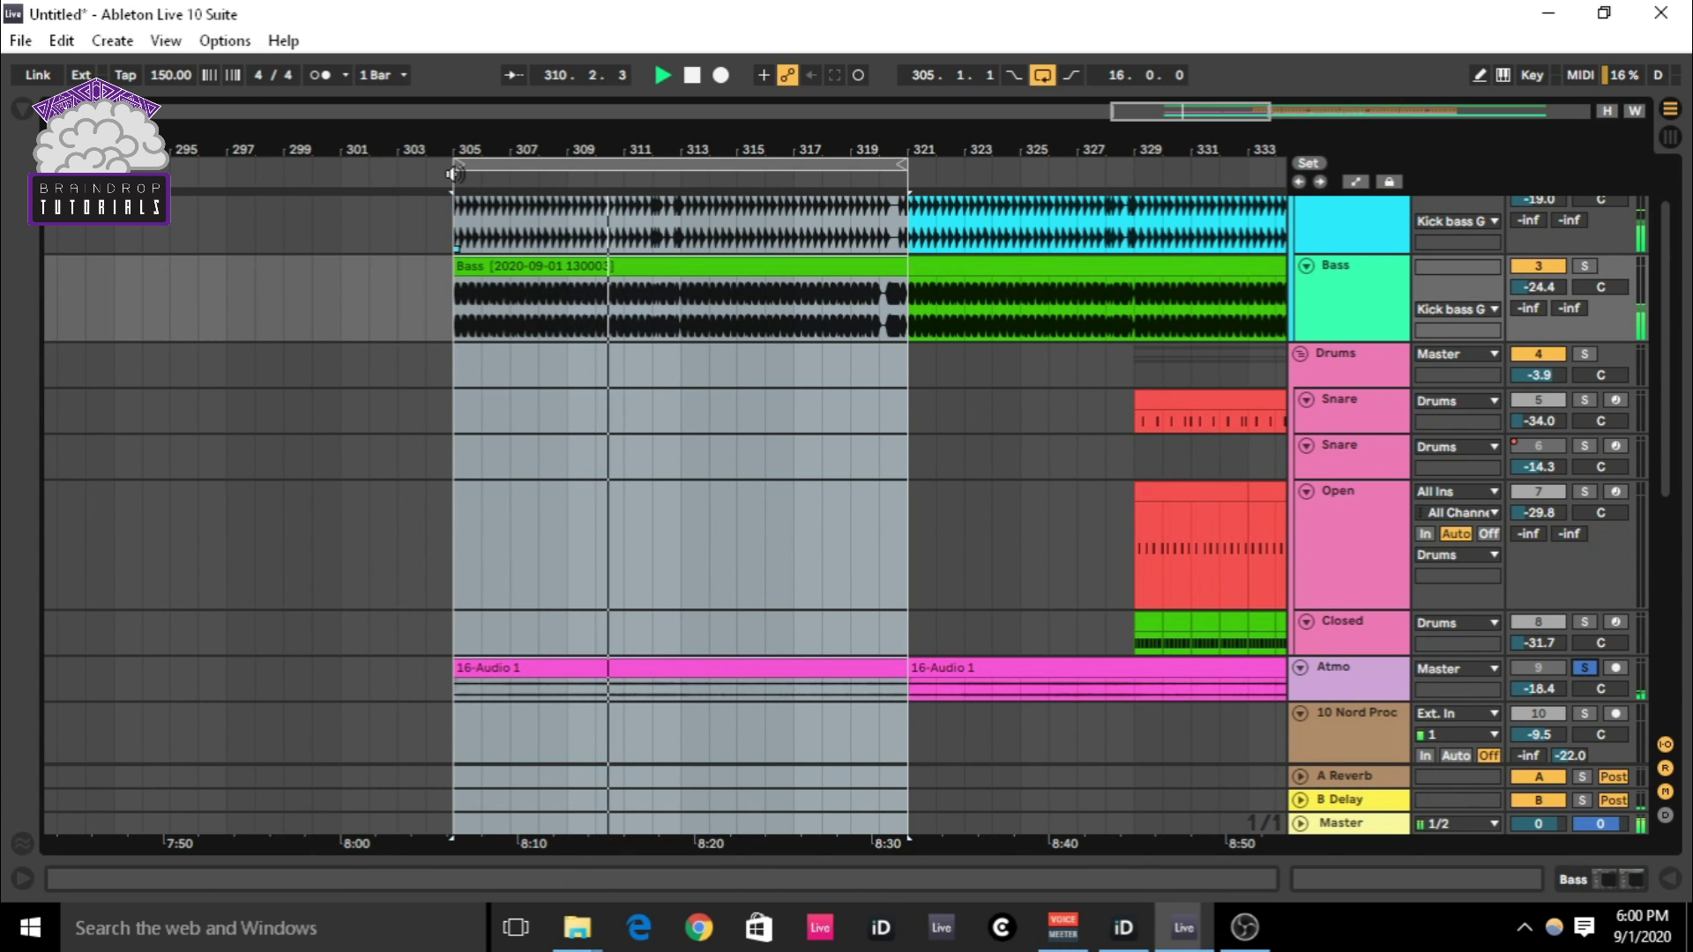
- Listen to the soloed loop, briefly inspect the Kick clip's sample and stop playback
{"action": "key", "text": "plus"}
{"action": "key", "text": "plus"}
{"action": "scroll", "coordinate": [1034, 628], "scroll_direction": "up", "scroll_amount": 1}
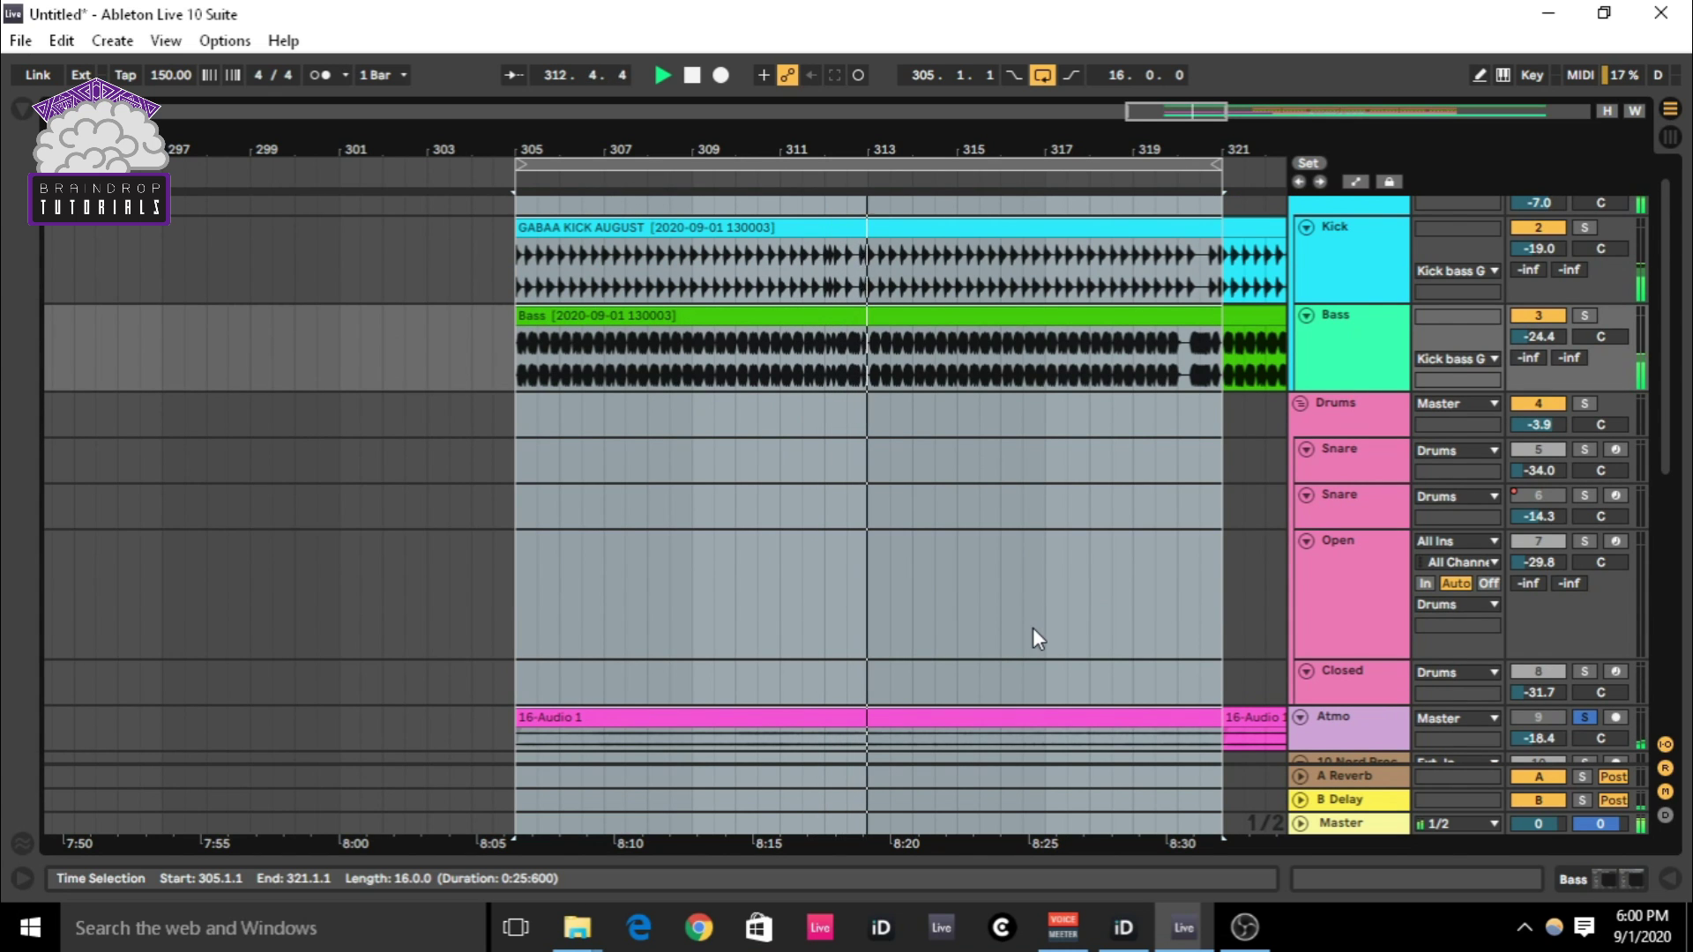
{"action": "scroll", "coordinate": [1210, 379], "scroll_direction": "down", "scroll_amount": 1}
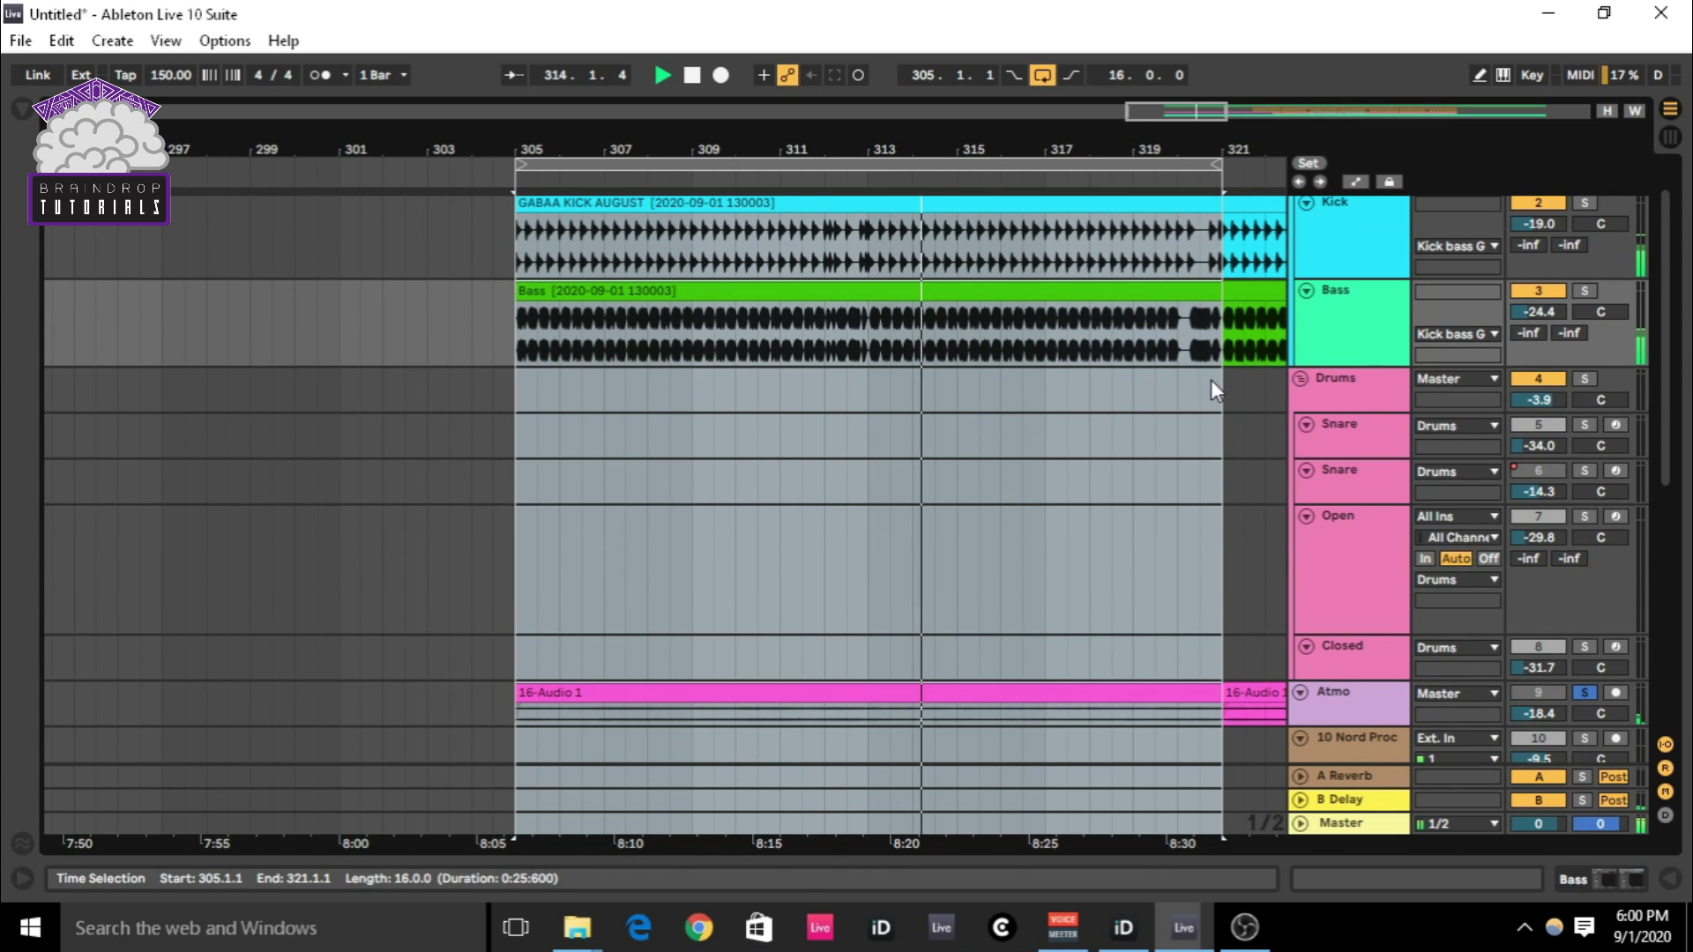
{"action": "double_click", "coordinate": [1040, 206]}
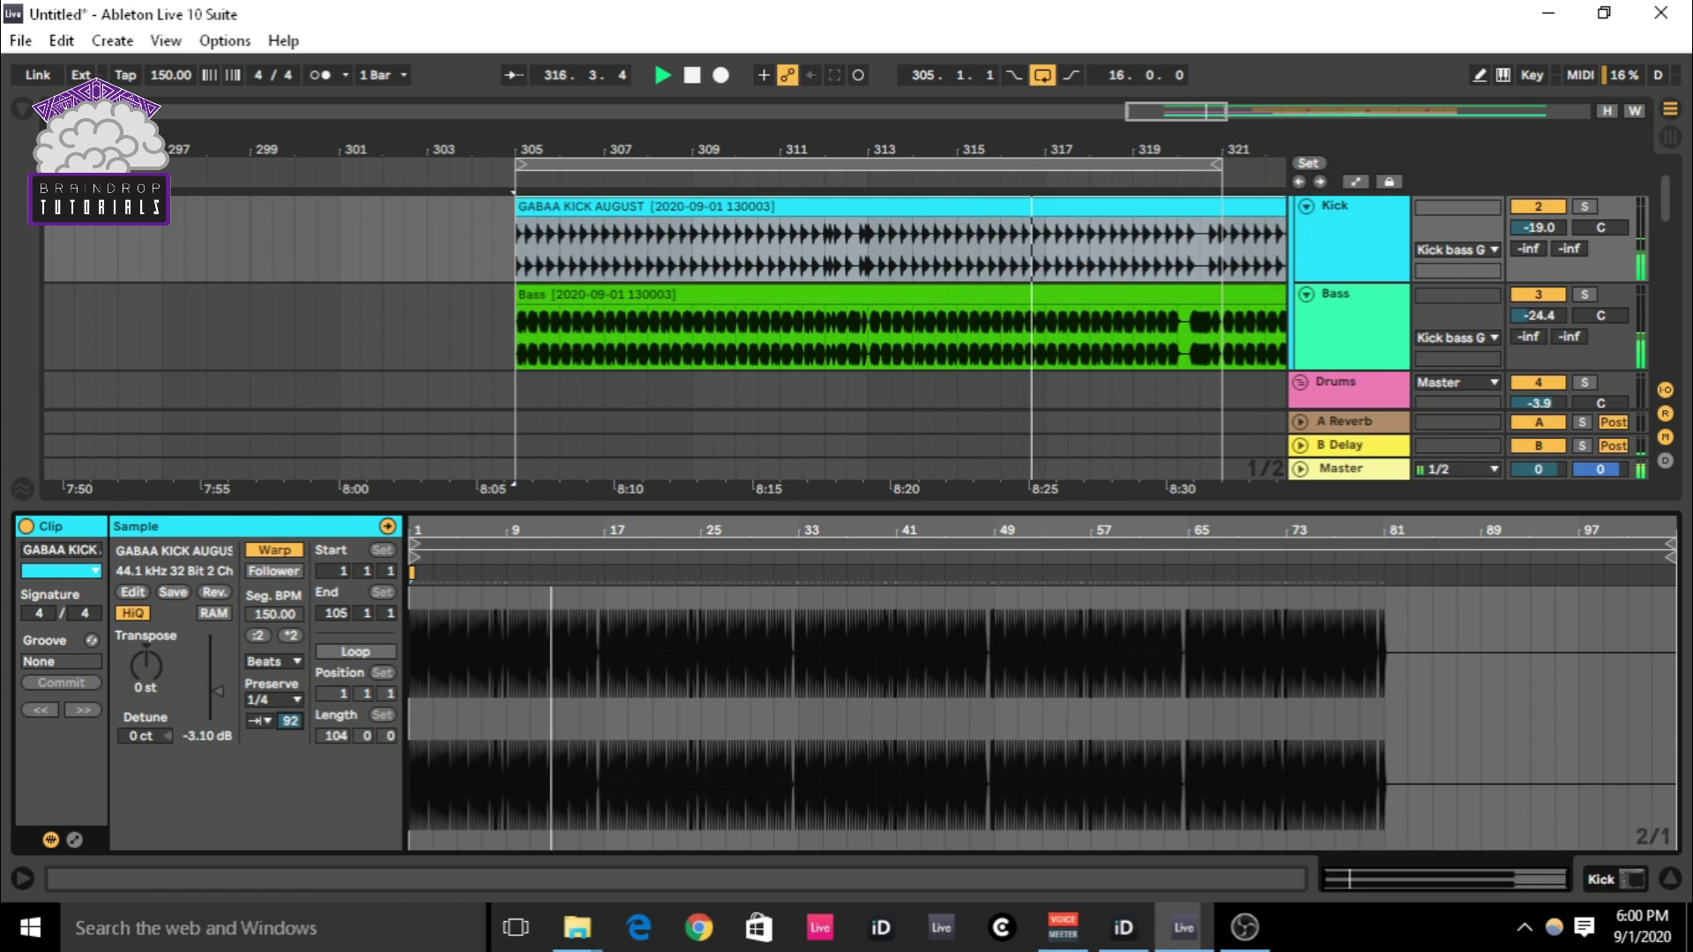
{"action": "key", "text": "ctrl+alt+l"}
{"action": "scroll", "coordinate": [1138, 547], "scroll_direction": "down", "scroll_amount": 1}
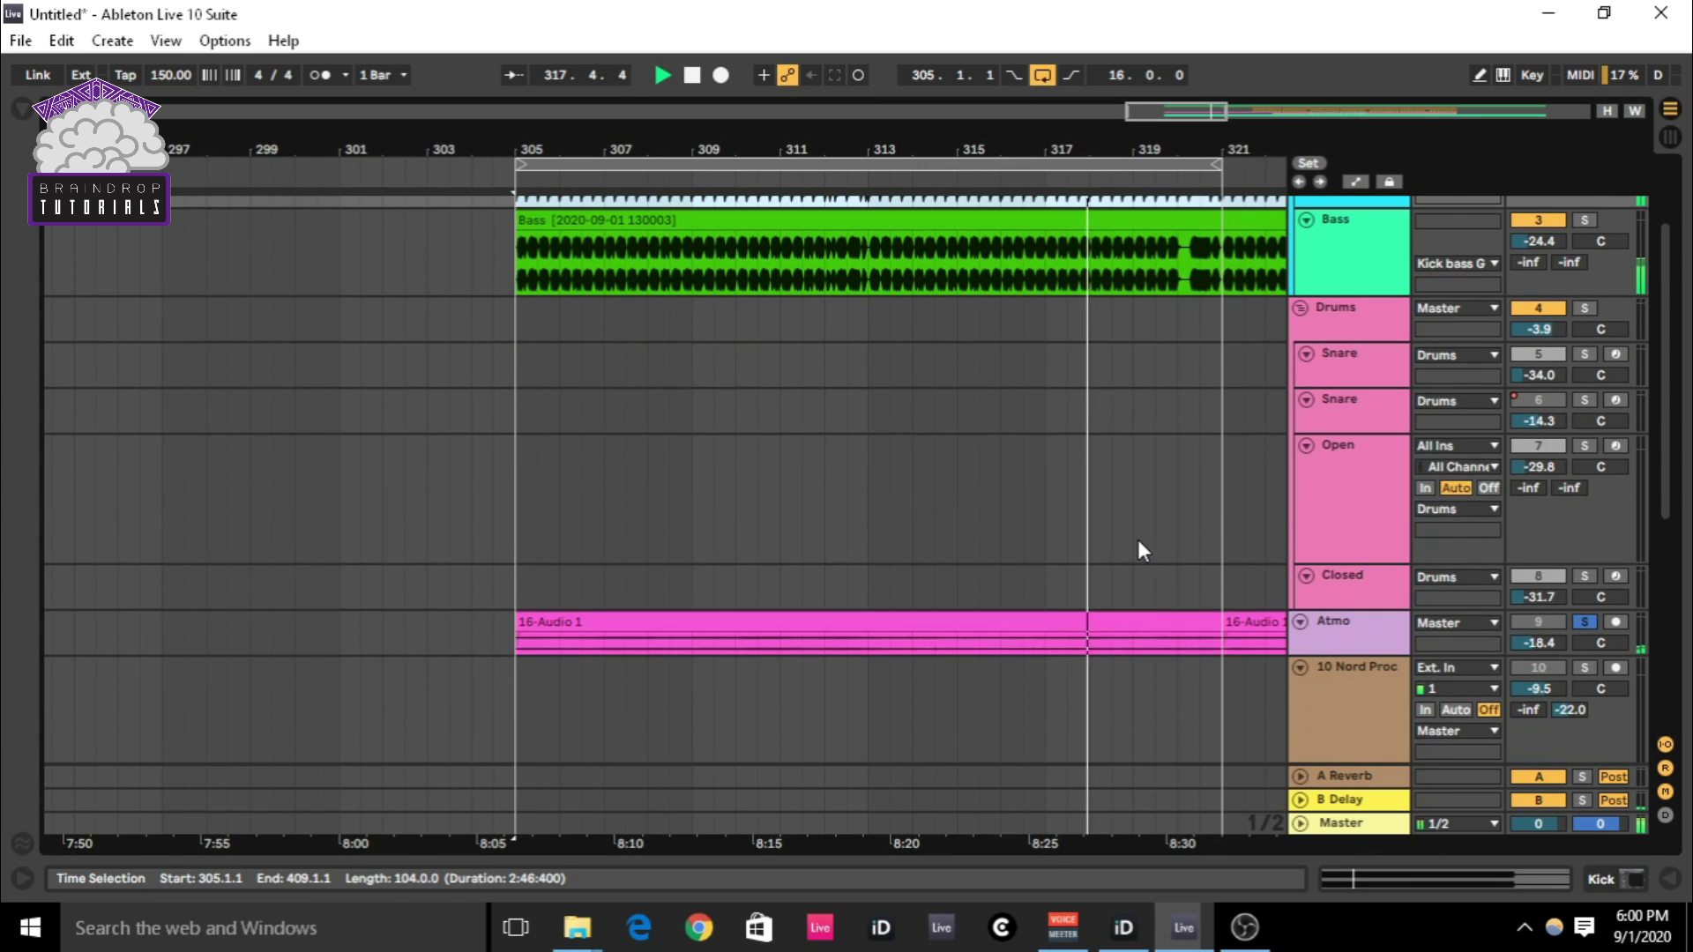
{"action": "scroll", "coordinate": [1138, 547], "scroll_direction": "up", "scroll_amount": 1}
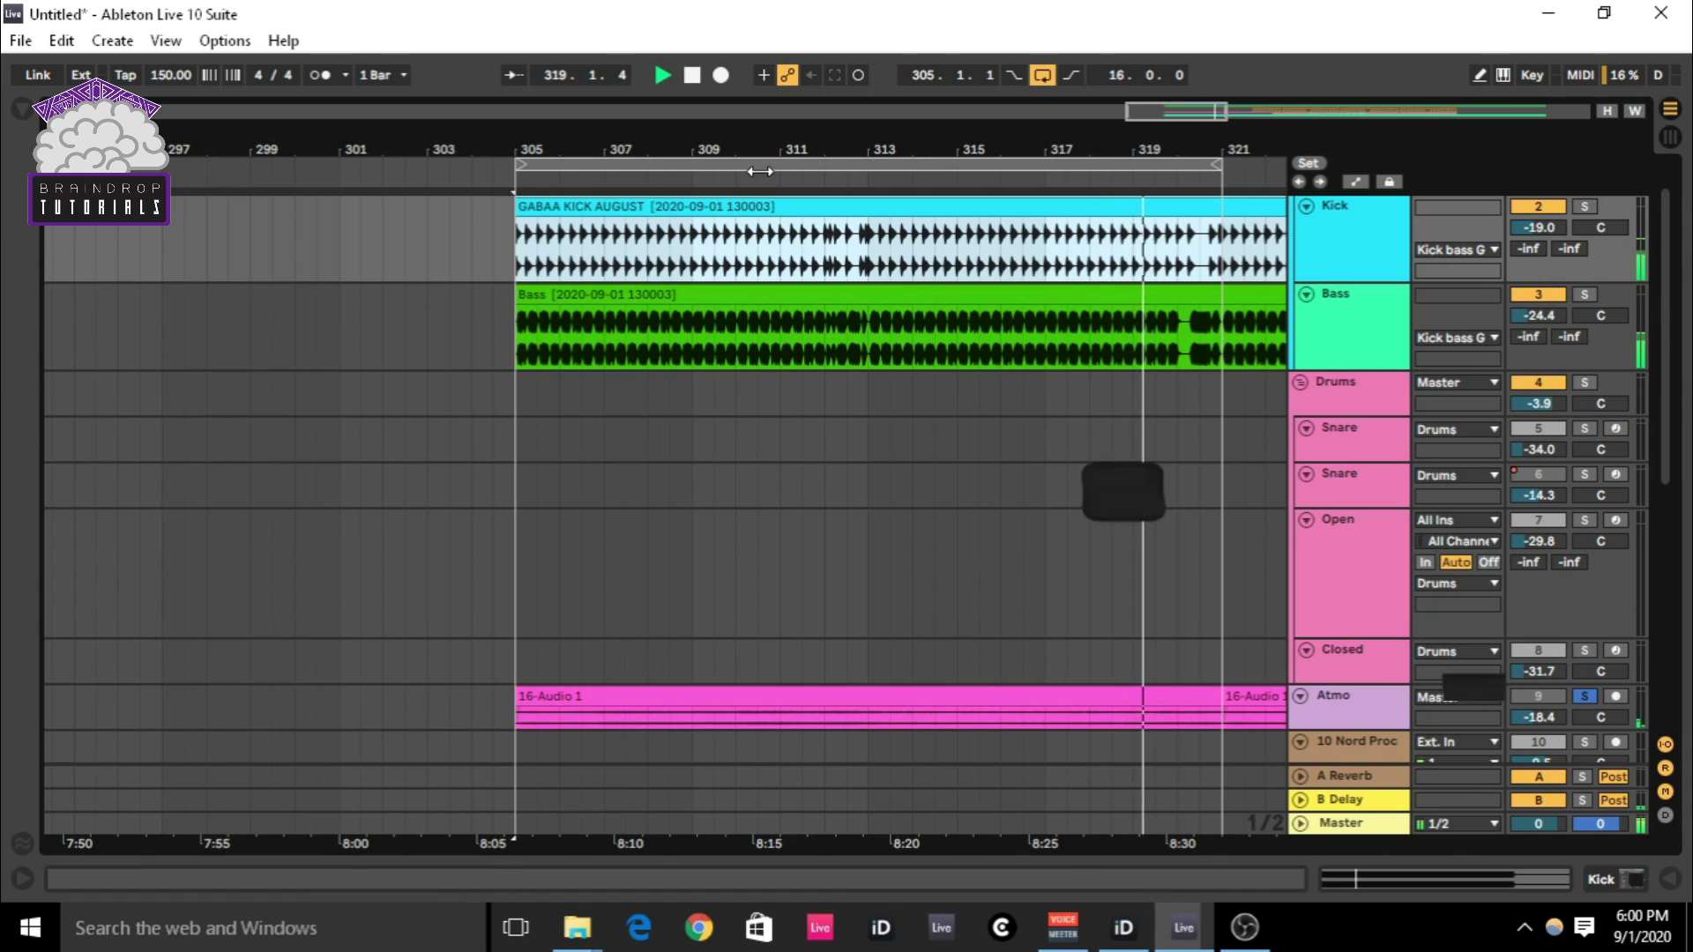
{"action": "key", "text": "minus"}
{"action": "key", "text": "minus"}
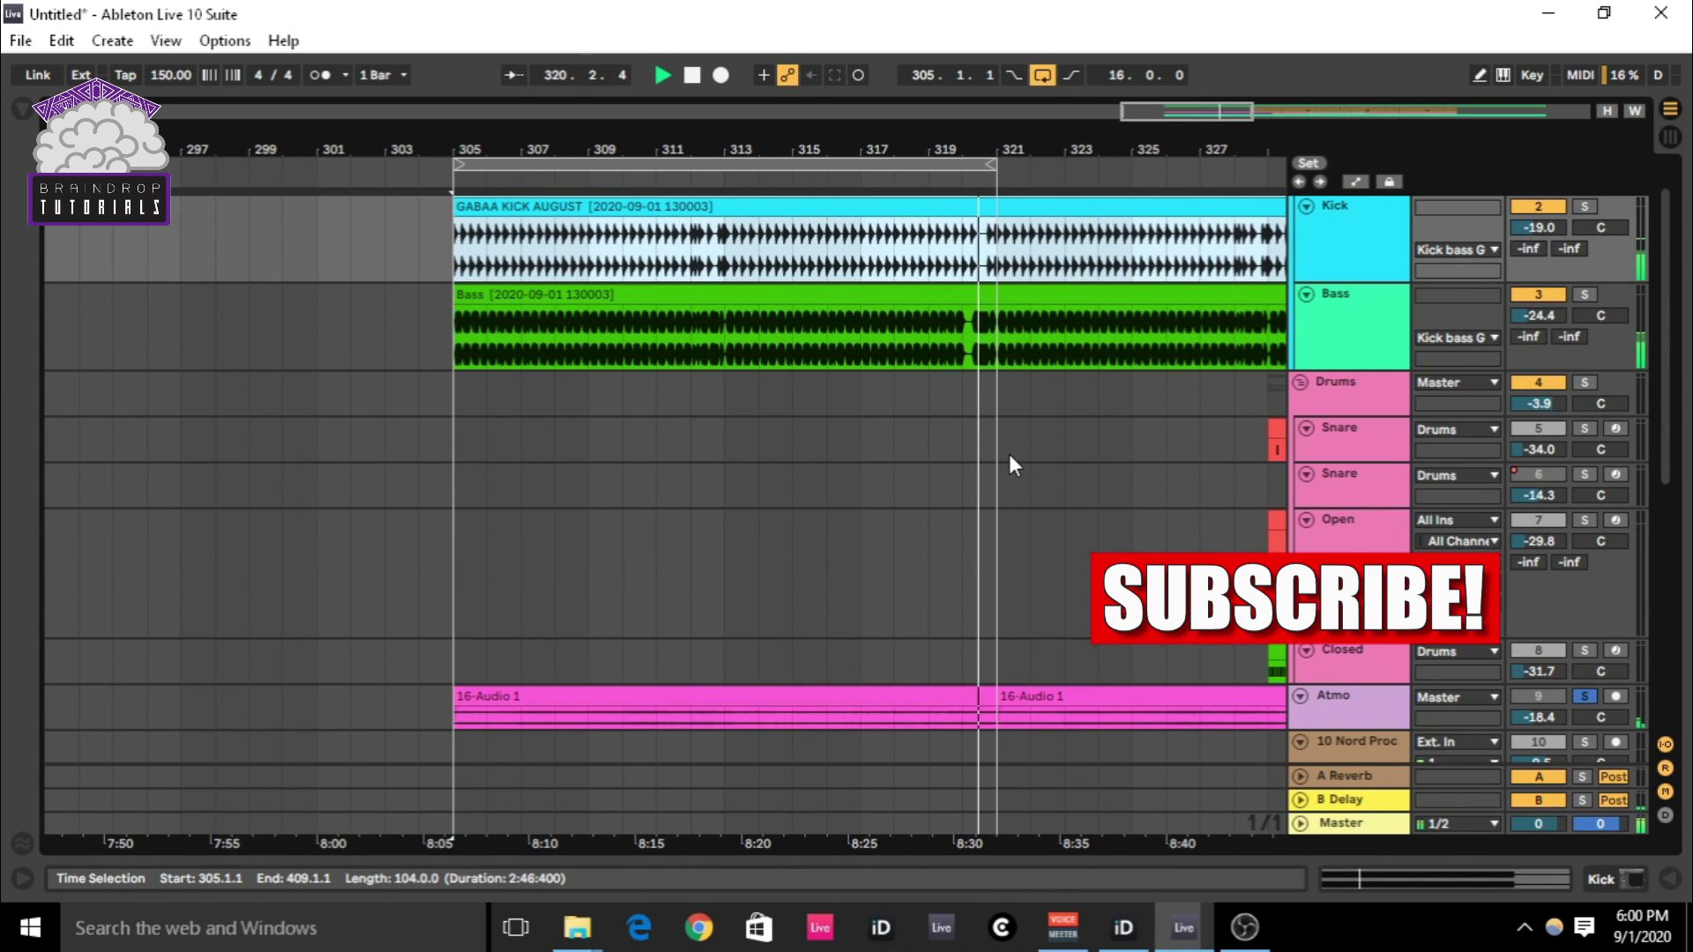
{"action": "key", "text": "space"}
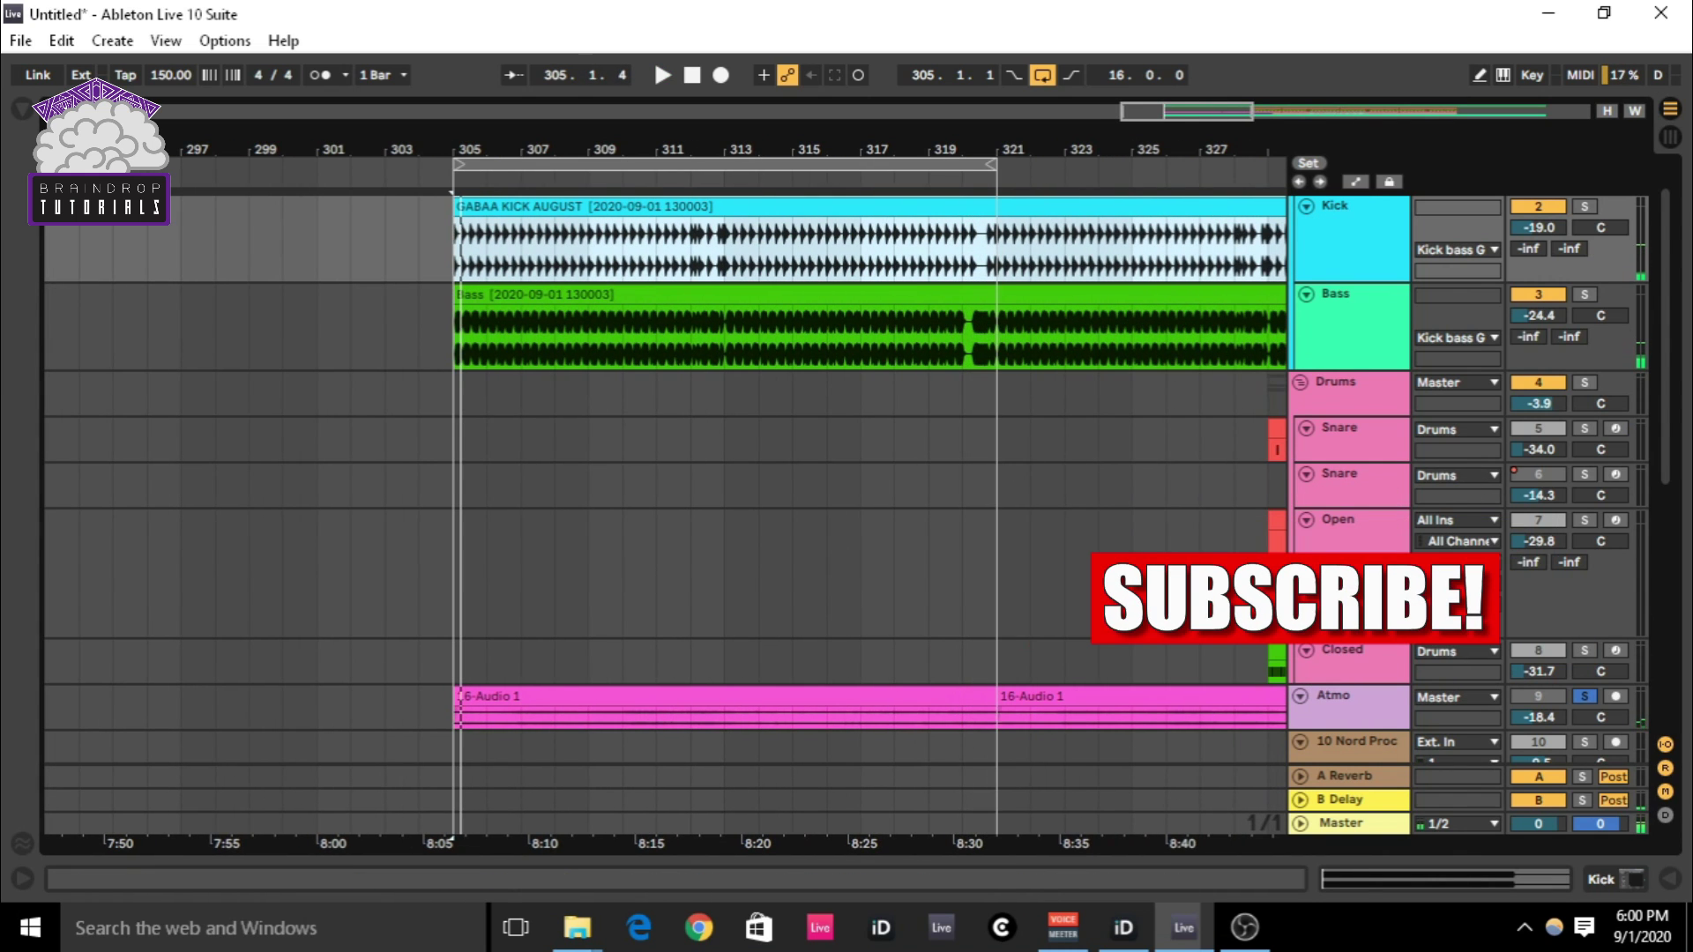
{"action": "scroll", "coordinate": [680, 488], "scroll_direction": "up", "scroll_amount": 1}
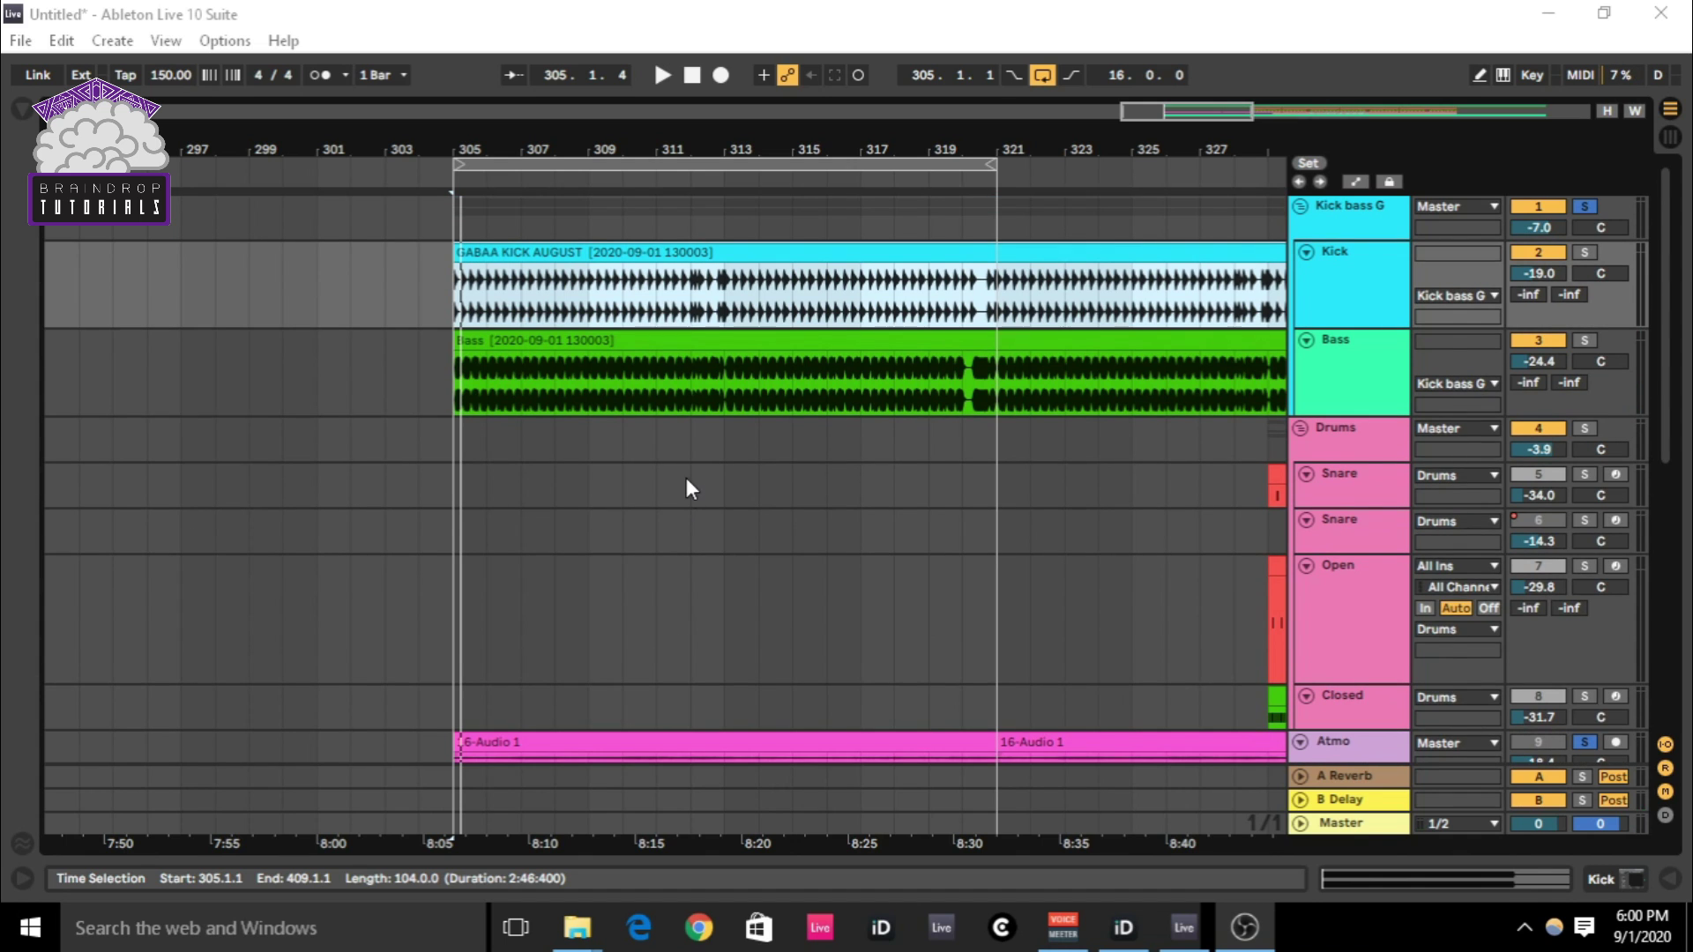
{"action": "scroll", "coordinate": [687, 491], "scroll_direction": "down", "scroll_amount": 1}
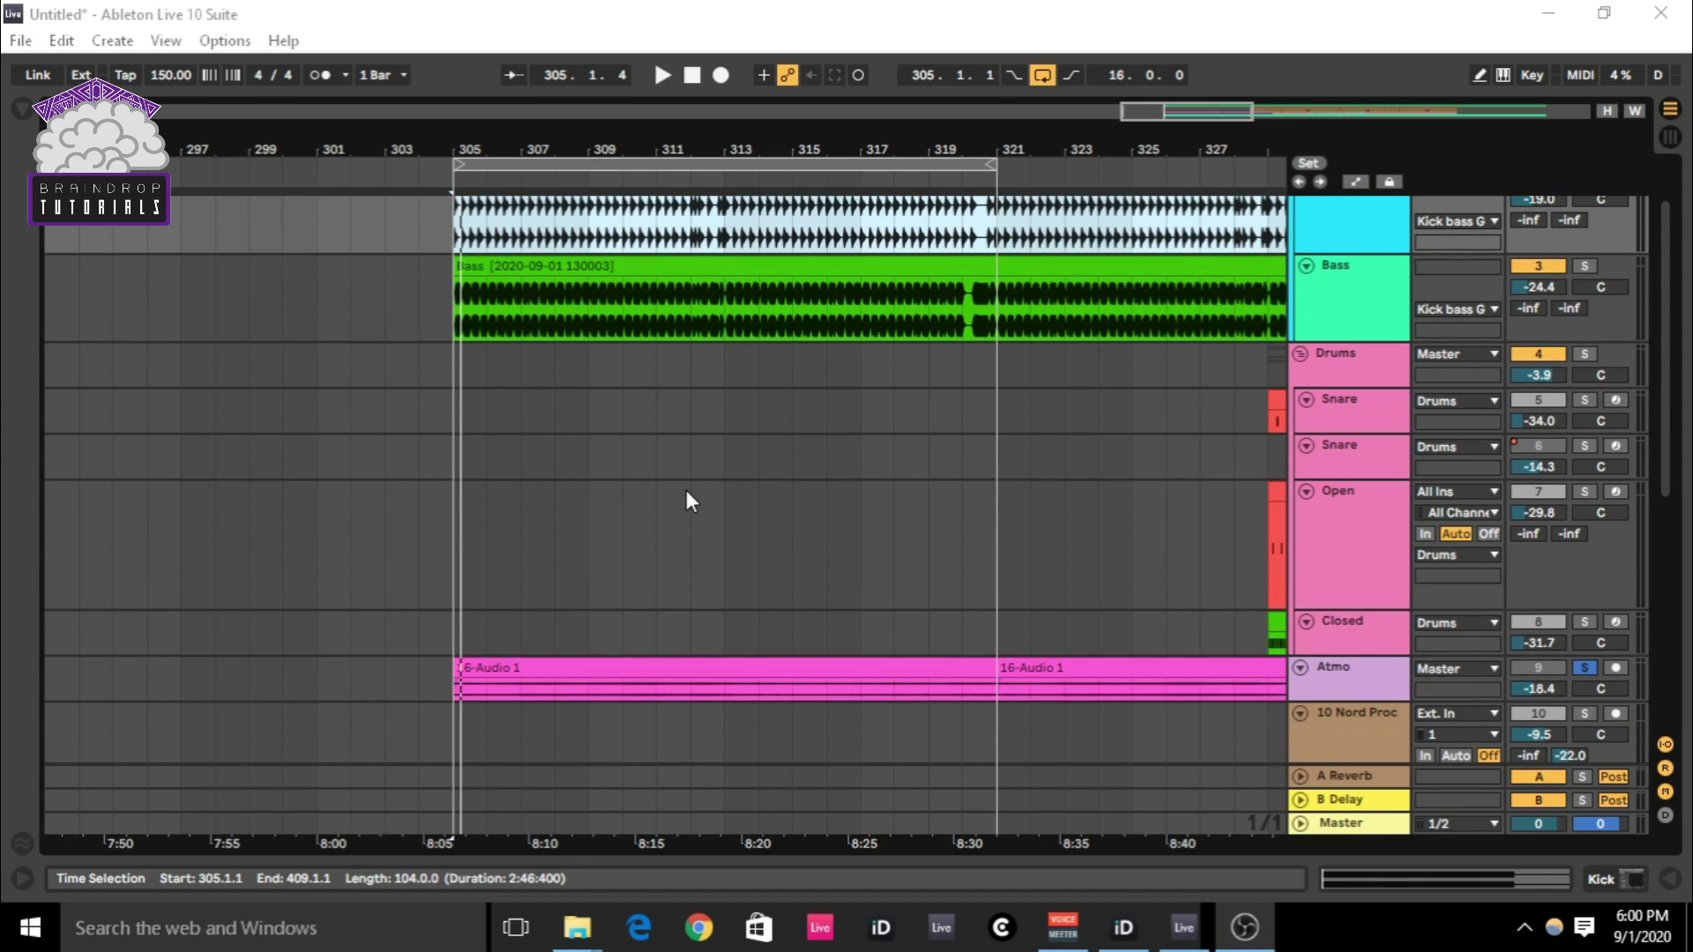
{"action": "scroll", "coordinate": [686, 493], "scroll_direction": "down", "scroll_amount": 4}
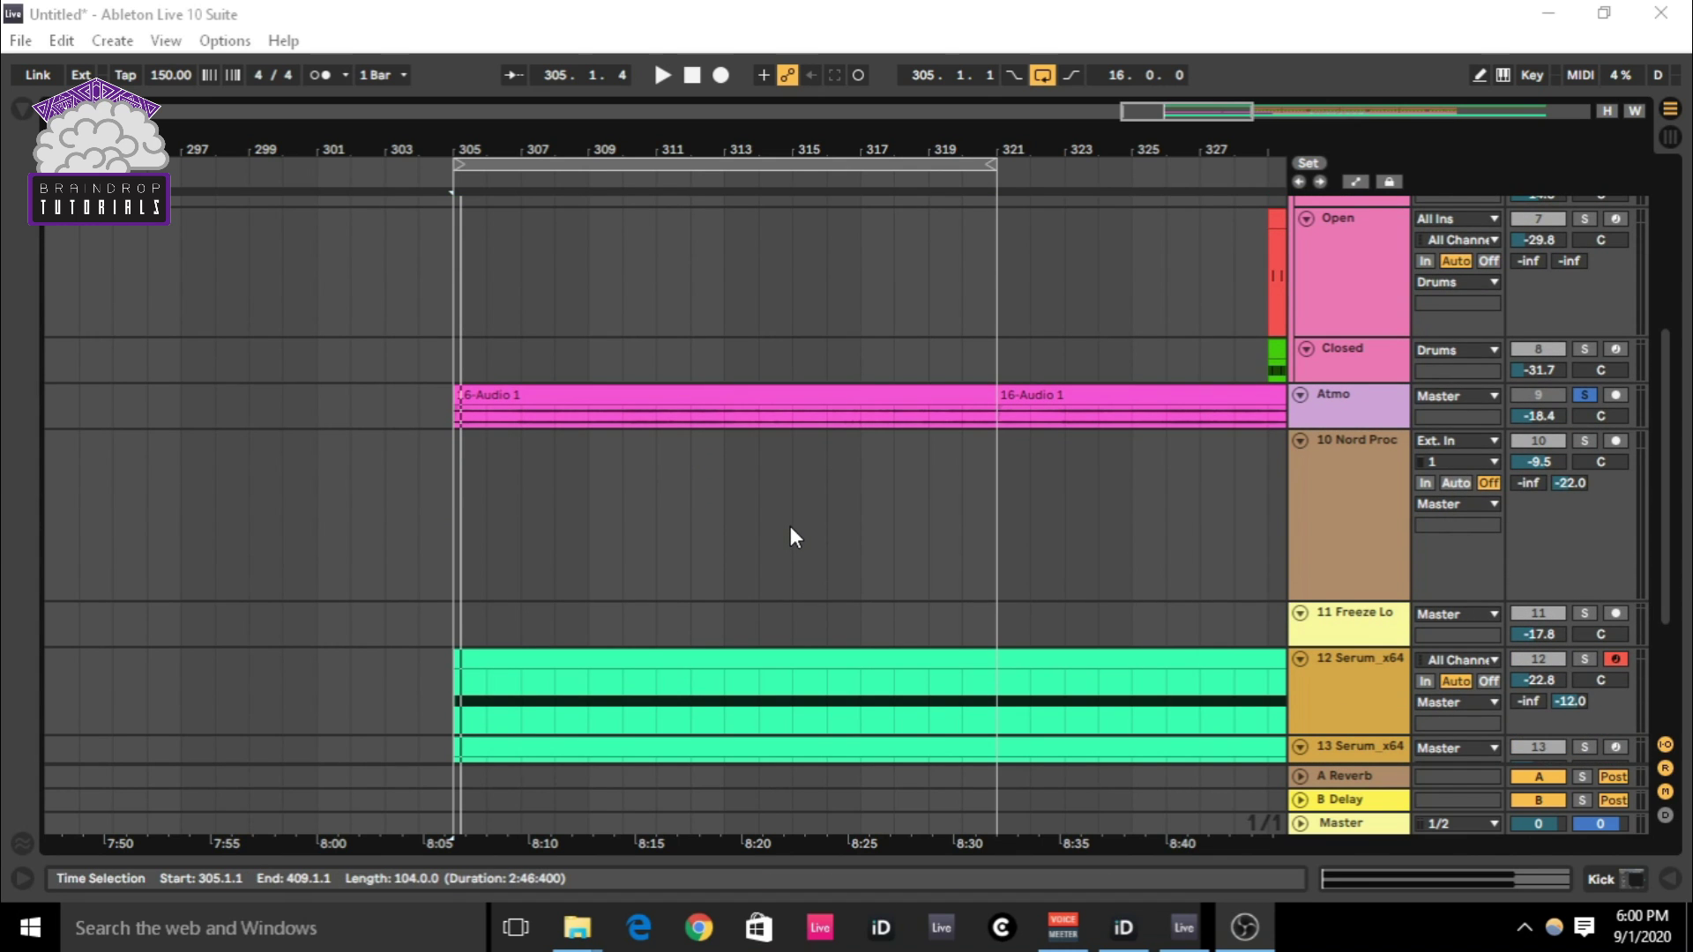
{"action": "scroll", "coordinate": [791, 511], "scroll_direction": "up", "scroll_amount": 3}
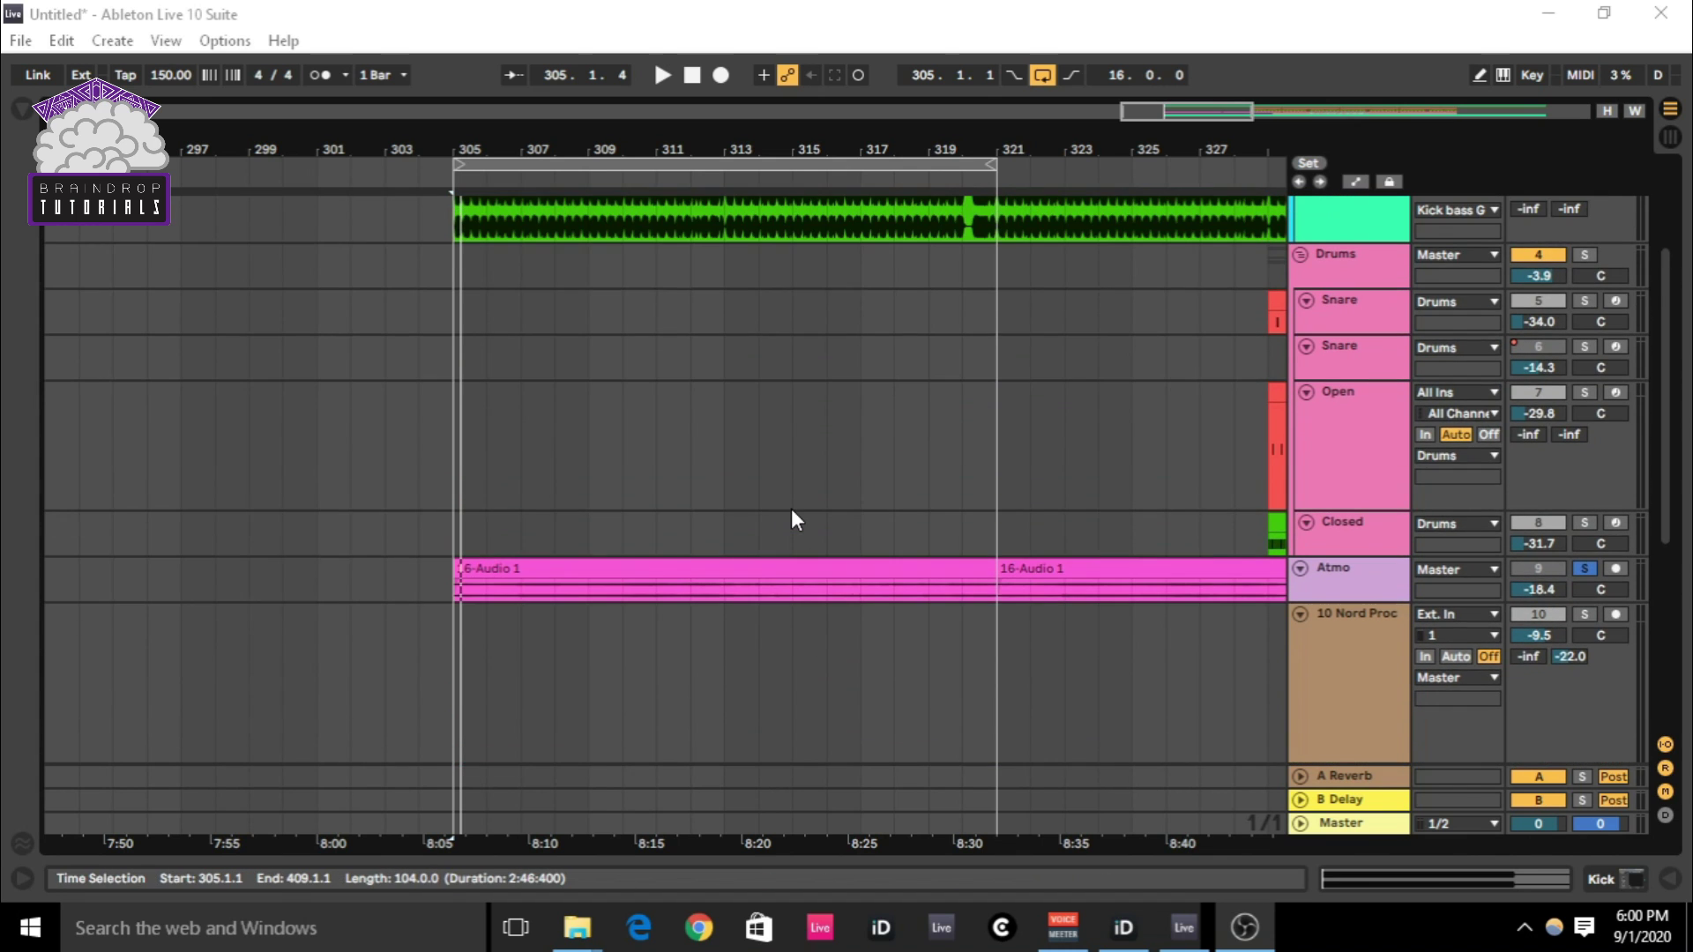
{"action": "scroll", "coordinate": [792, 513], "scroll_direction": "up", "scroll_amount": 2}
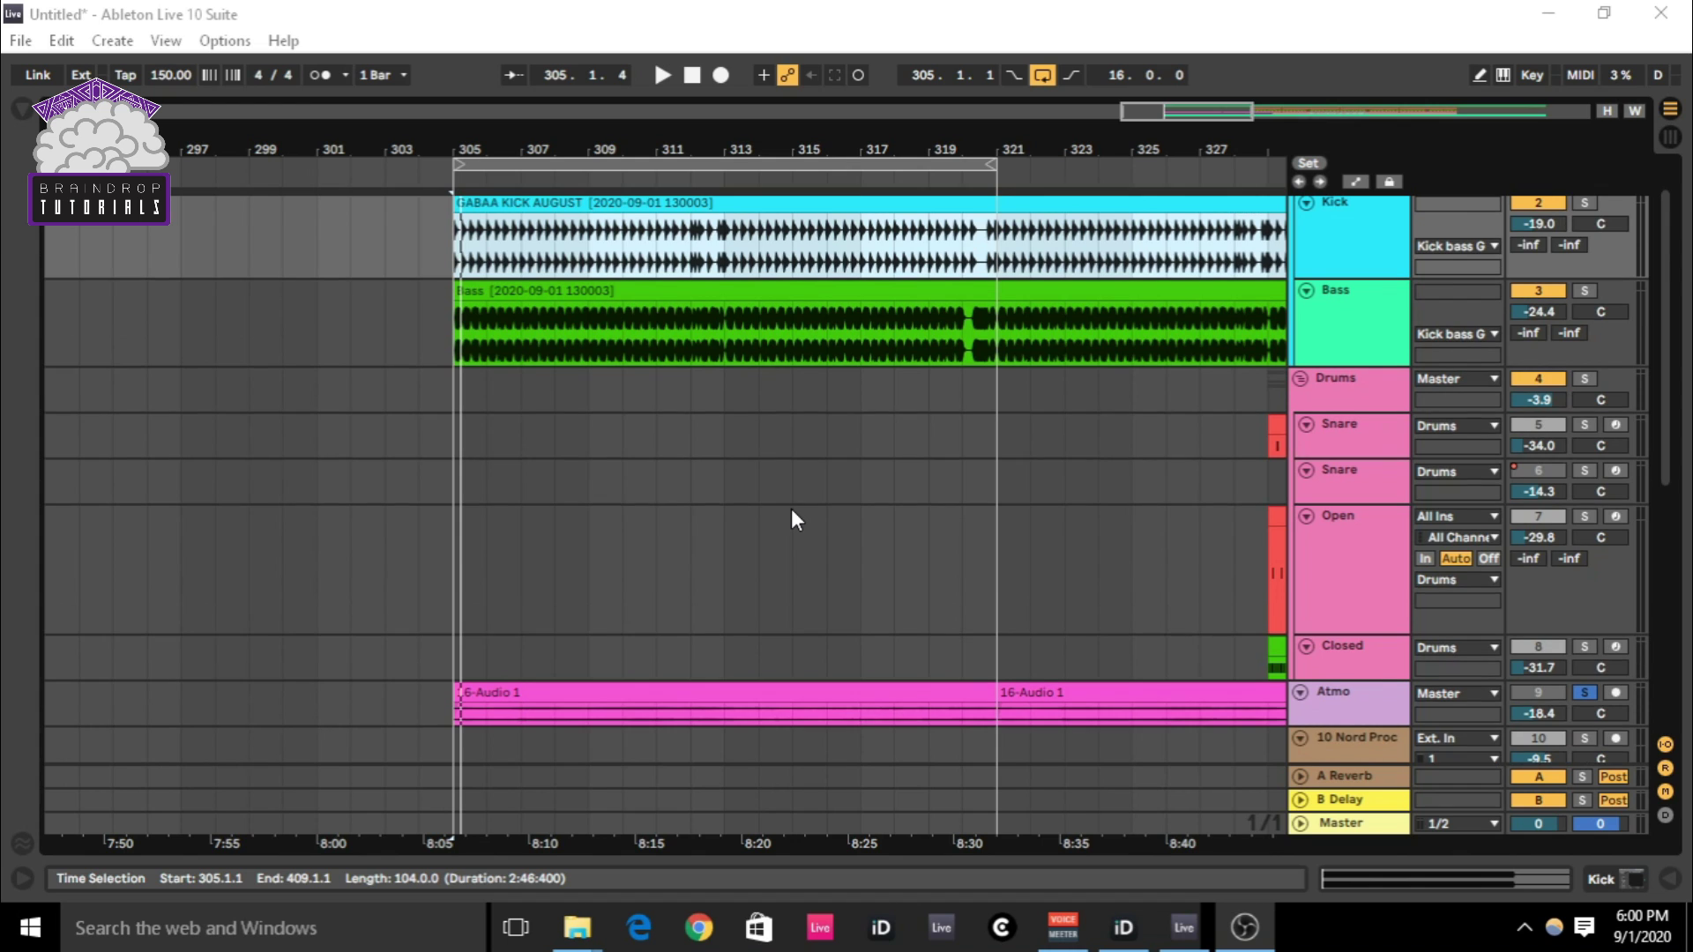
{"action": "scroll", "coordinate": [791, 517], "scroll_direction": "up", "scroll_amount": 1}
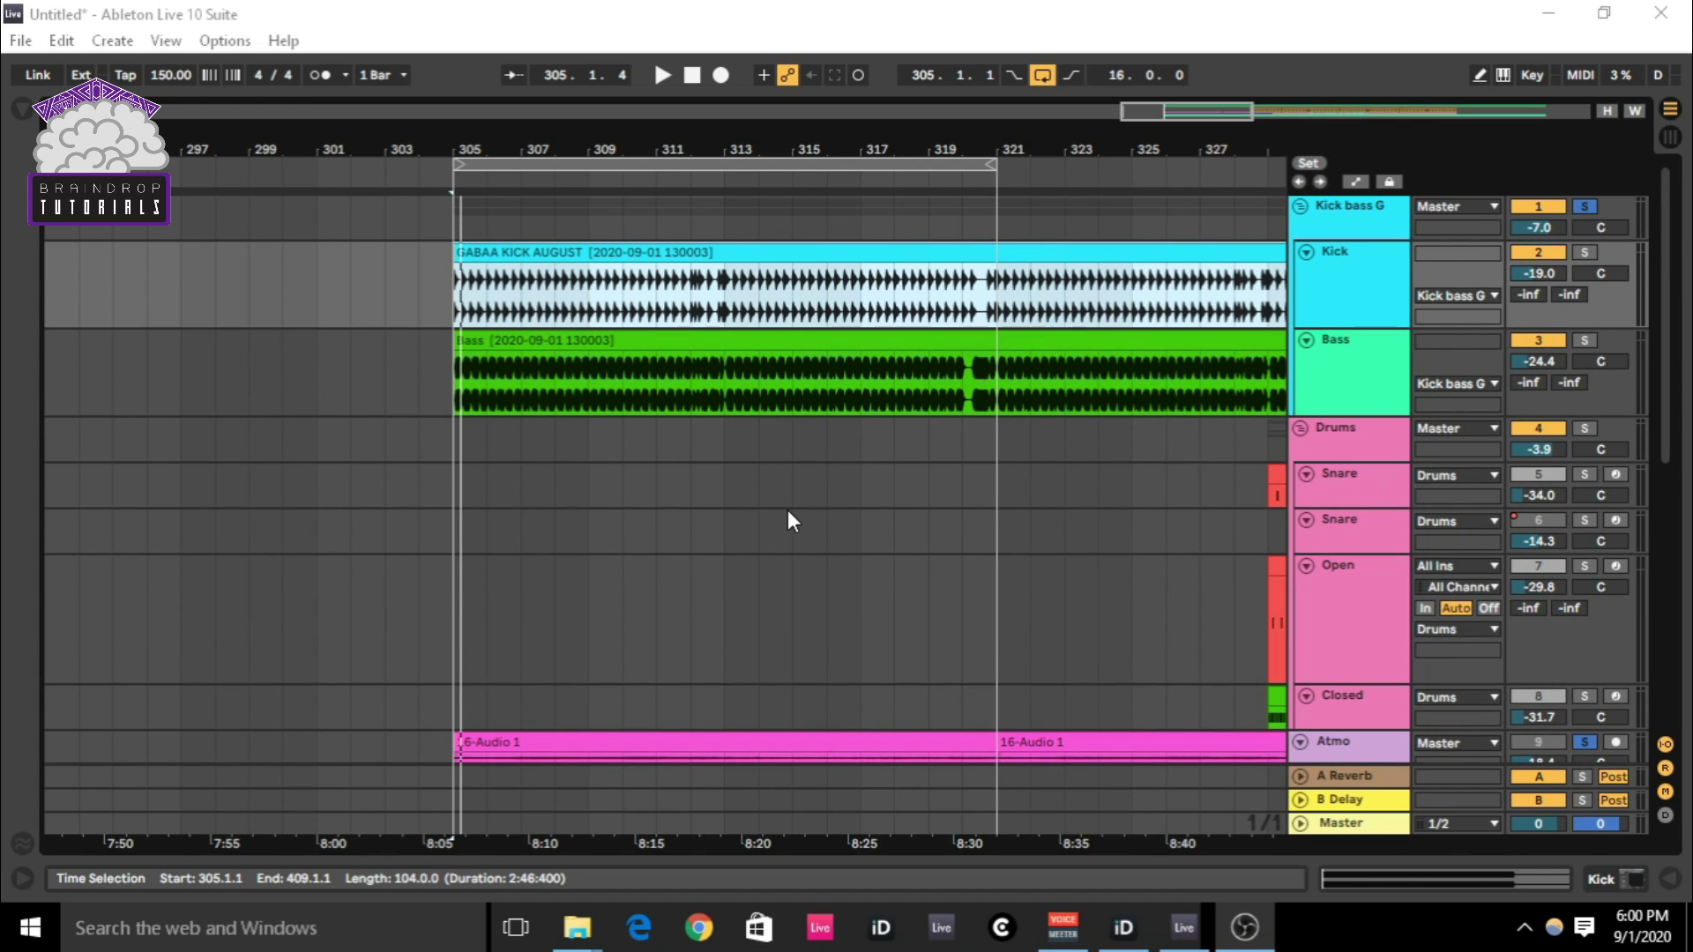
- Insert a new return track after the B Delay return
{"action": "scroll", "coordinate": [1048, 718], "scroll_direction": "down", "scroll_amount": 2}
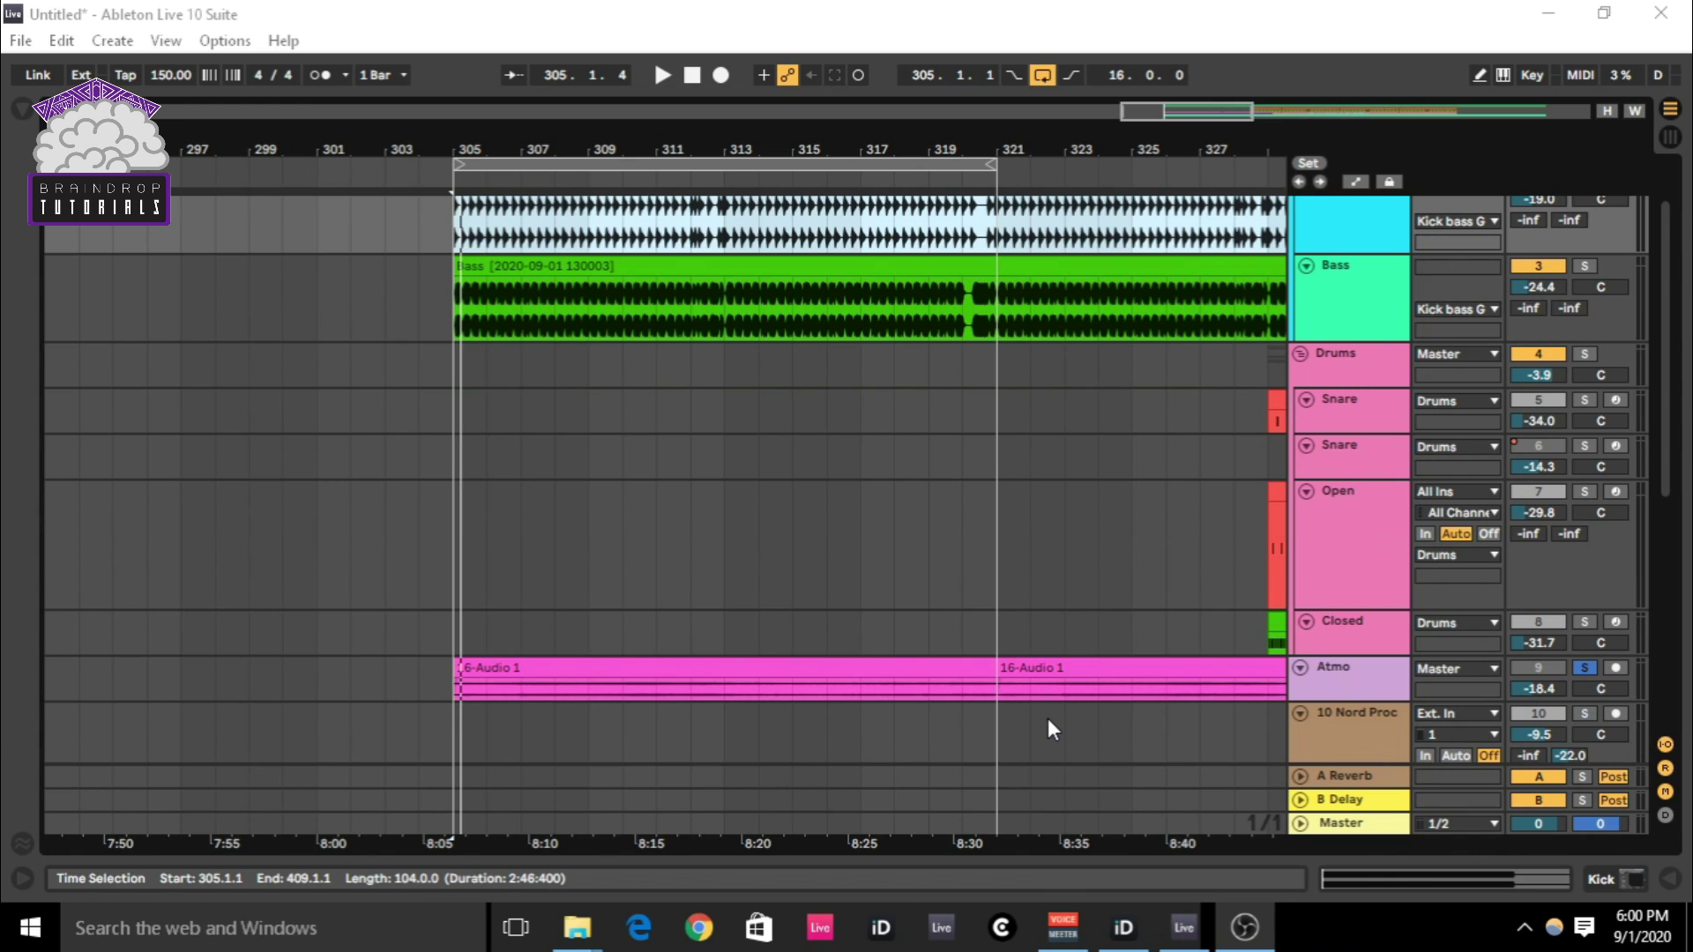
{"action": "left_click", "coordinate": [1342, 802]}
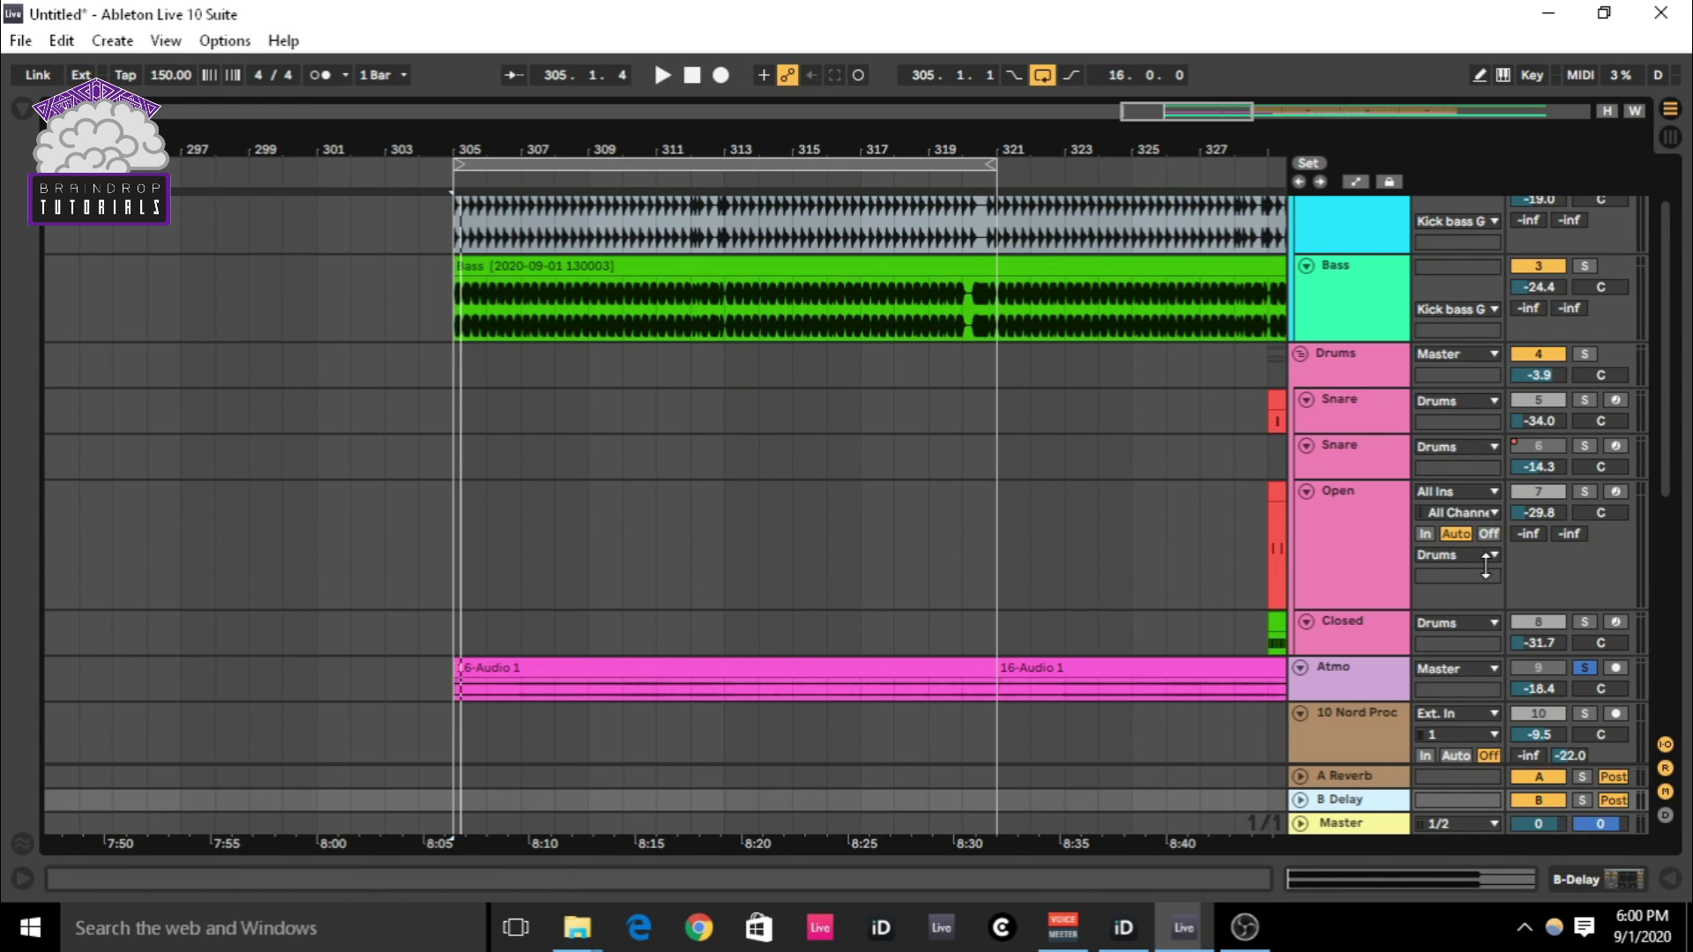
{"action": "right_click", "coordinate": [1347, 797]}
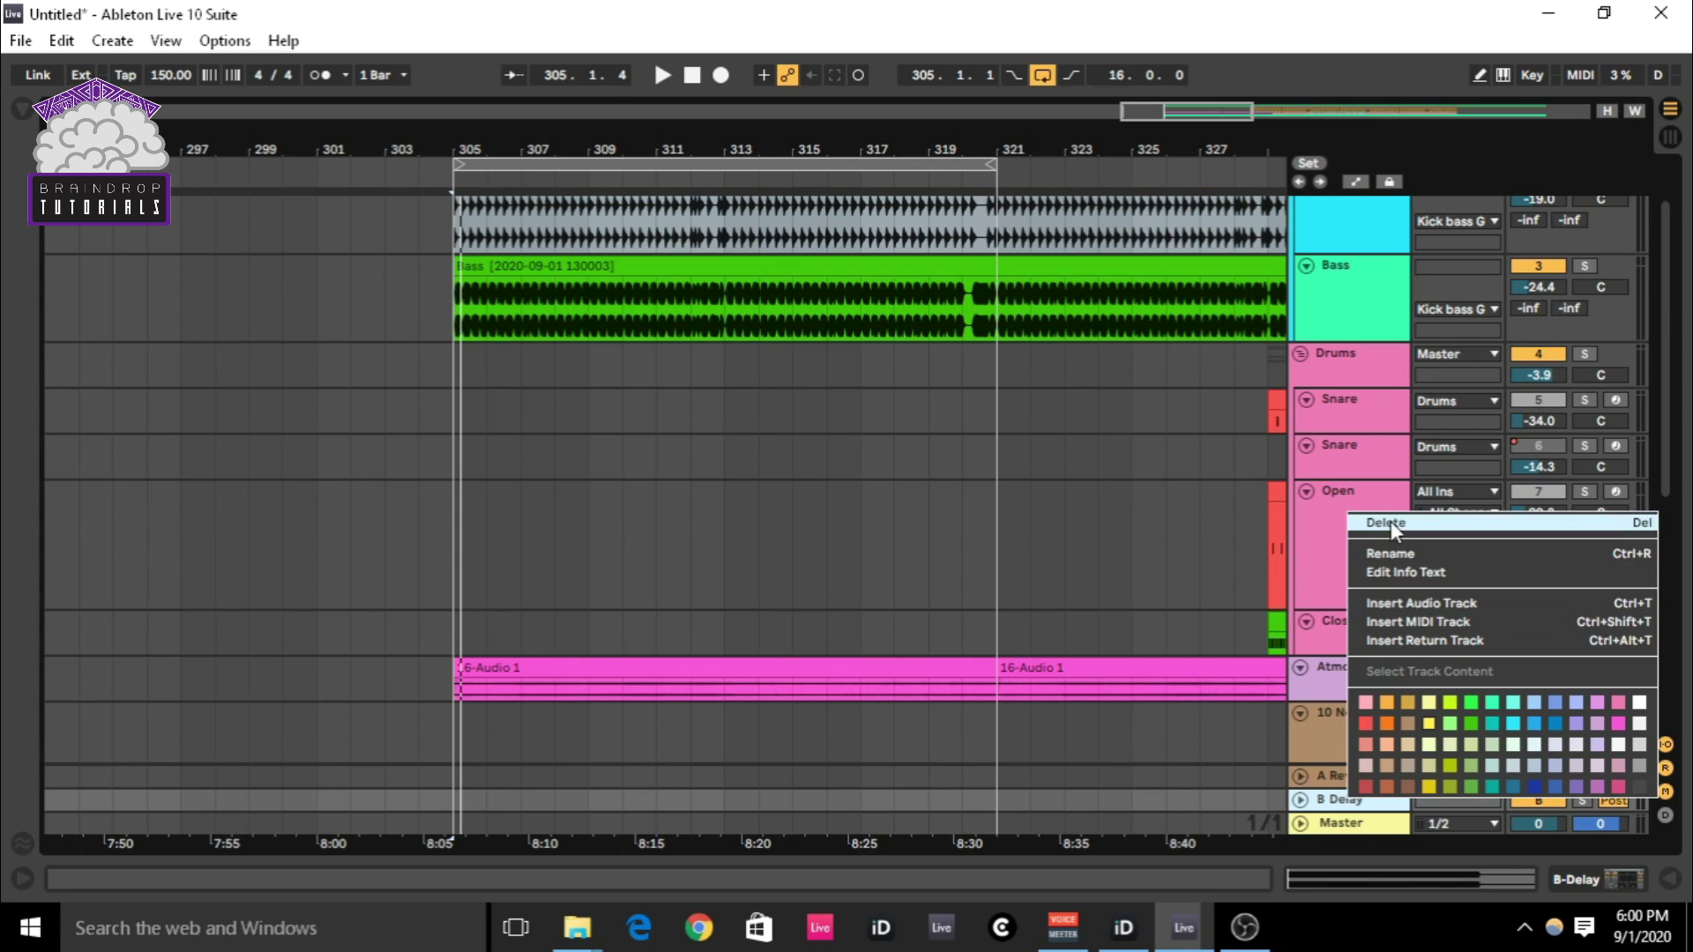
{"action": "left_click", "coordinate": [1399, 638]}
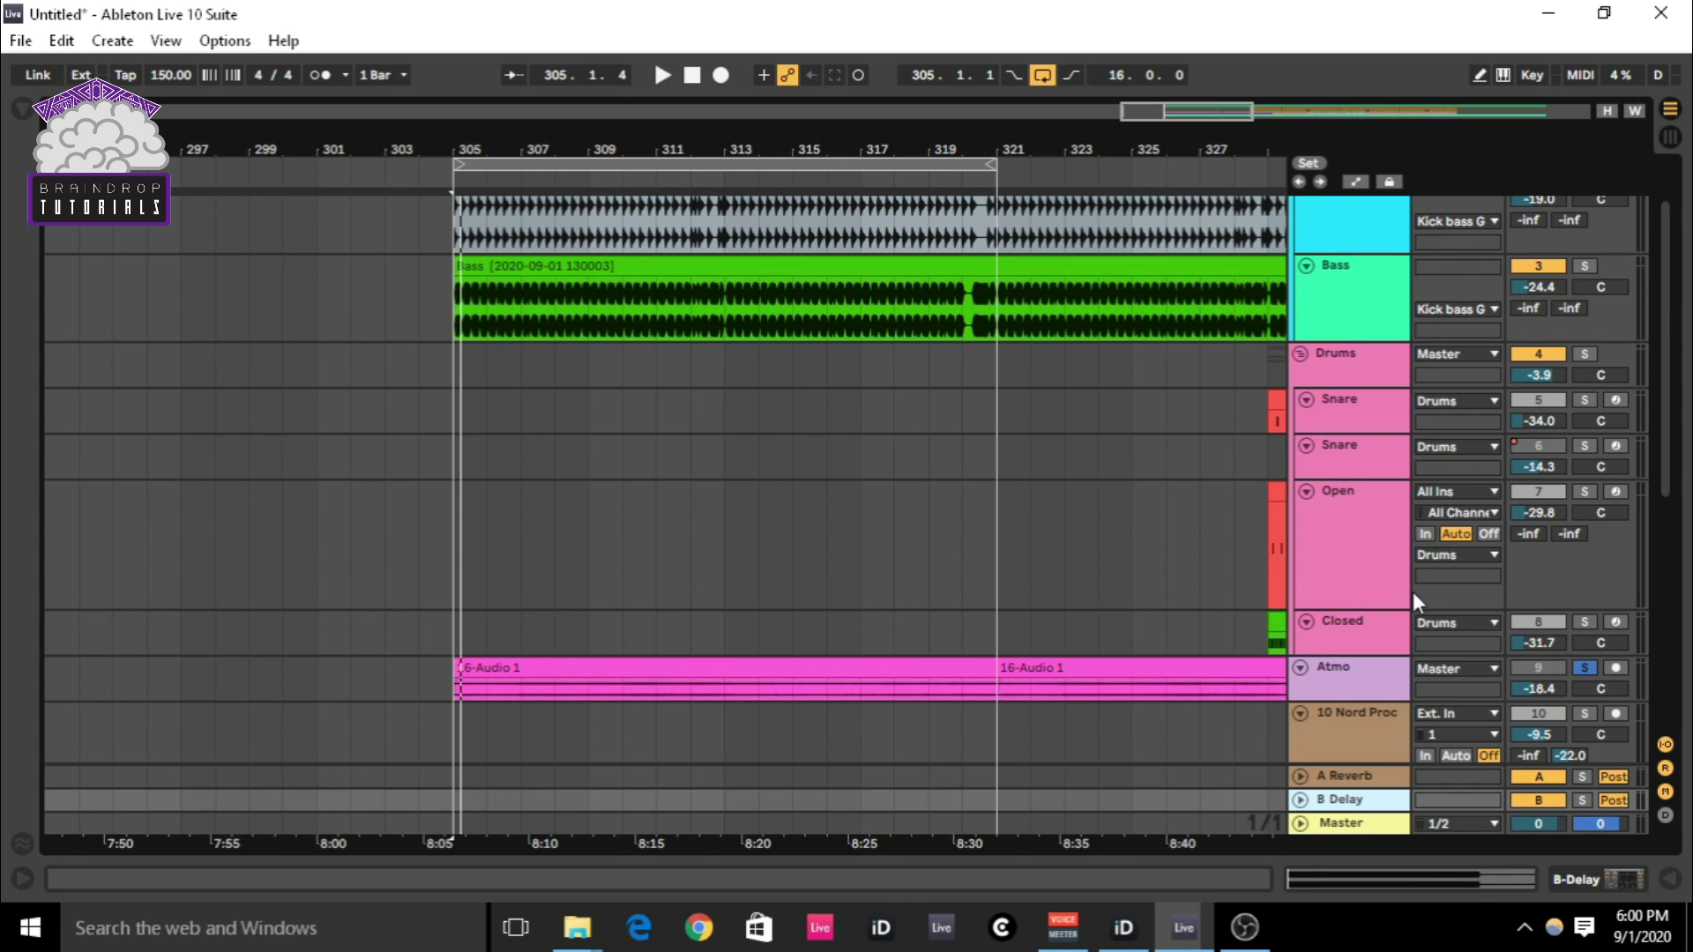
- Rename the new C return track as KB Par
{"action": "left_click", "coordinate": [1344, 807]}
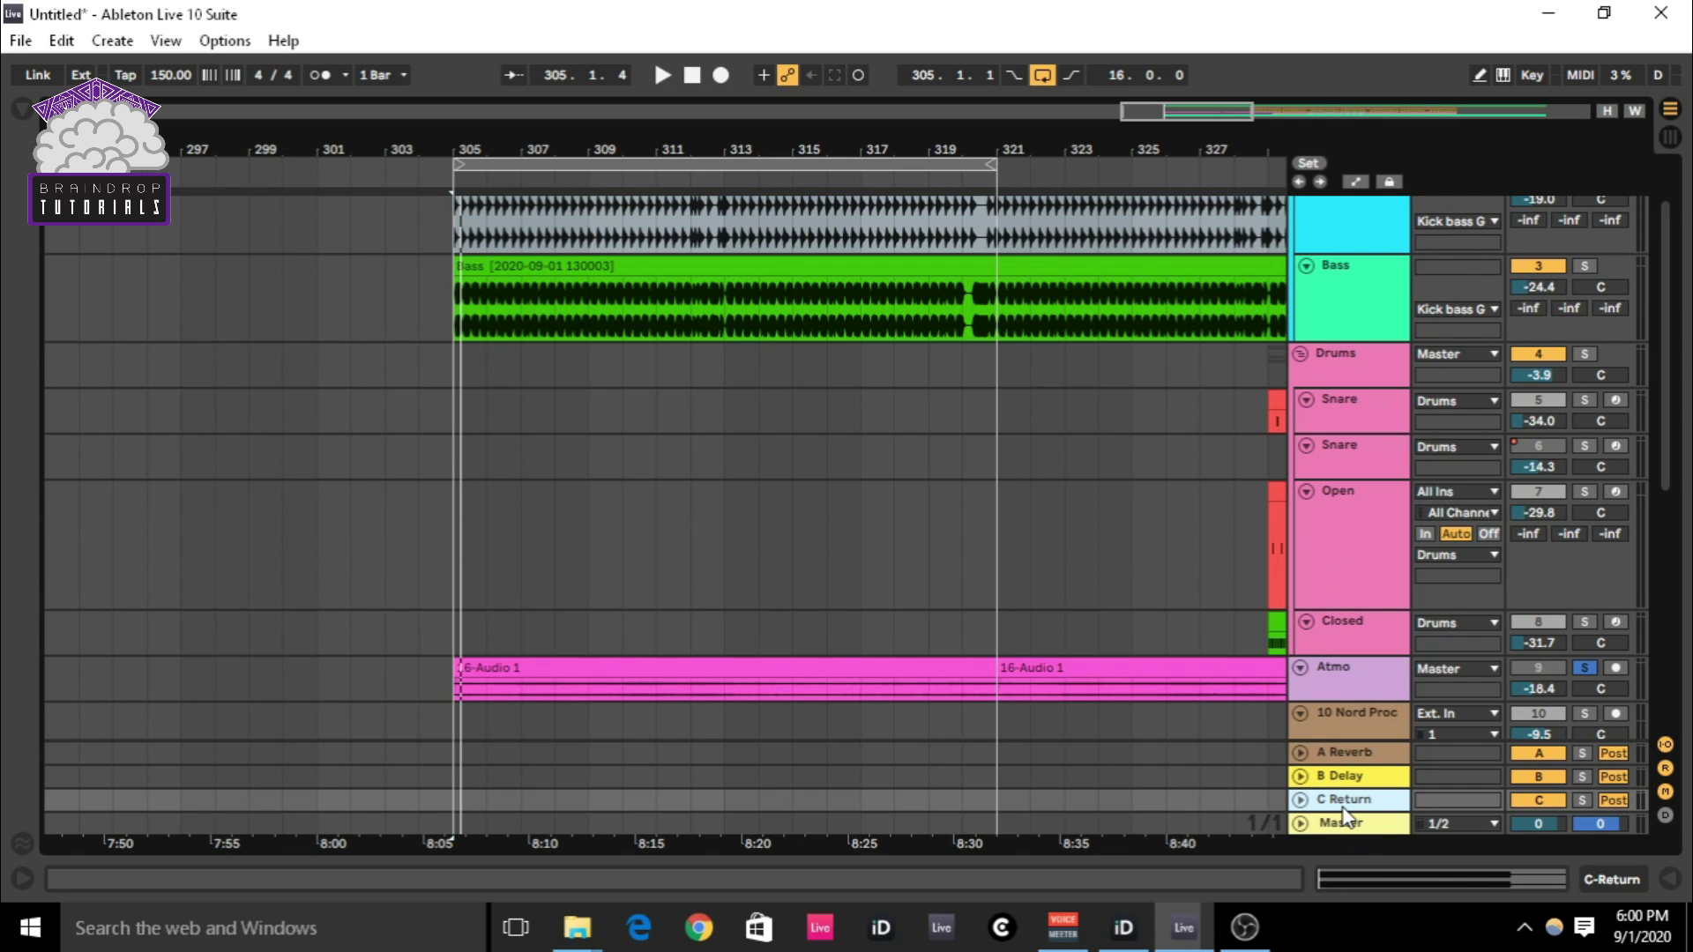
{"action": "key", "text": "ctrl+r"}
{"action": "type", "text": "KN"}
{"action": "key", "text": "BackSpace"}
{"action": "type", "text": "B Par"}
{"action": "key", "text": "Return"}
{"action": "scroll", "coordinate": [1342, 801], "scroll_direction": "down", "scroll_amount": 1}
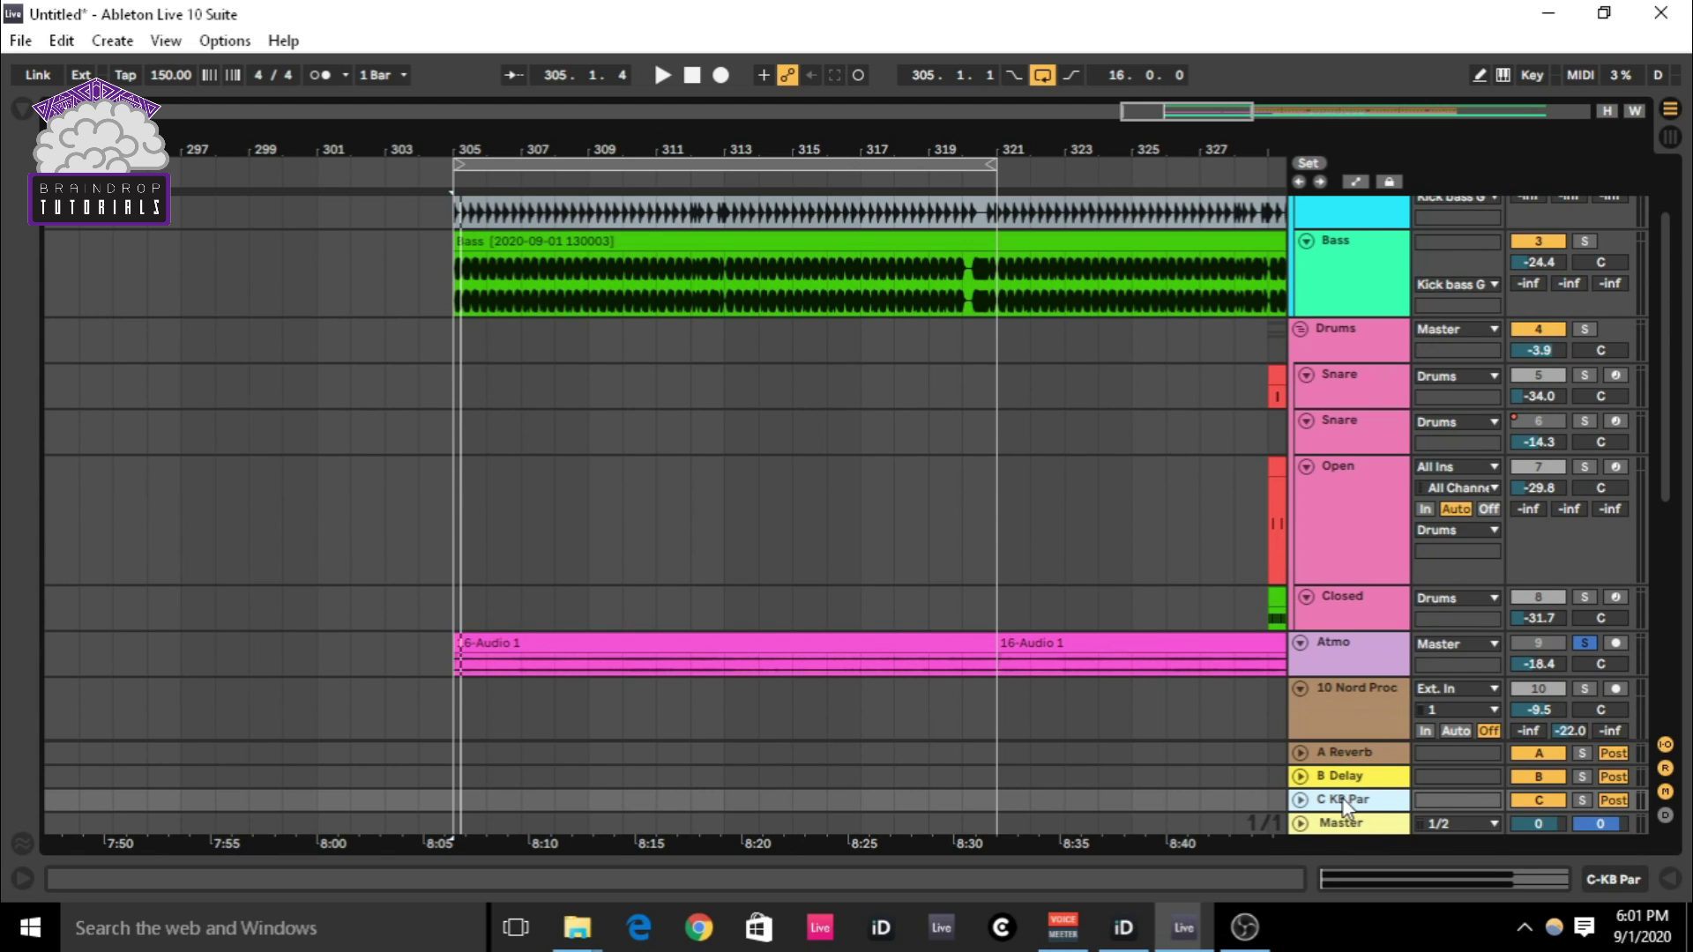
{"action": "scroll", "coordinate": [747, 526], "scroll_direction": "up", "scroll_amount": 3}
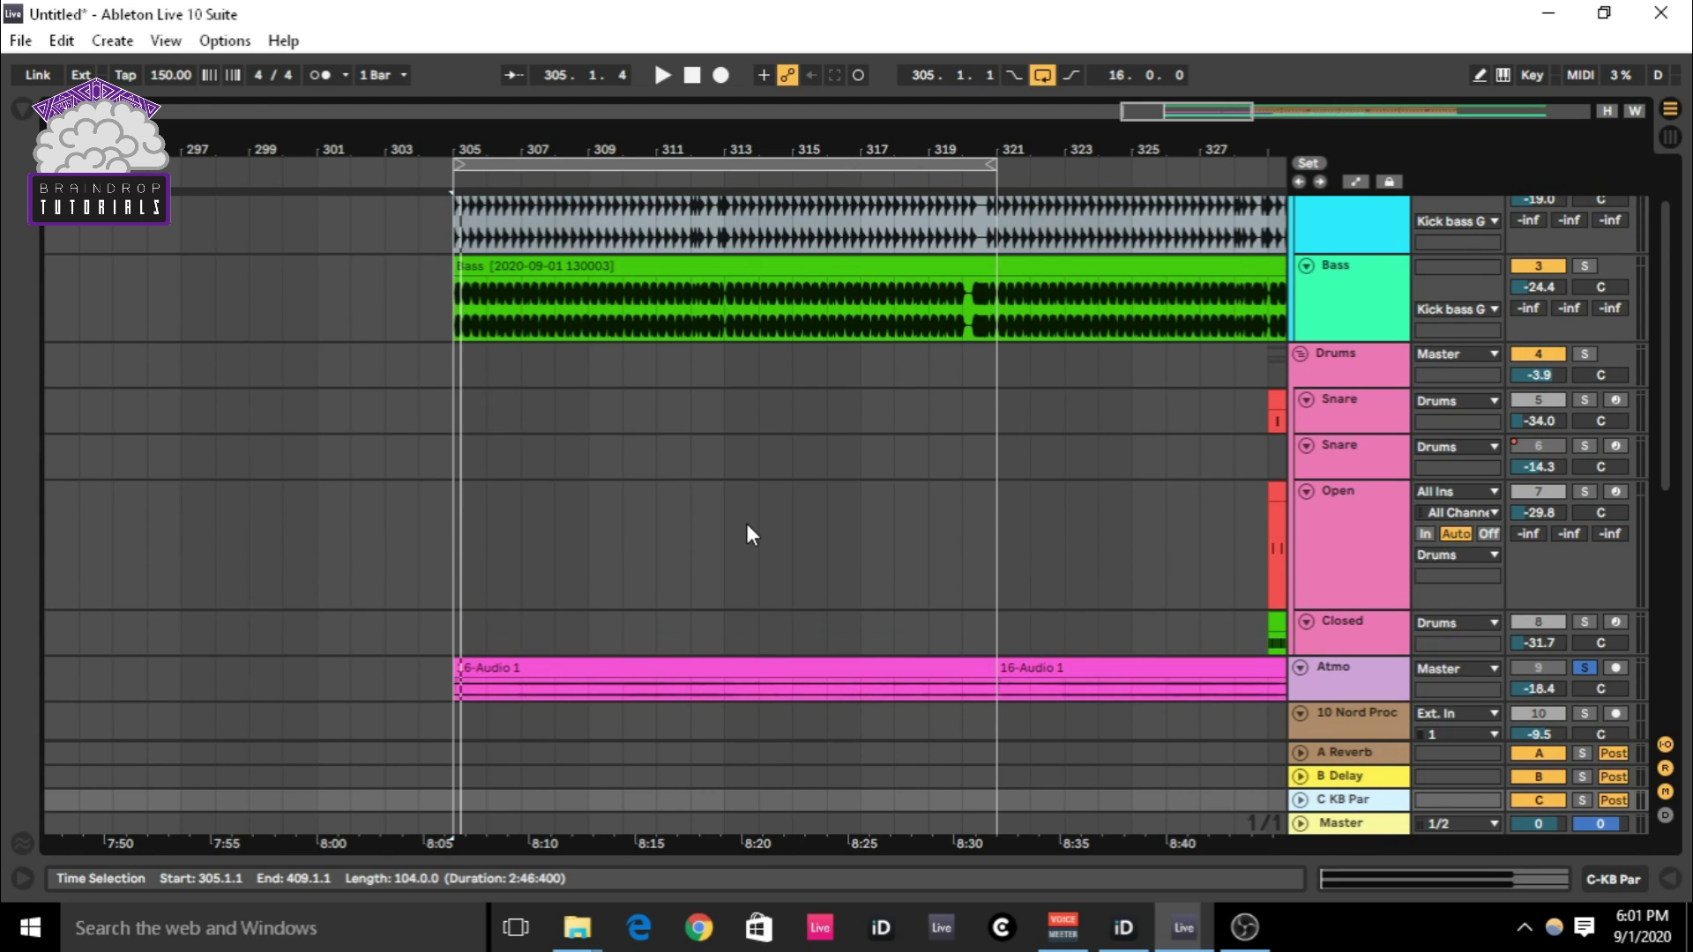
{"action": "scroll", "coordinate": [746, 536], "scroll_direction": "up", "scroll_amount": 1}
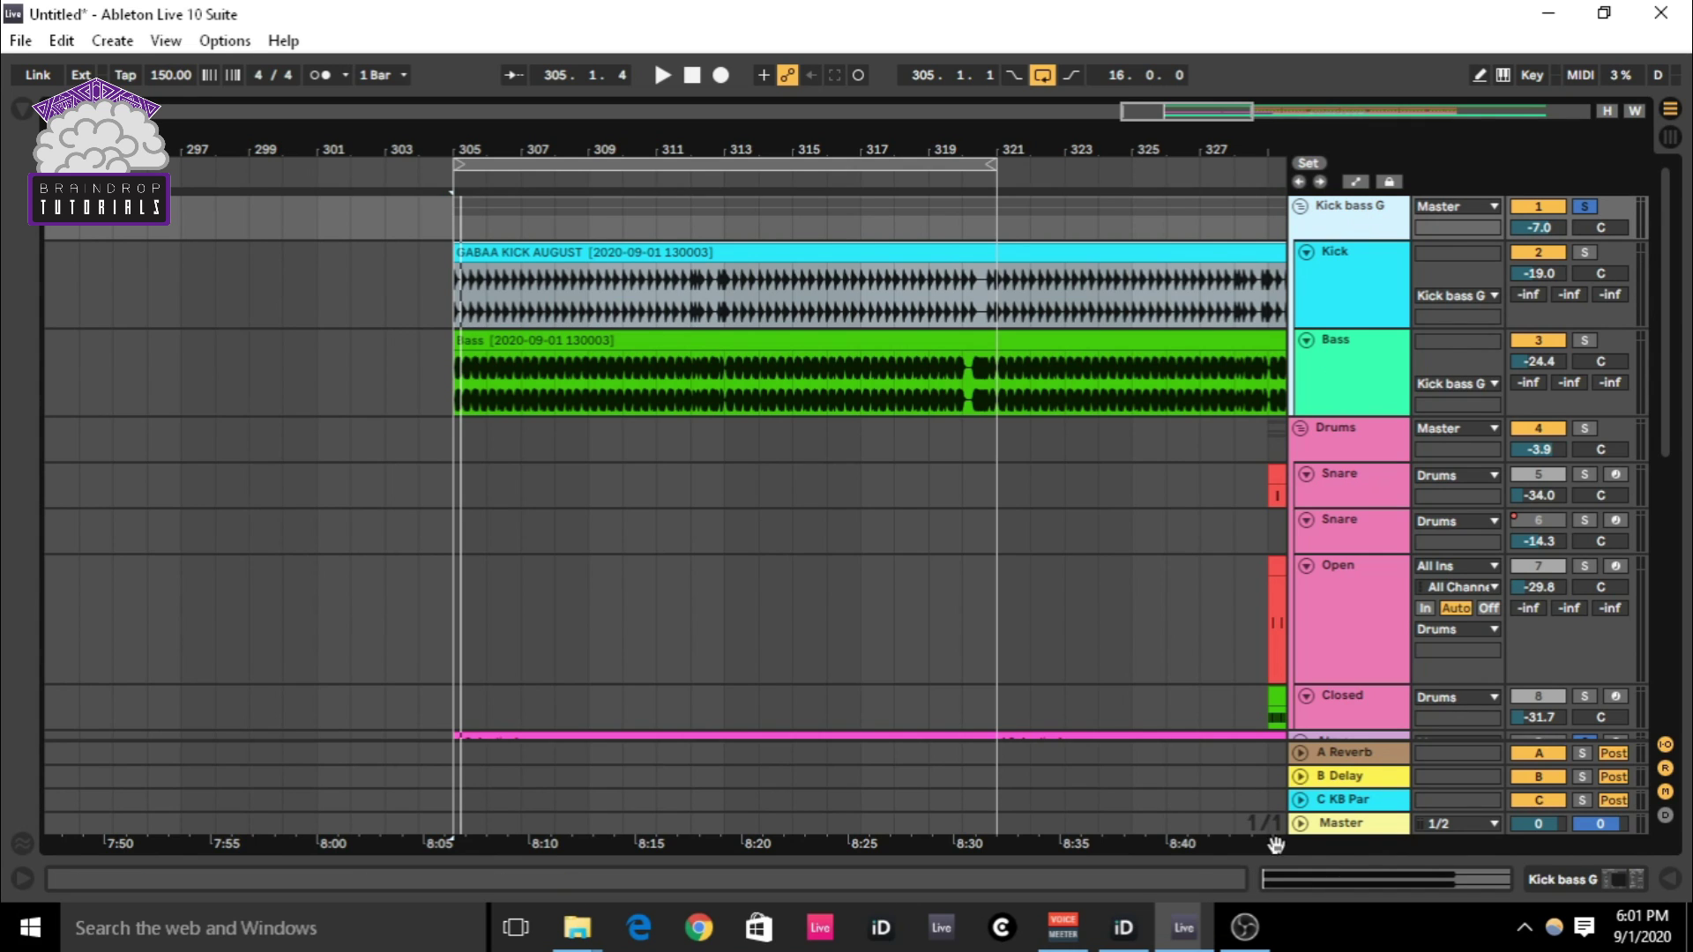
- Add an EQ Eight to the KB Par return track and switch off its filter band 1
{"action": "double_click", "coordinate": [1342, 801]}
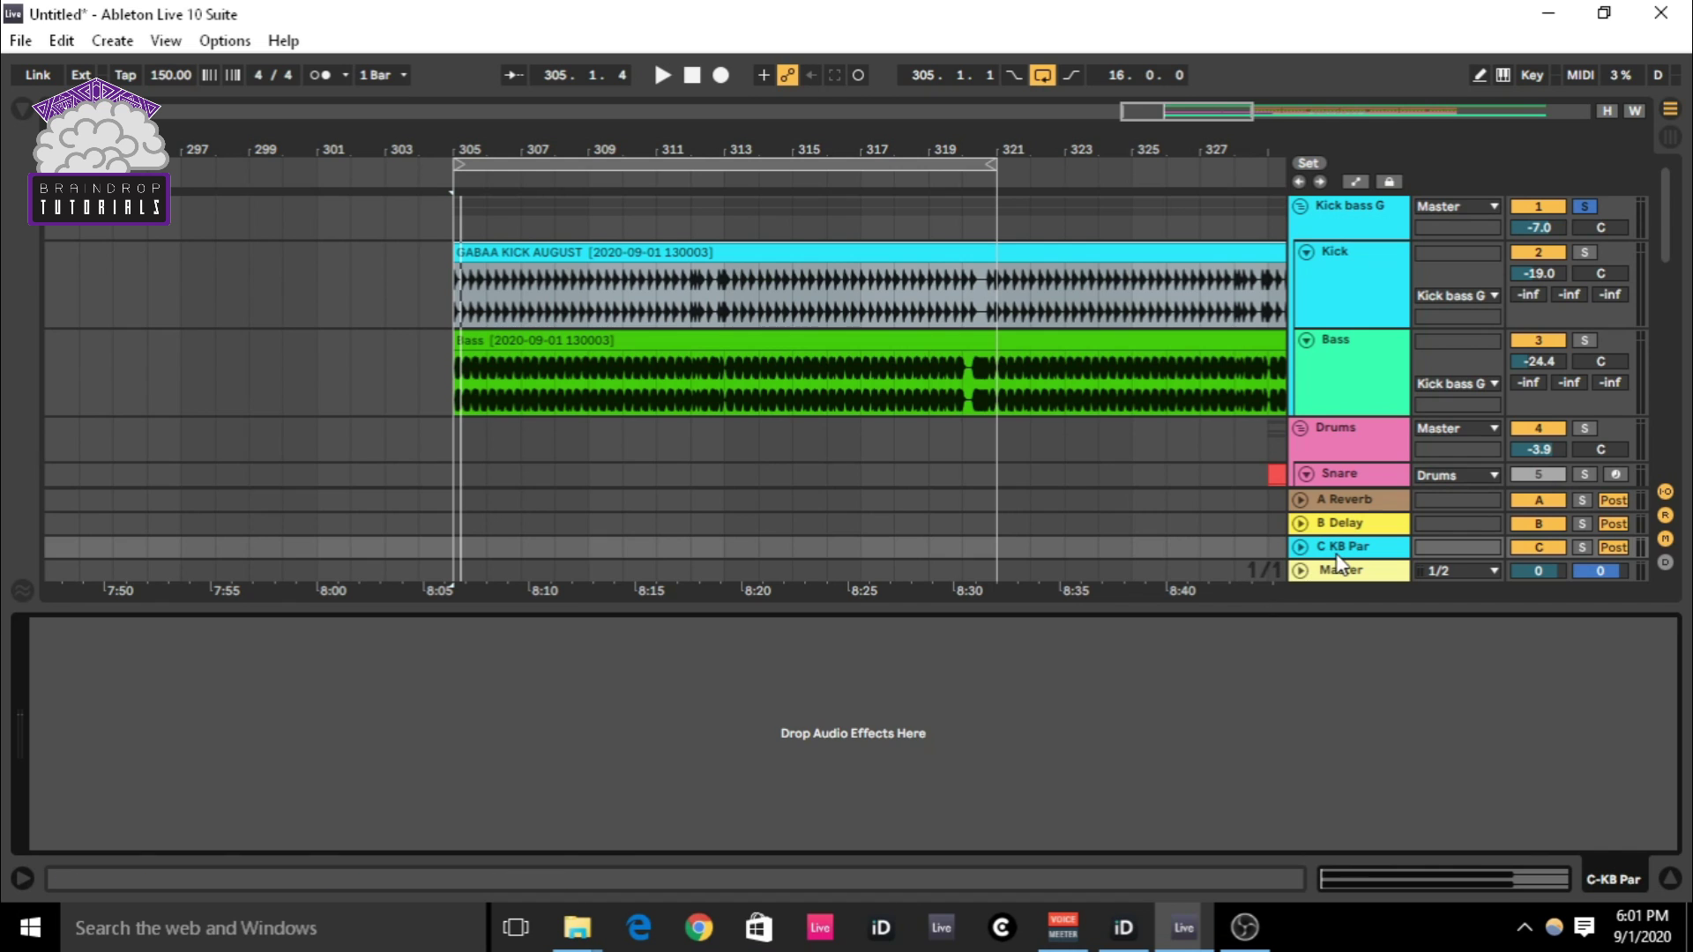
{"action": "left_click", "coordinate": [1342, 801]}
{"action": "left_click", "coordinate": [23, 108]}
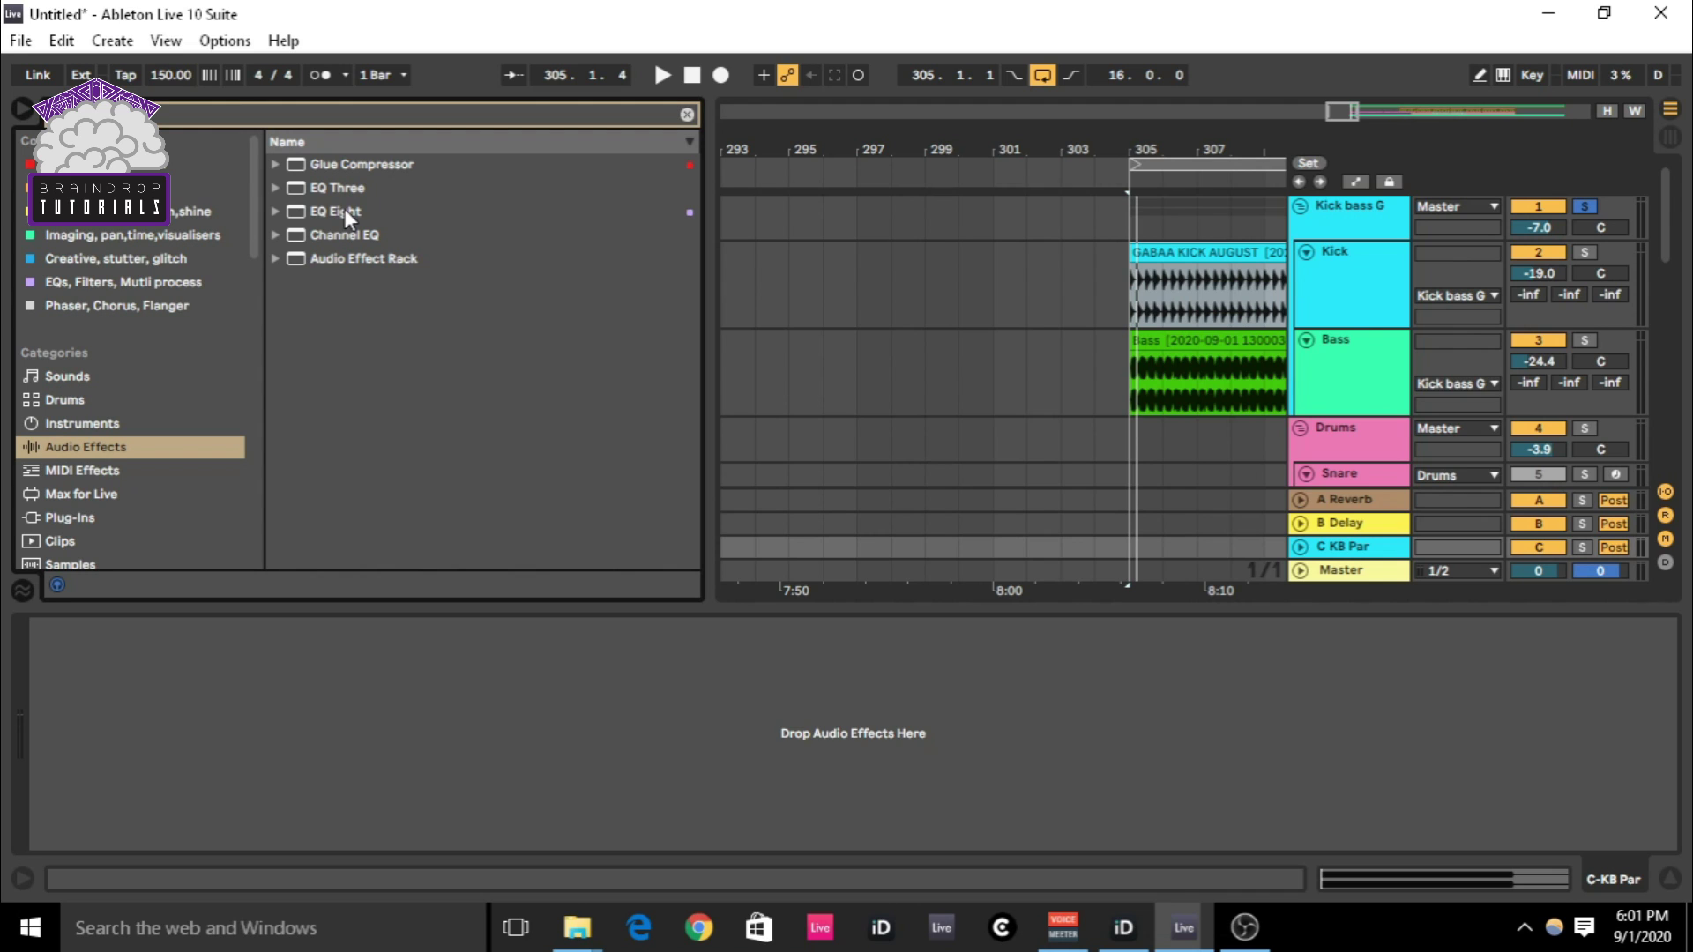
{"action": "left_click_drag", "start_coordinate": [344, 209], "coordinate": [453, 713]}
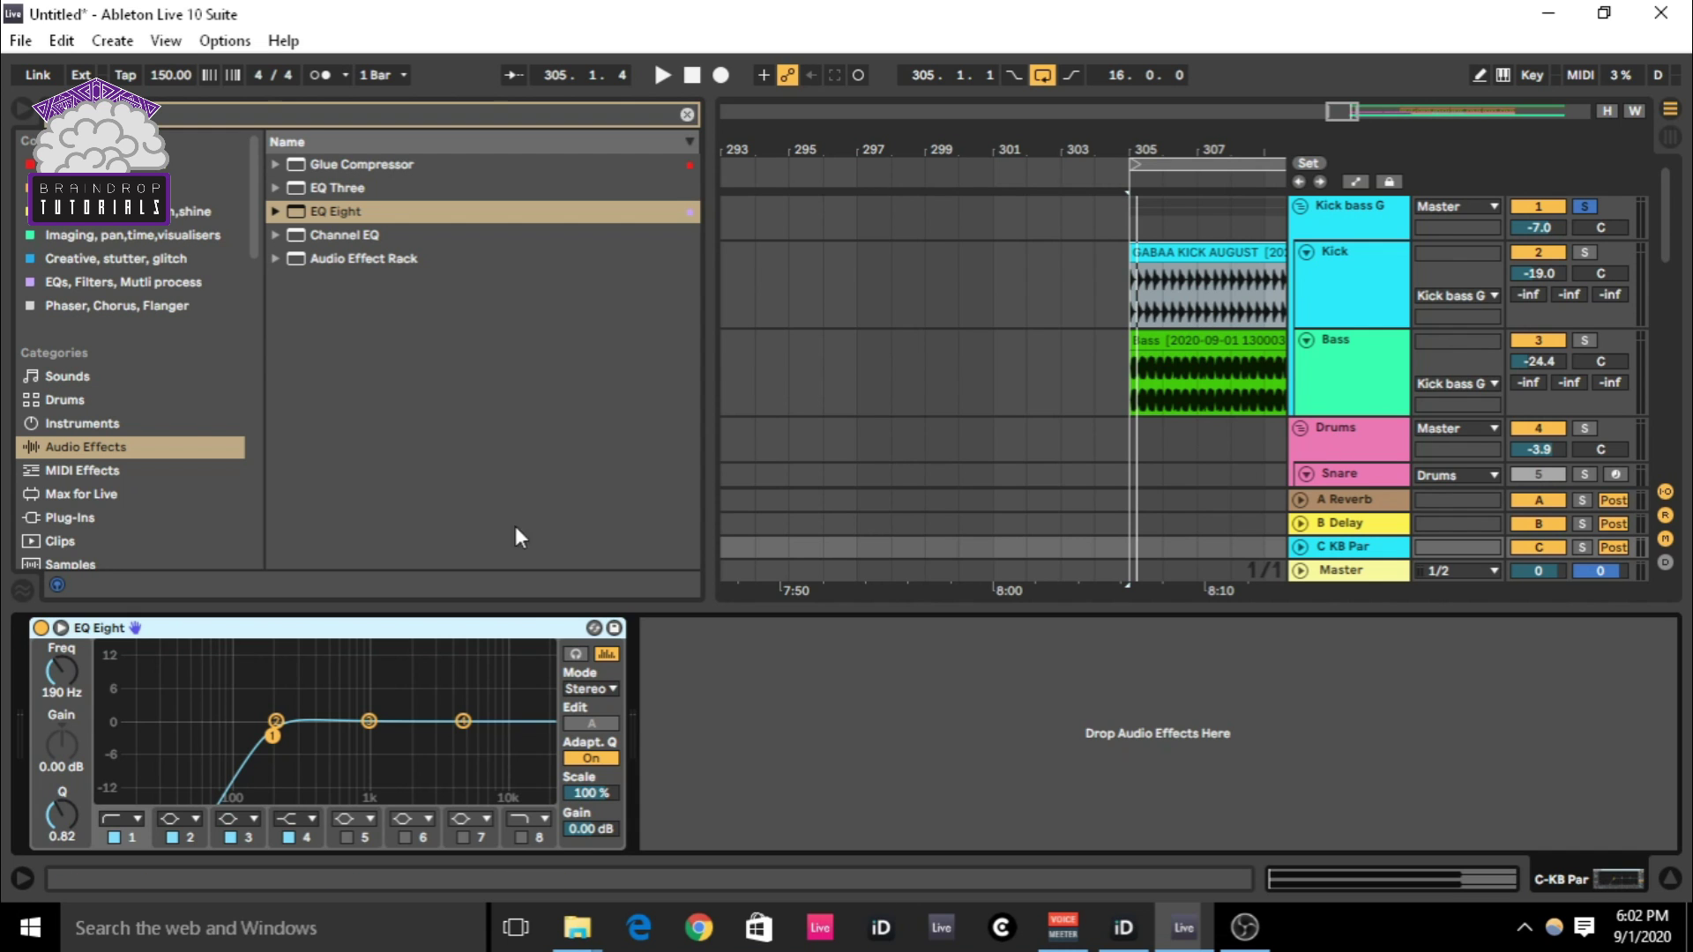
{"action": "left_click_drag", "start_coordinate": [1122, 138], "coordinate": [897, 97]}
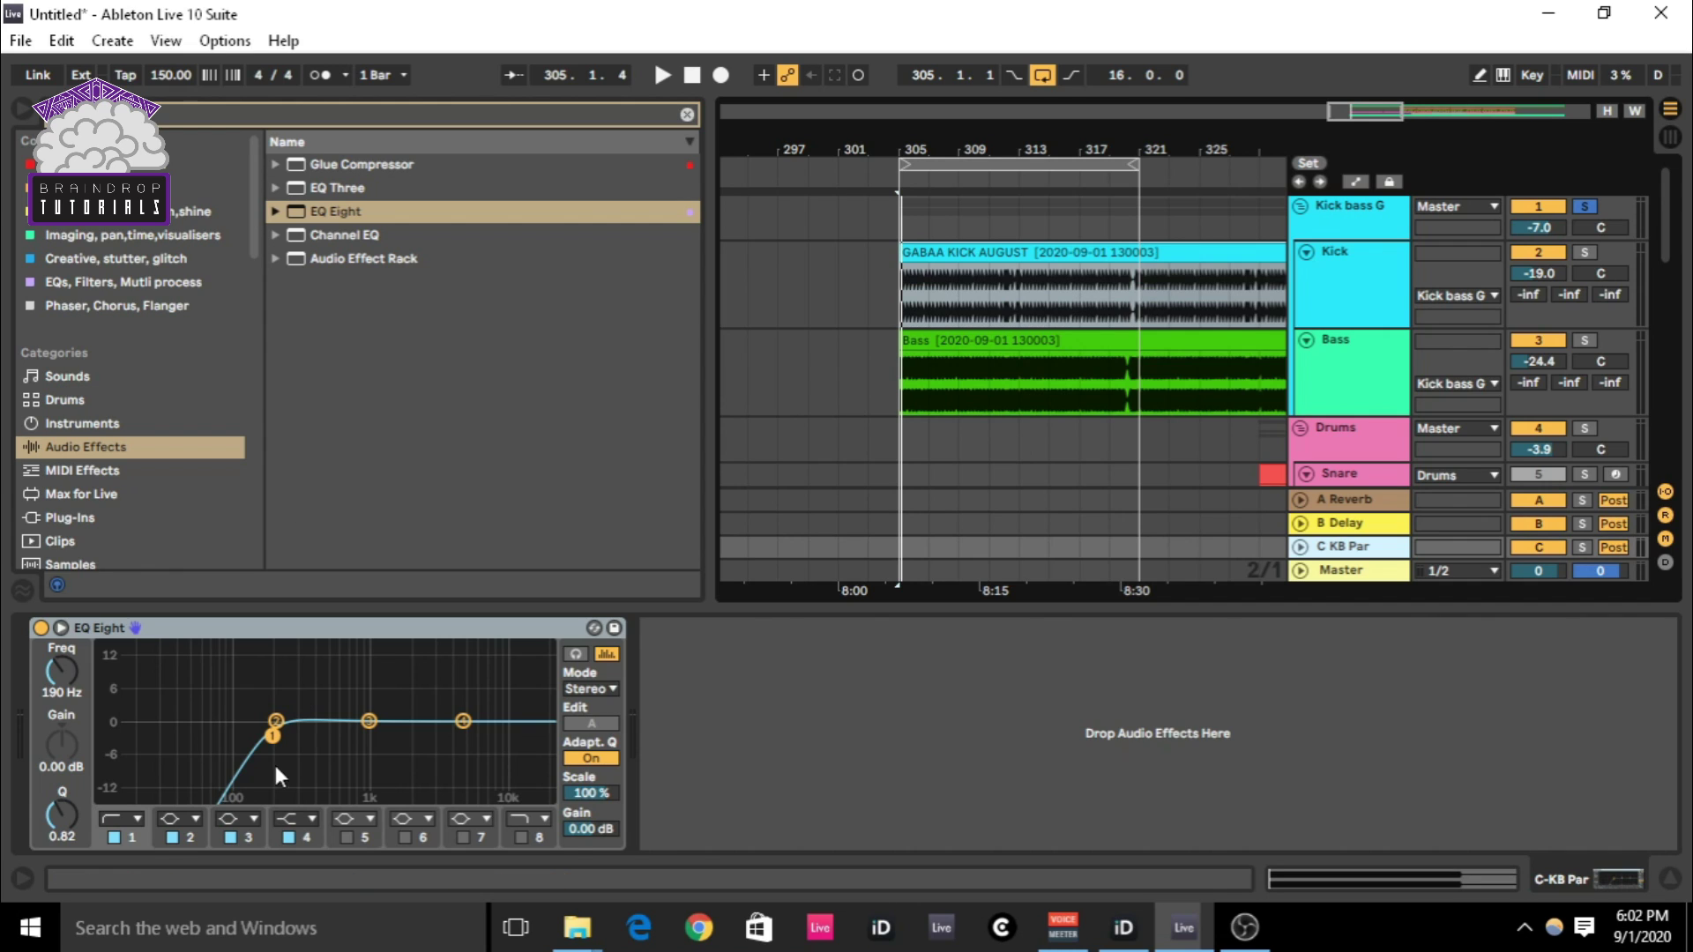
{"action": "left_click", "coordinate": [114, 837]}
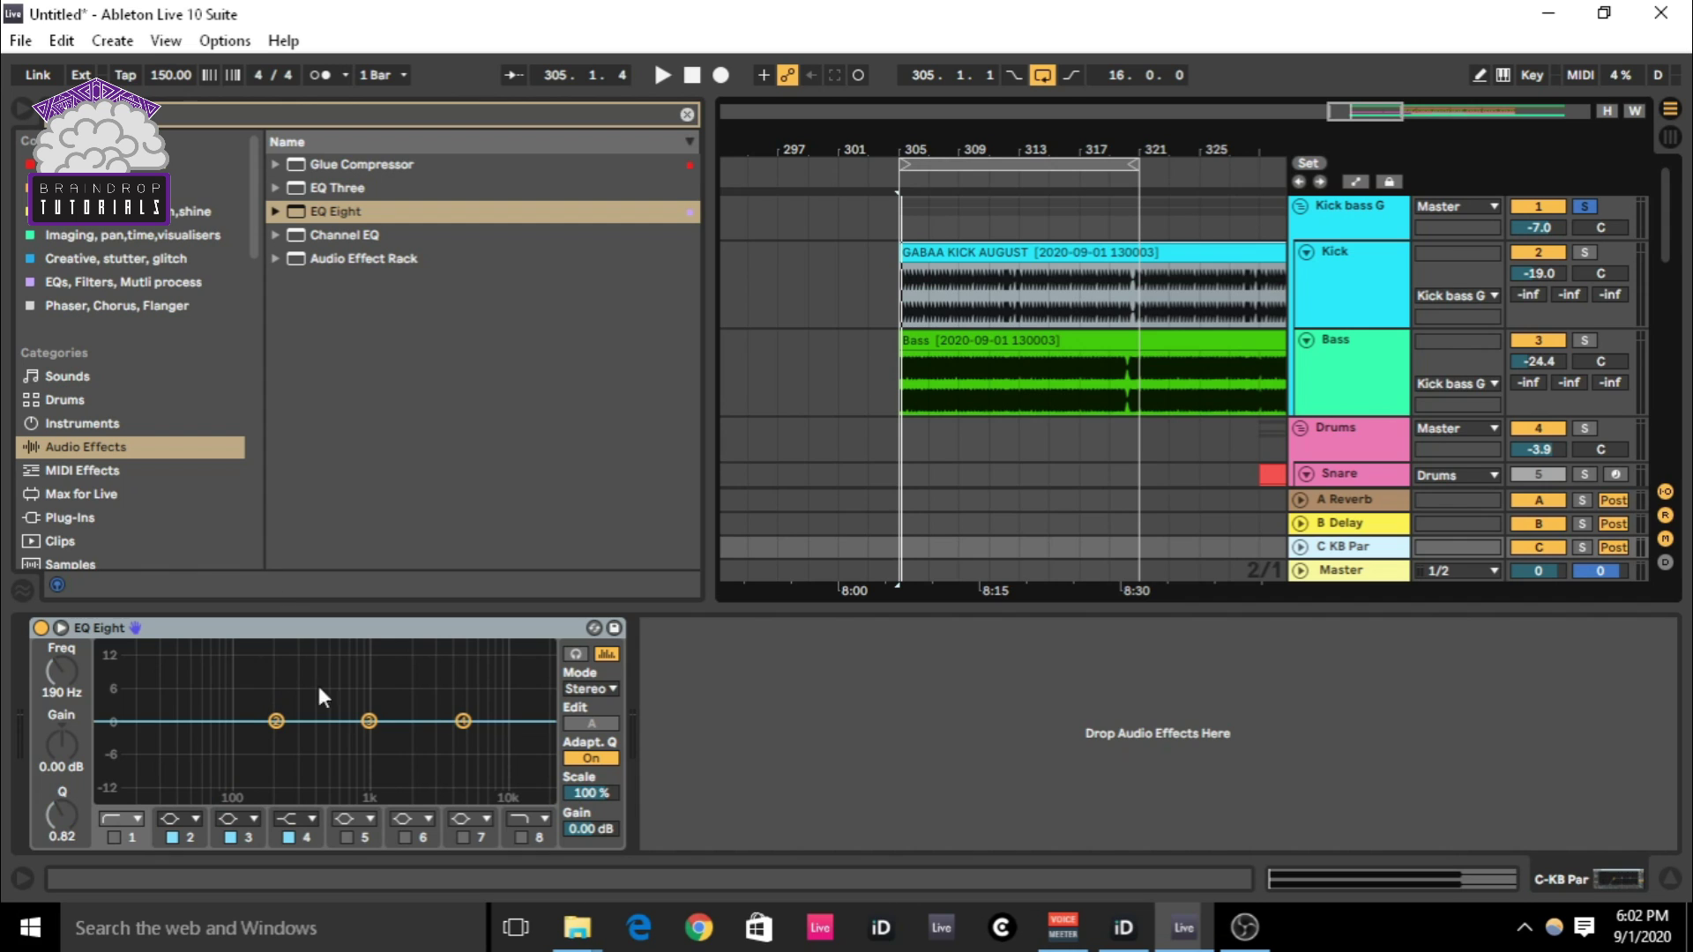
- Pull EQ Eight band 2 down to a cut of about -11.8 dB at 245 Hz
{"action": "mouse_move", "coordinate": [279, 718]}
{"action": "left_mouse_down"}
{"action": "mouse_move", "coordinate": [294, 795]}
{"action": "mouse_move", "coordinate": [286, 780]}
{"action": "left_mouse_up"}
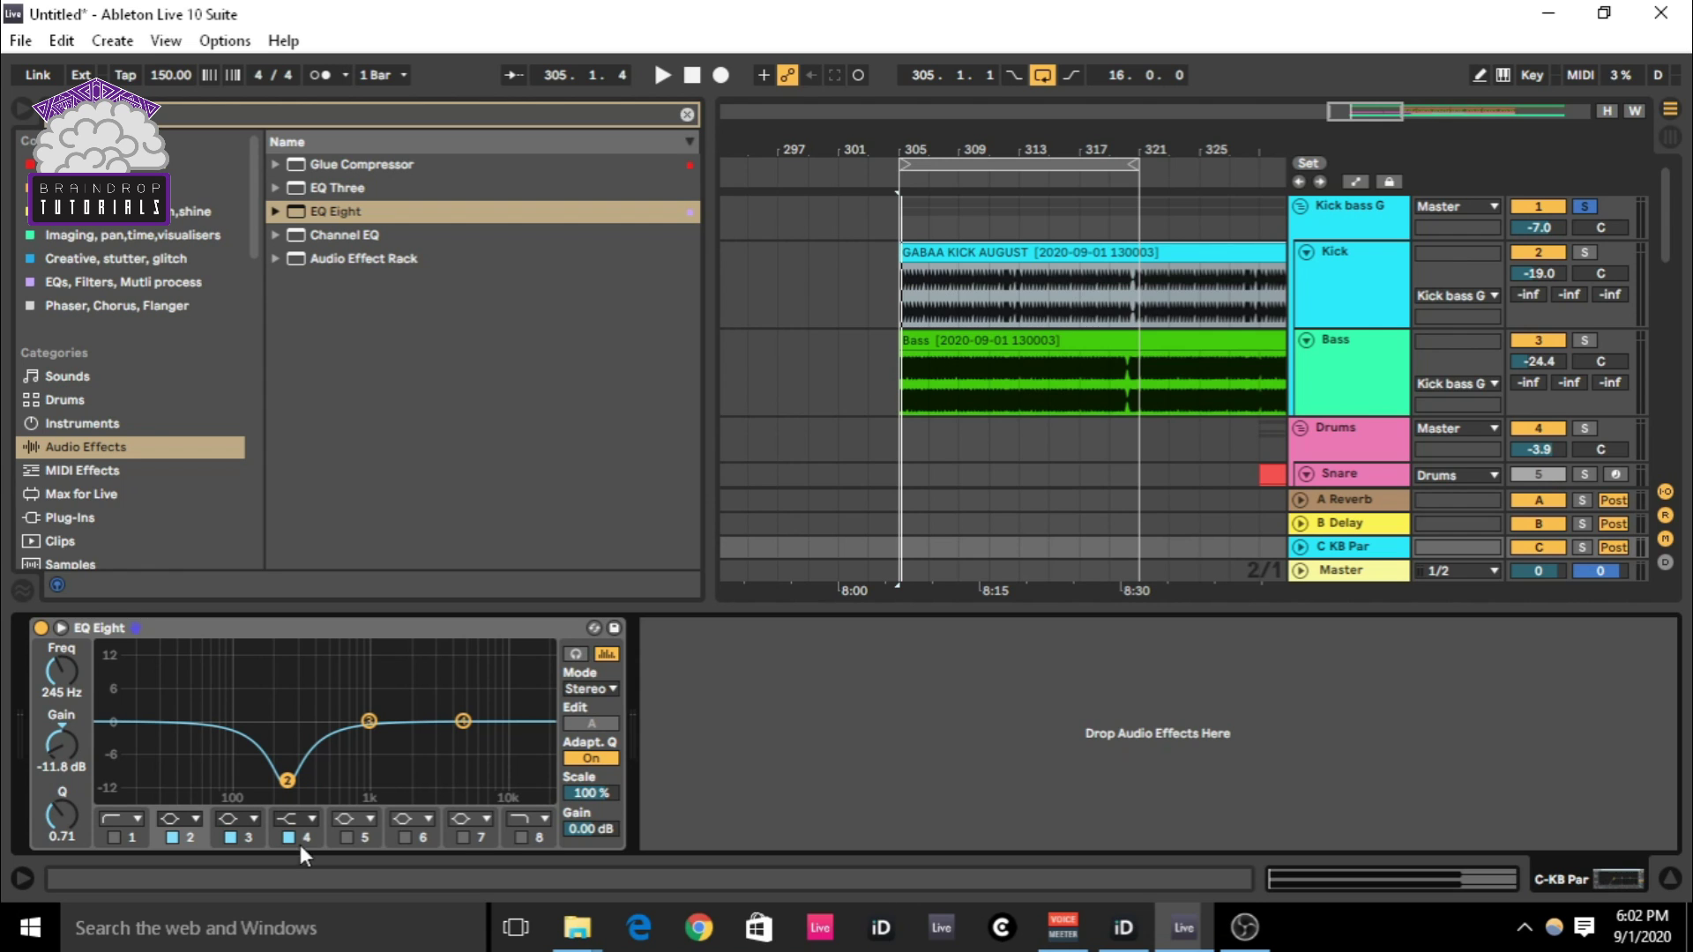
- Enlarge the Kick bass G group track to expose its sends and set its send to KB Par to 0 dB
{"action": "left_click", "coordinate": [1354, 233]}
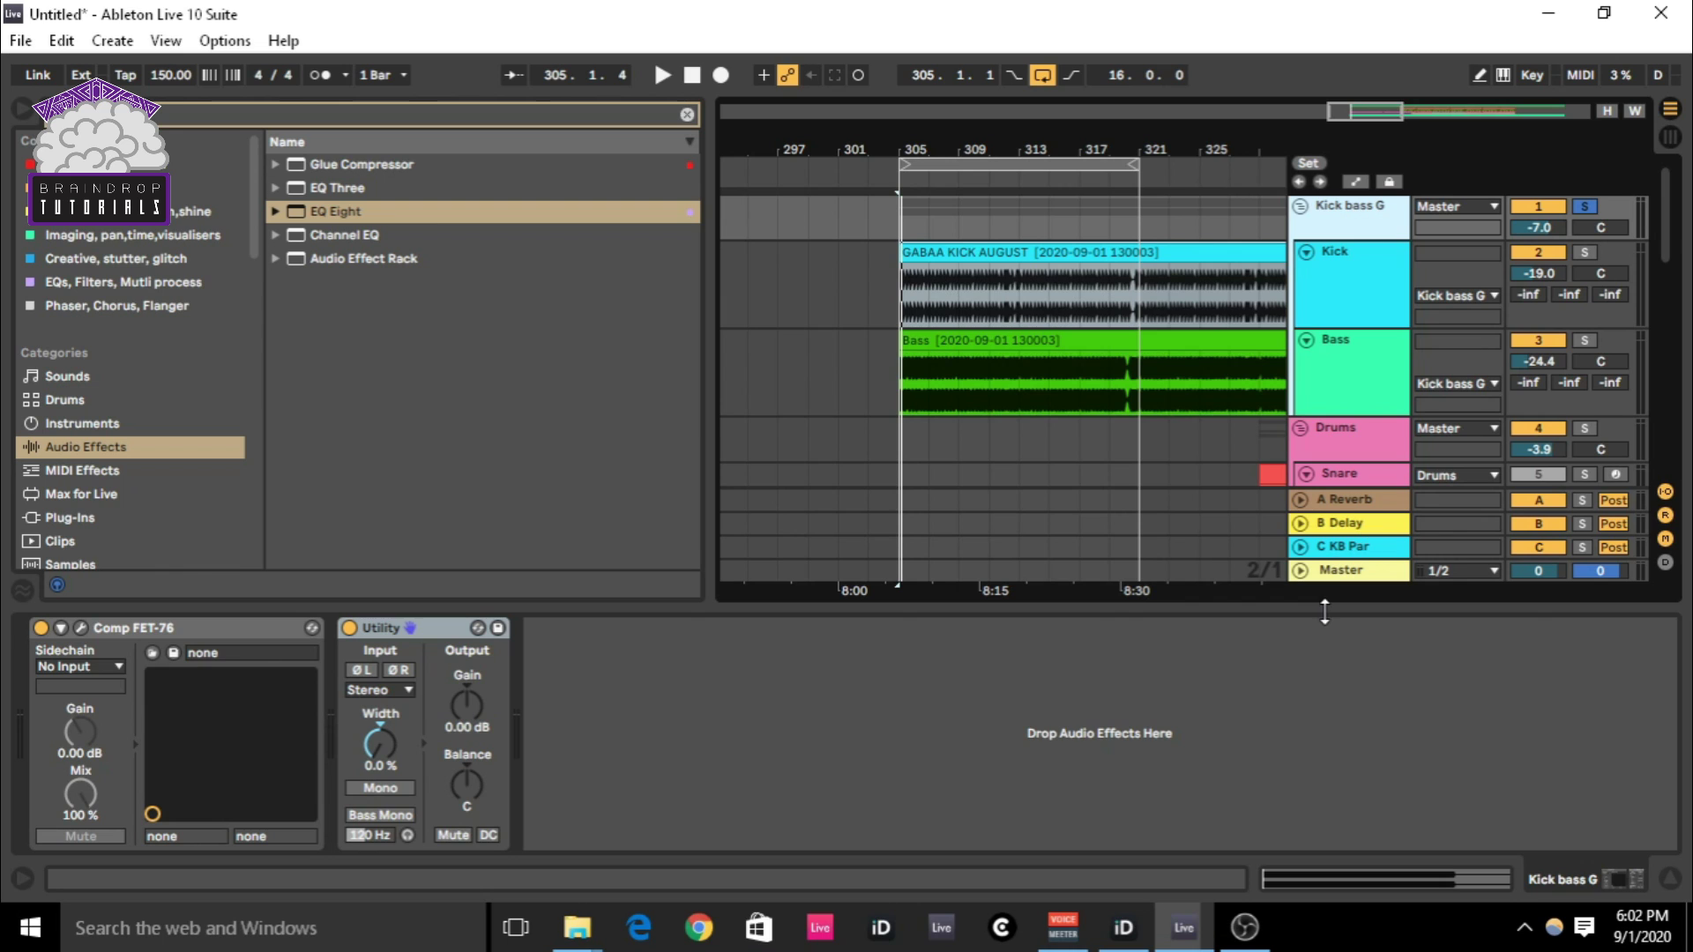
{"action": "left_click_drag", "start_coordinate": [1325, 611], "coordinate": [1342, 774]}
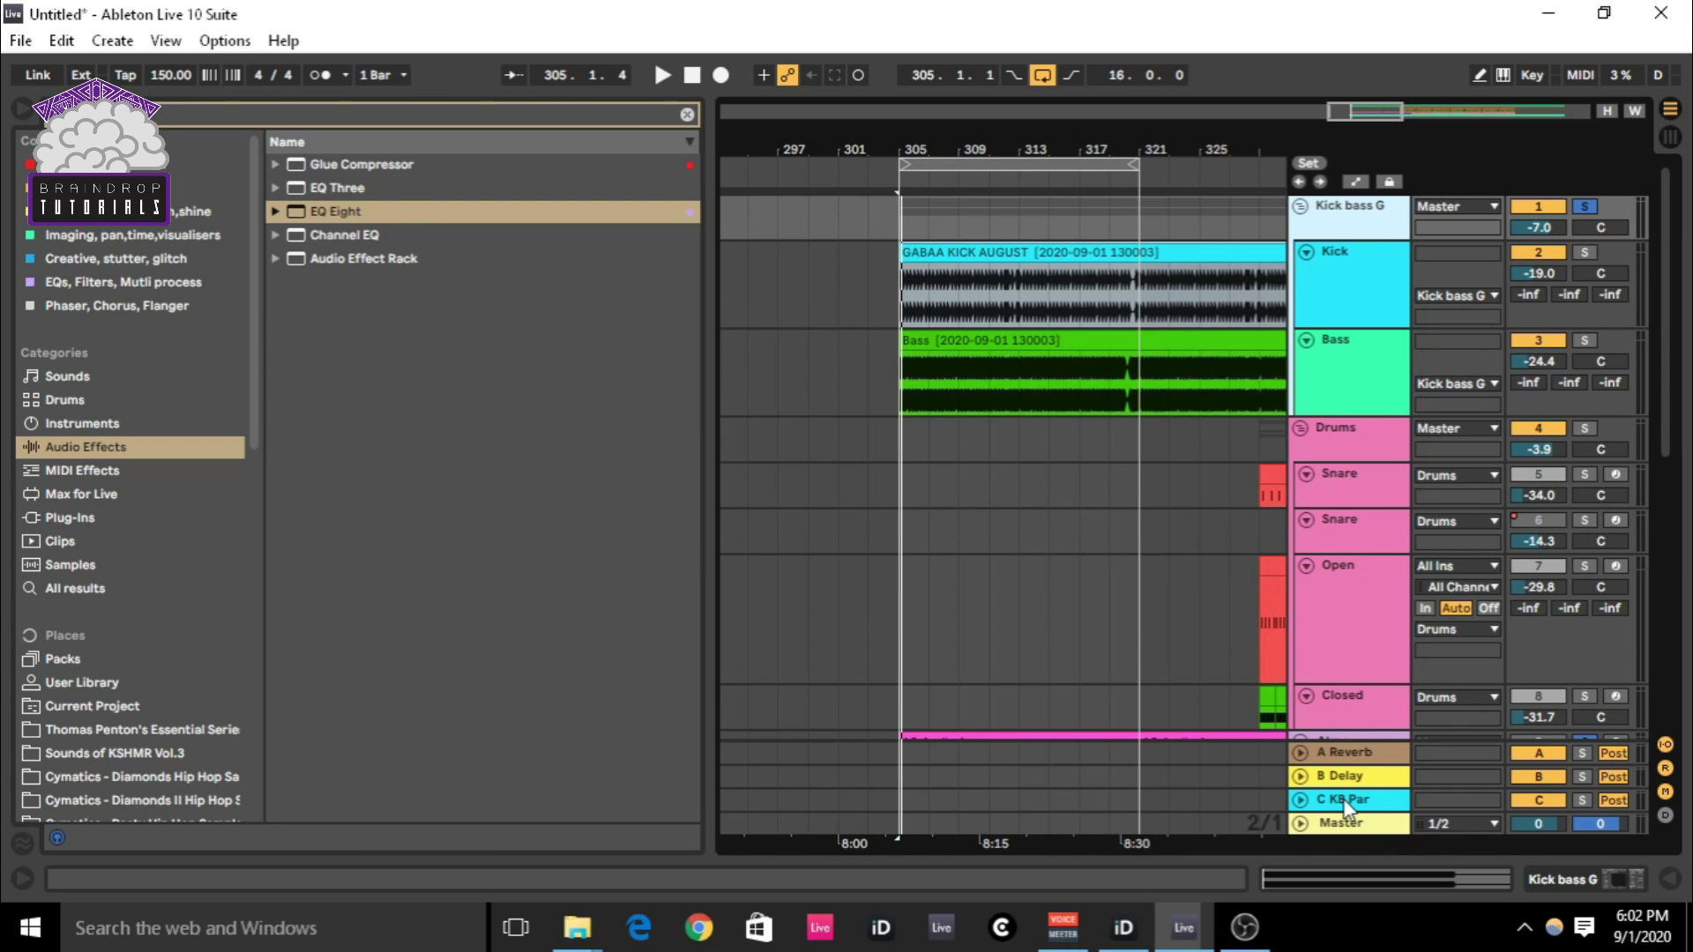
{"action": "left_click", "coordinate": [1347, 805]}
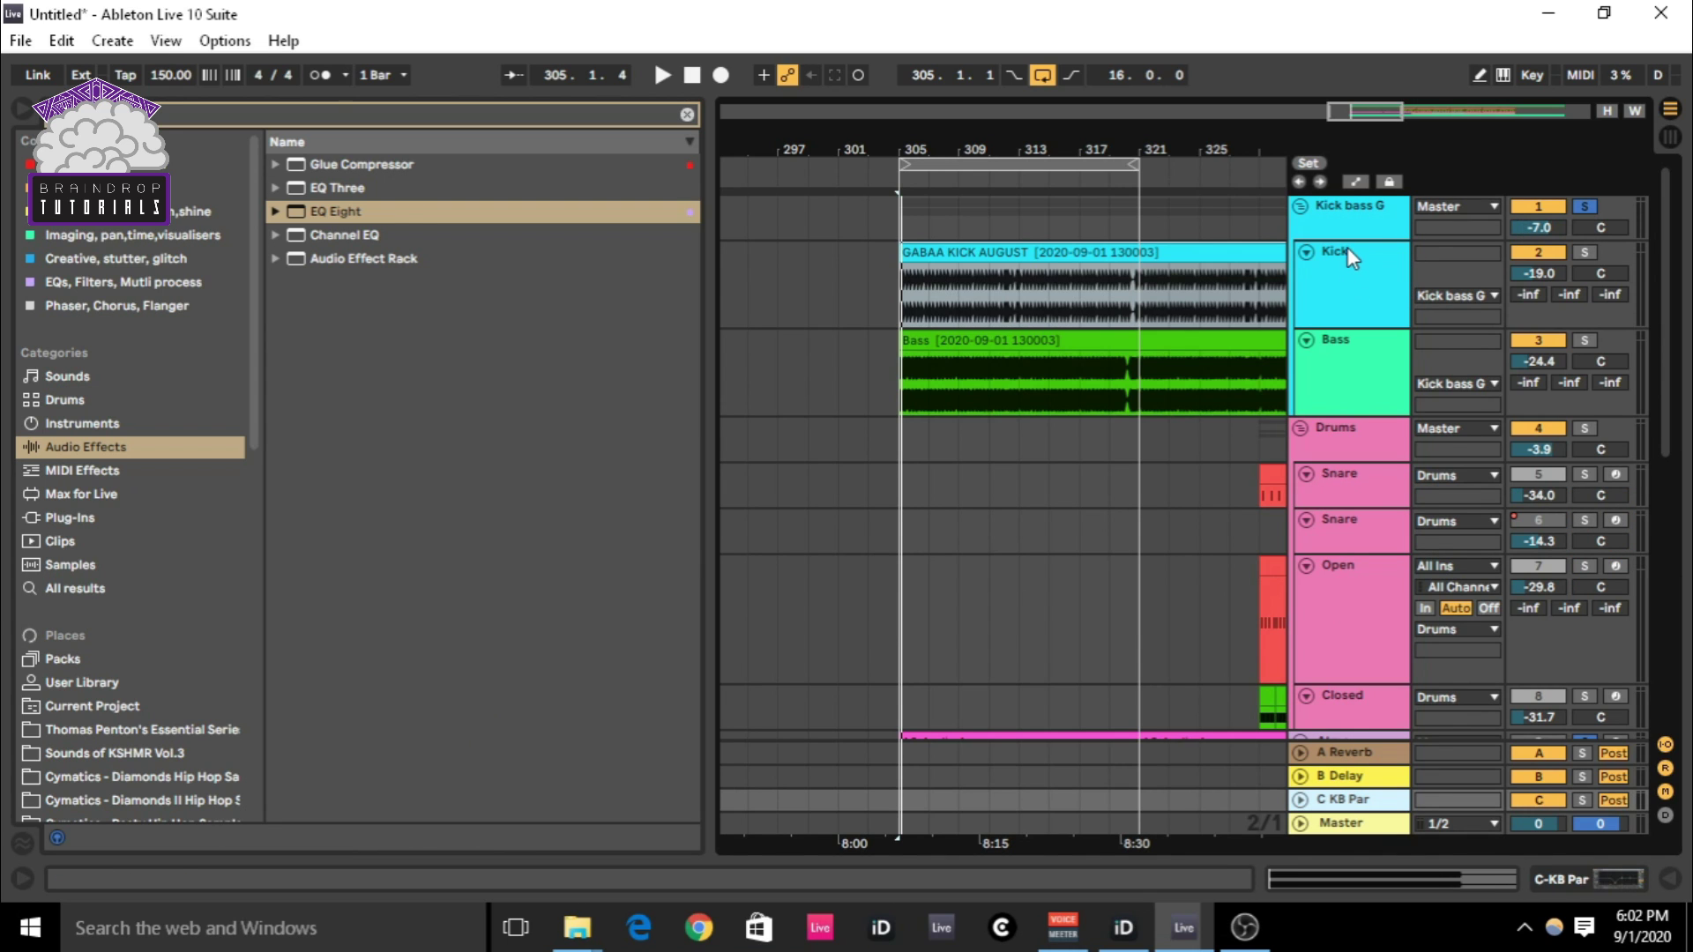
{"action": "left_click_drag", "start_coordinate": [1348, 245], "coordinate": [1348, 326]}
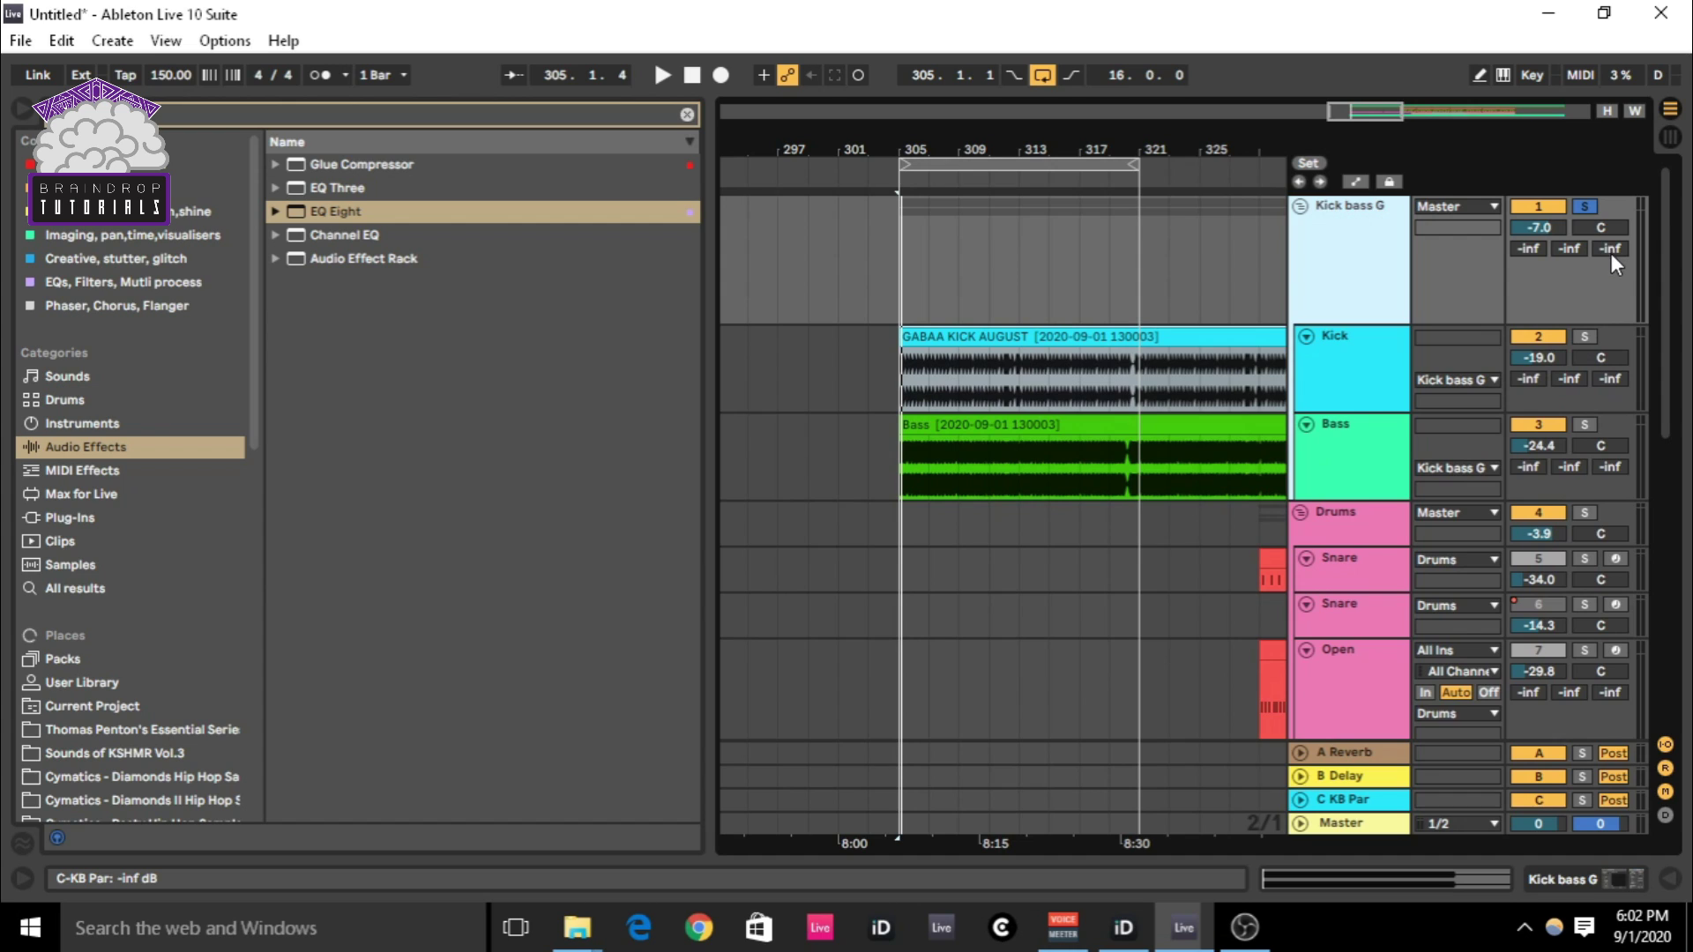
{"action": "left_click_drag", "start_coordinate": [1611, 252], "coordinate": [1612, 225]}
{"action": "left_click_drag", "start_coordinate": [1611, 249], "coordinate": [1612, 231]}
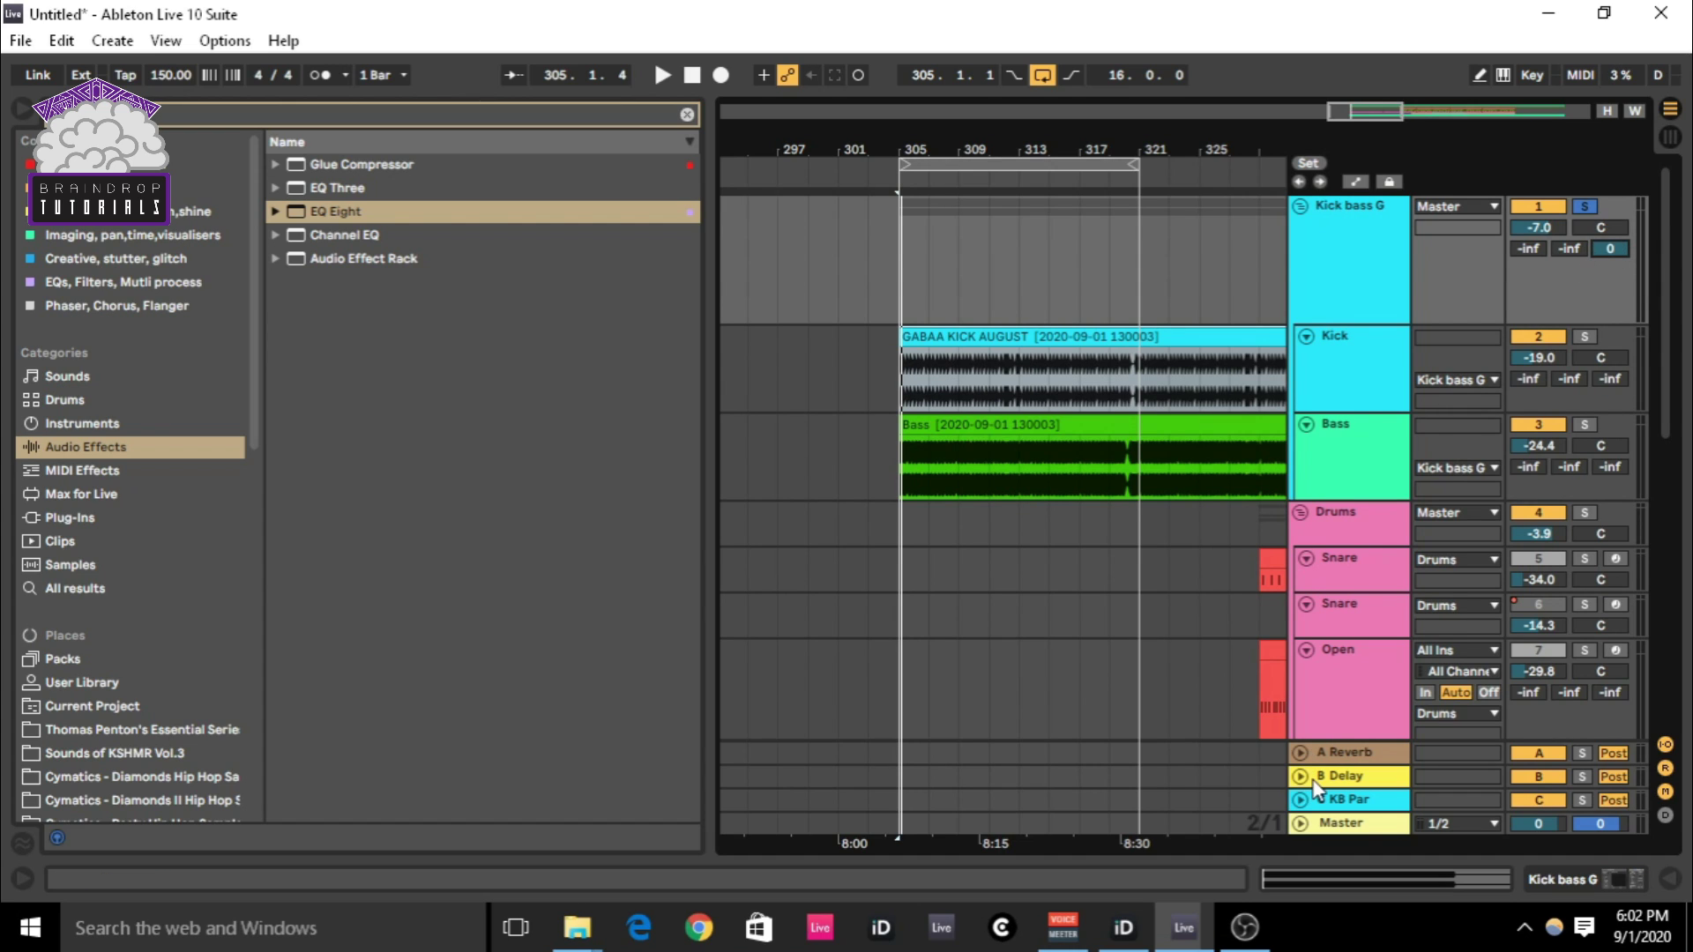
- Hide the browser, unfold the KB Par return track, solo it and start playback
{"action": "left_click", "coordinate": [1363, 806]}
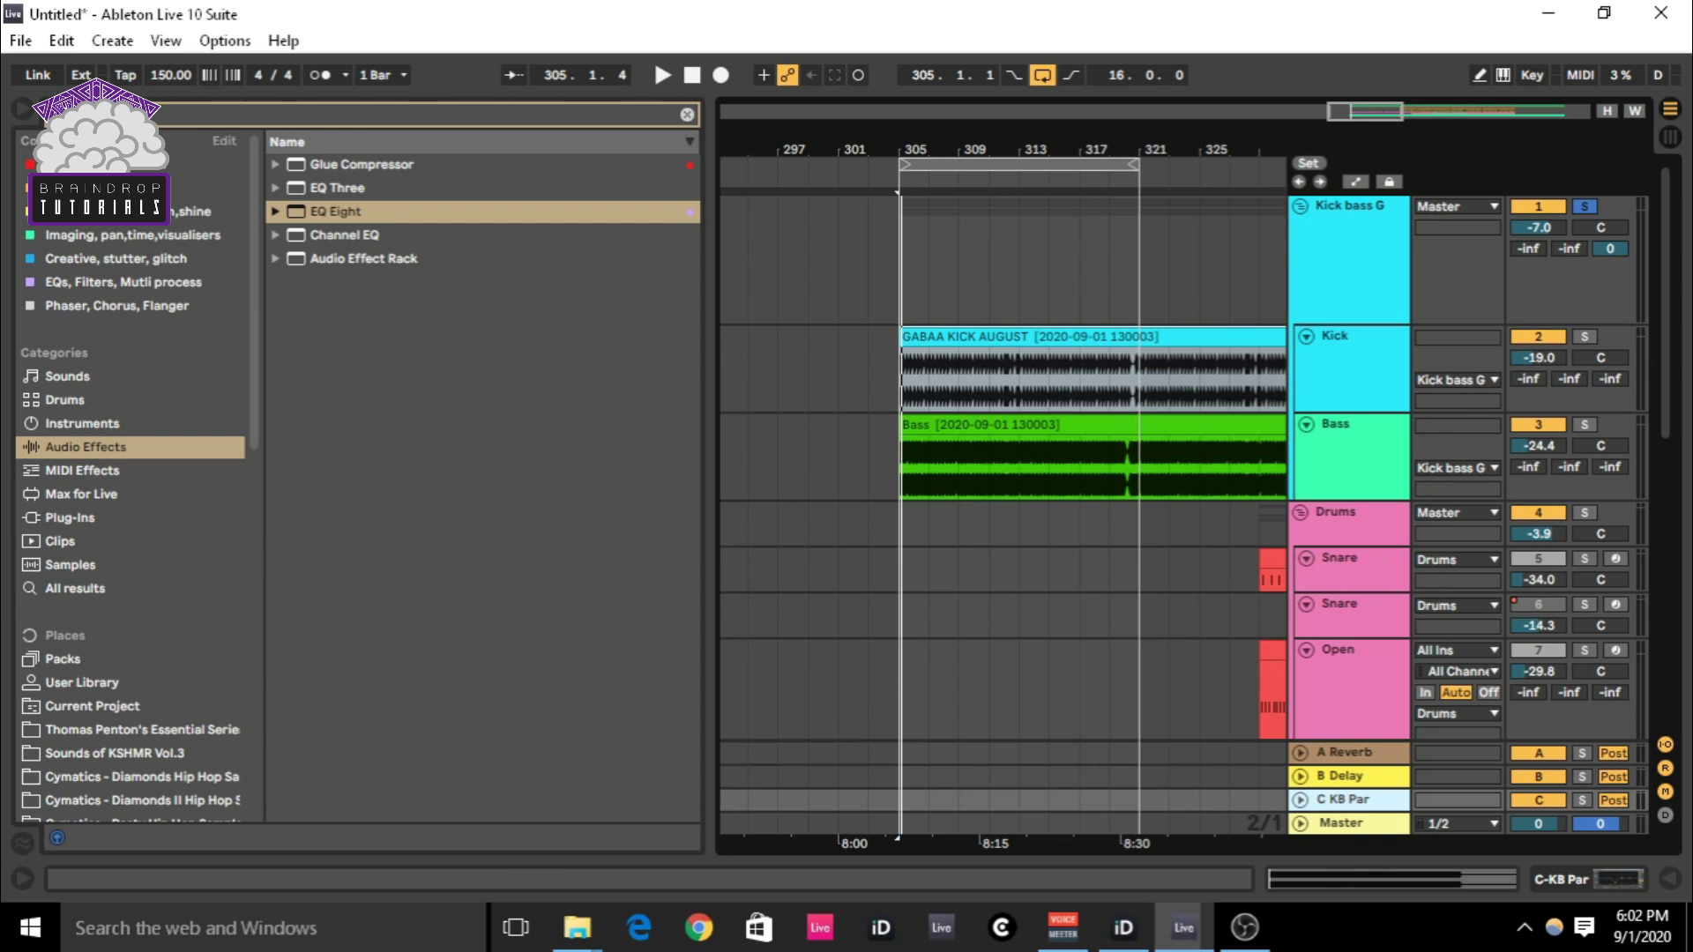
{"action": "key", "text": "ctrl+alt+b"}
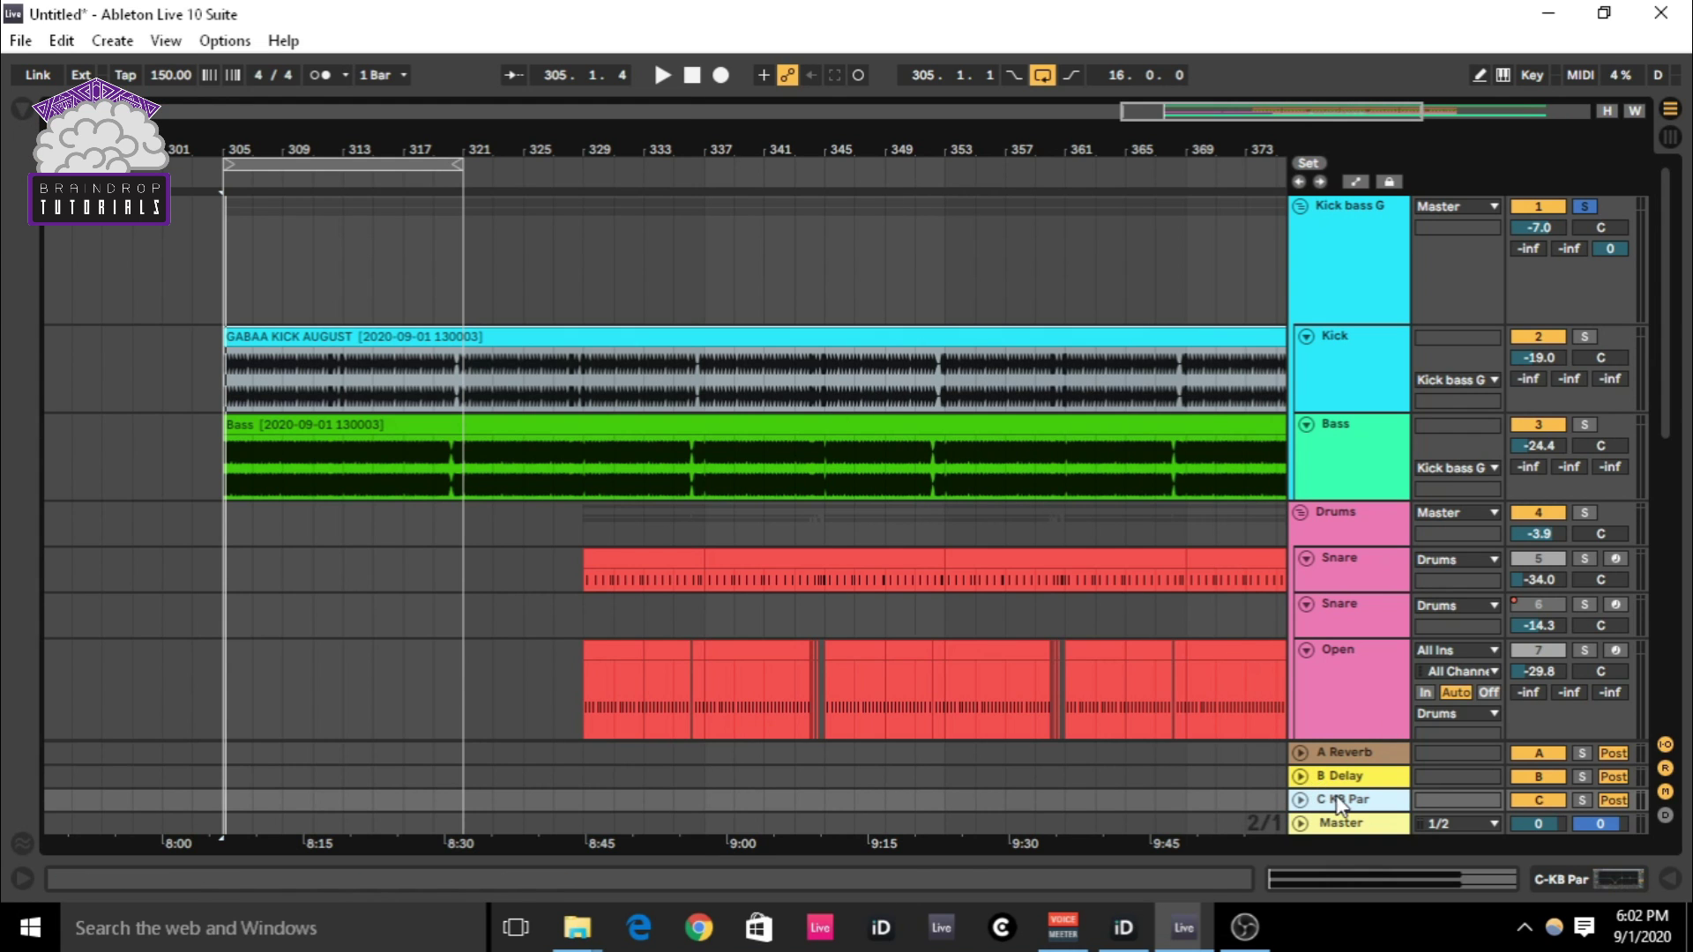
{"action": "left_click", "coordinate": [1300, 800]}
{"action": "left_click", "coordinate": [1585, 716]}
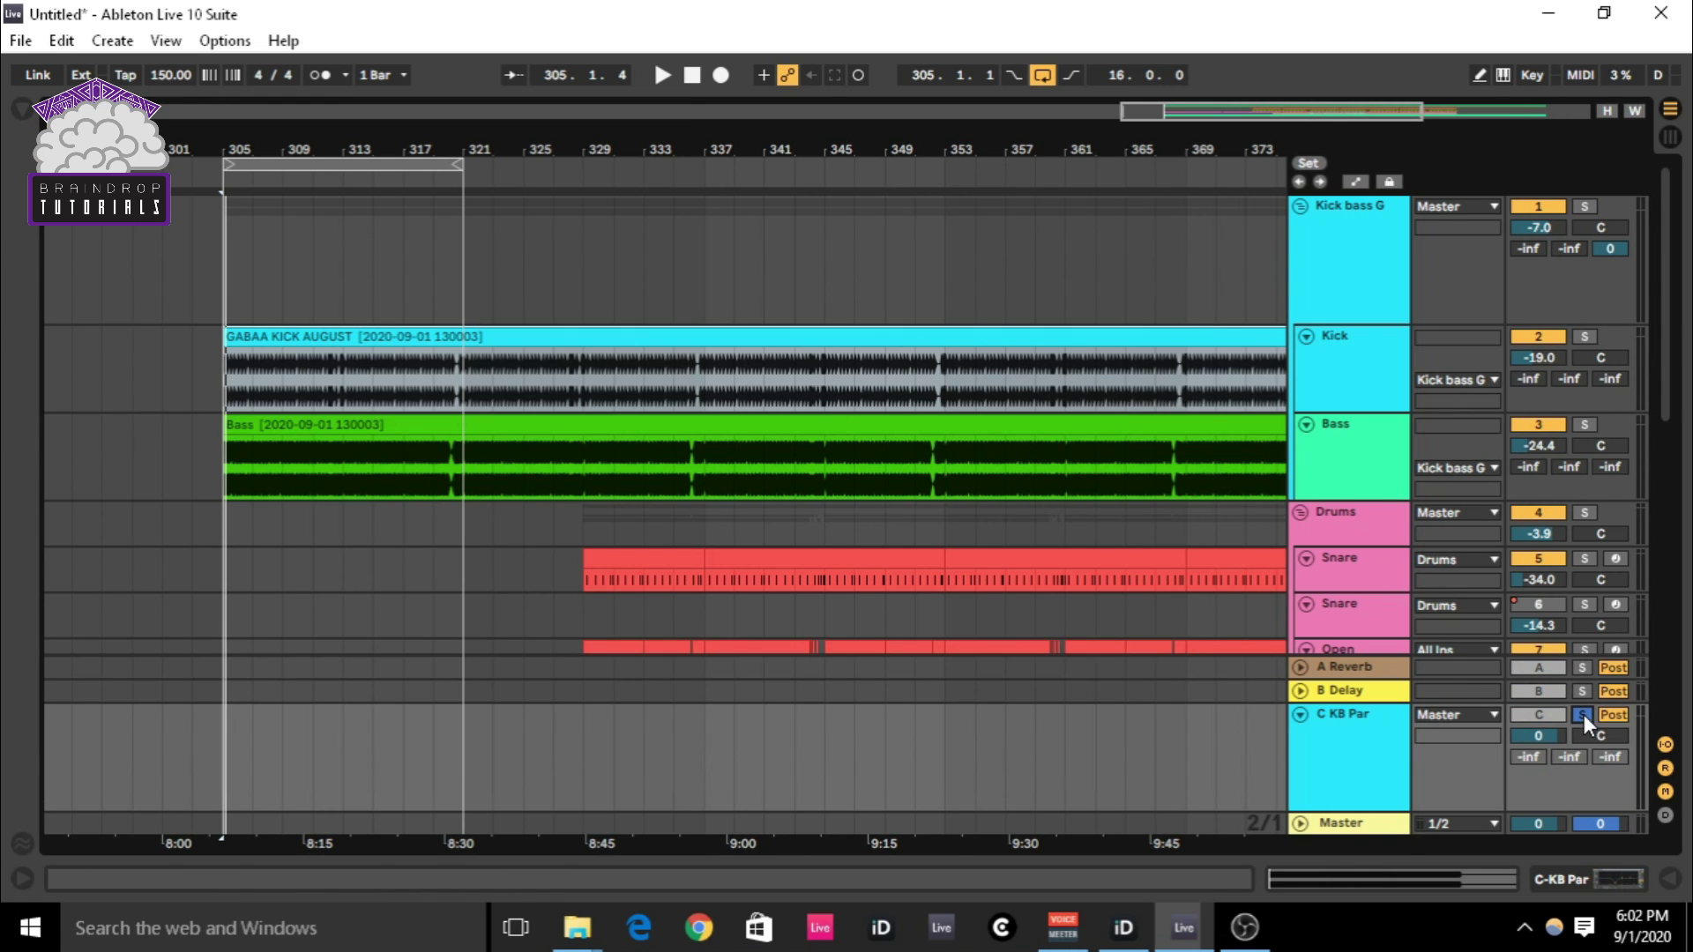
{"action": "key", "text": "space"}
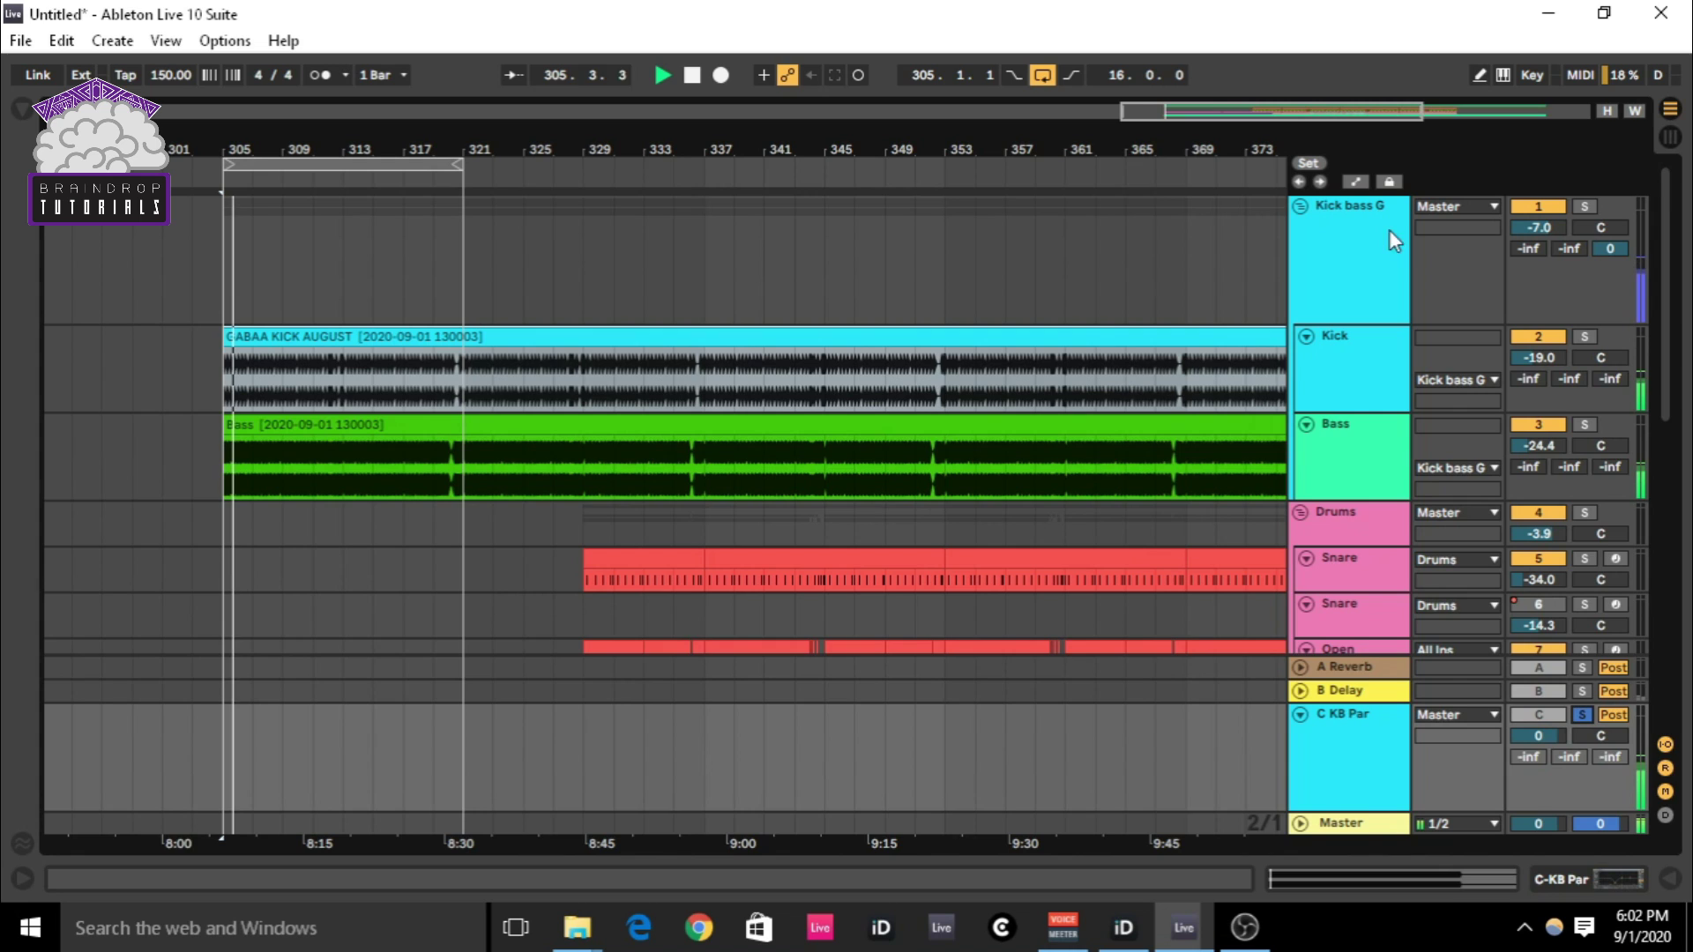
- Listen to the loop through the soloed KB Par return, examine its EQ Eight spectrum, and stop playback
{"action": "double_click", "coordinate": [1358, 757]}
{"action": "key", "text": "space"}
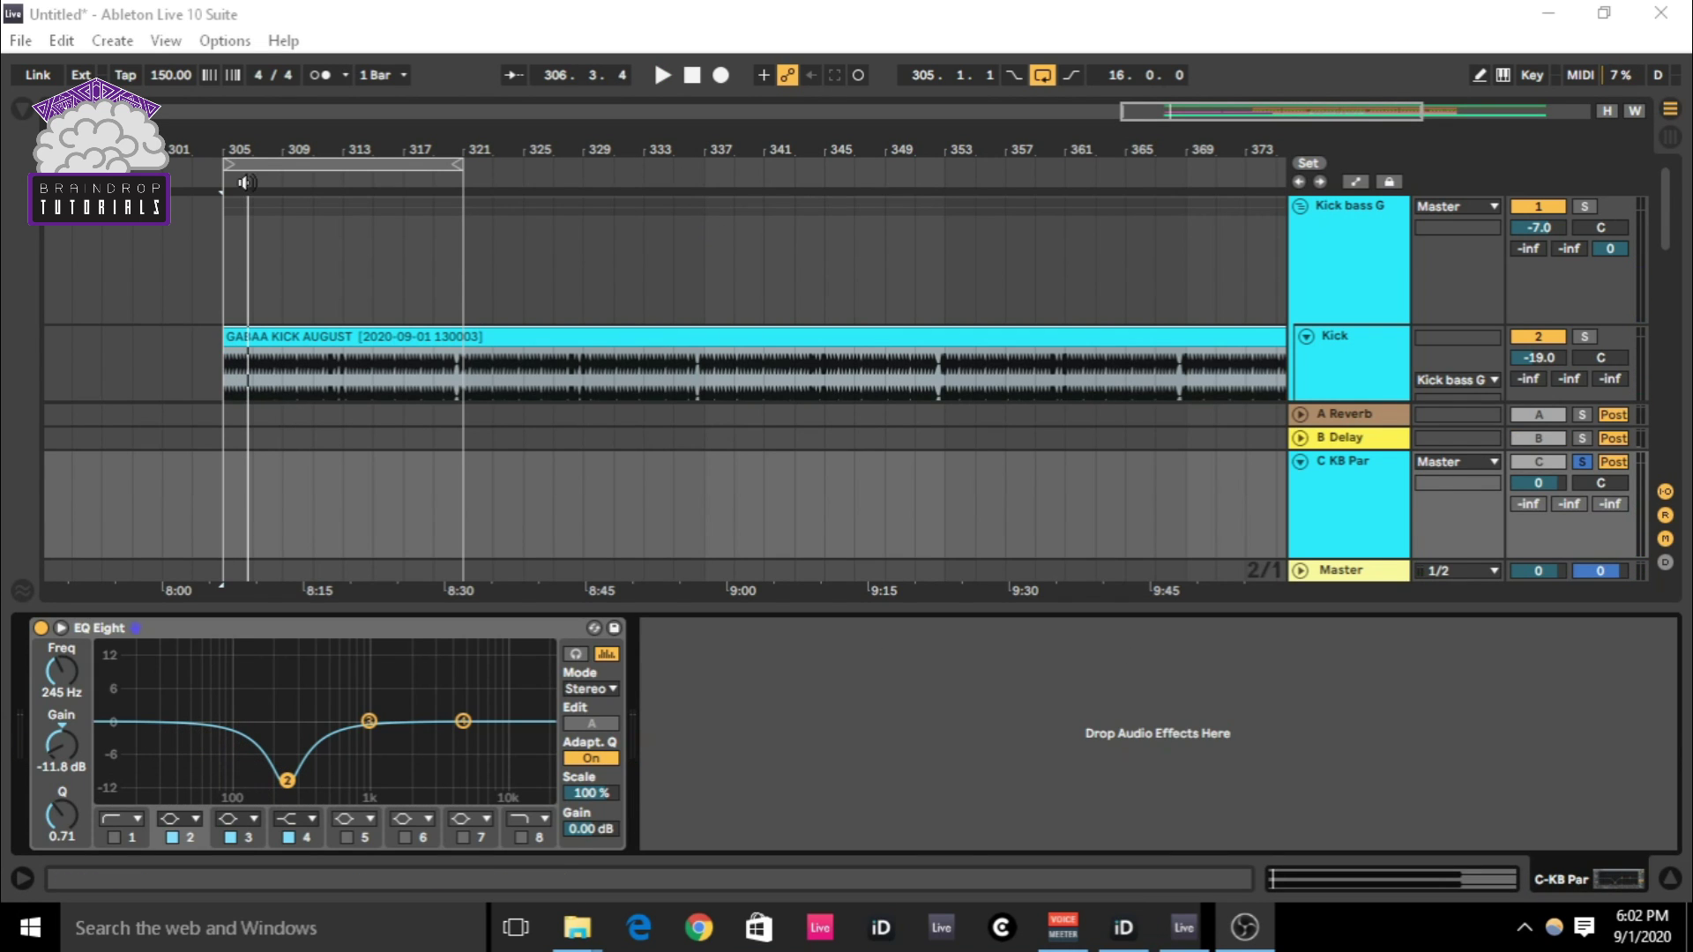
{"action": "key", "text": "space"}
{"action": "key", "text": "space"}
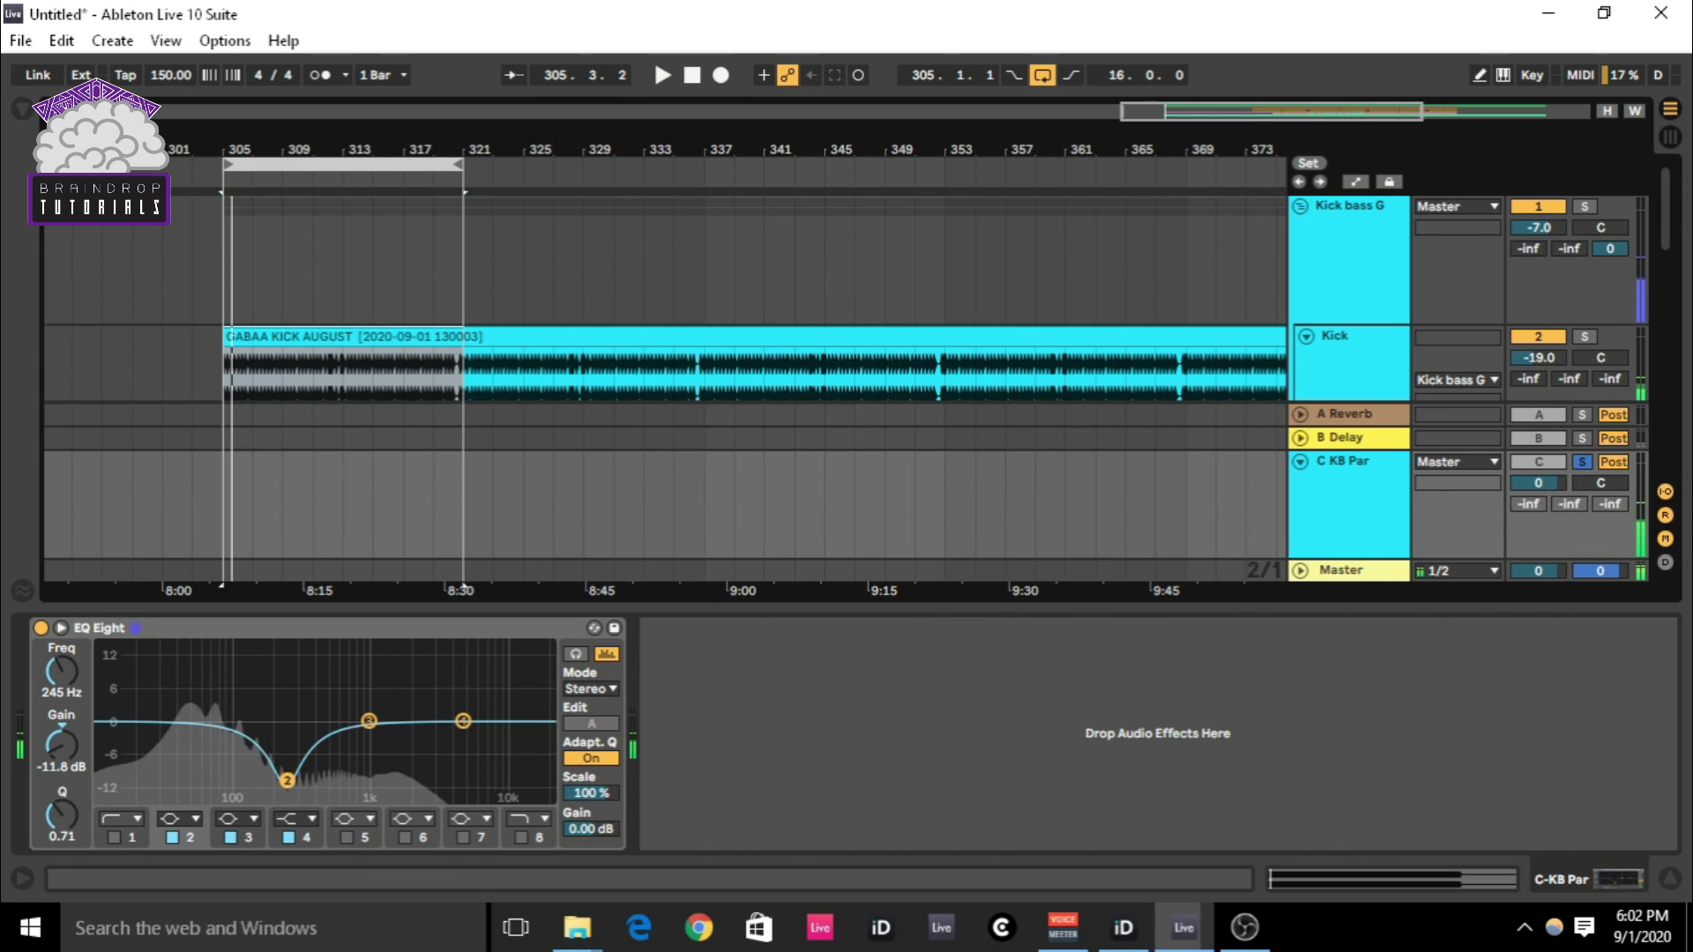
{"action": "left_click", "coordinate": [271, 167]}
{"action": "key", "text": "space"}
{"action": "left_click_drag", "start_coordinate": [273, 148], "coordinate": [679, 189]}
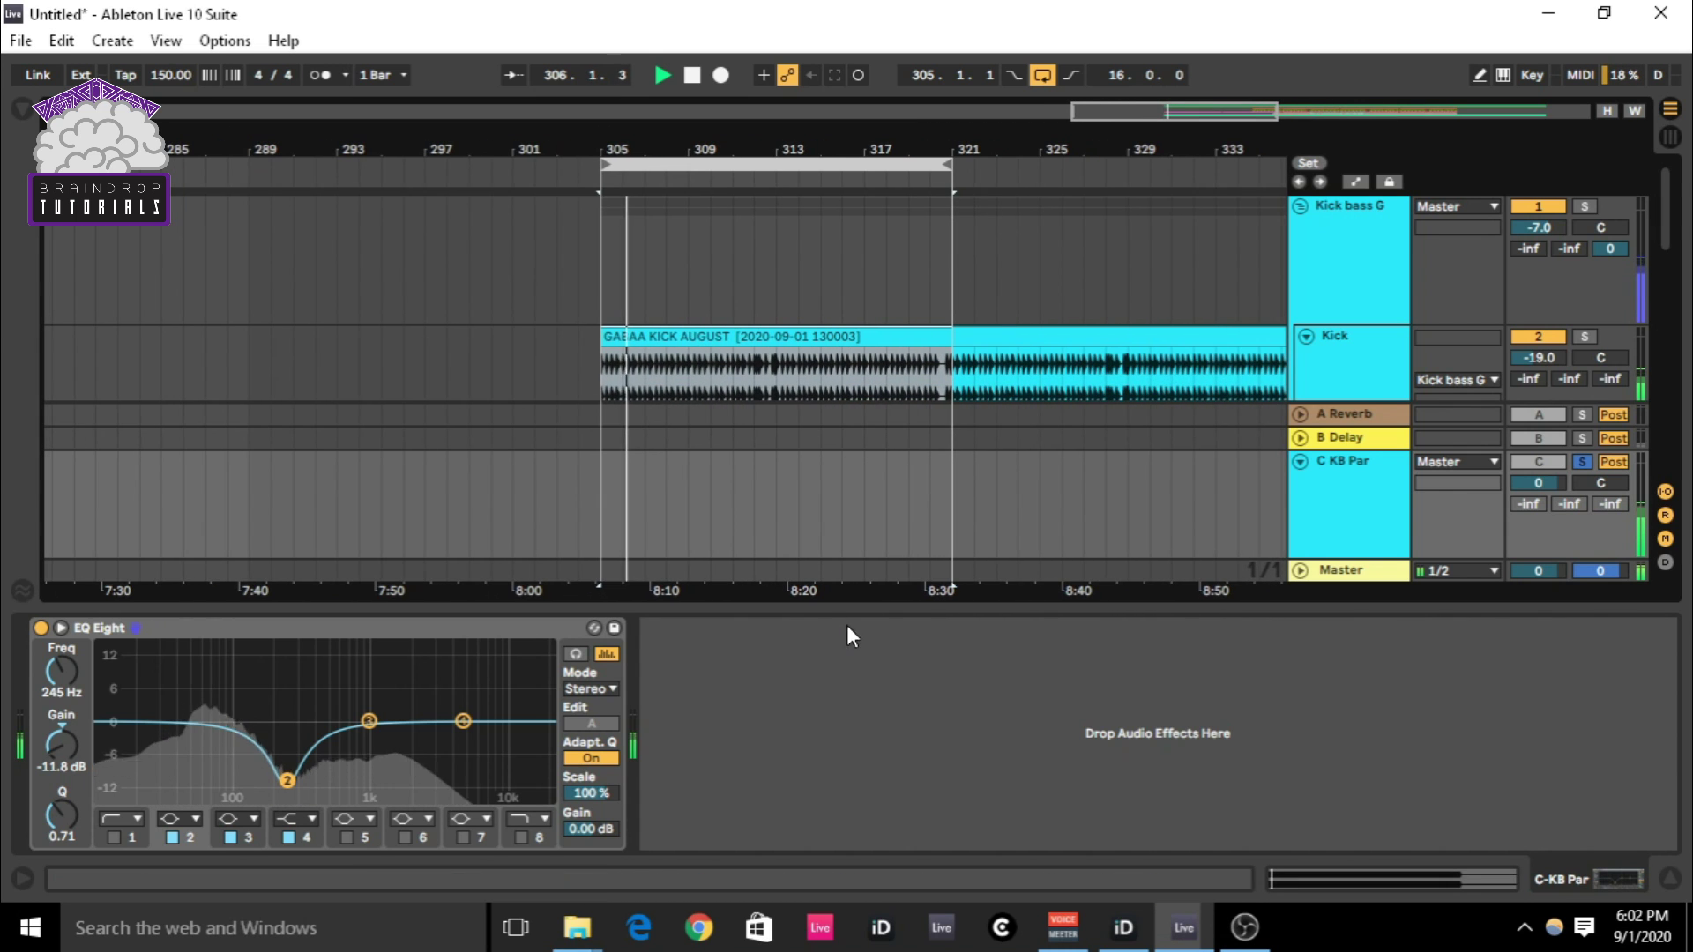
{"action": "double_click", "coordinate": [828, 607]}
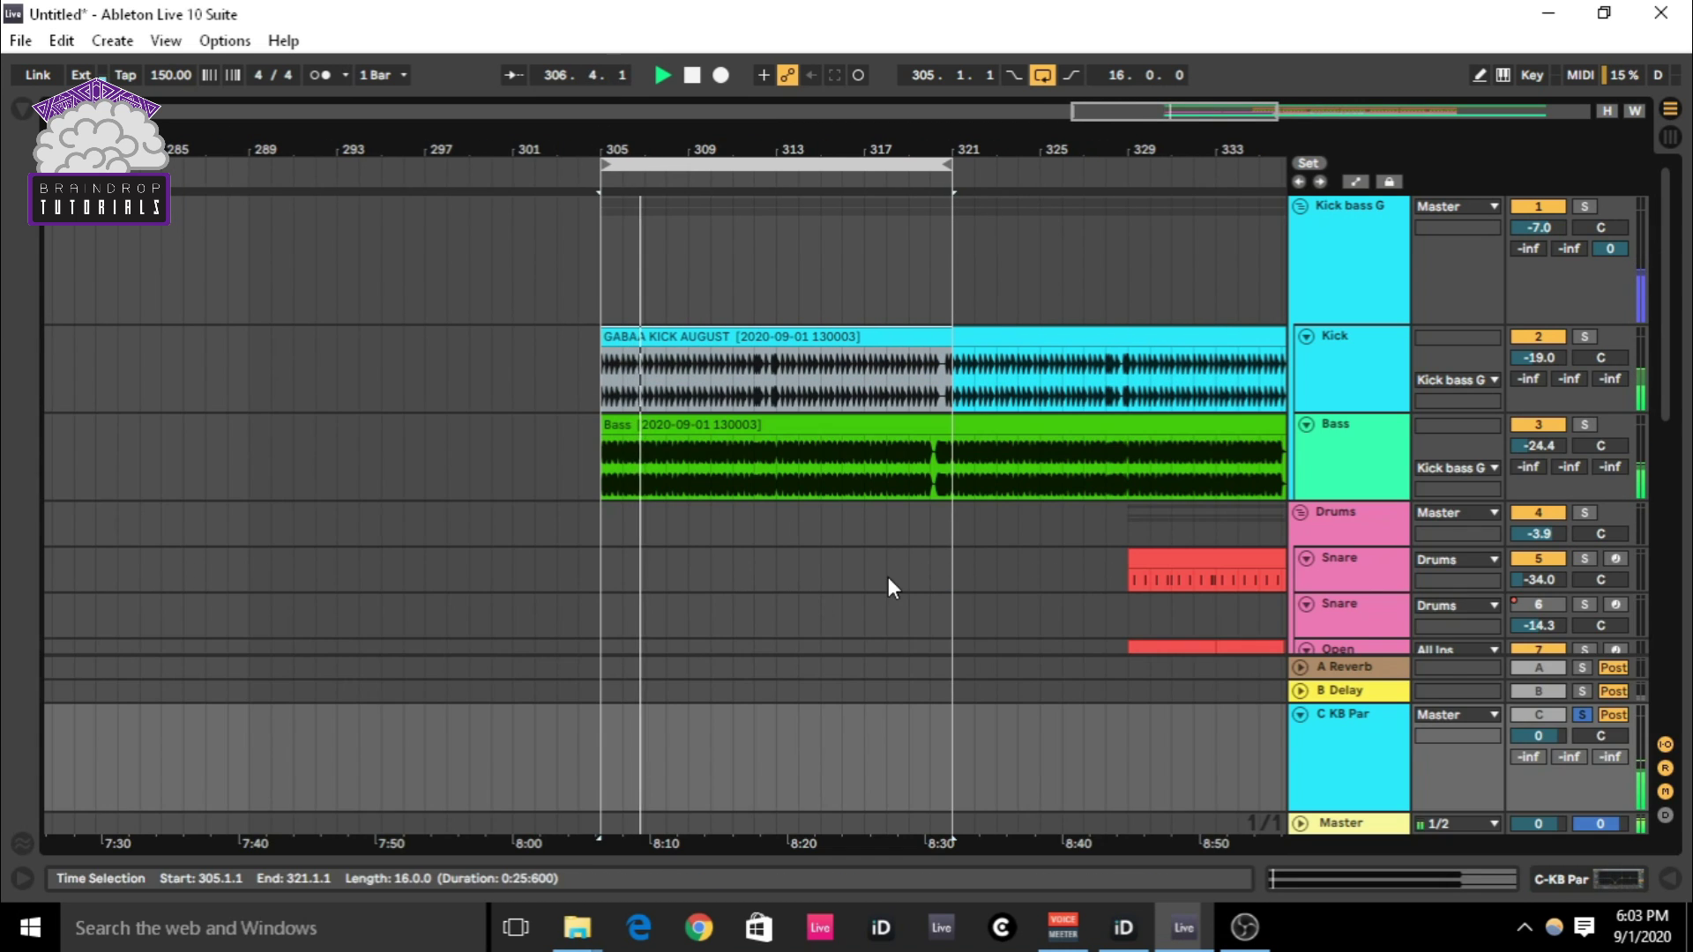
{"action": "double_click", "coordinate": [1347, 760]}
{"action": "left_click_drag", "start_coordinate": [252, 712], "coordinate": [284, 781]}
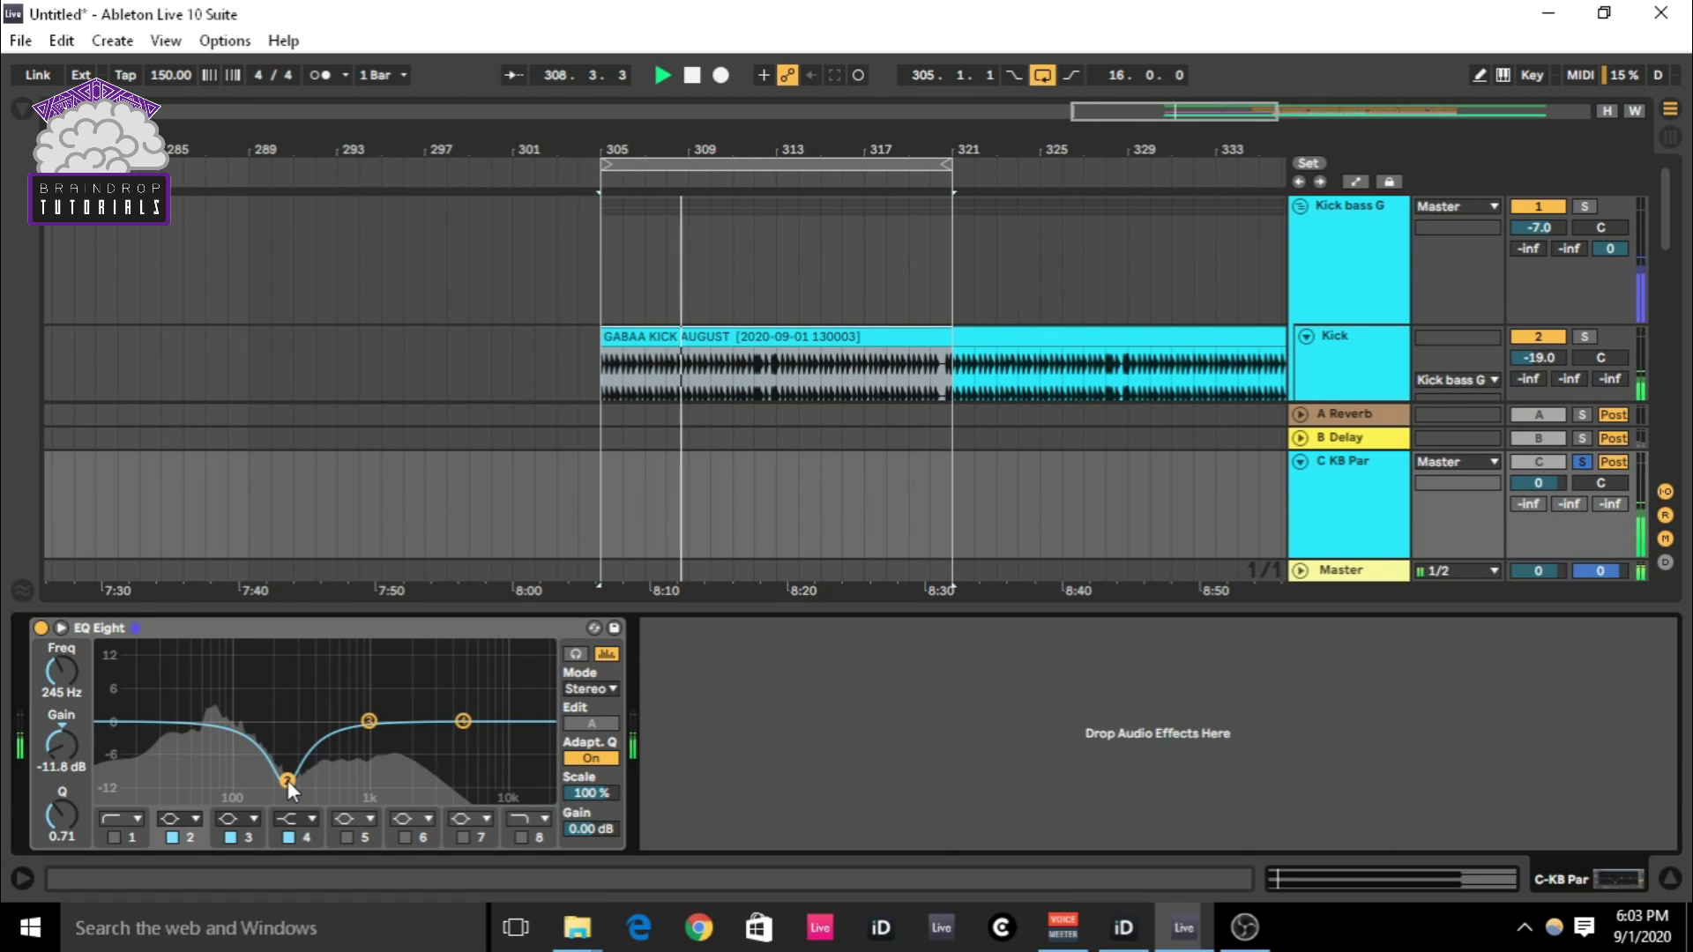
{"action": "left_click", "coordinate": [868, 338]}
{"action": "scroll", "coordinate": [812, 314], "scroll_direction": "down", "scroll_amount": 1}
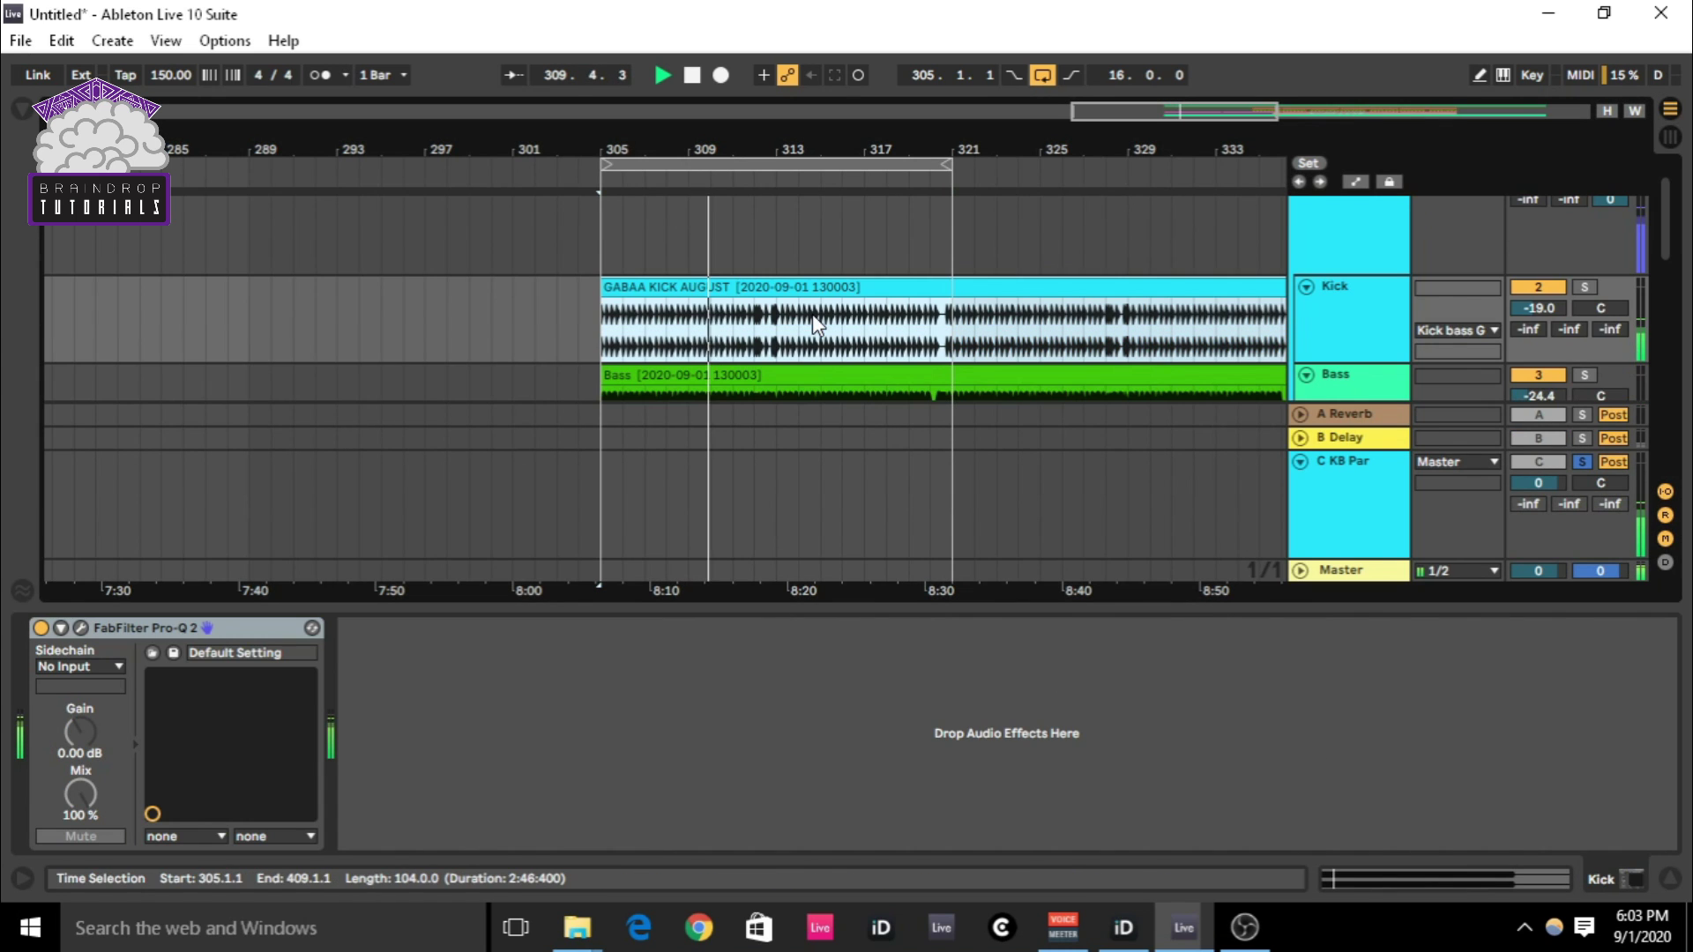
{"action": "left_click", "coordinate": [1352, 531]}
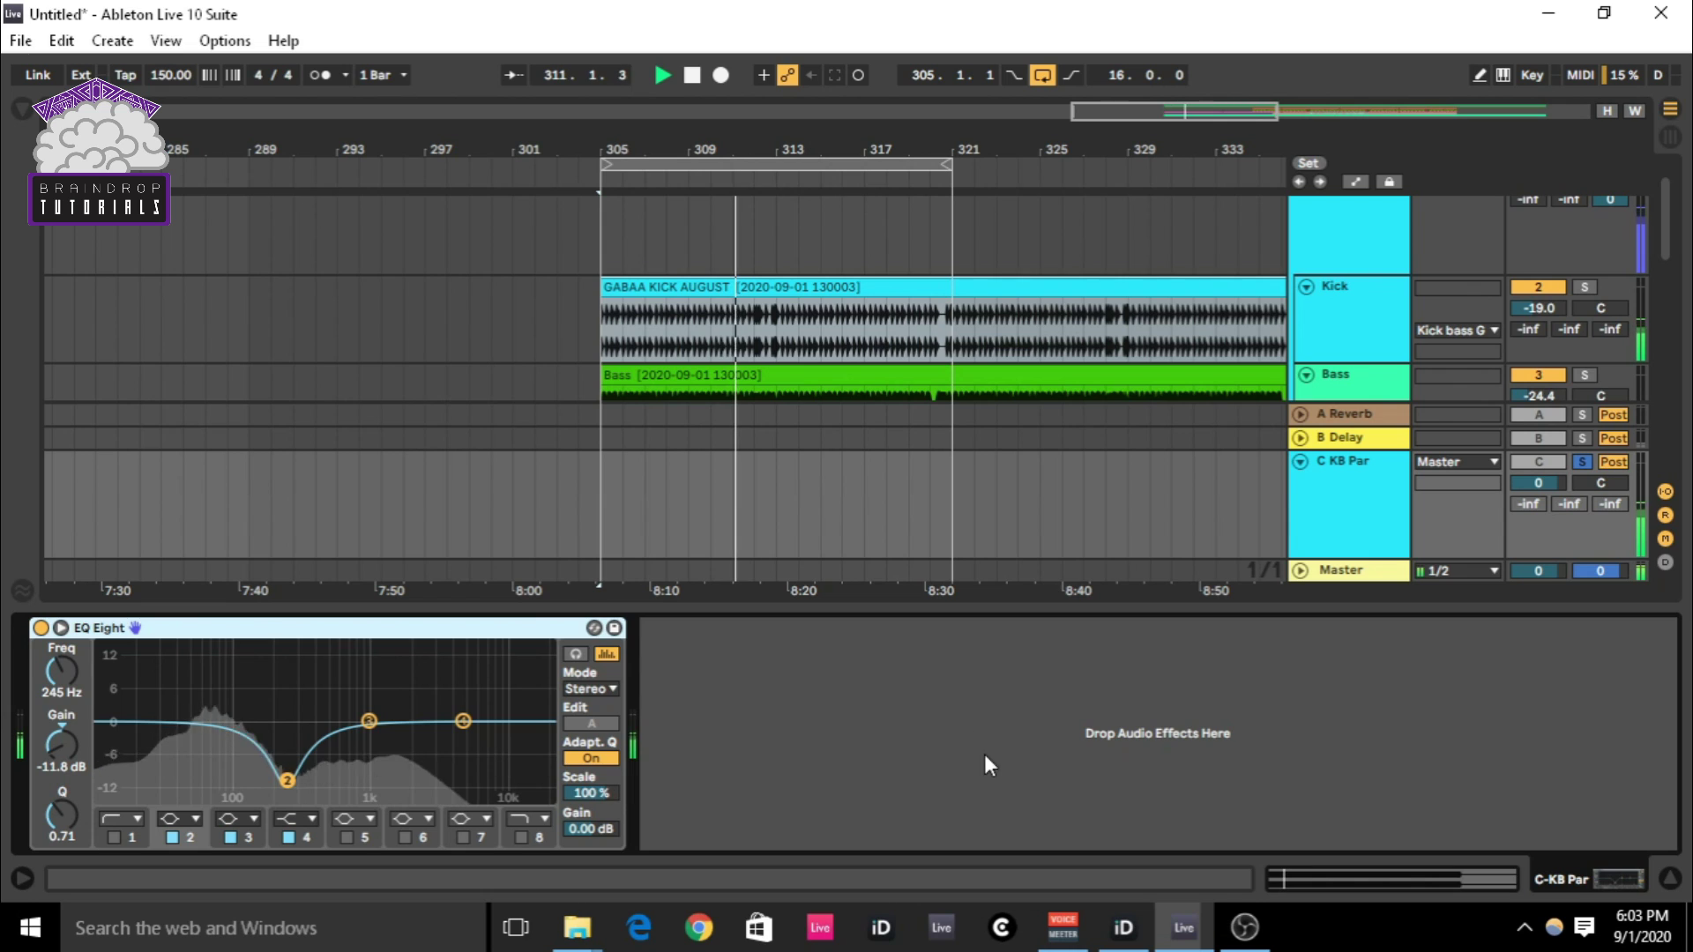
{"action": "left_click", "coordinate": [961, 702]}
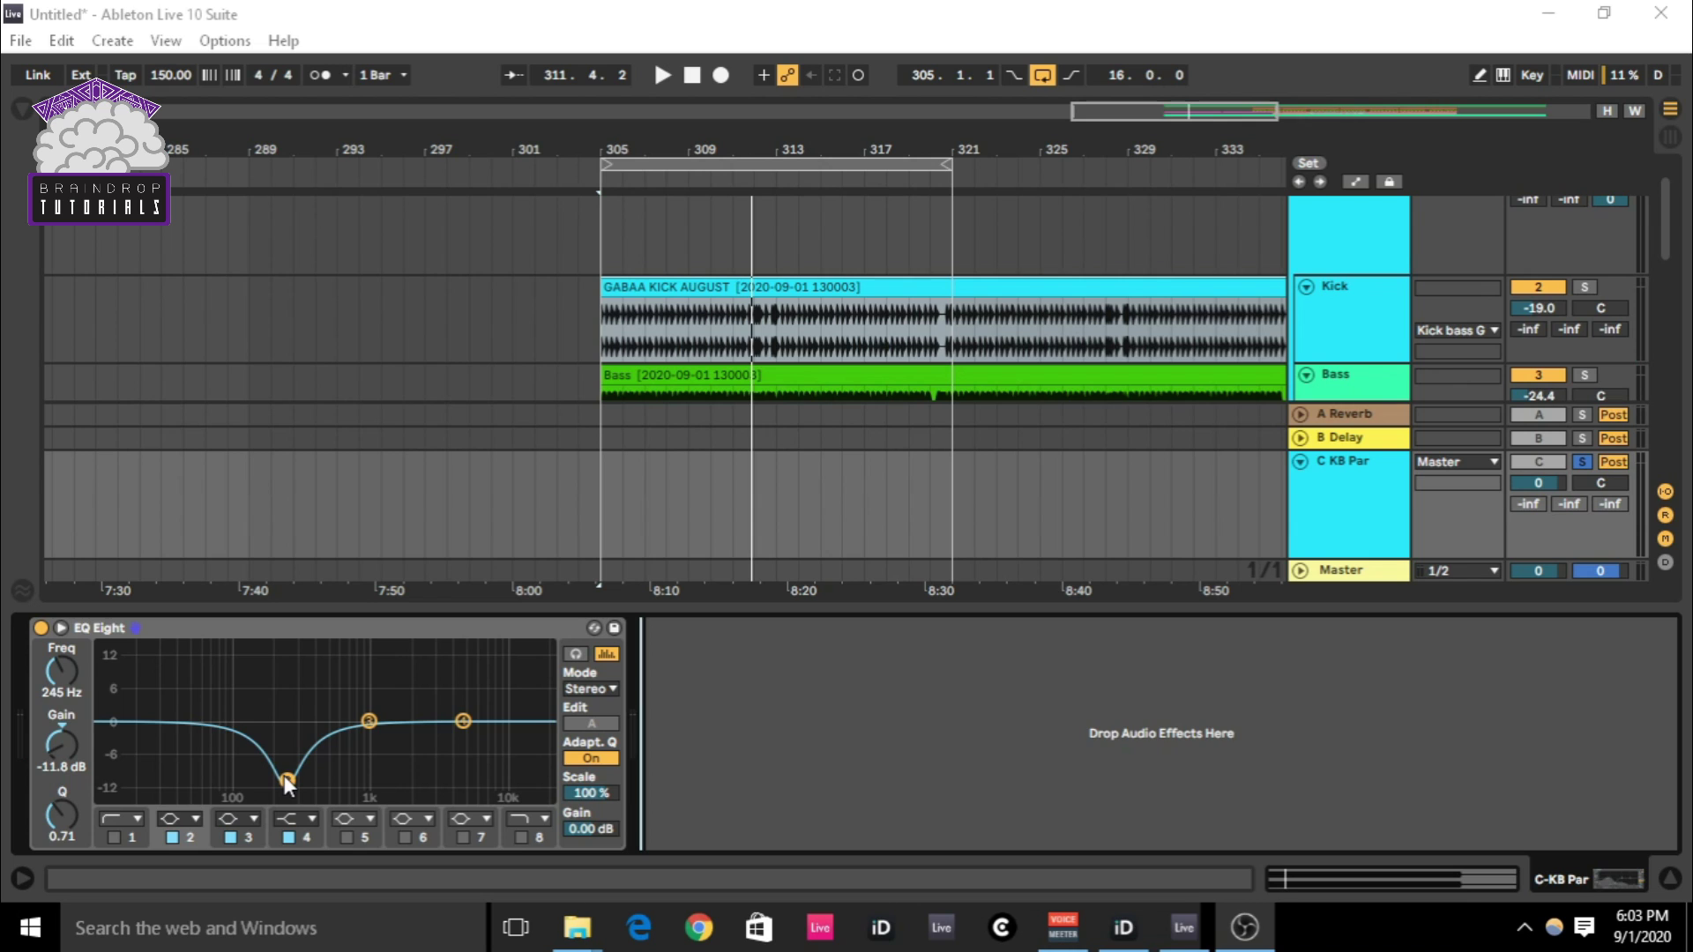
- Narrow EQ Eight band 2 to a Q of 2.39 and move its cut to about 202 Hz at -11.0 dB
{"action": "mouse_move", "coordinate": [287, 782]}
{"action": "left_mouse_down"}
{"action": "mouse_move", "coordinate": [227, 769]}
{"action": "mouse_move", "coordinate": [291, 754]}
{"action": "mouse_move", "coordinate": [298, 770]}
{"action": "left_mouse_up"}
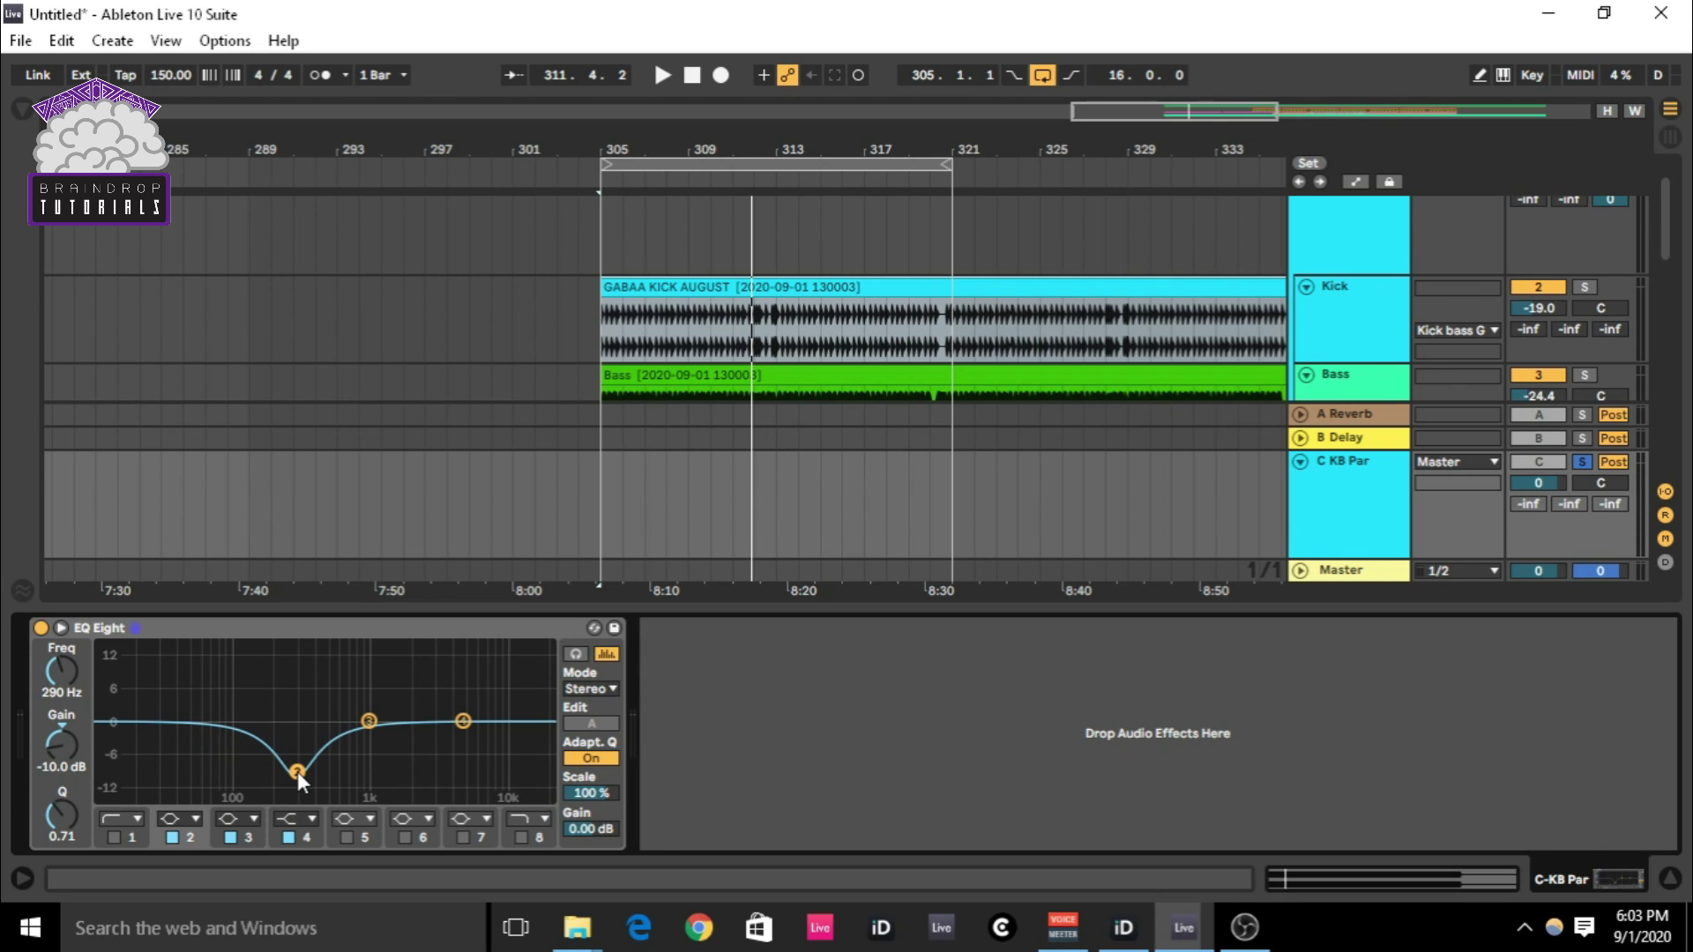
{"action": "mouse_move", "coordinate": [62, 811]}
{"action": "left_mouse_down"}
{"action": "mouse_move", "coordinate": [61, 785]}
{"action": "mouse_move", "coordinate": [61, 812]}
{"action": "left_mouse_up"}
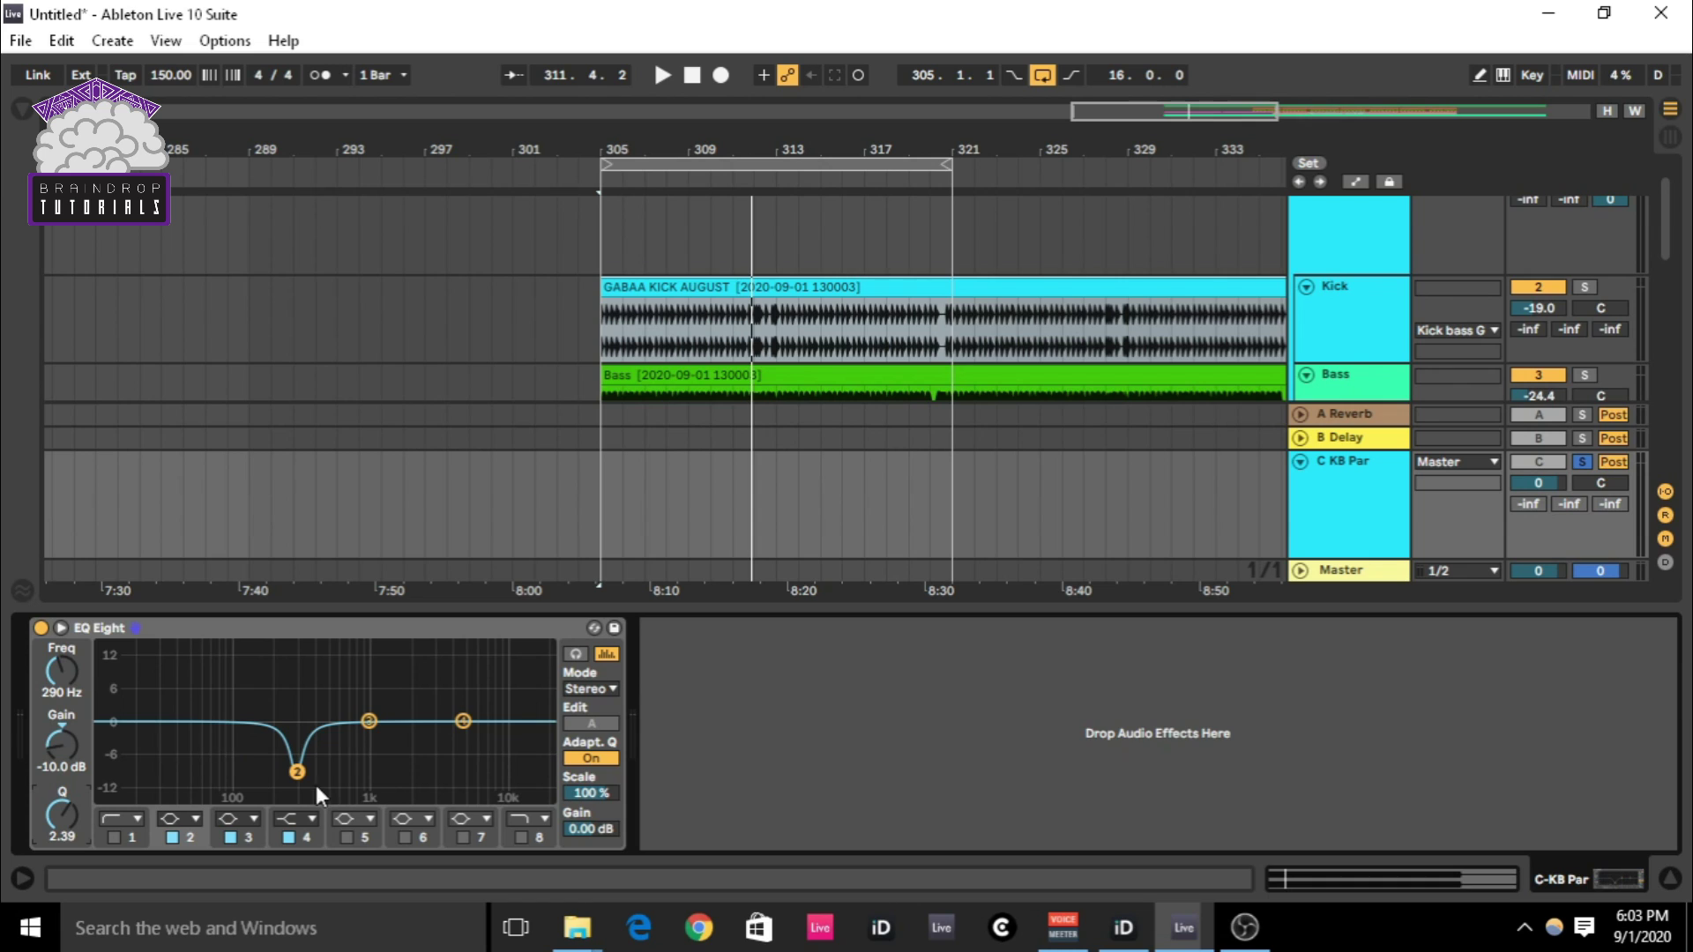
{"action": "left_click_drag", "start_coordinate": [300, 771], "coordinate": [276, 777]}
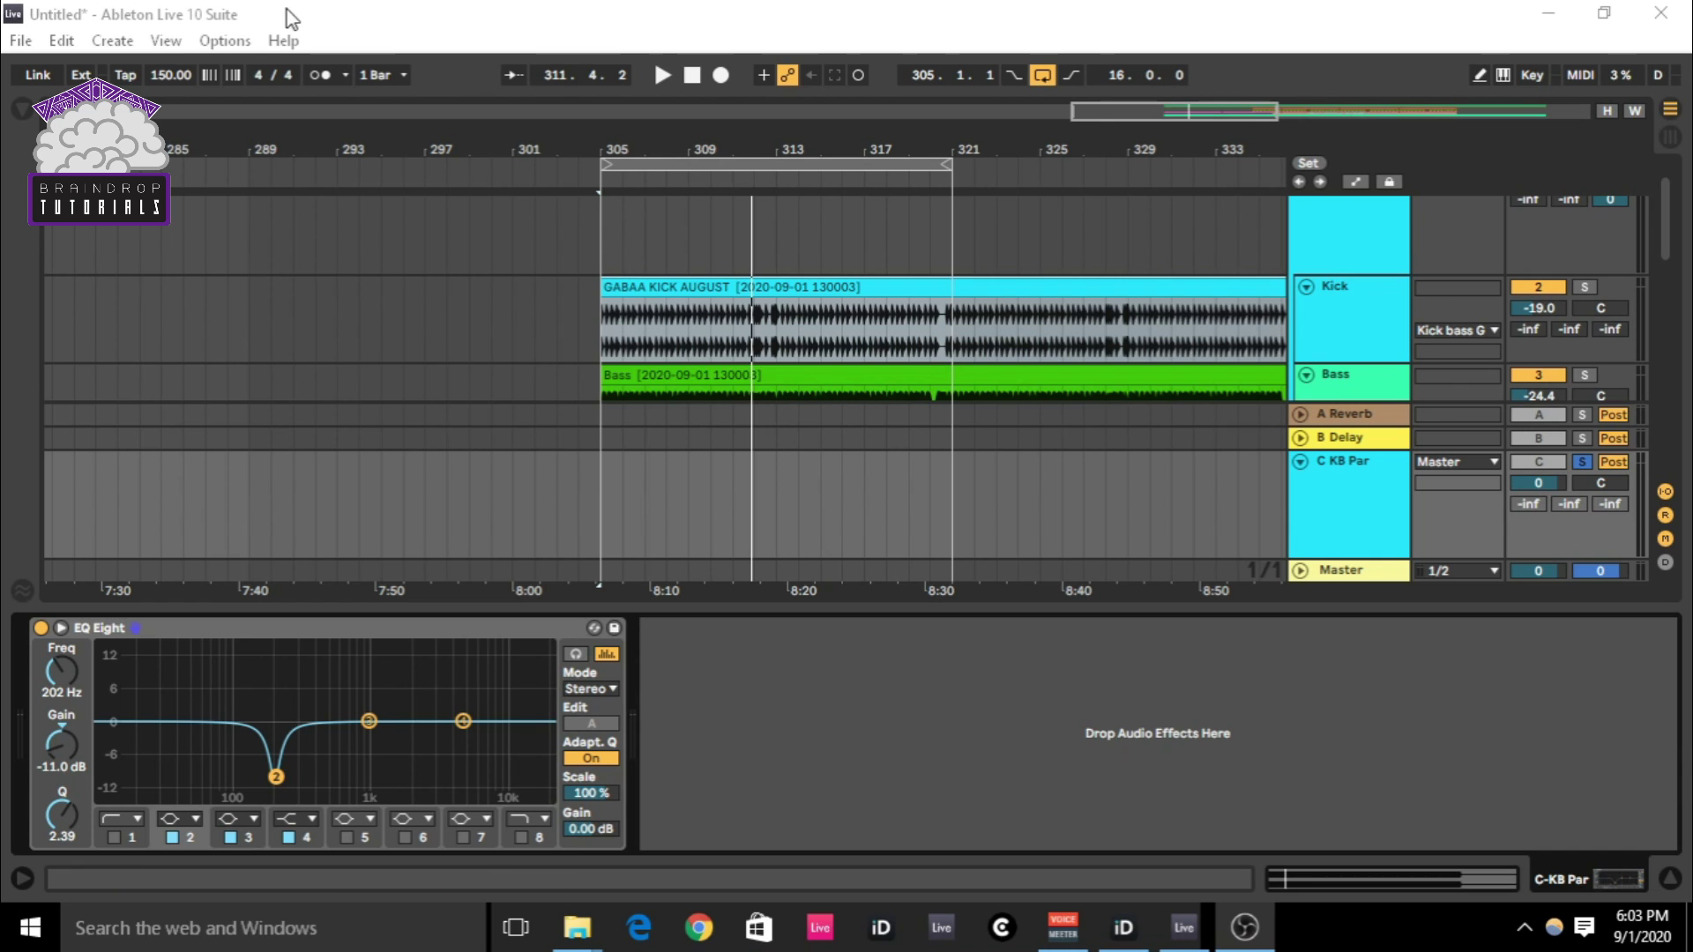
- While the loop plays, adjust EQ Eight band 2 to 202 Hz, -13.8 dB and a Q of 1.05, then stop playback
{"action": "key", "text": "space"}
{"action": "left_click_drag", "start_coordinate": [276, 777], "coordinate": [270, 792]}
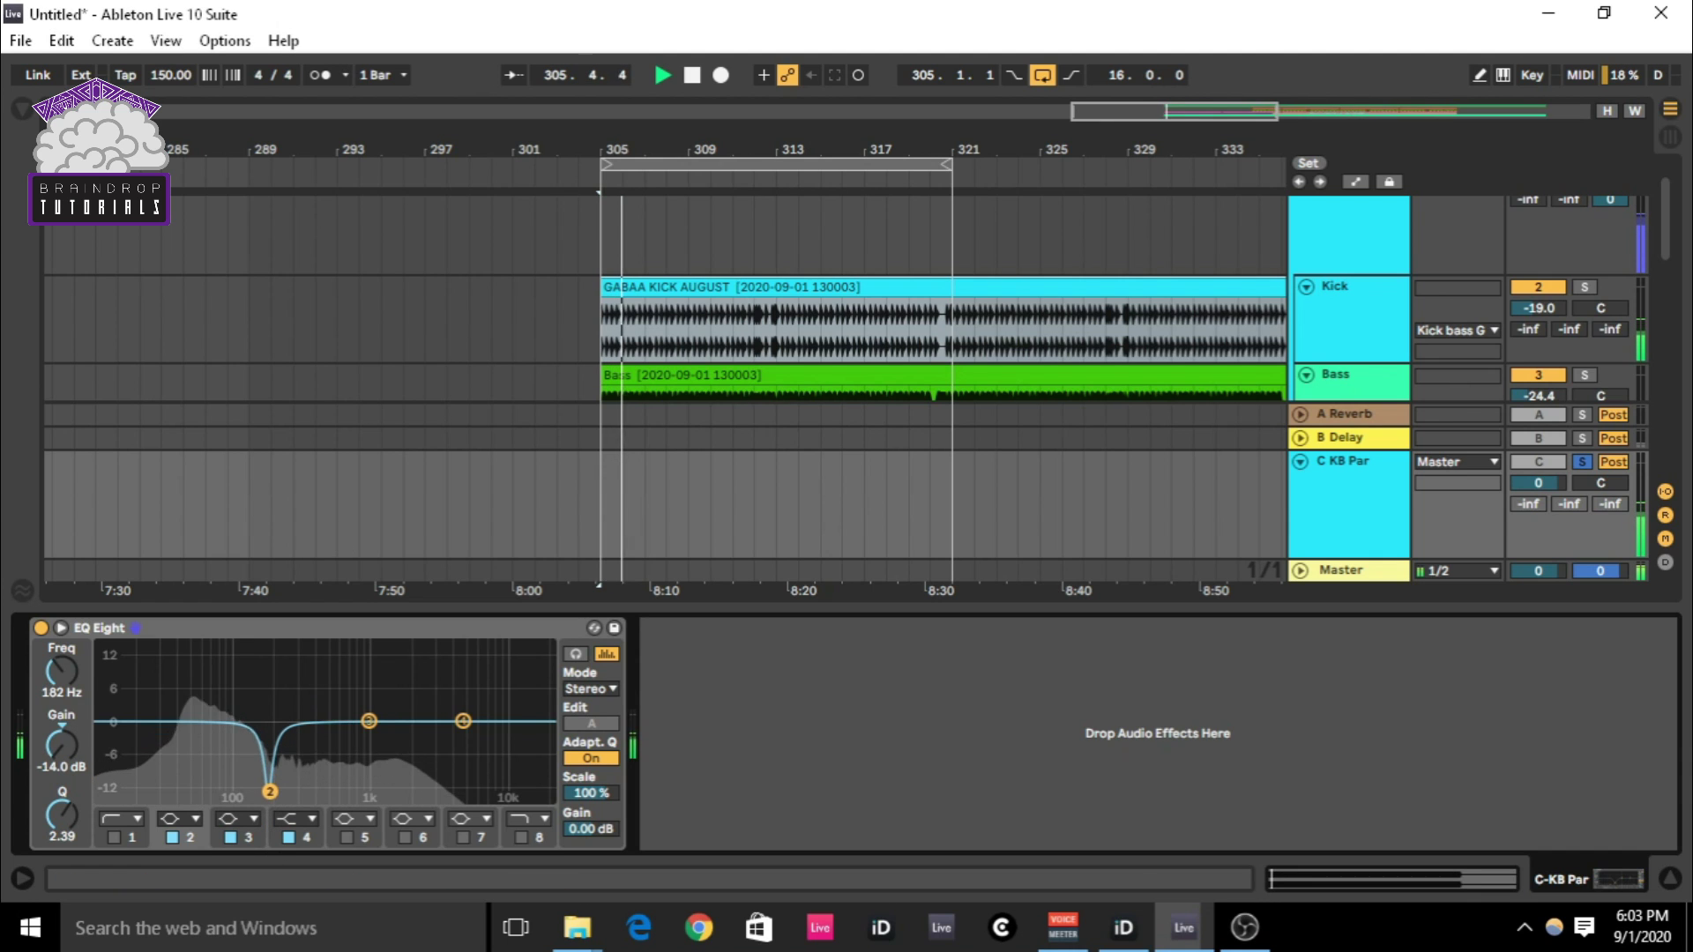
{"action": "left_click_drag", "start_coordinate": [71, 807], "coordinate": [72, 834]}
{"action": "mouse_move", "coordinate": [270, 792]}
{"action": "left_mouse_down"}
{"action": "mouse_move", "coordinate": [284, 770]}
{"action": "mouse_move", "coordinate": [274, 794]}
{"action": "left_mouse_up"}
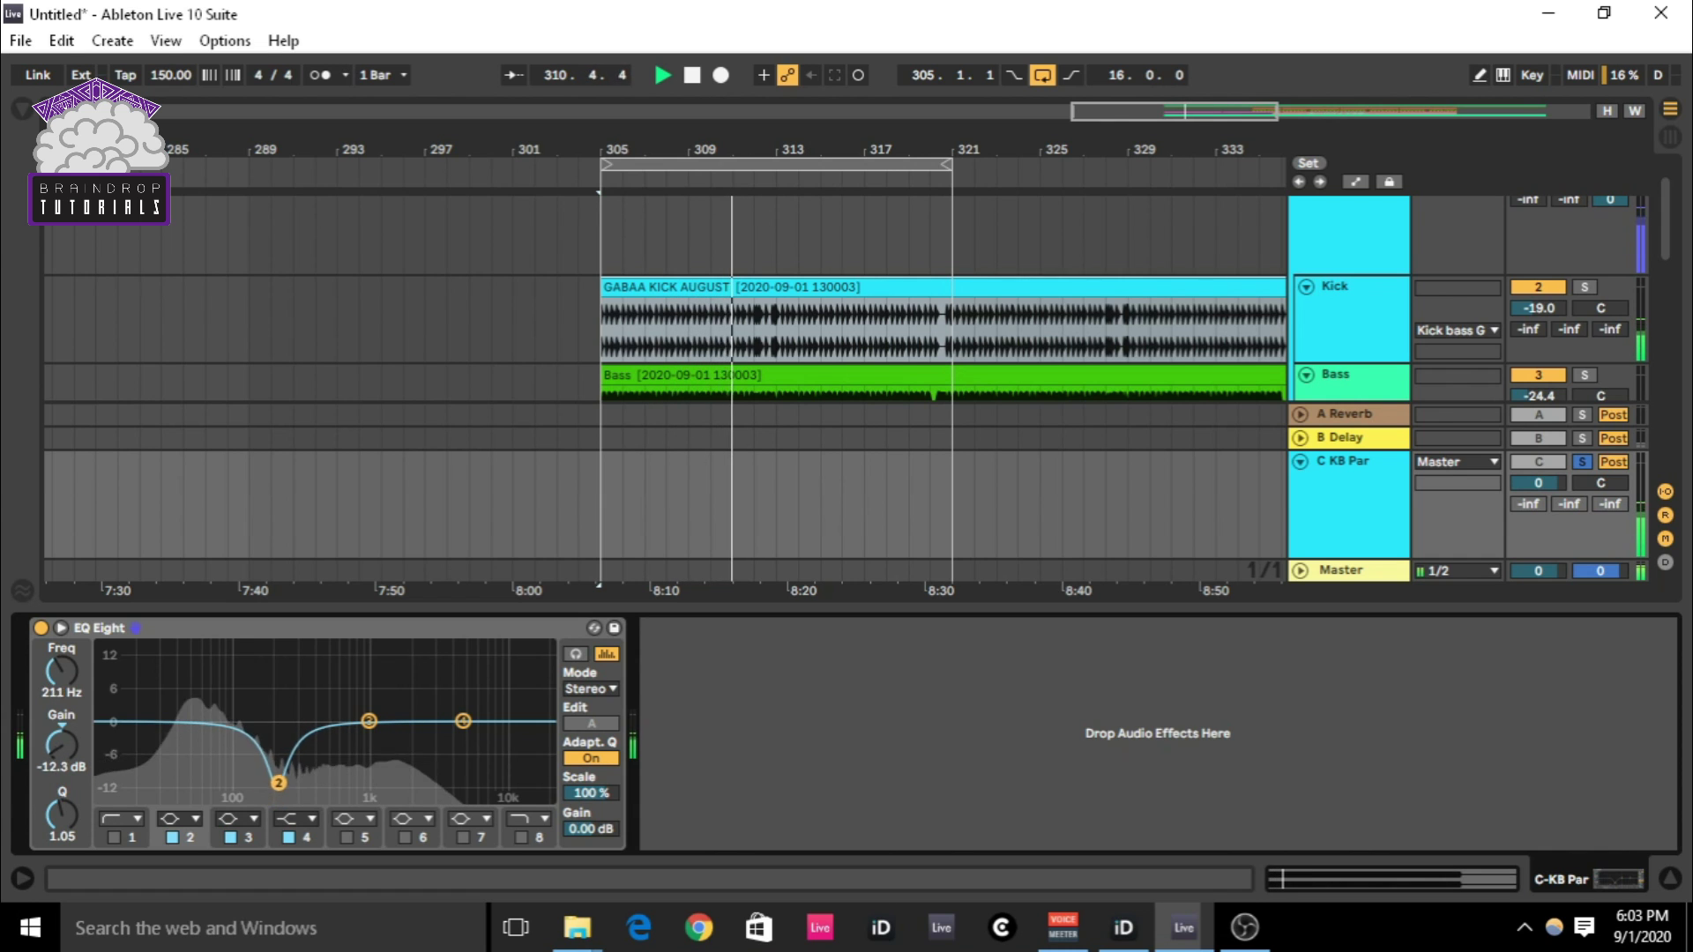
{"action": "left_click", "coordinate": [1332, 581]}
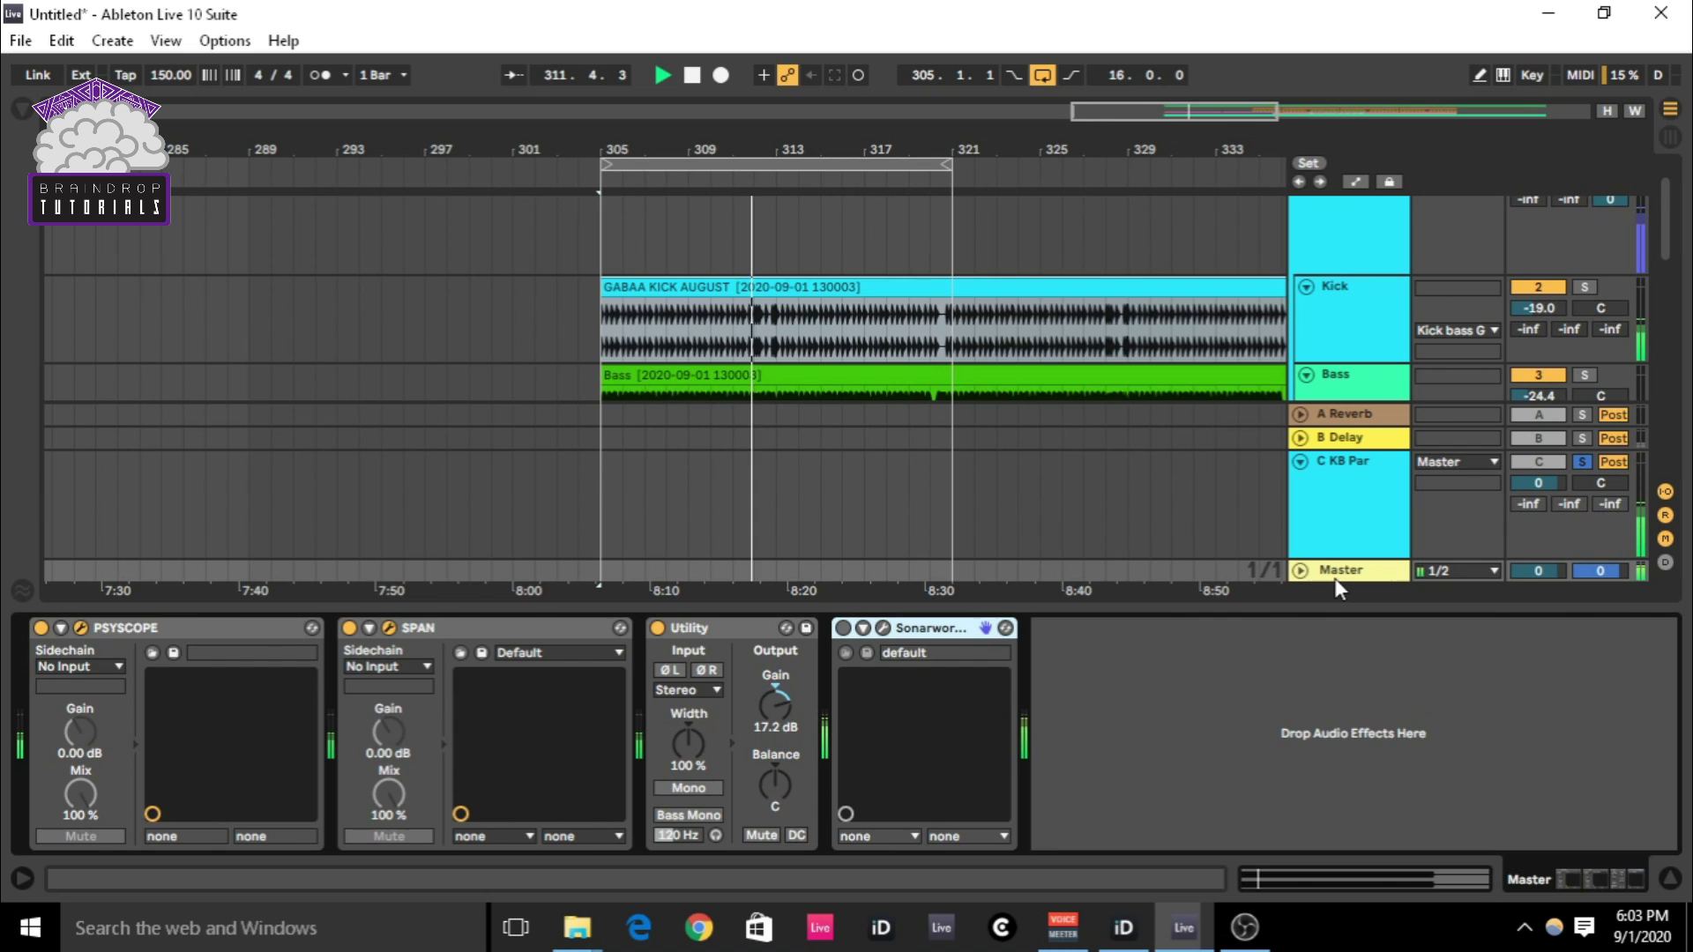
{"action": "left_click", "coordinate": [1335, 472]}
{"action": "mouse_move", "coordinate": [275, 794]}
{"action": "left_mouse_down"}
{"action": "mouse_move", "coordinate": [293, 797]}
{"action": "mouse_move", "coordinate": [276, 791]}
{"action": "left_mouse_up"}
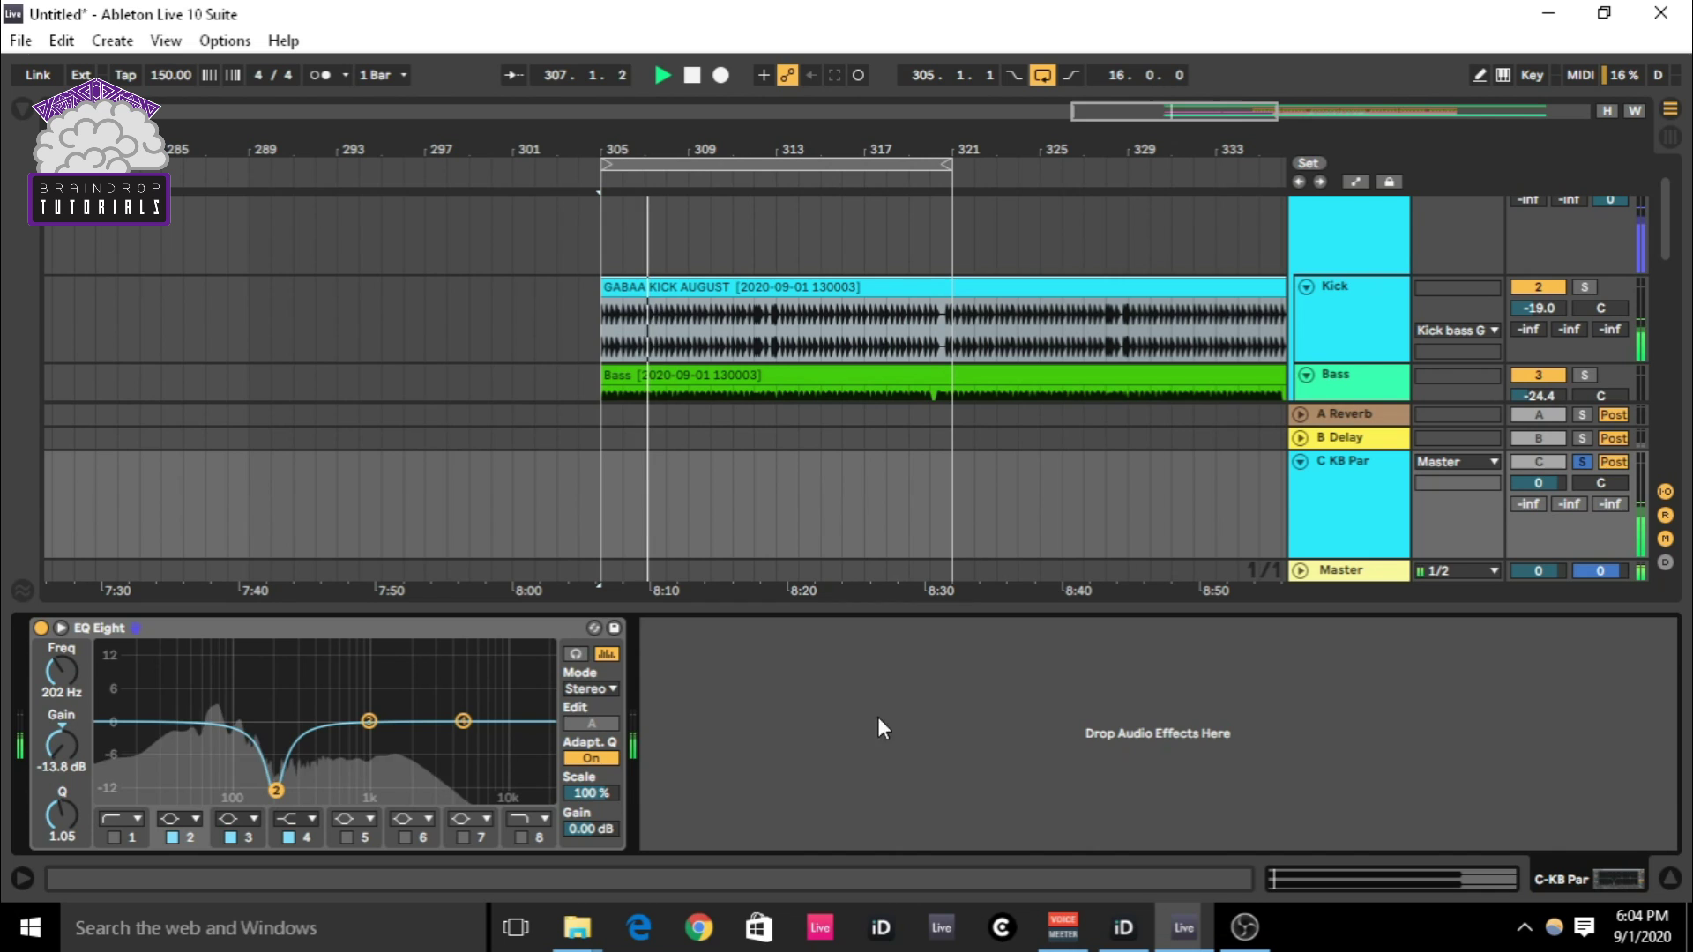
{"action": "left_click", "coordinate": [1447, 792]}
{"action": "key", "text": "space"}
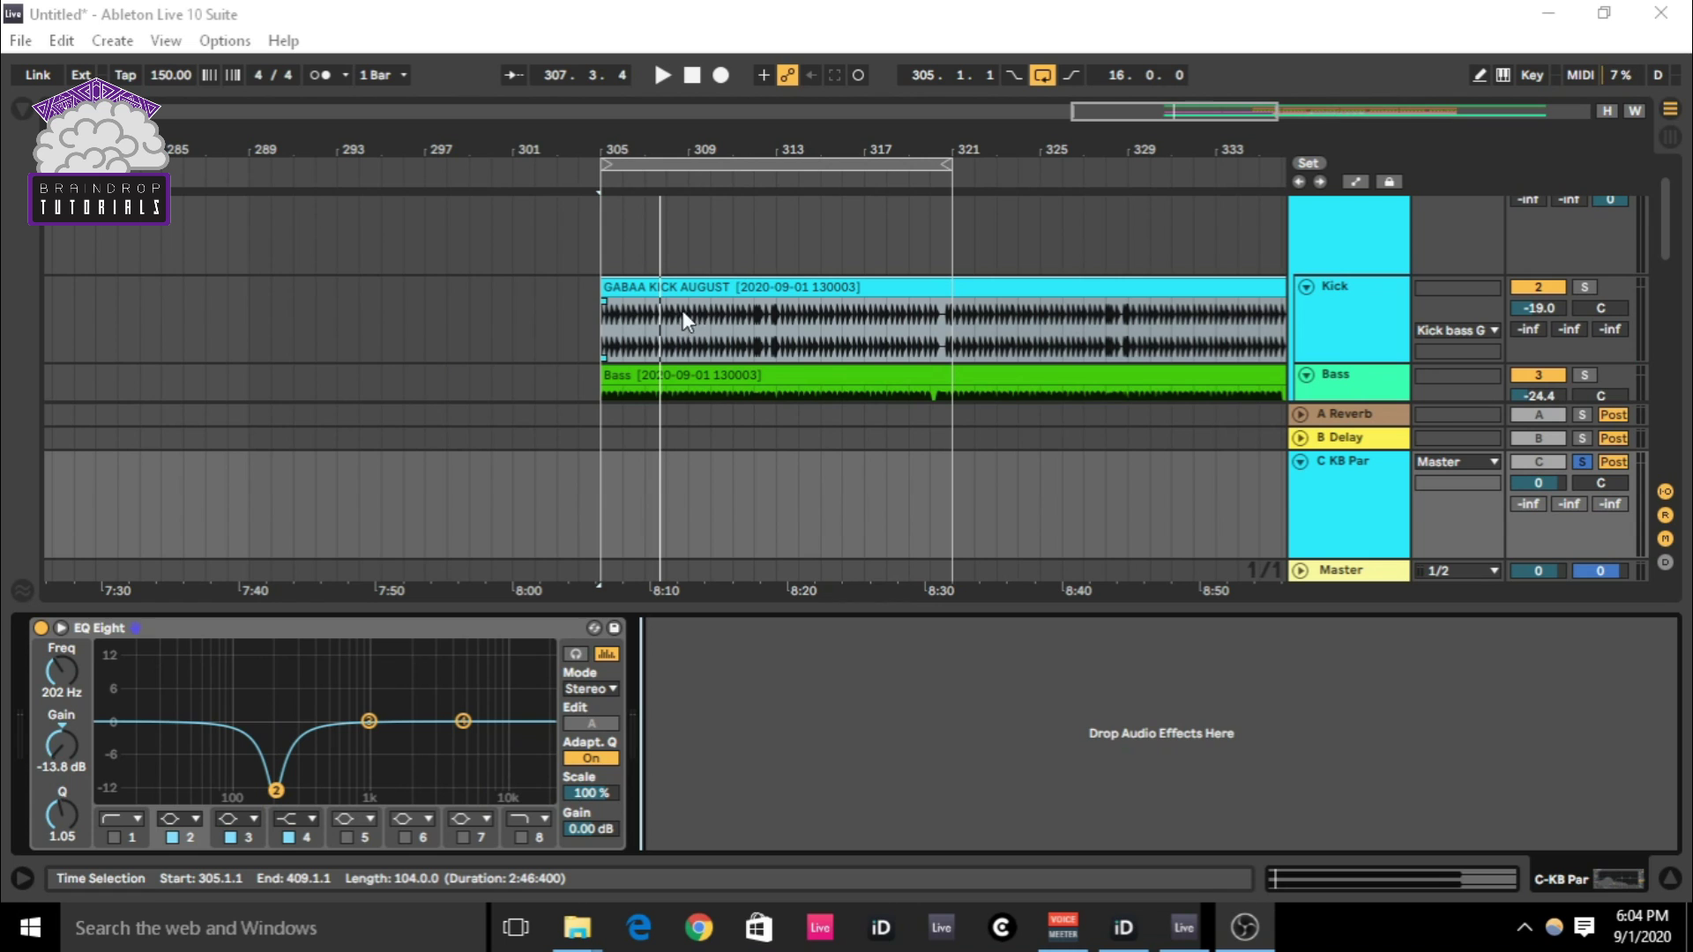
- Add the FabFilter Pro-C 2 plug-in after EQ Eight on the KB Par return track and hide the browser again
{"action": "left_click", "coordinate": [644, 378]}
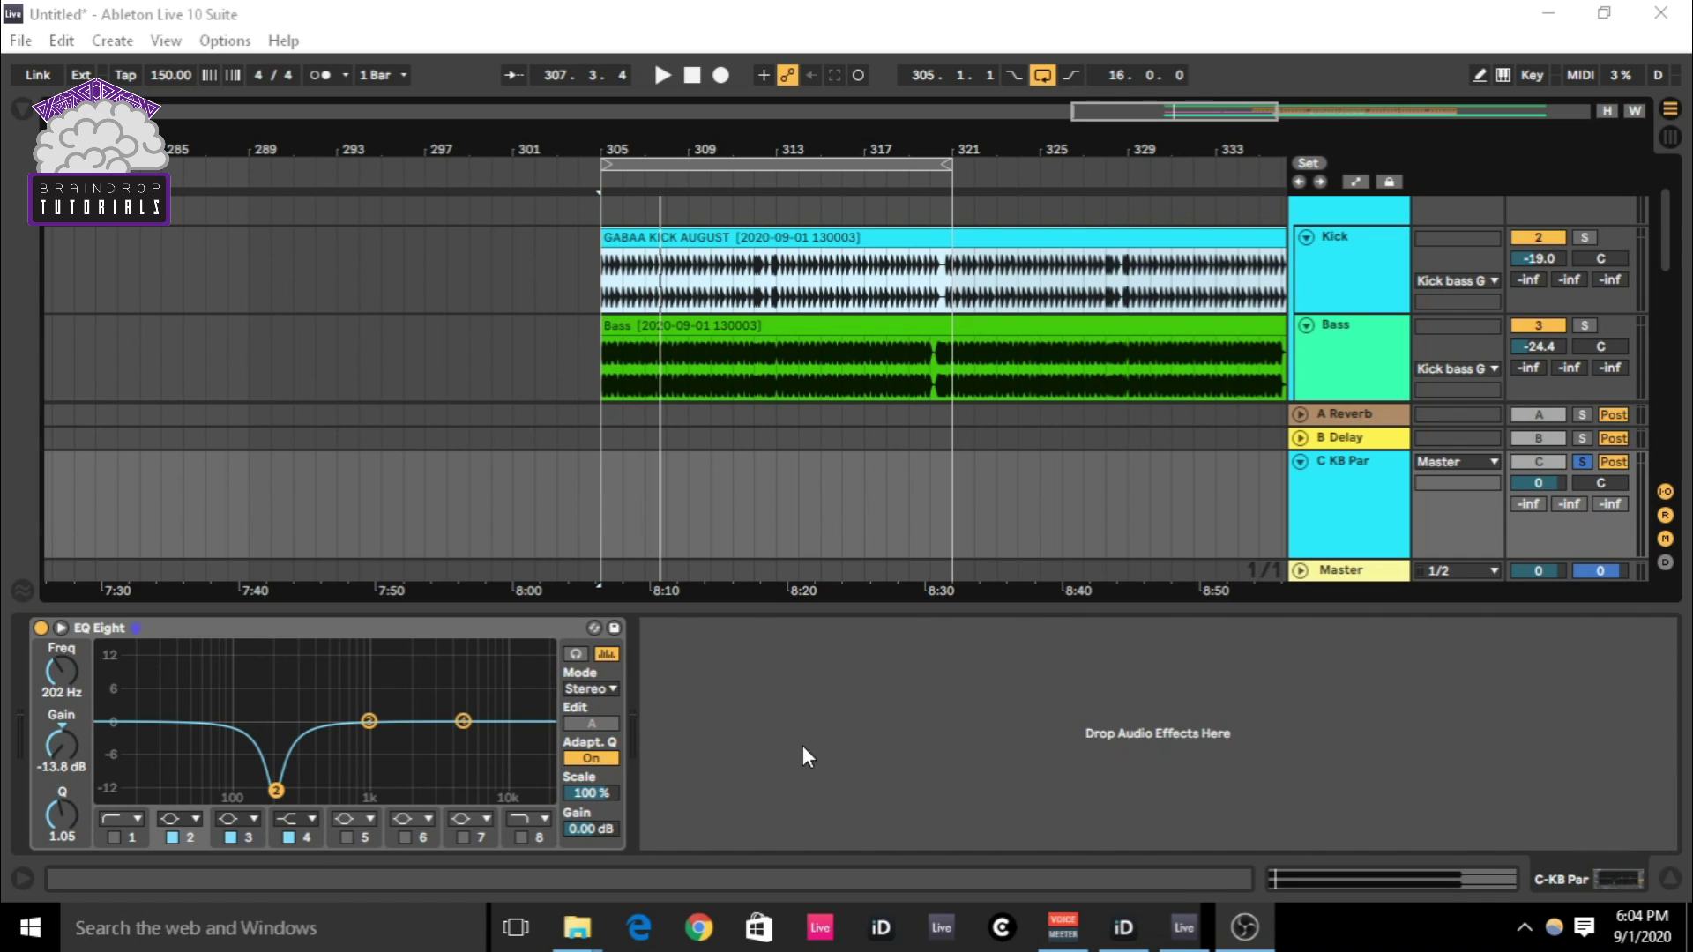
{"action": "key", "text": "ctrl+alt+b"}
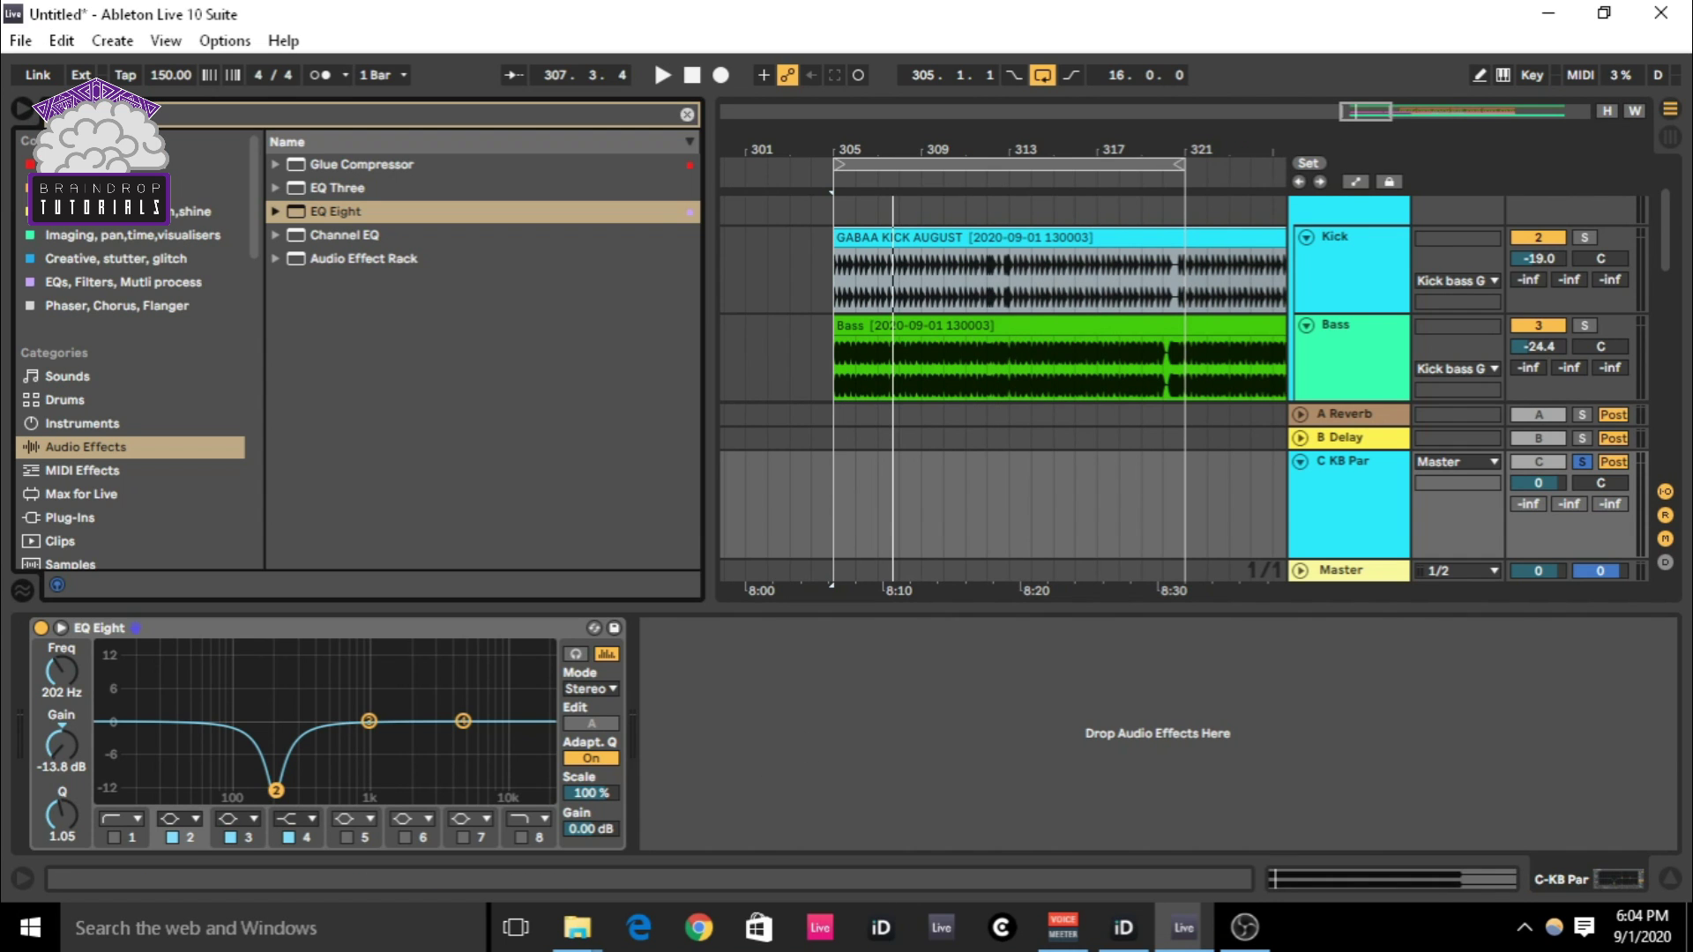
{"action": "key", "text": "Escape"}
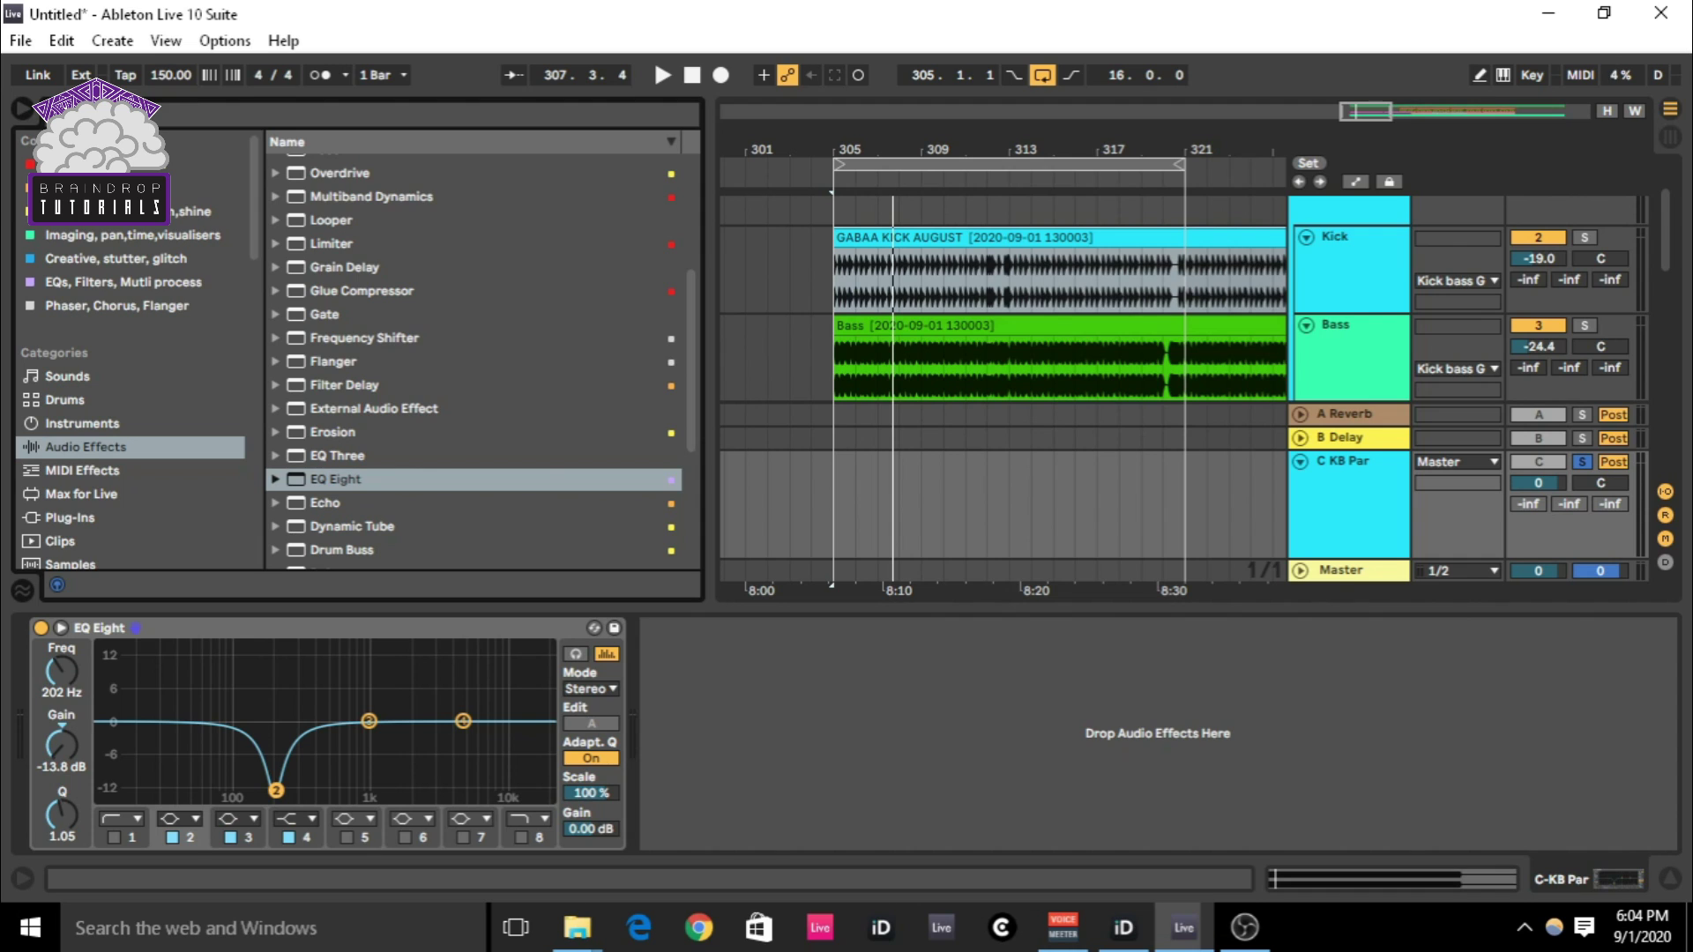
{"action": "key", "text": "ctrl+f"}
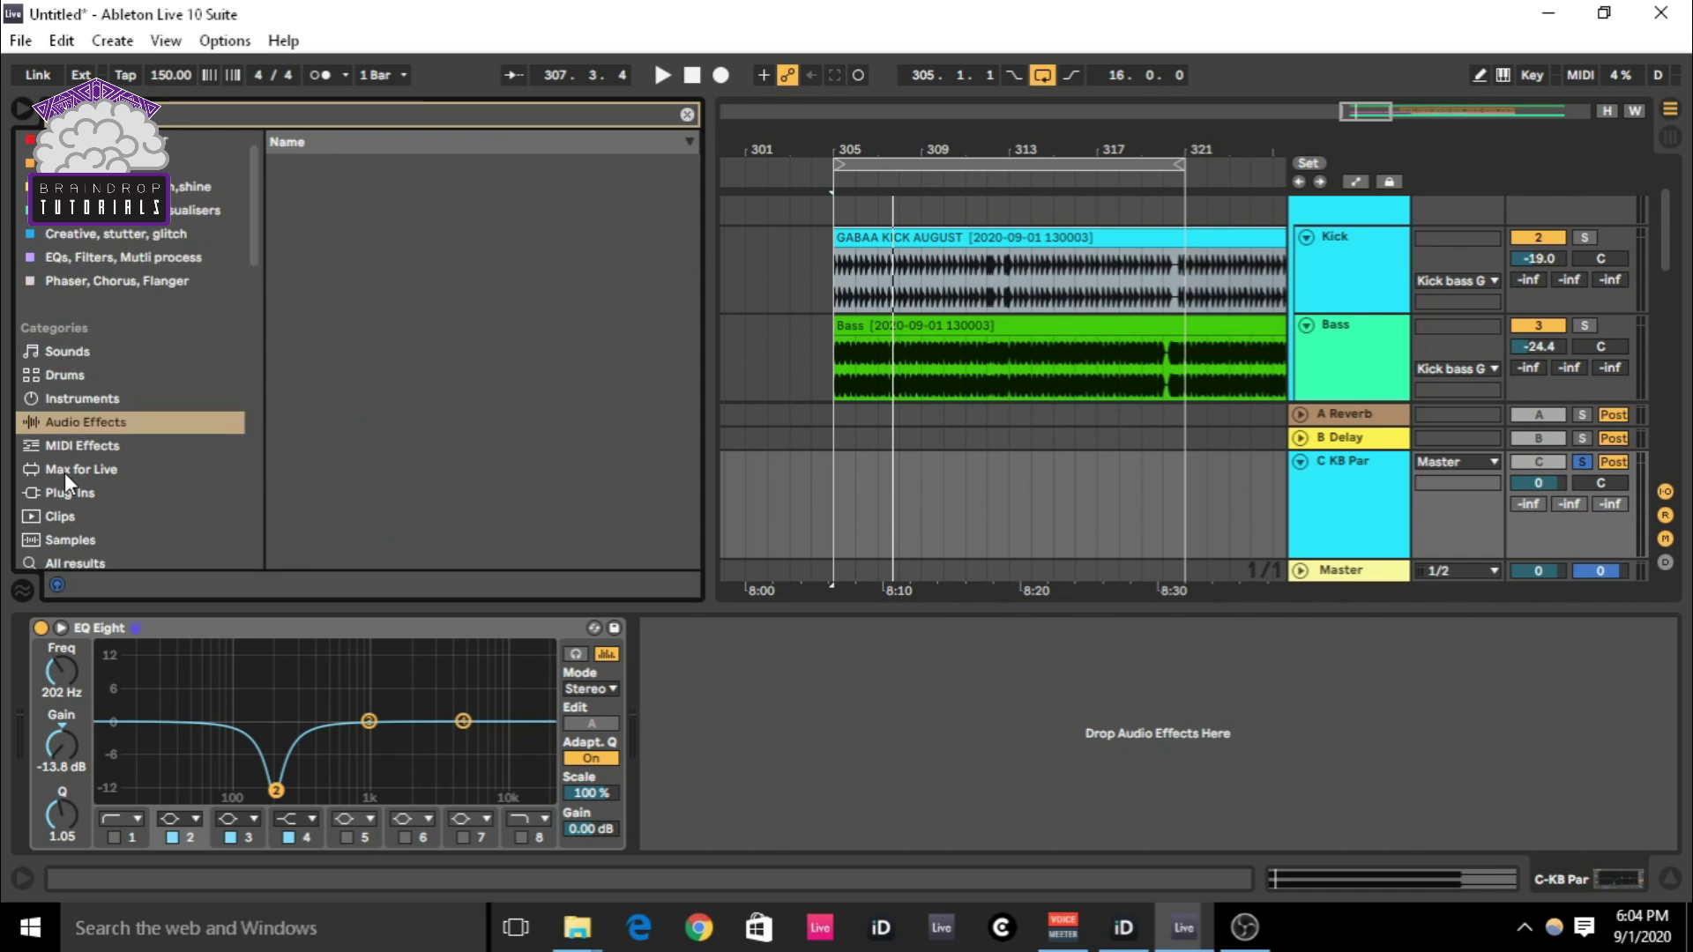
{"action": "left_click", "coordinate": [71, 418]}
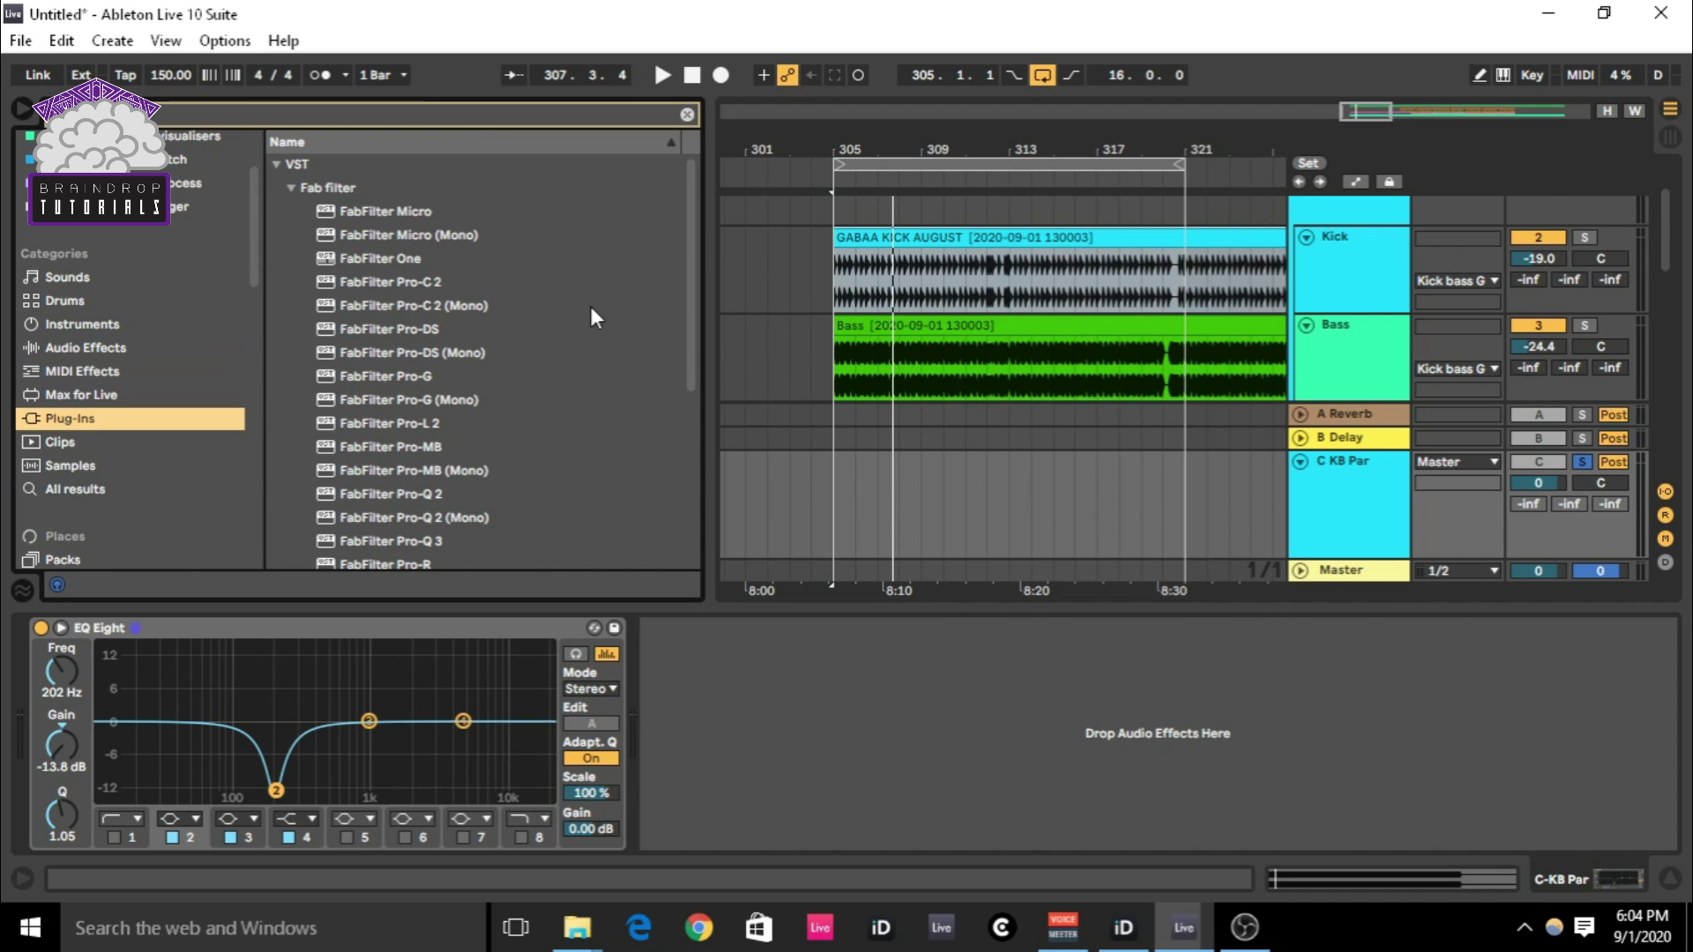
{"action": "double_click", "coordinate": [426, 284]}
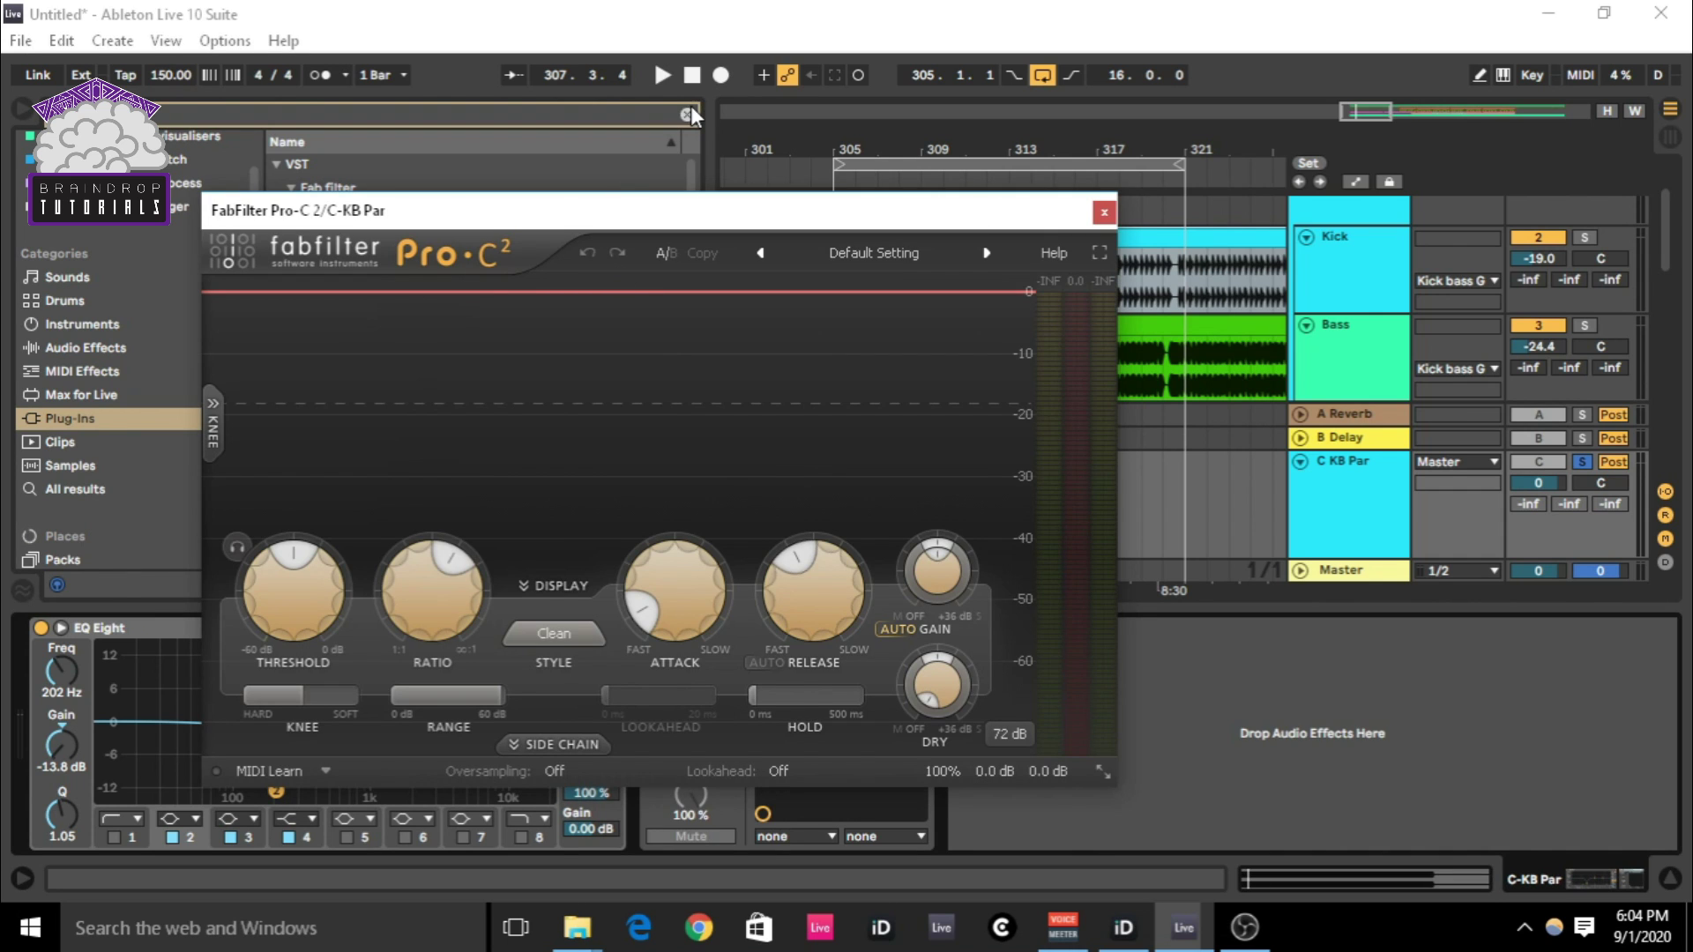
{"action": "left_click", "coordinate": [686, 115]}
{"action": "left_click", "coordinate": [21, 108]}
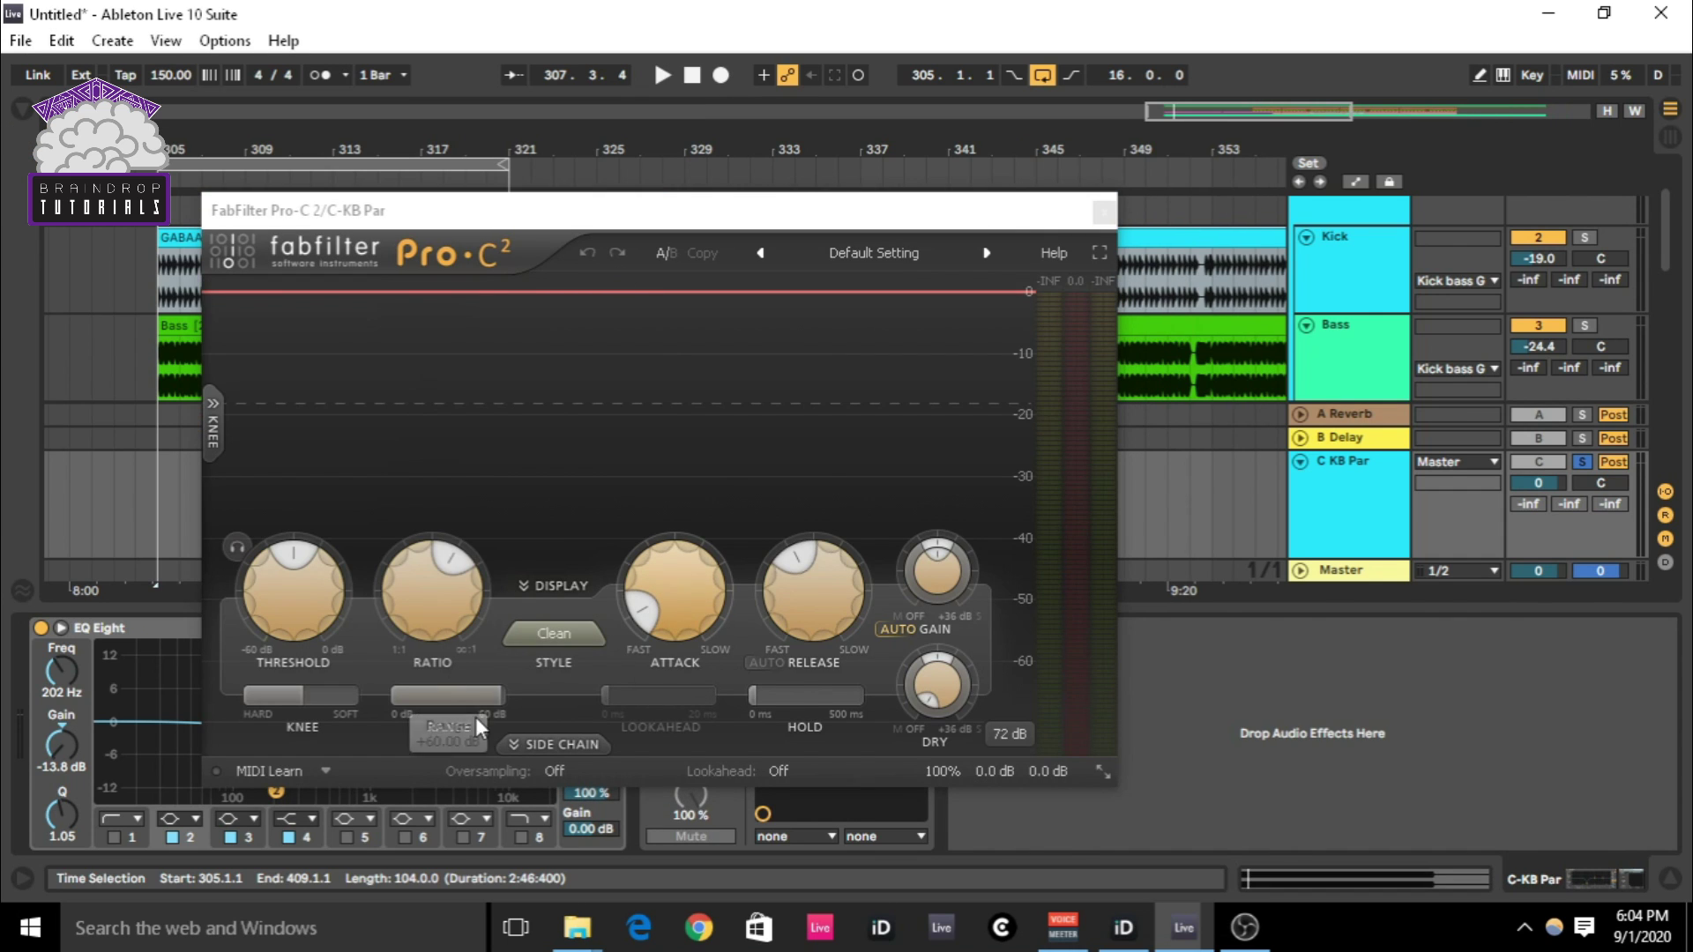
- Set the Pro-C 2 compression style to Mastering
{"action": "left_click", "coordinate": [552, 635]}
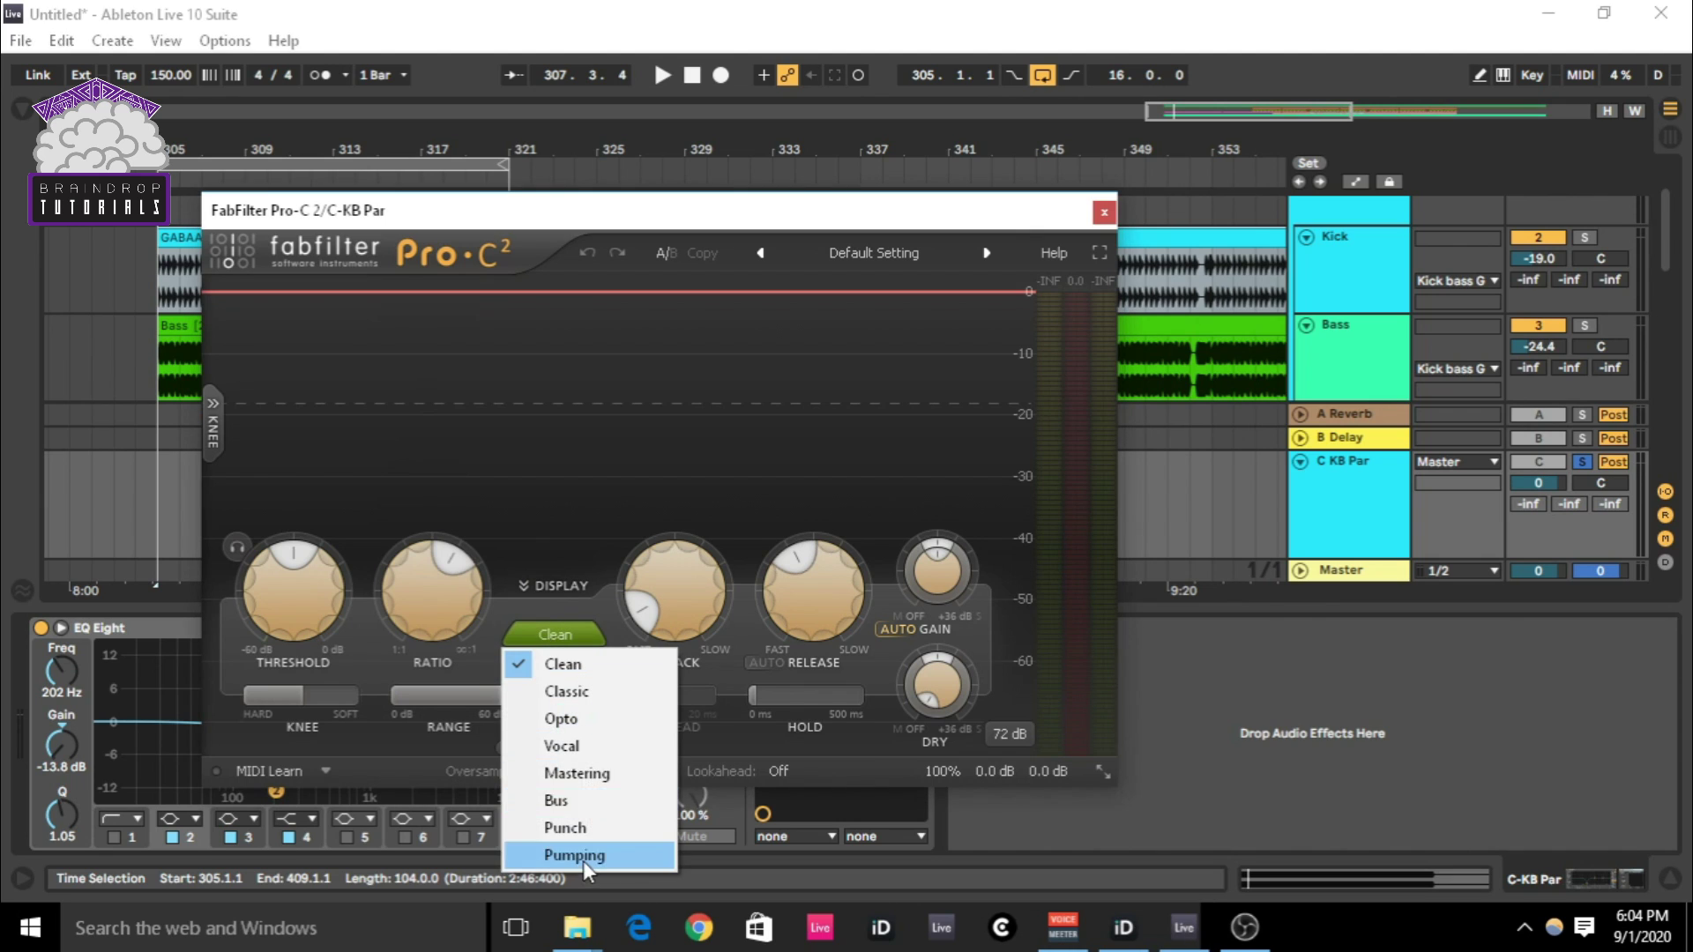
{"action": "left_click", "coordinate": [607, 776]}
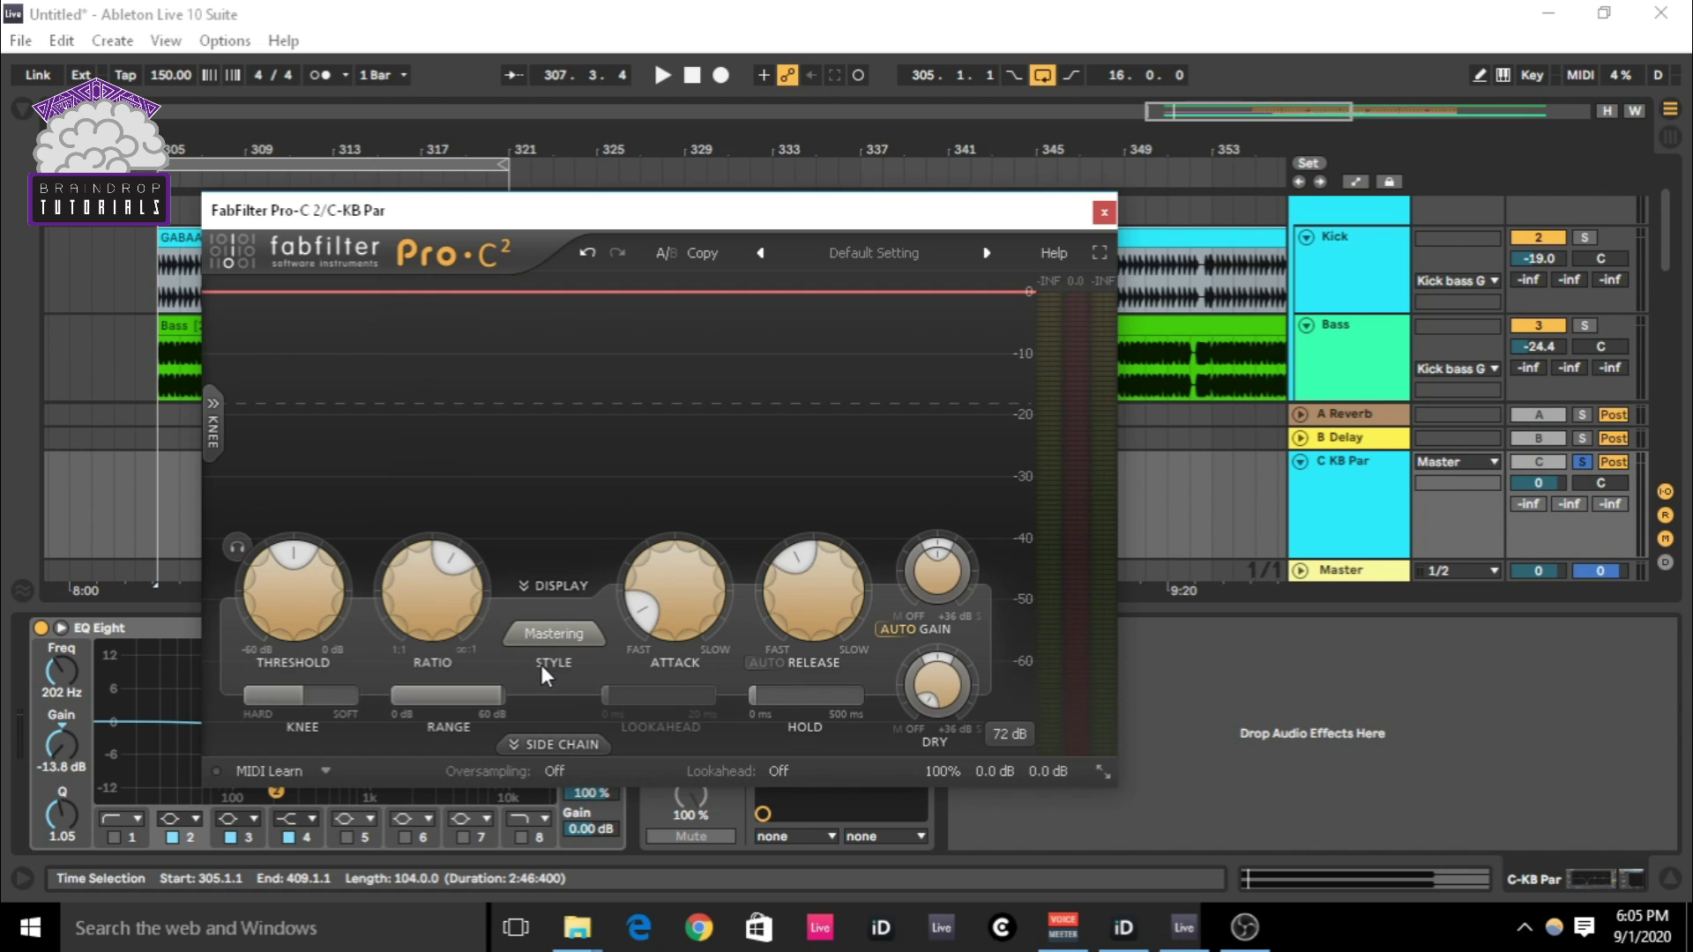
- Keep the Mastering compression style and turn on lookahead in Pro-C 2
{"action": "left_click", "coordinate": [551, 632]}
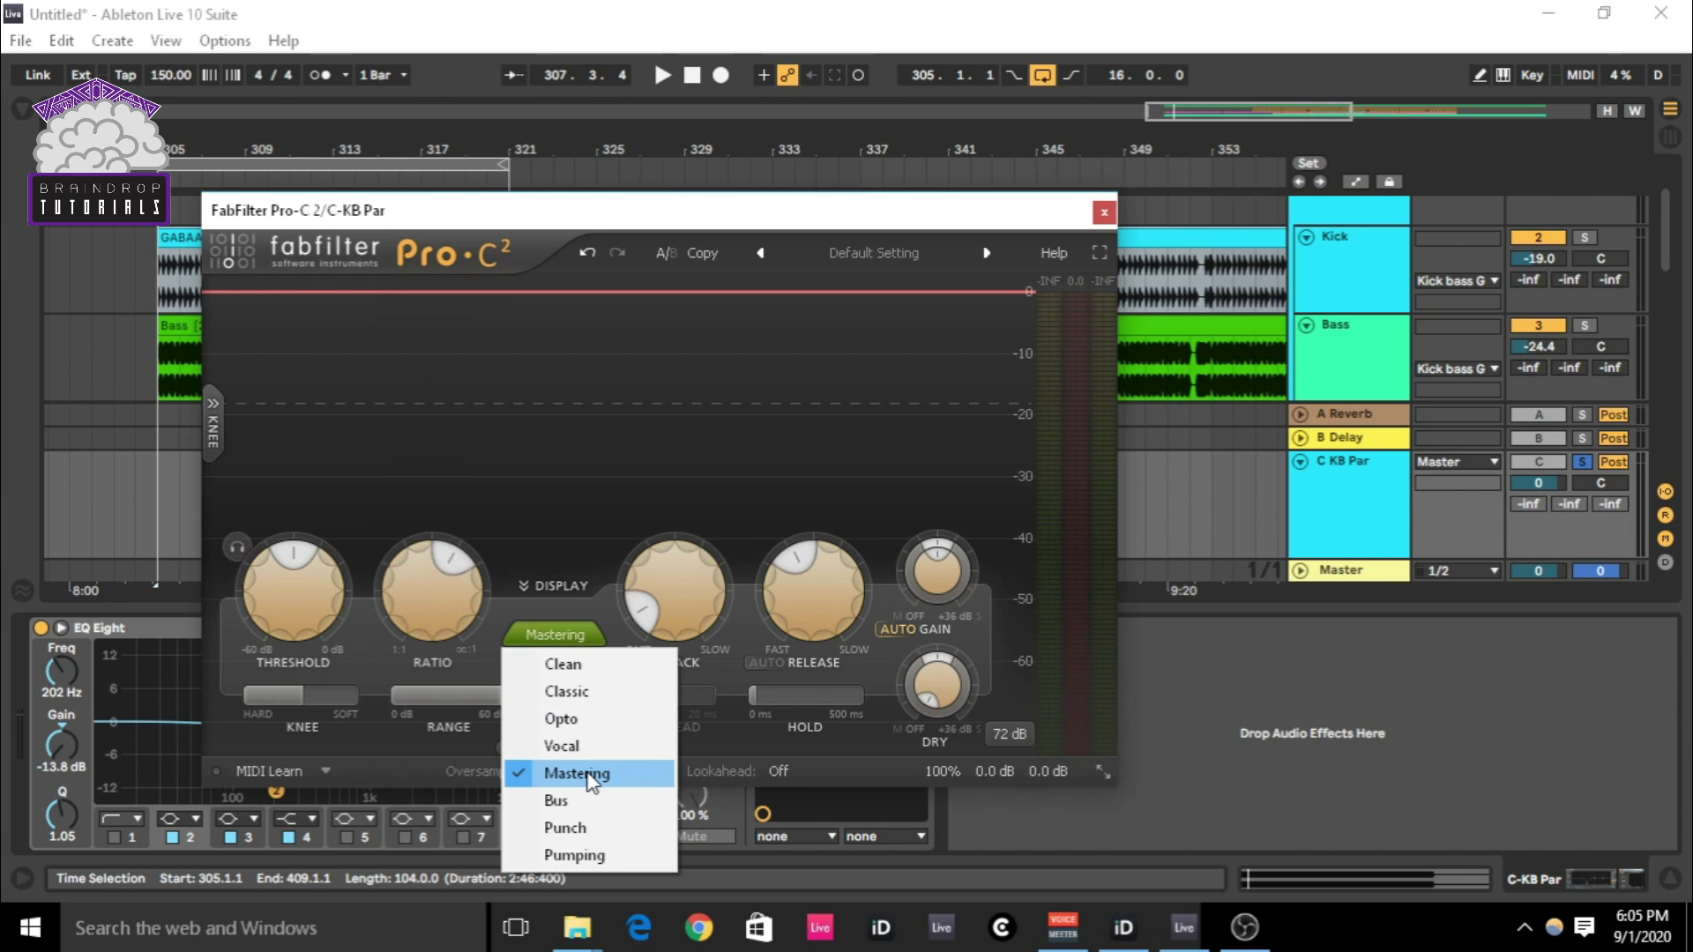
{"action": "left_click_drag", "start_coordinate": [560, 212], "coordinate": [613, 171]}
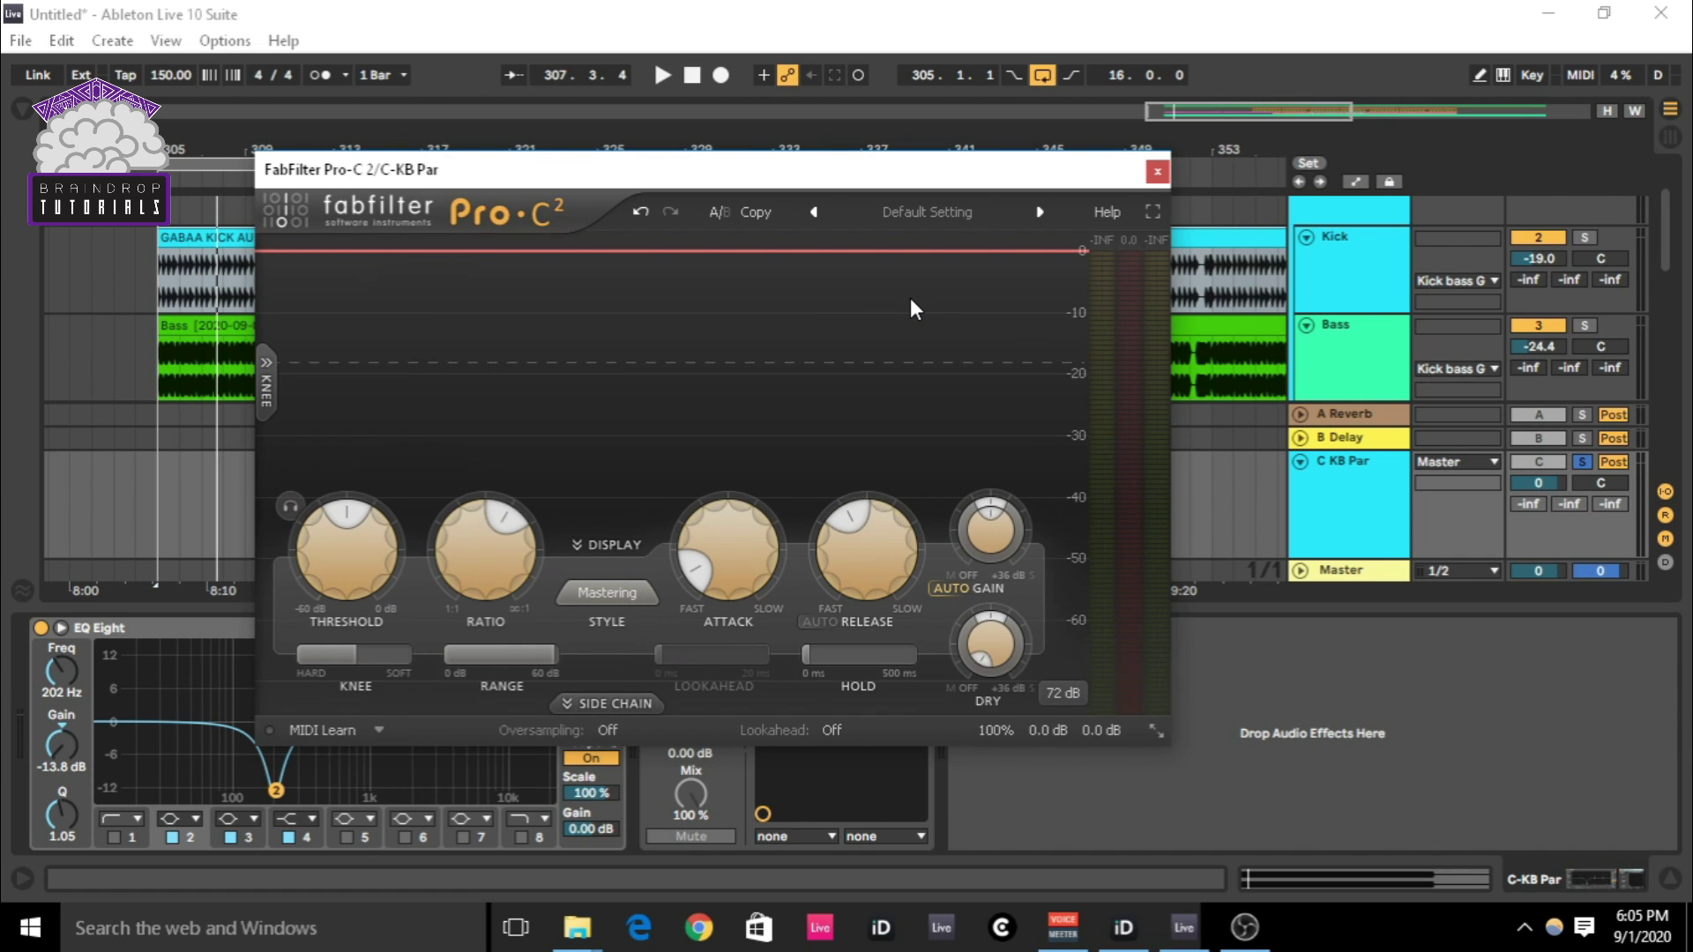
{"action": "left_click", "coordinate": [829, 727]}
{"action": "left_click", "coordinate": [855, 787]}
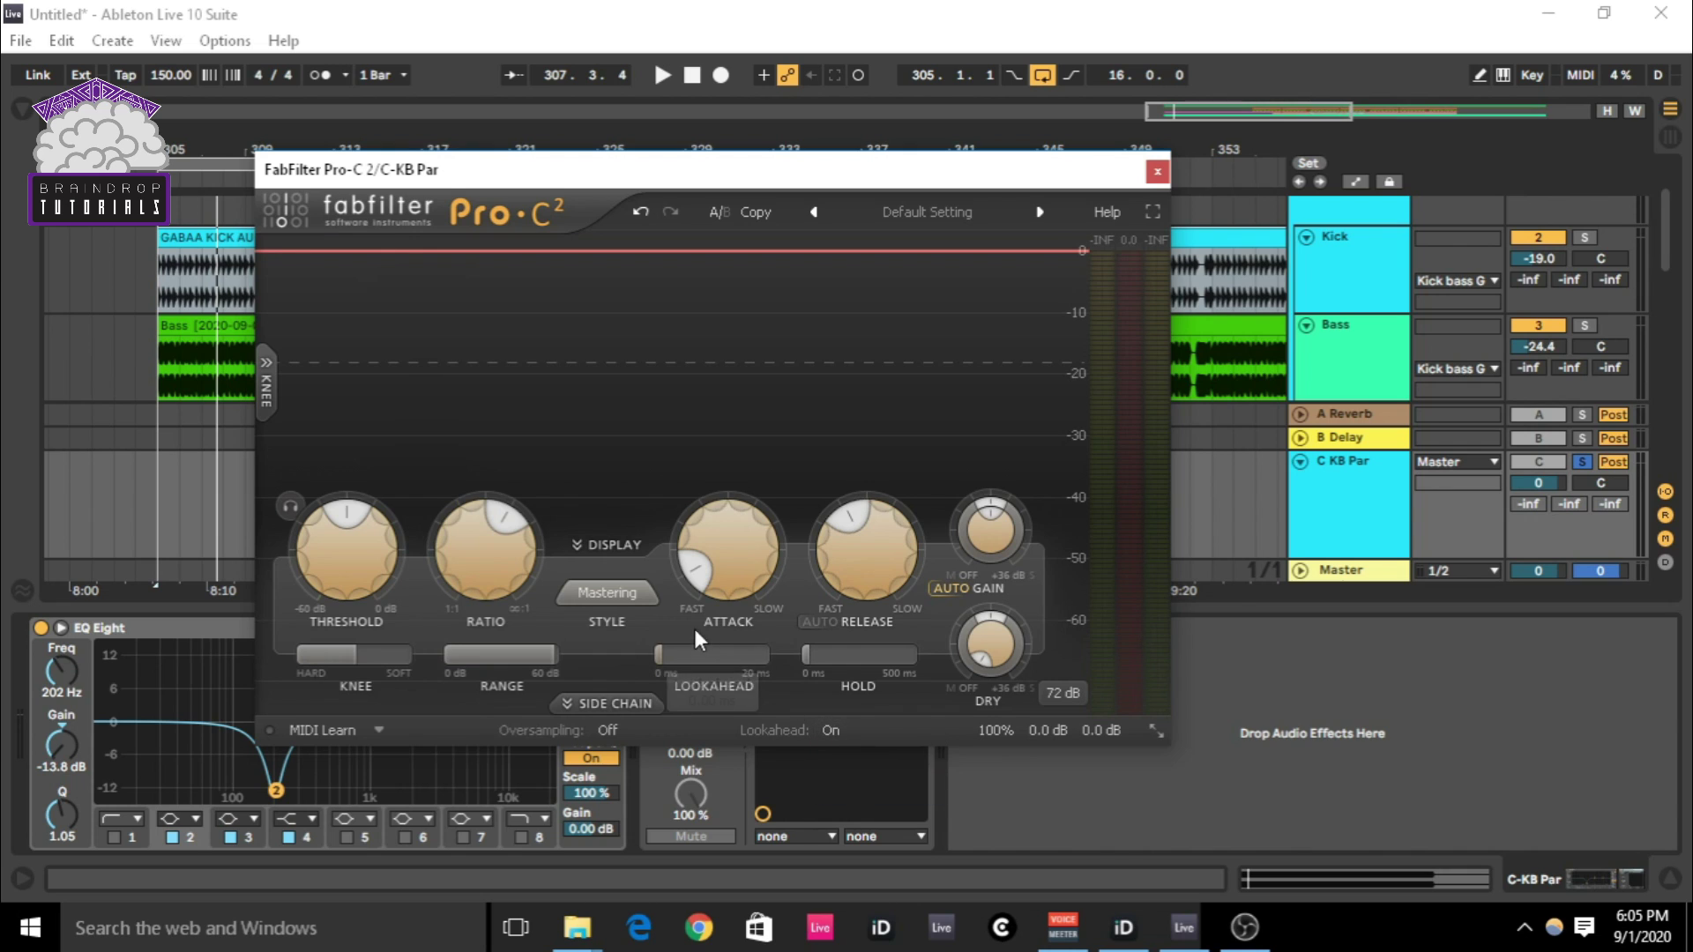
{"action": "mouse_move", "coordinate": [717, 665]}
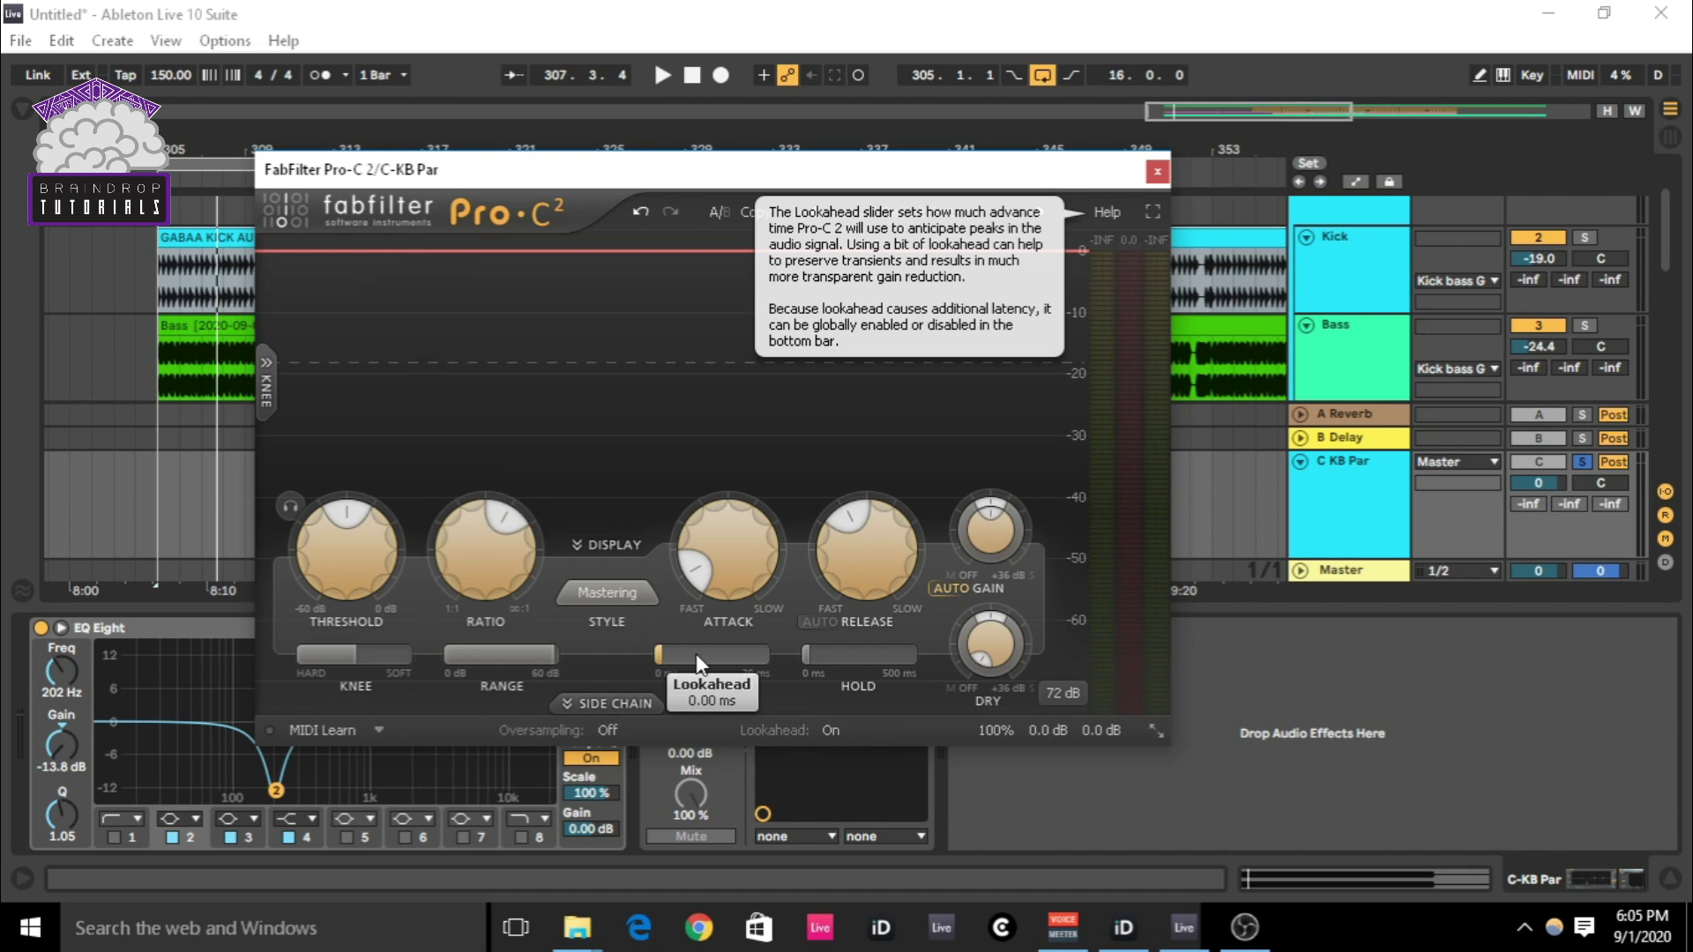
{"action": "left_click", "coordinate": [834, 729]}
{"action": "left_click", "coordinate": [892, 717]}
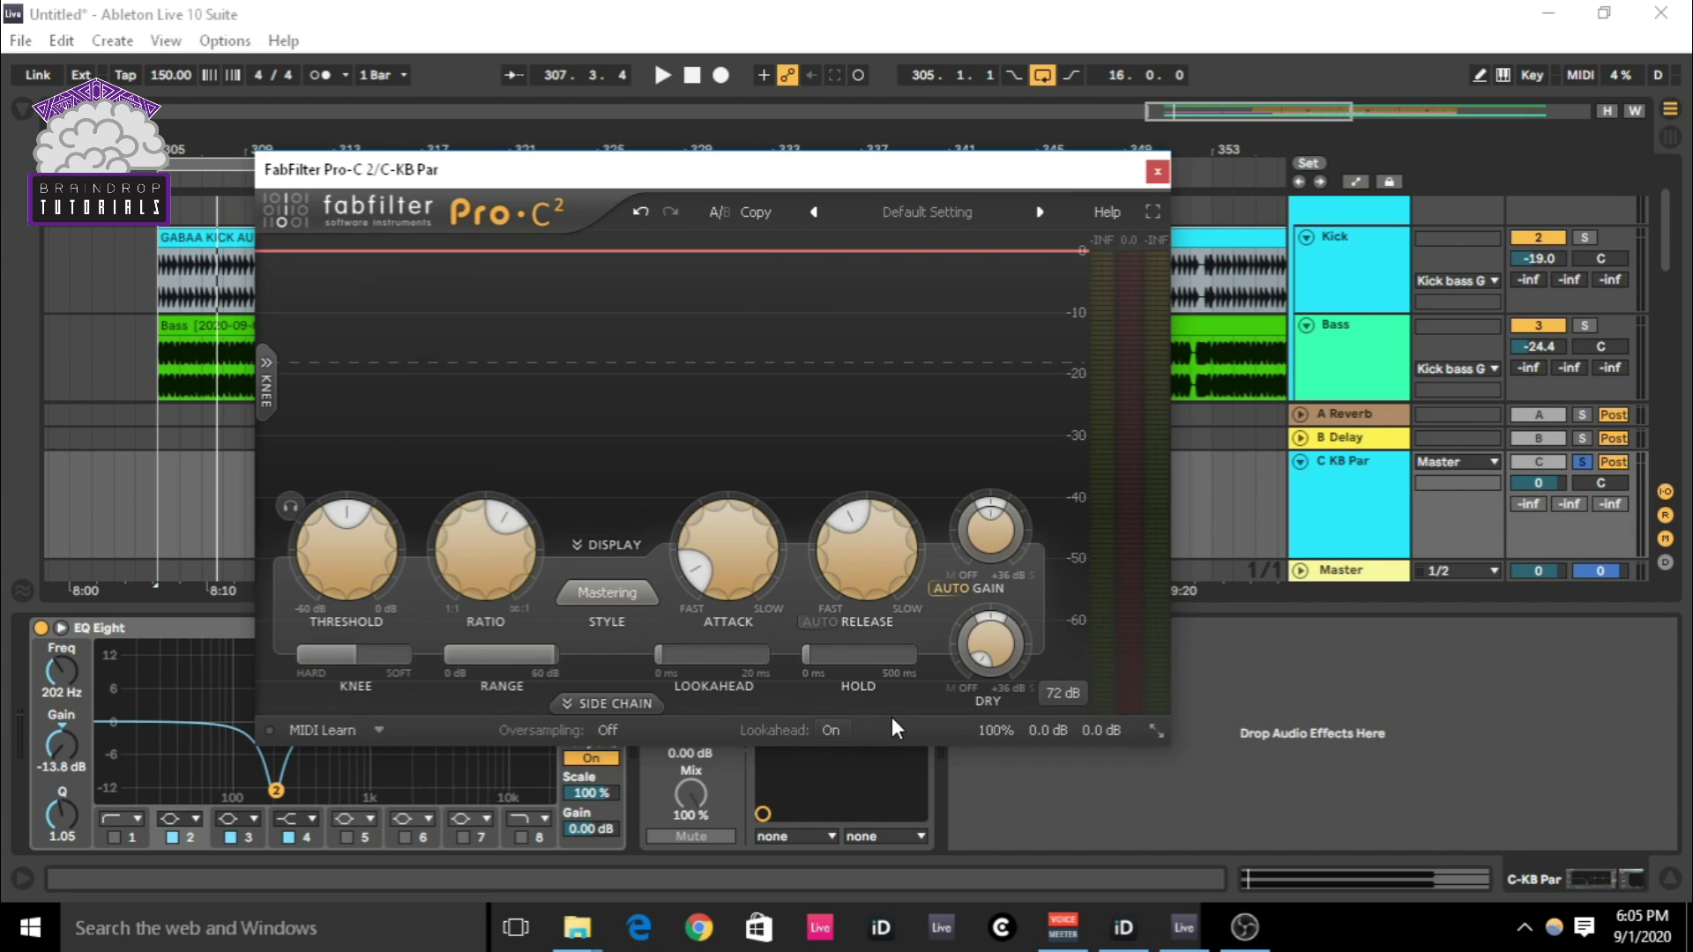
- Set the Pro-C 2 attack to 0.005 ms and raise the lookahead to its 20 ms maximum
{"action": "mouse_move", "coordinate": [733, 571]}
{"action": "left_click_drag", "start_coordinate": [733, 572], "coordinate": [709, 607]}
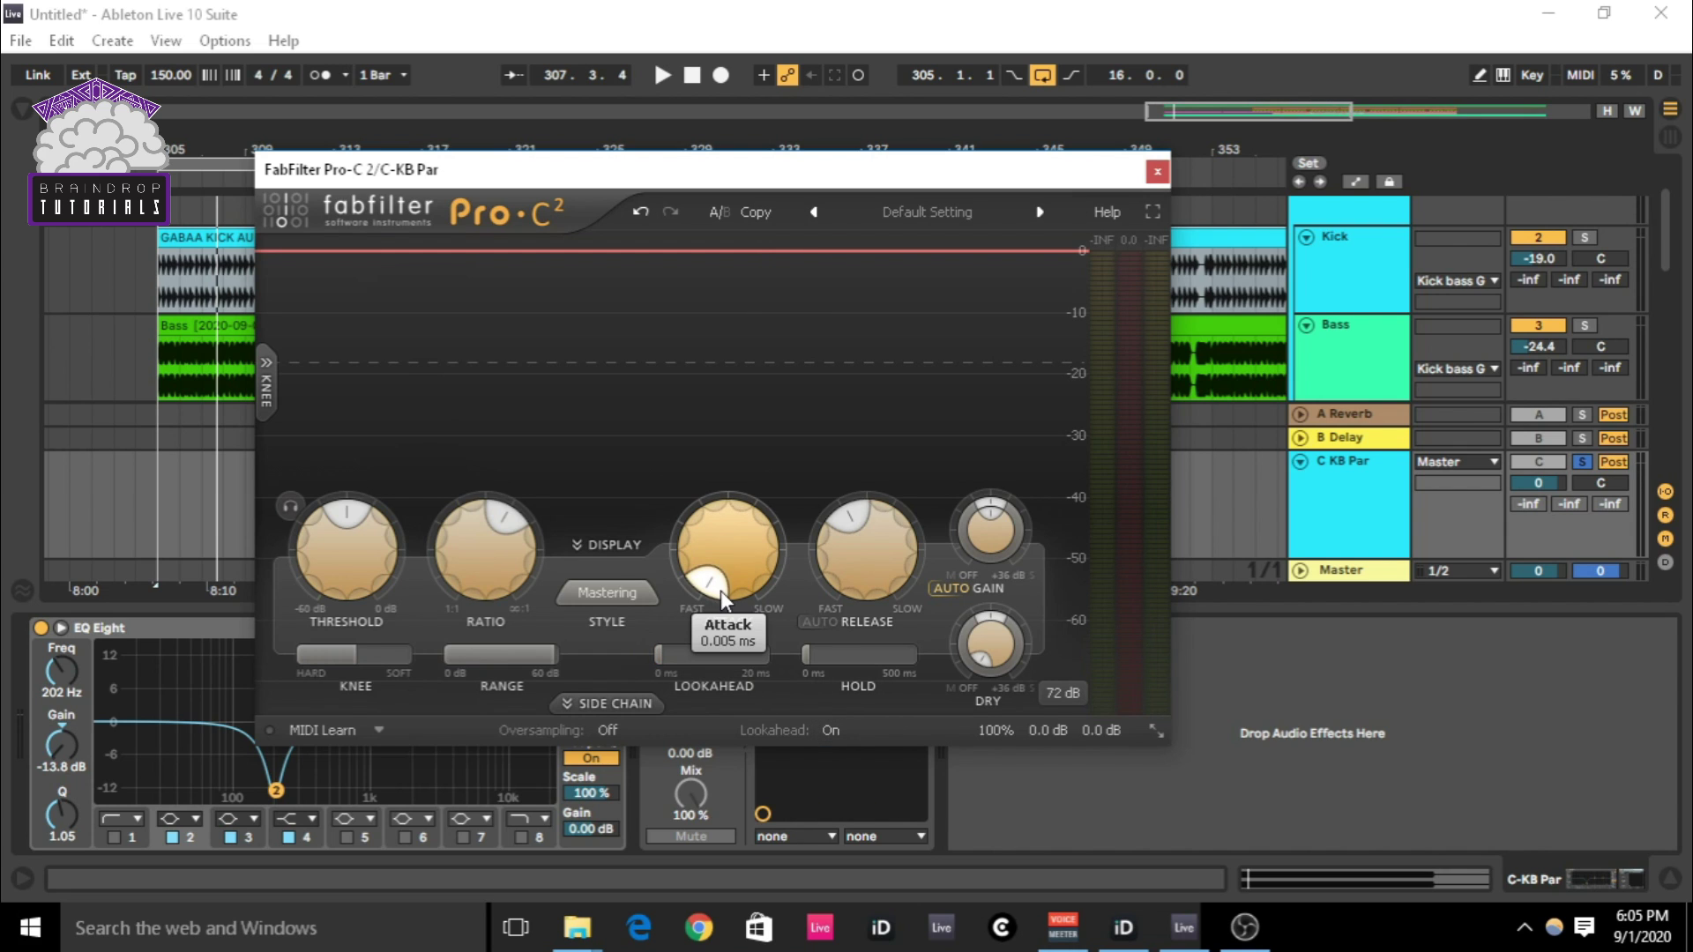
{"action": "mouse_move", "coordinate": [721, 593]}
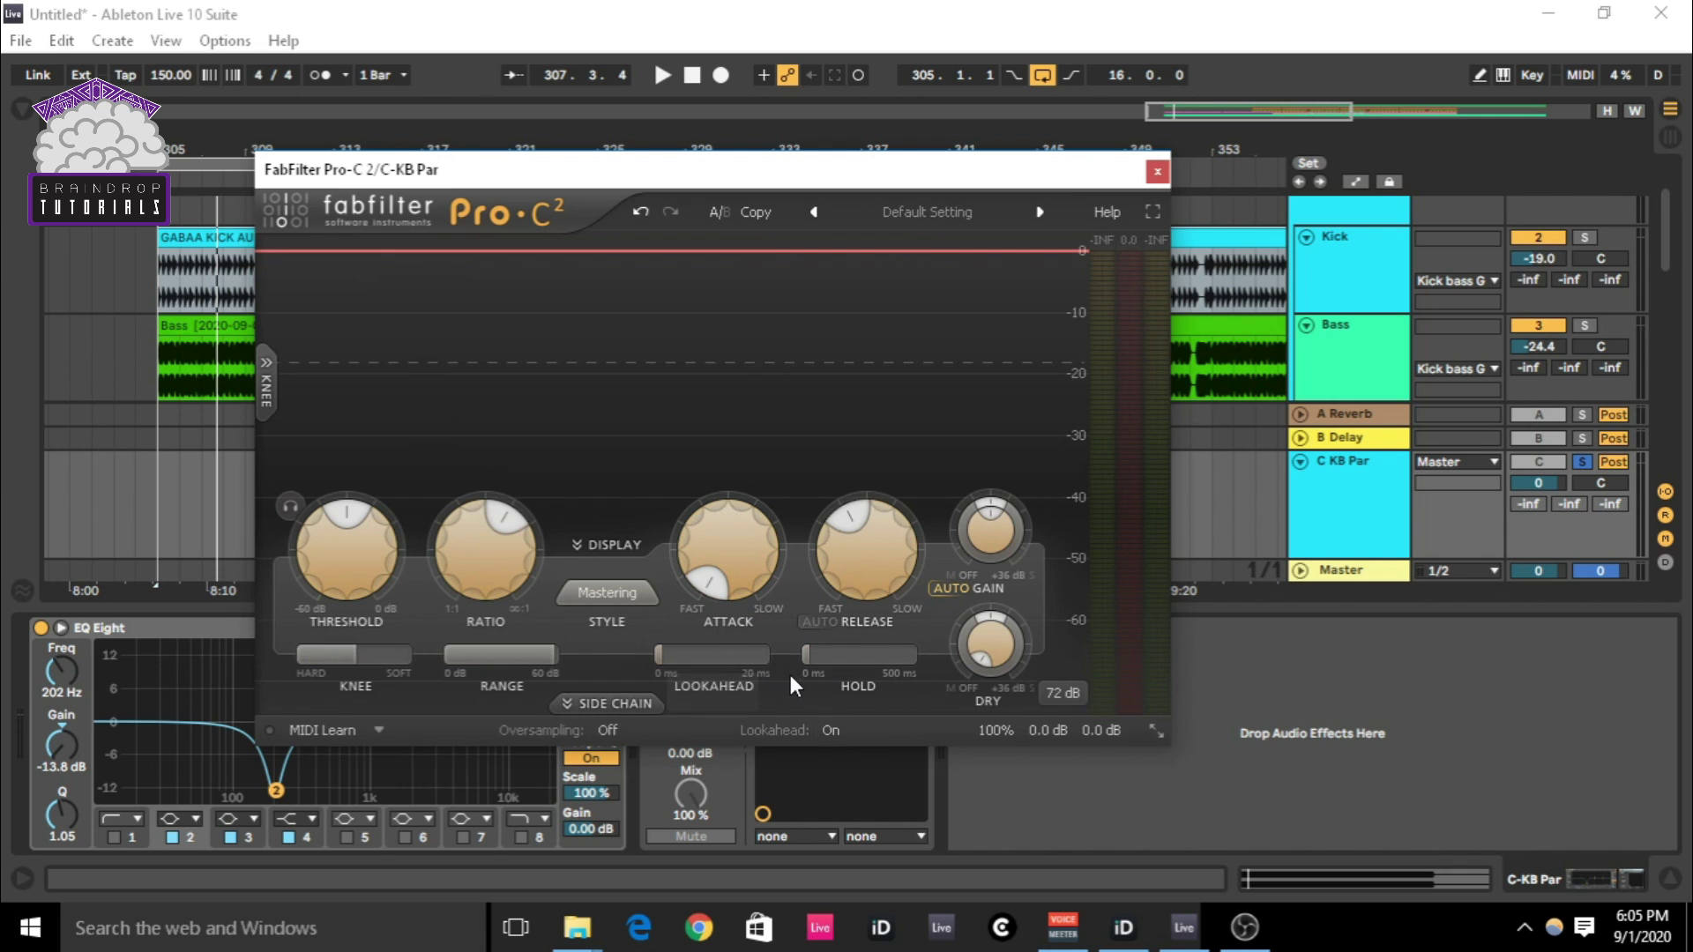
{"action": "left_click_drag", "start_coordinate": [669, 647], "coordinate": [952, 675]}
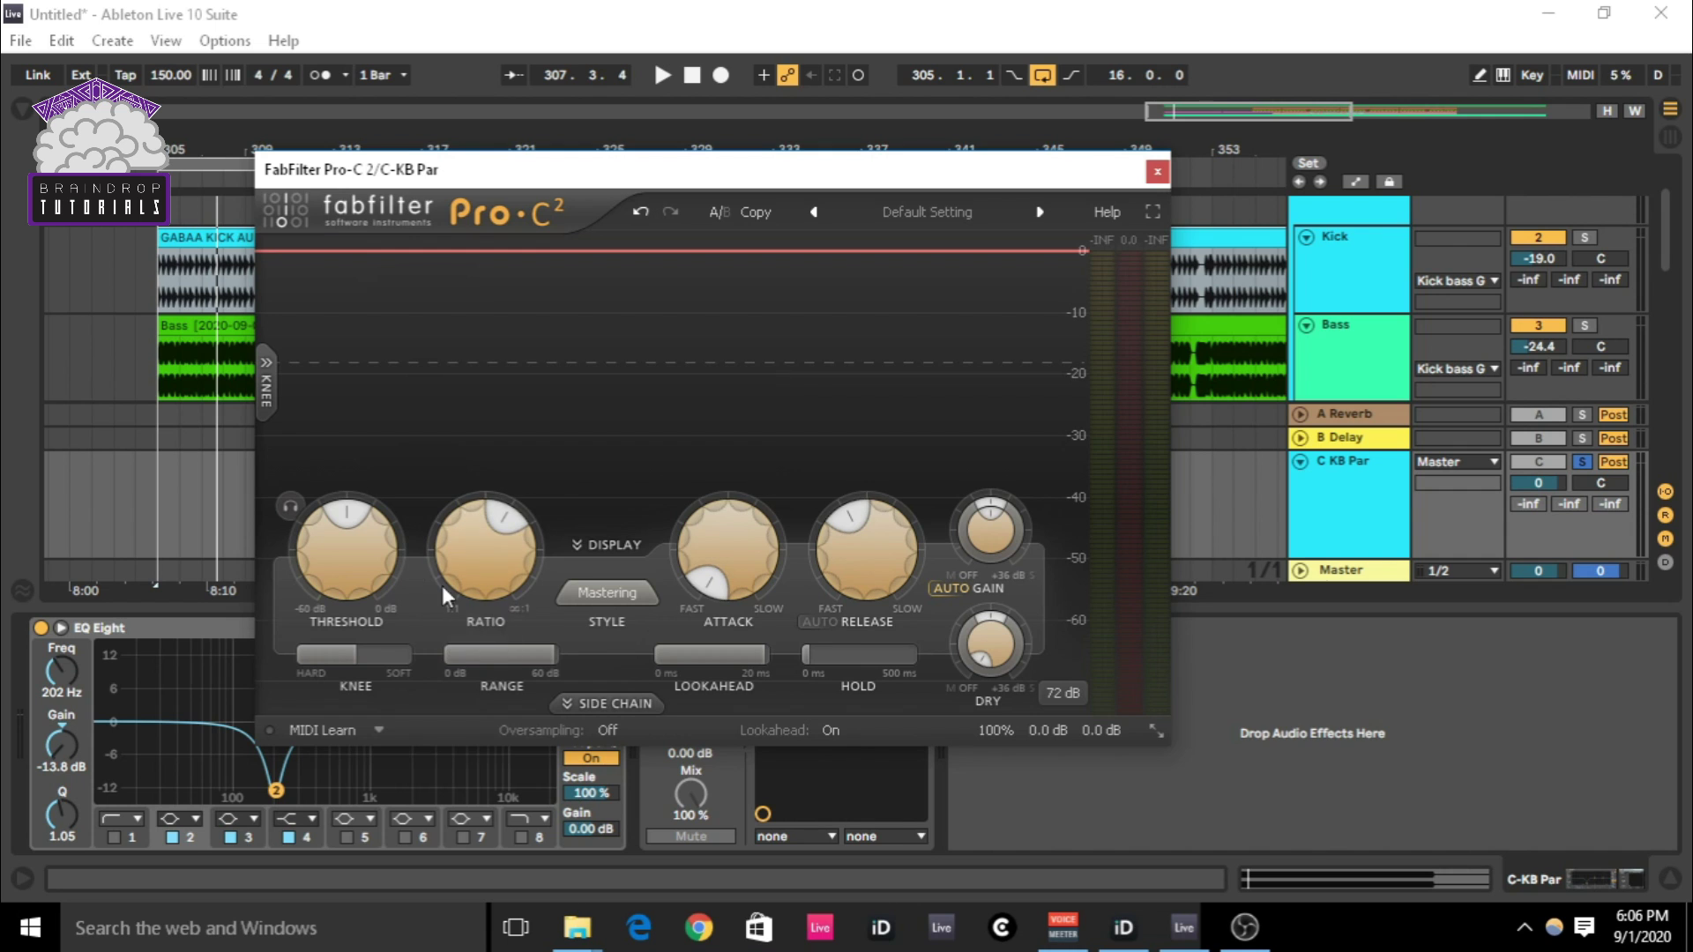
- While the loop plays, lower the Pro-C 2 threshold to about -44.8 dB, raise the ratio and shorten the release
{"action": "left_click_drag", "start_coordinate": [617, 170], "coordinate": [793, 173]}
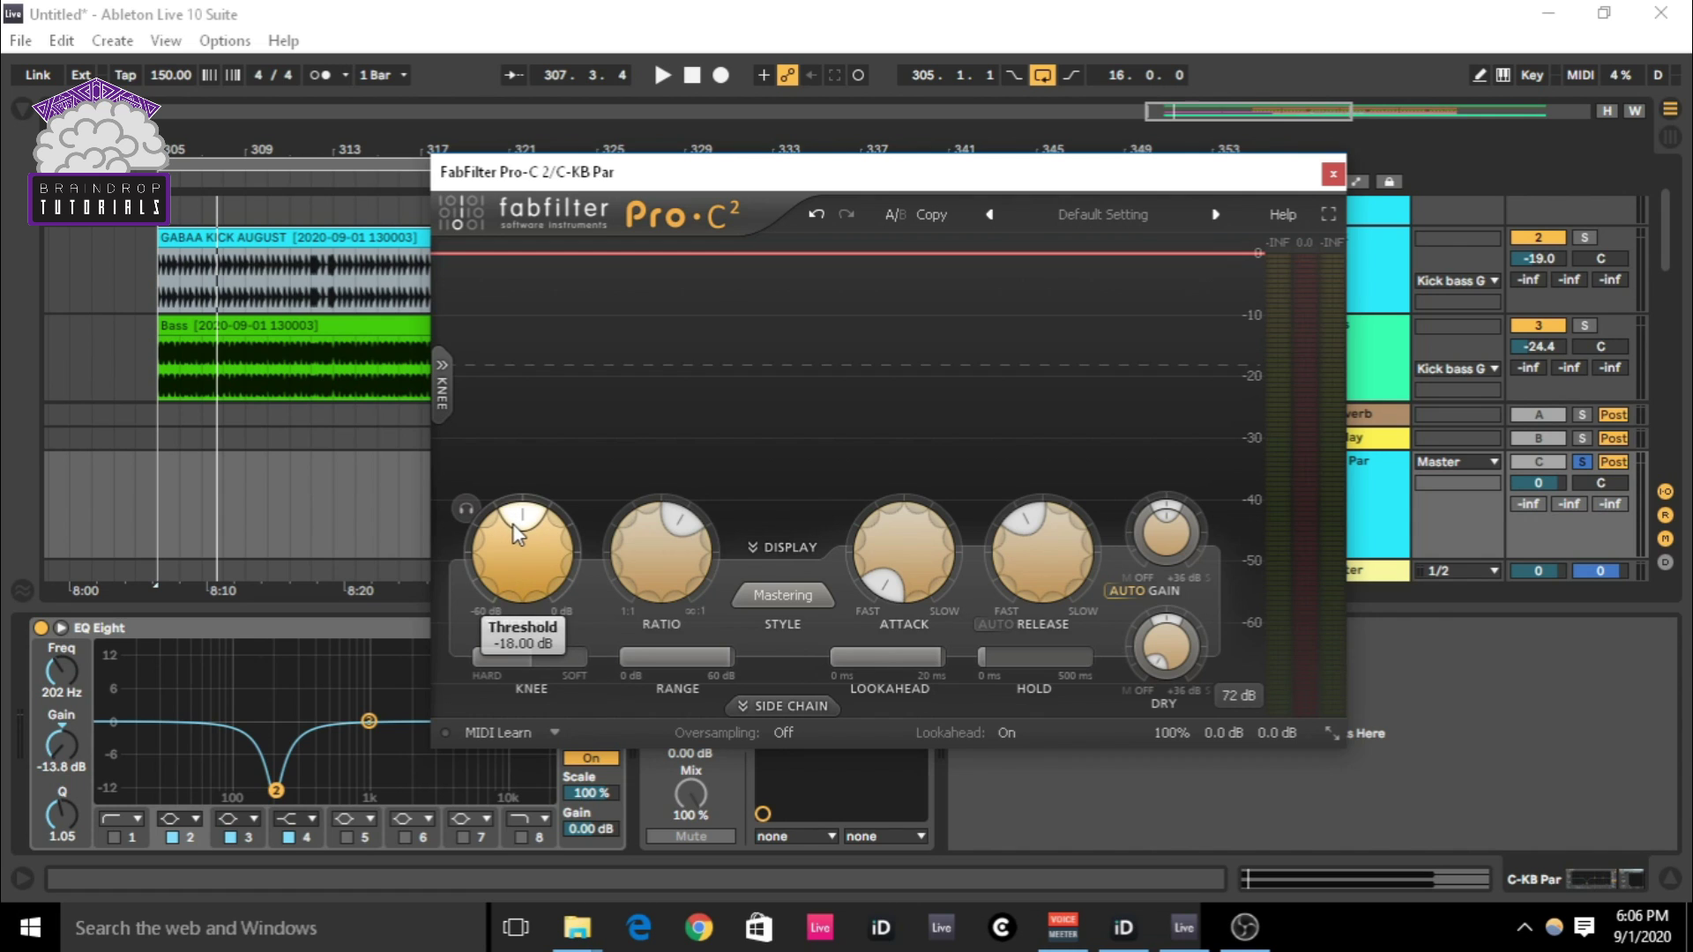
{"action": "mouse_move", "coordinate": [519, 535]}
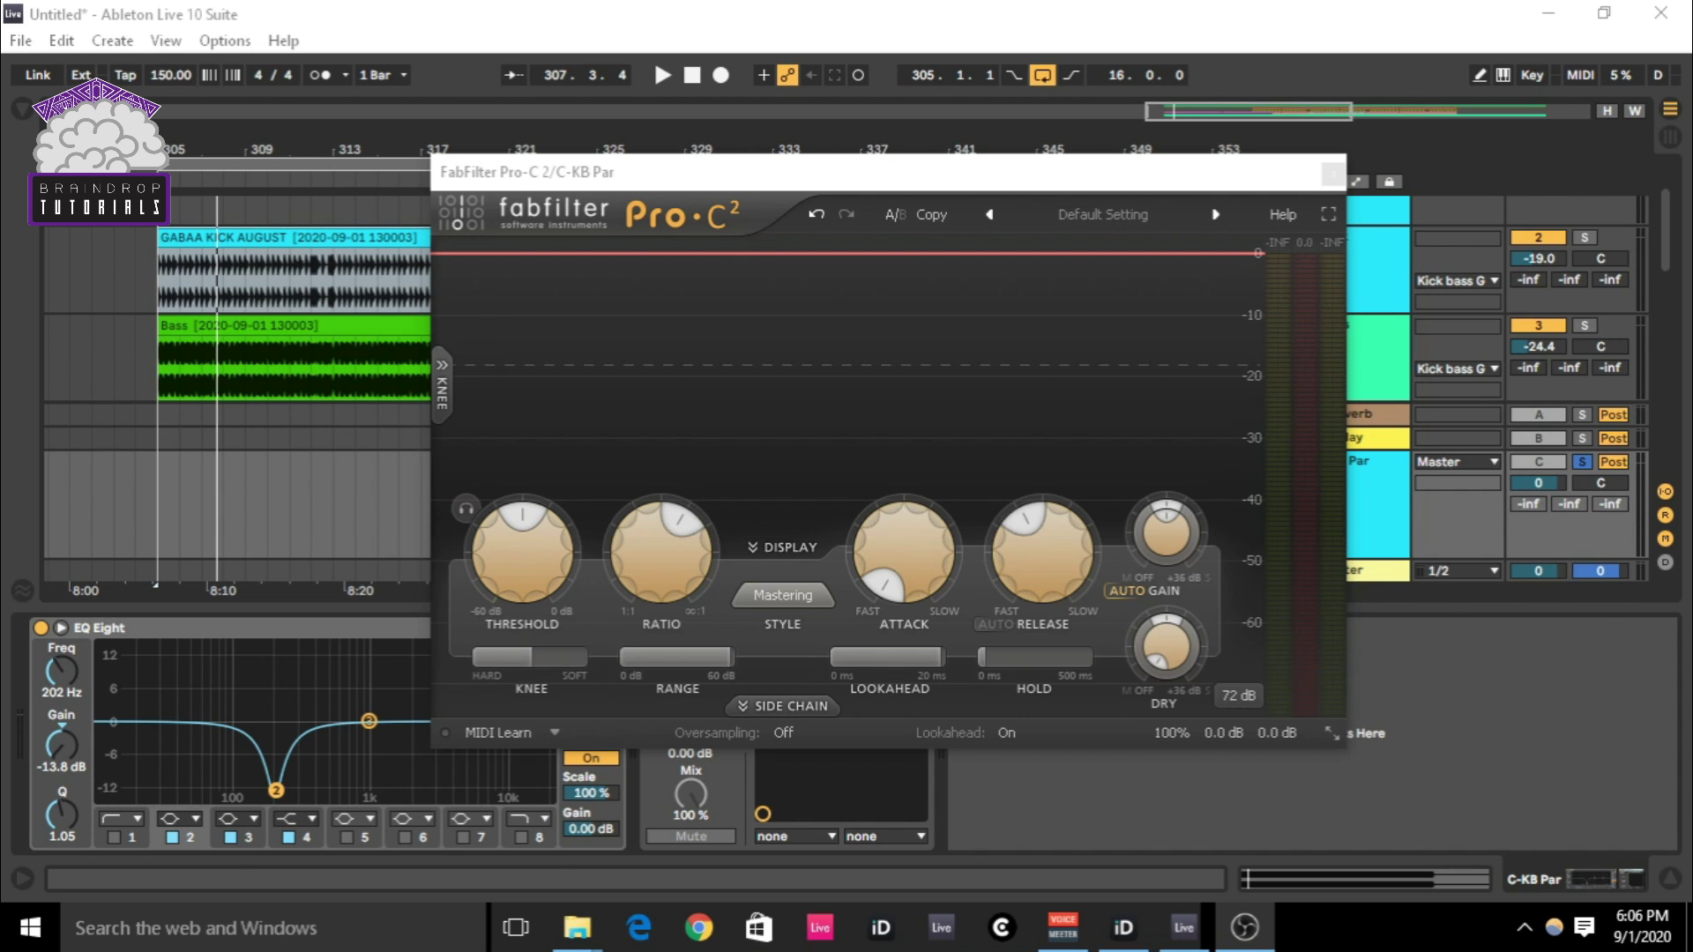
{"action": "left_click", "coordinate": [457, 607]}
{"action": "key", "text": "space"}
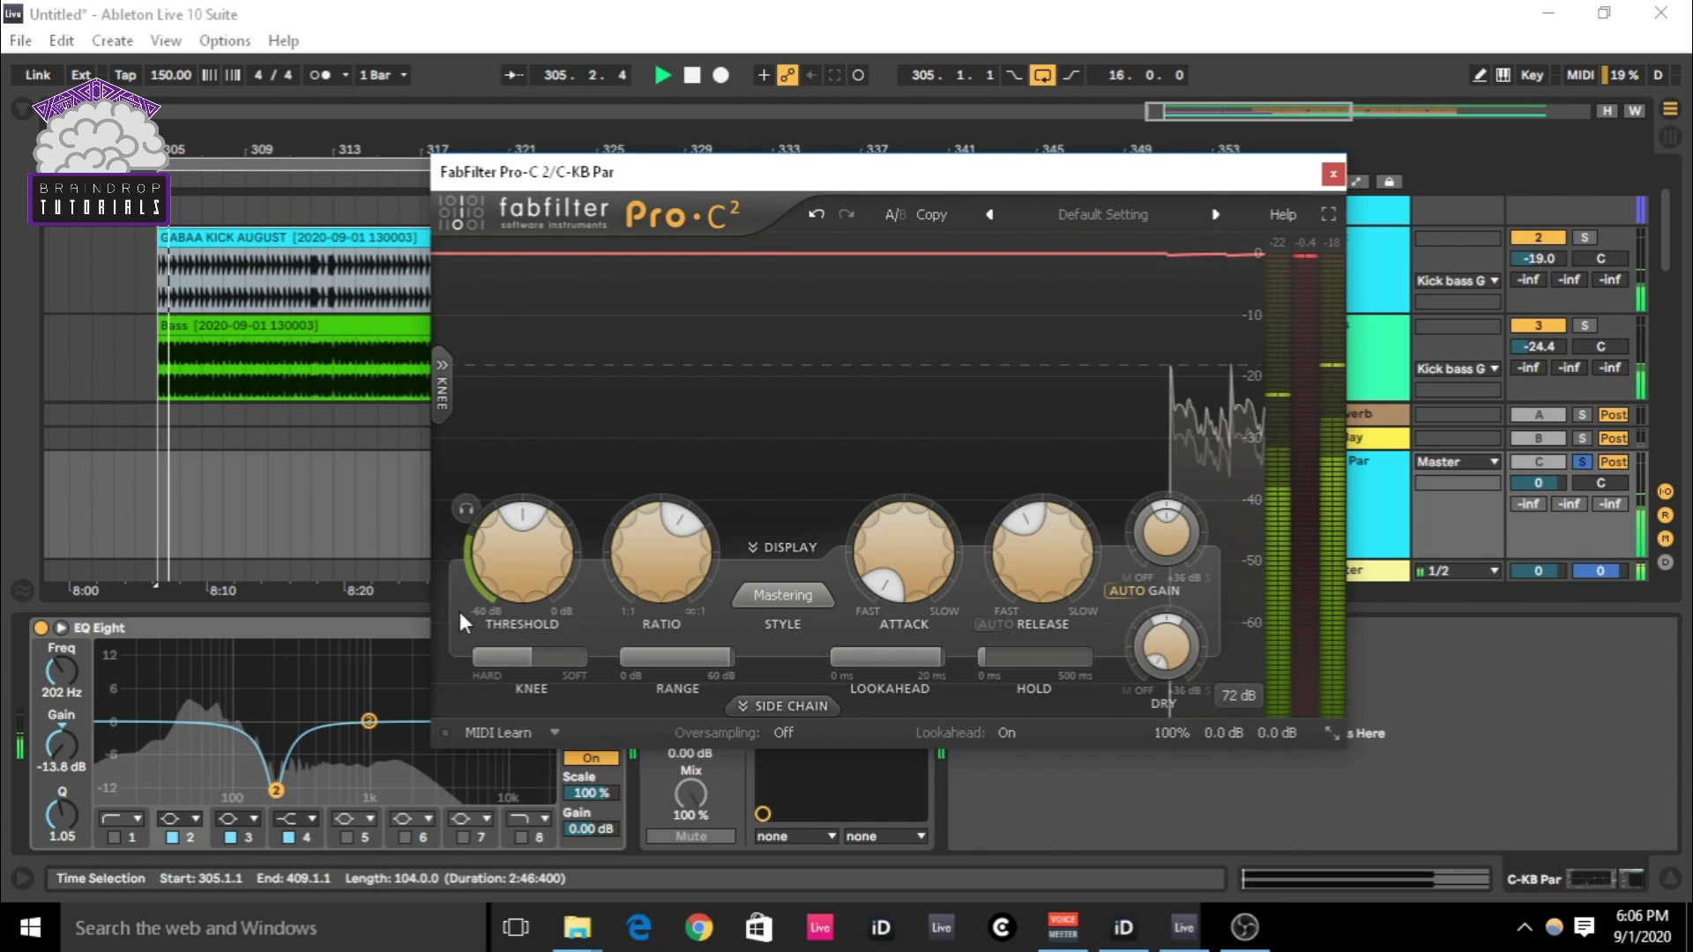
{"action": "left_click_drag", "start_coordinate": [507, 527], "coordinate": [479, 622]}
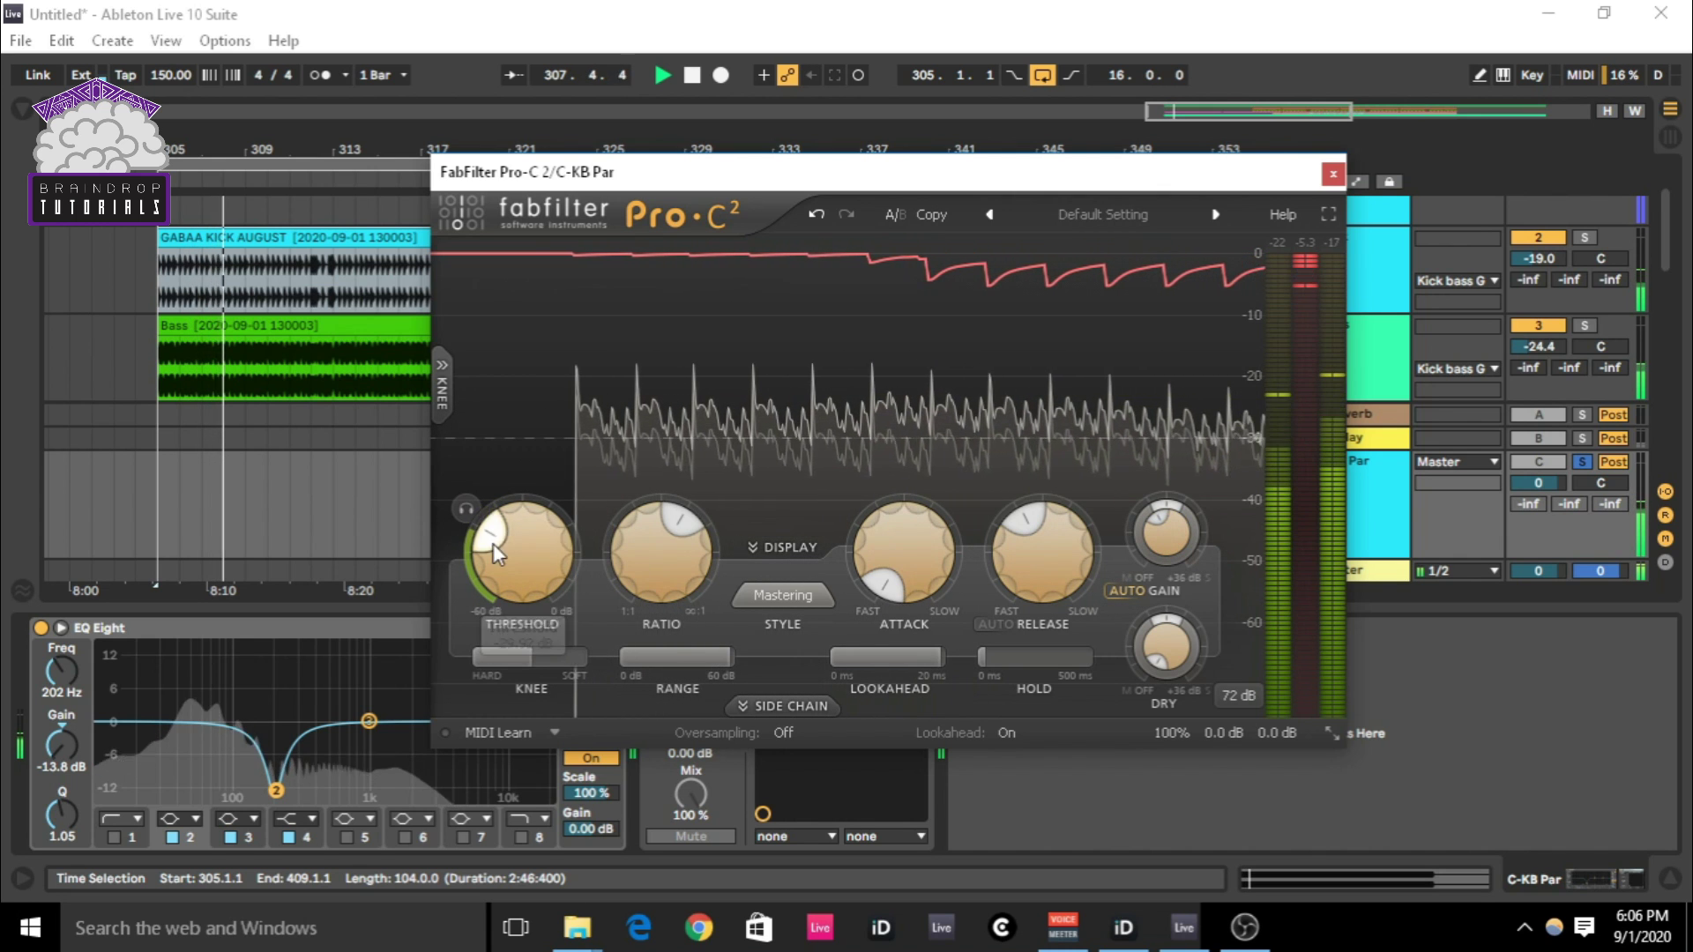
{"action": "left_click_drag", "start_coordinate": [494, 543], "coordinate": [512, 669]}
{"action": "left_click_drag", "start_coordinate": [665, 574], "coordinate": [669, 456]}
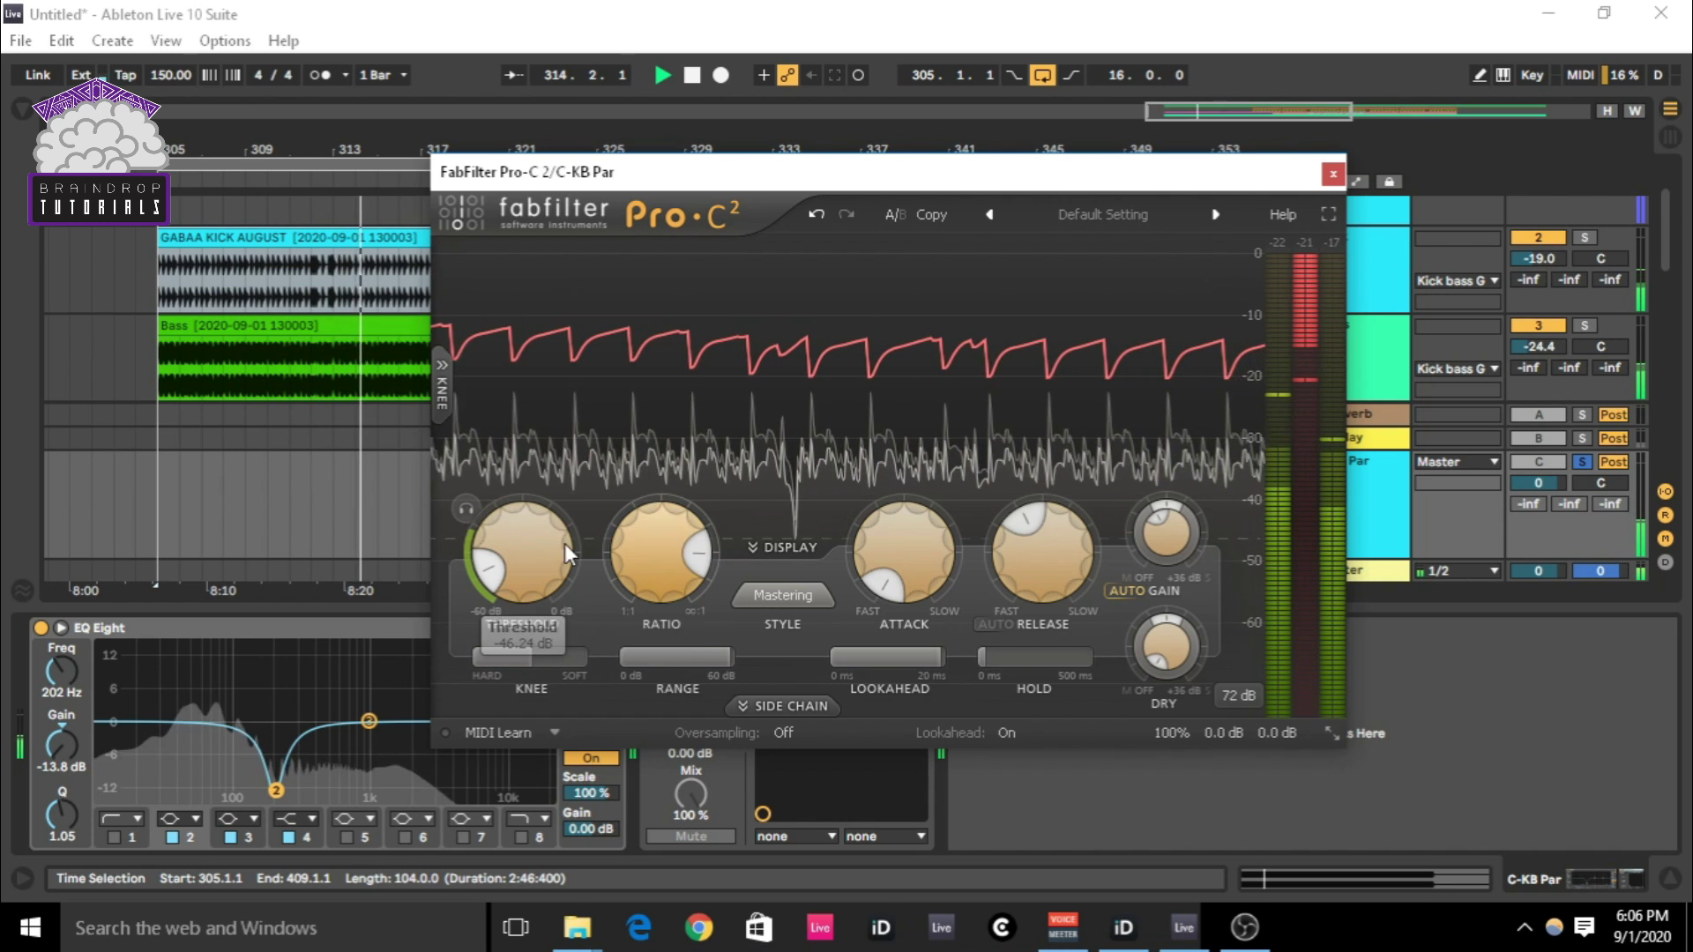
{"action": "mouse_move", "coordinate": [1060, 522]}
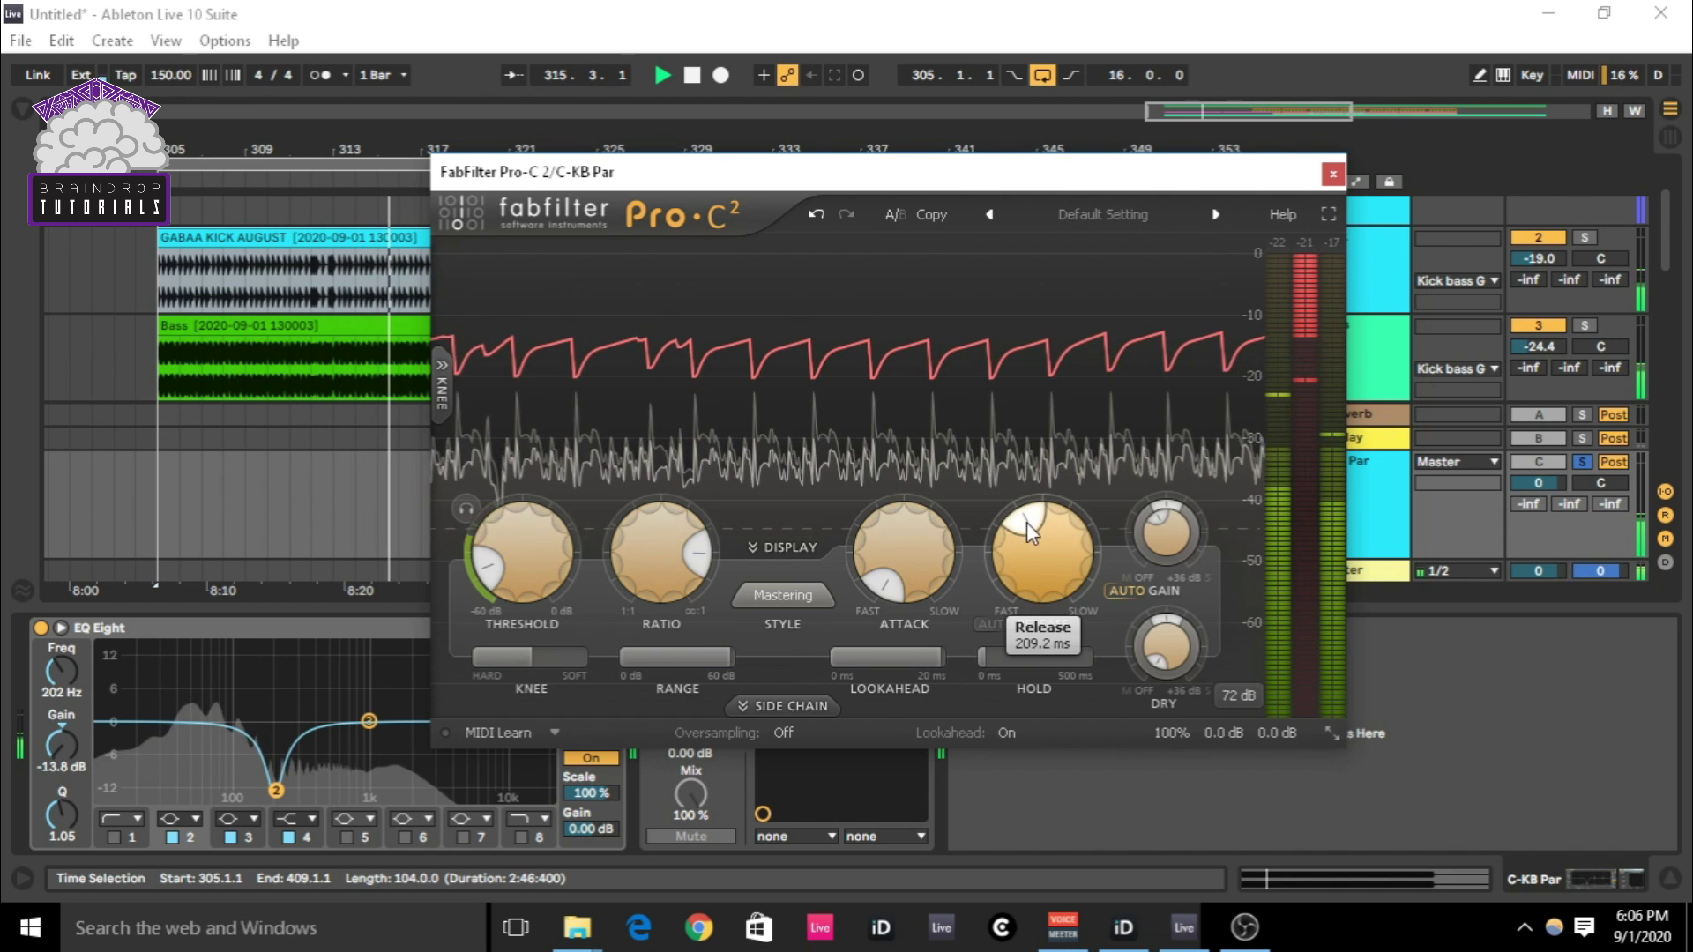
{"action": "left_click_drag", "start_coordinate": [1027, 522], "coordinate": [1019, 543]}
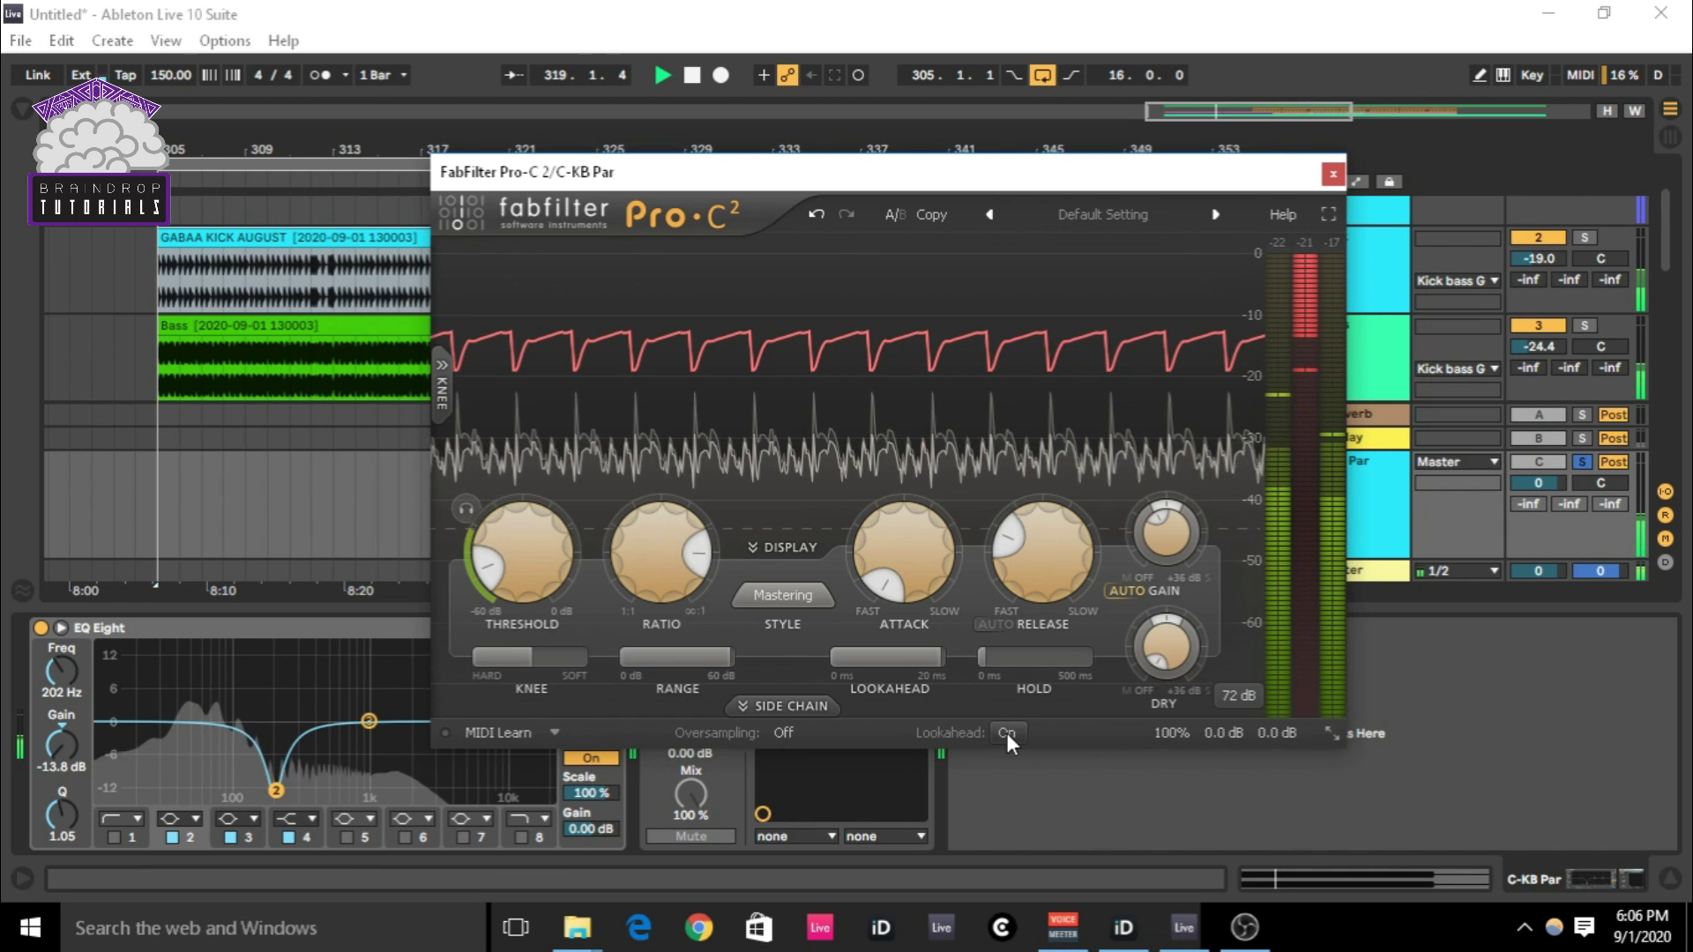
- Compare the loop with Pro-C 2's lookahead off and back on, then stop playback
{"action": "left_click", "coordinate": [1007, 733]}
{"action": "left_click", "coordinate": [1041, 763]}
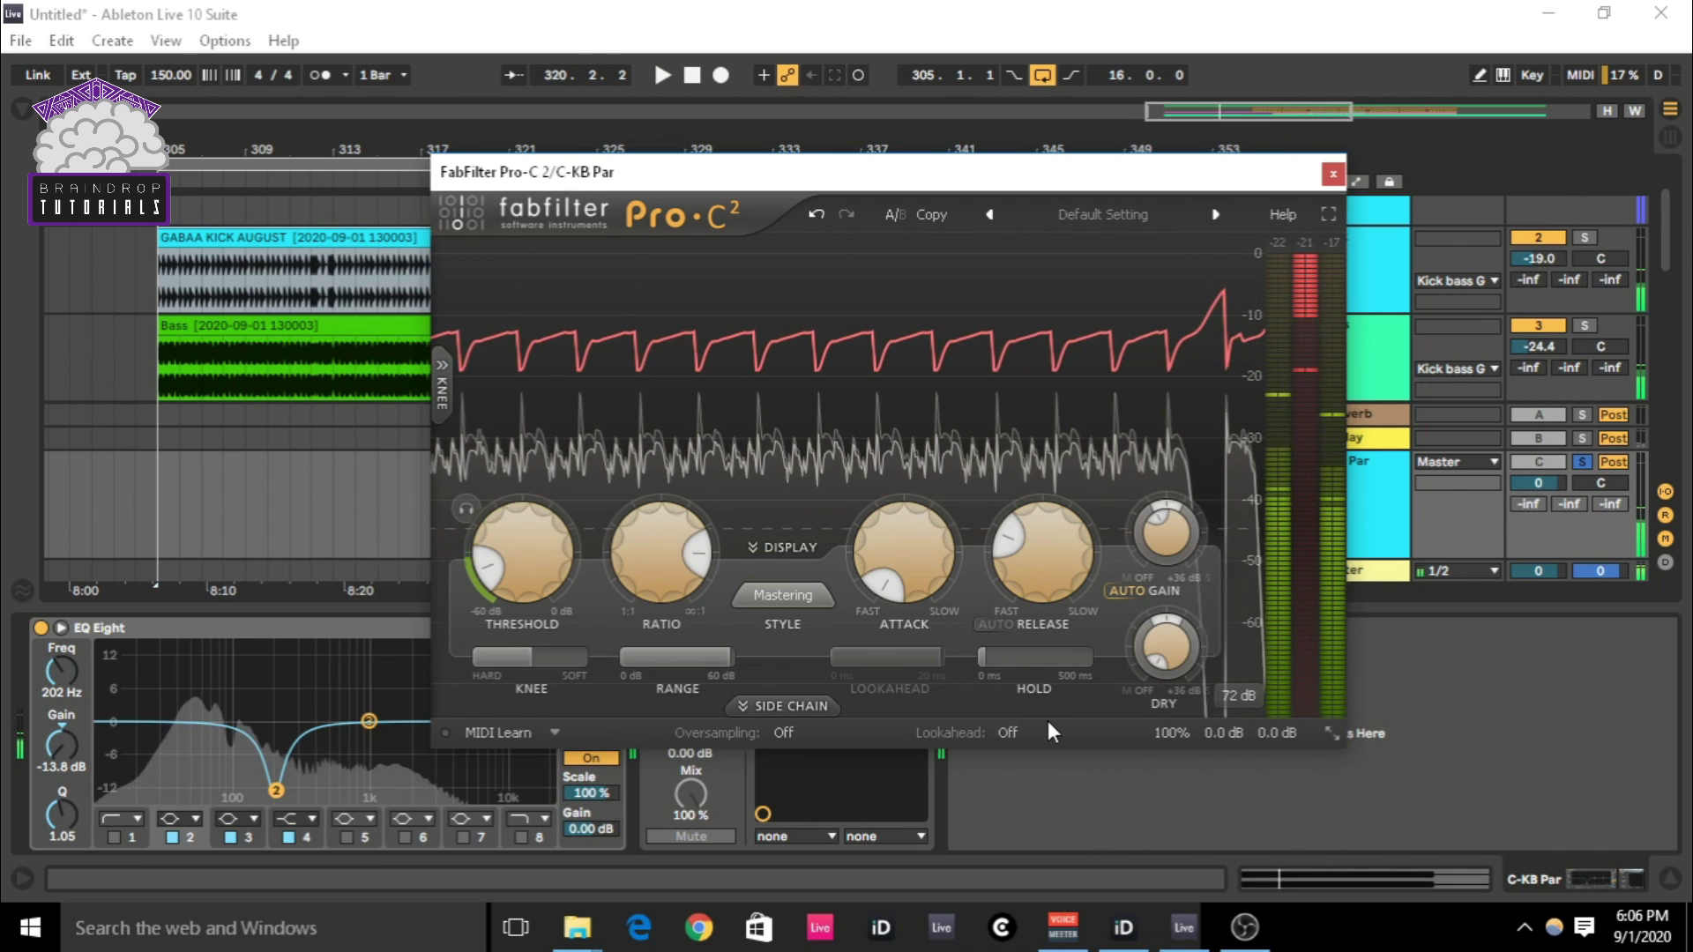
{"action": "key", "text": "space"}
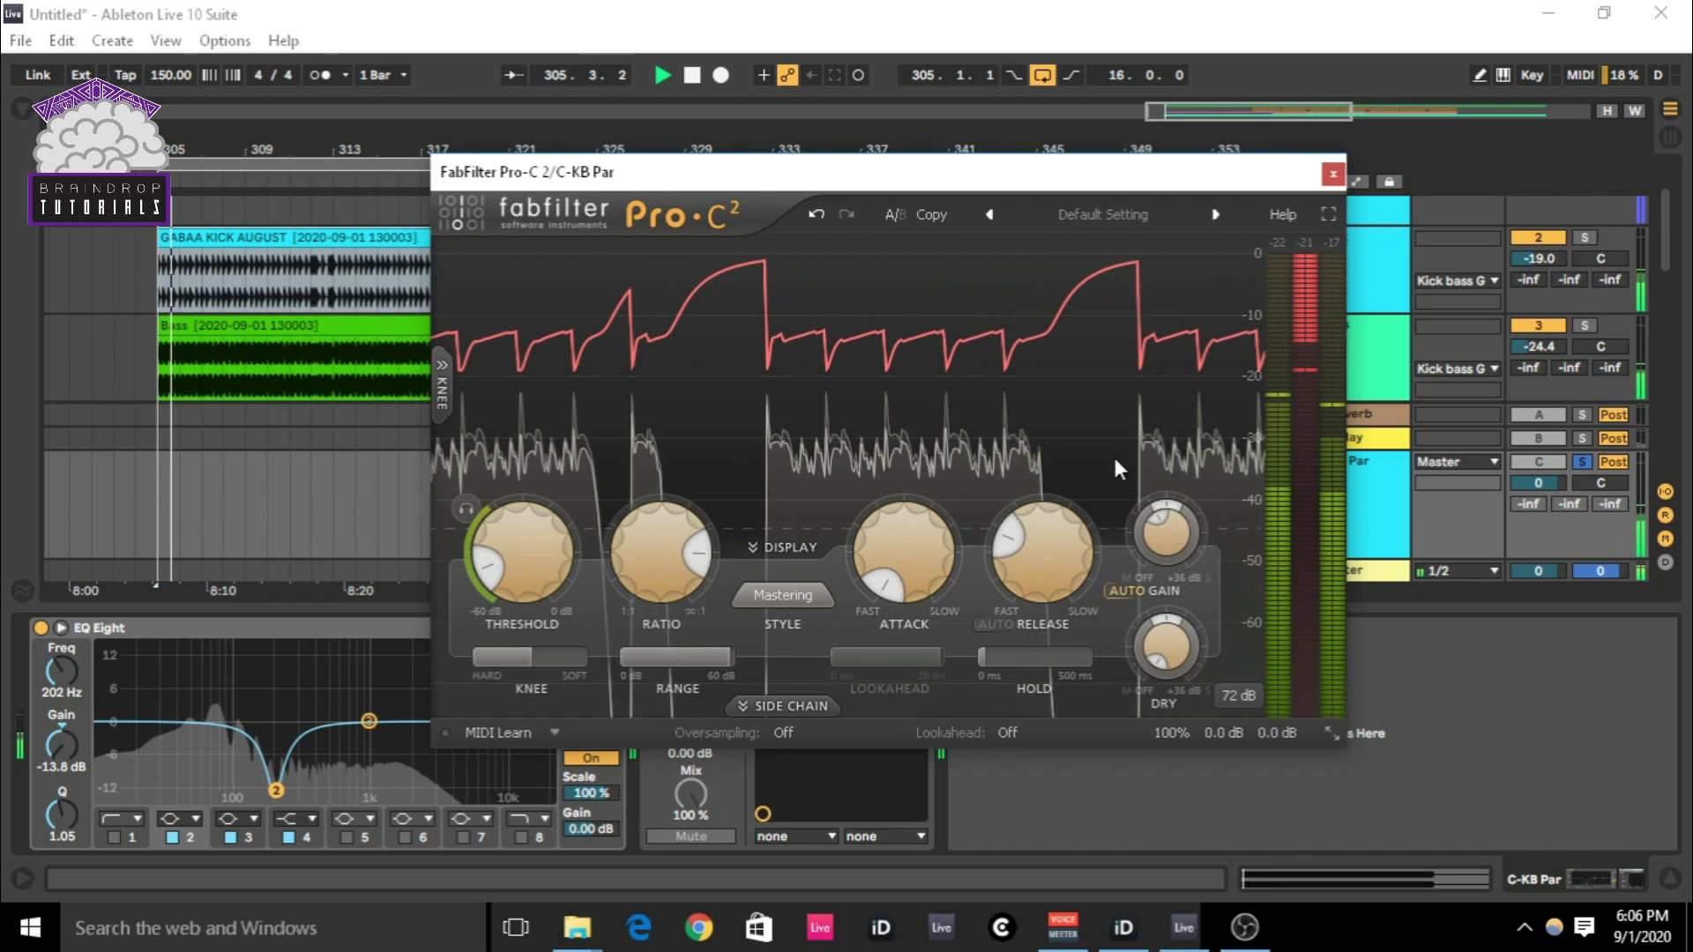
{"action": "key", "text": "space"}
{"action": "left_click", "coordinate": [1007, 732]}
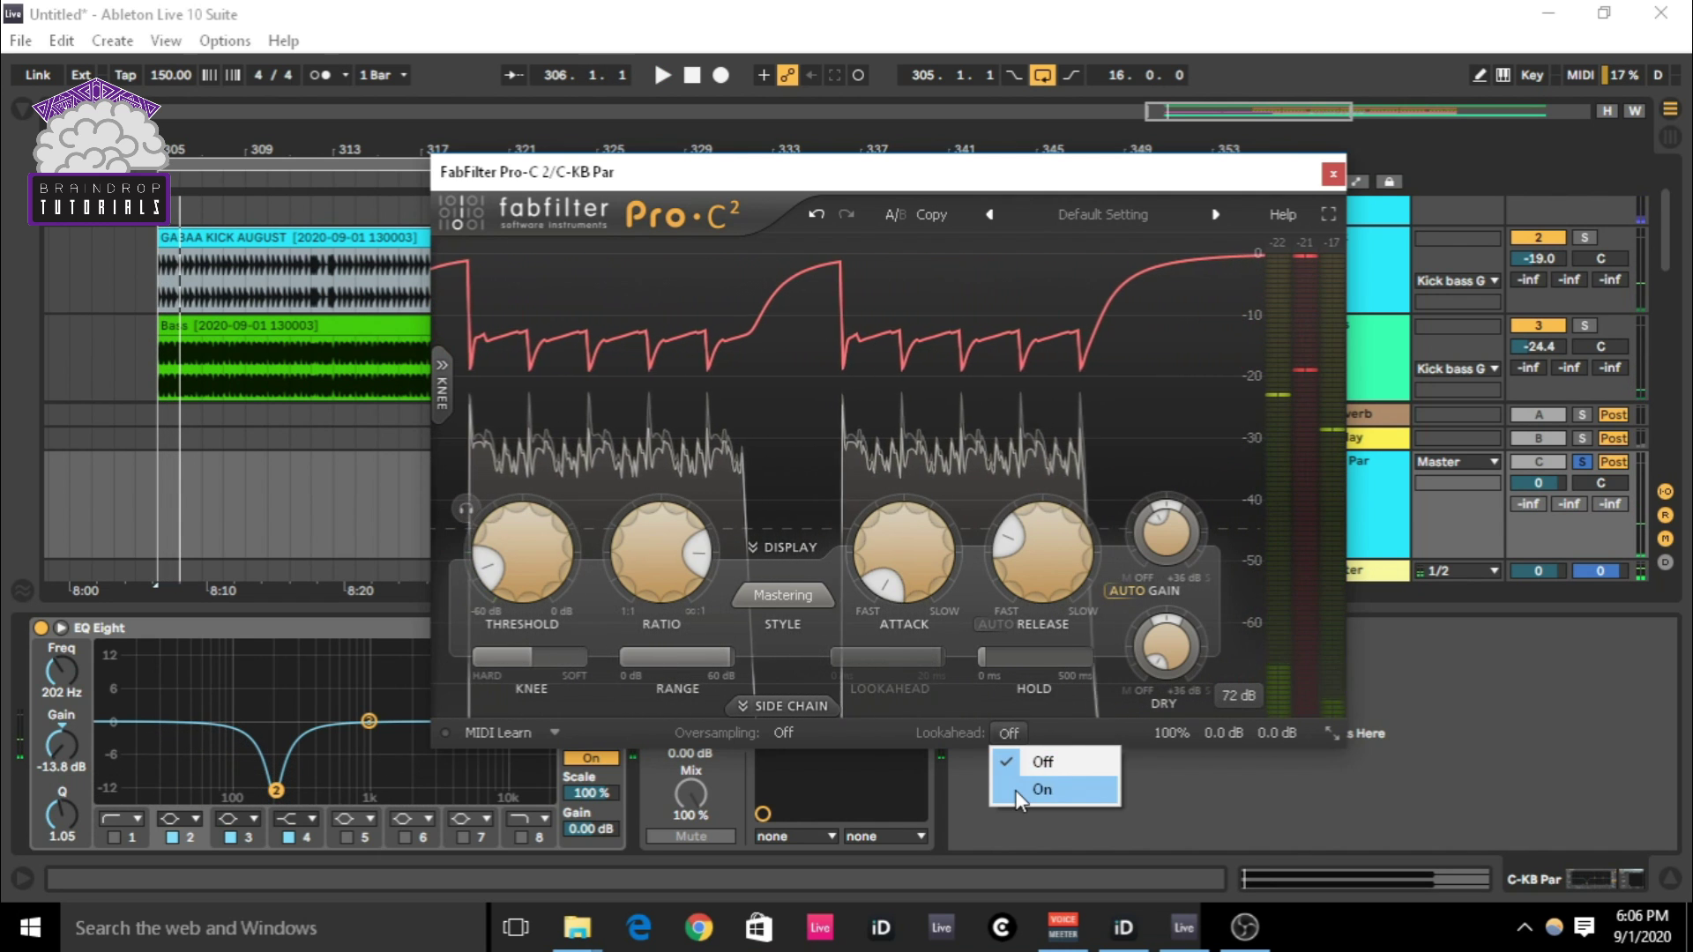
{"action": "left_click", "coordinate": [1020, 792]}
{"action": "key", "text": "space"}
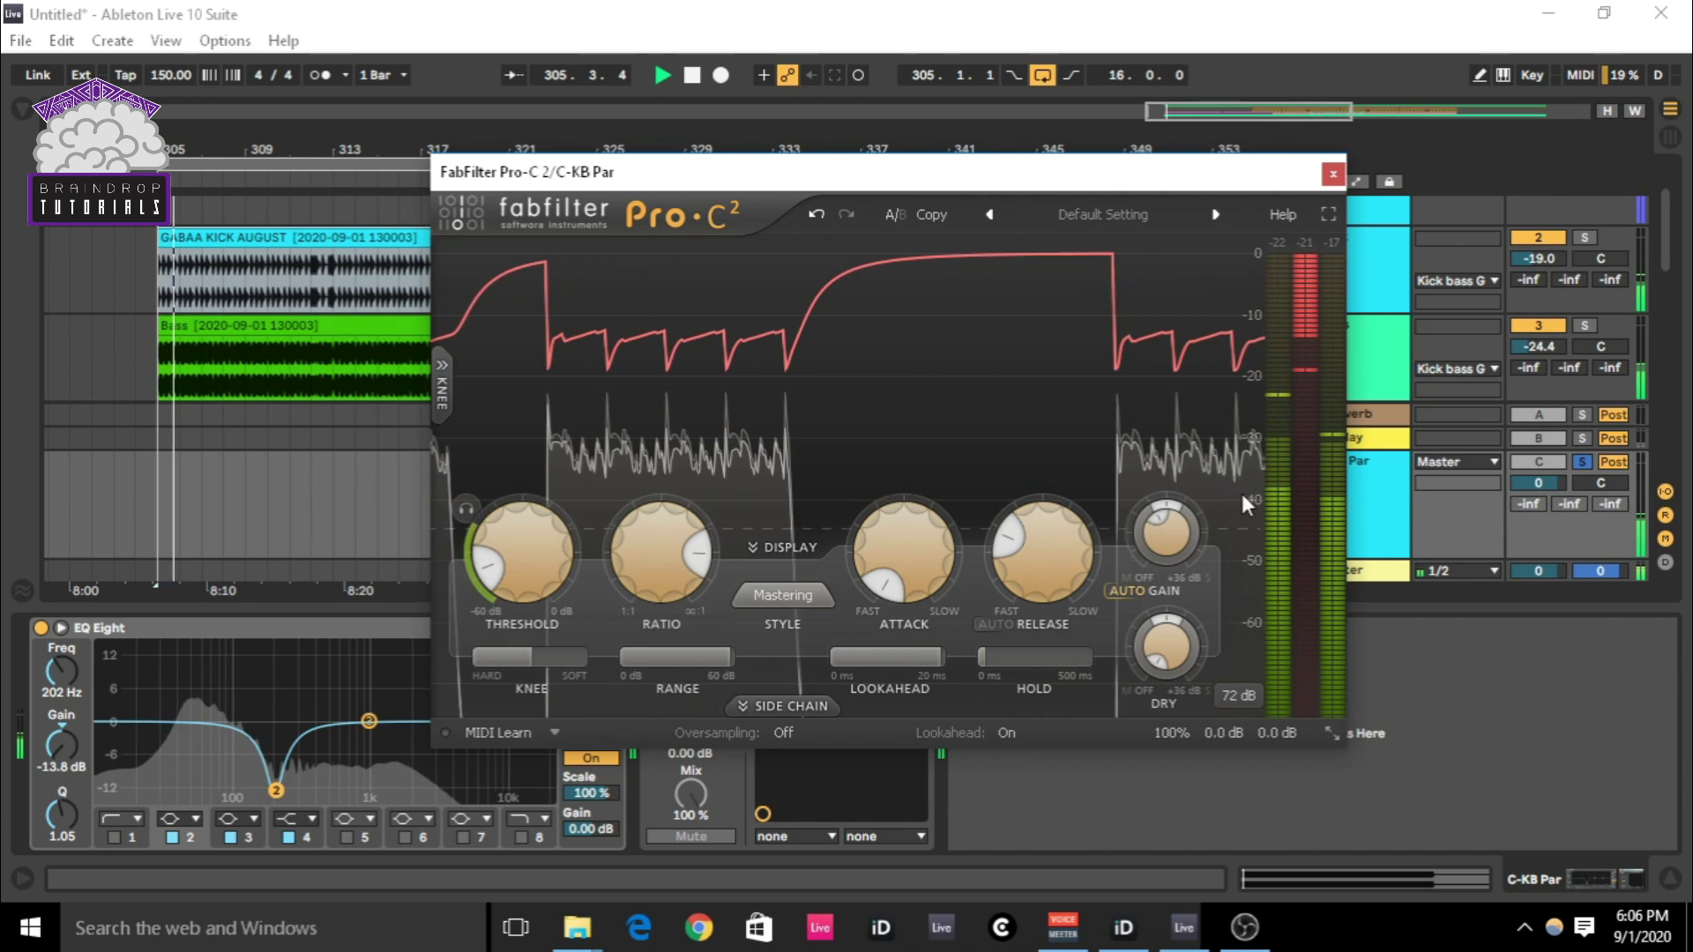
{"action": "mouse_move", "coordinate": [1171, 519]}
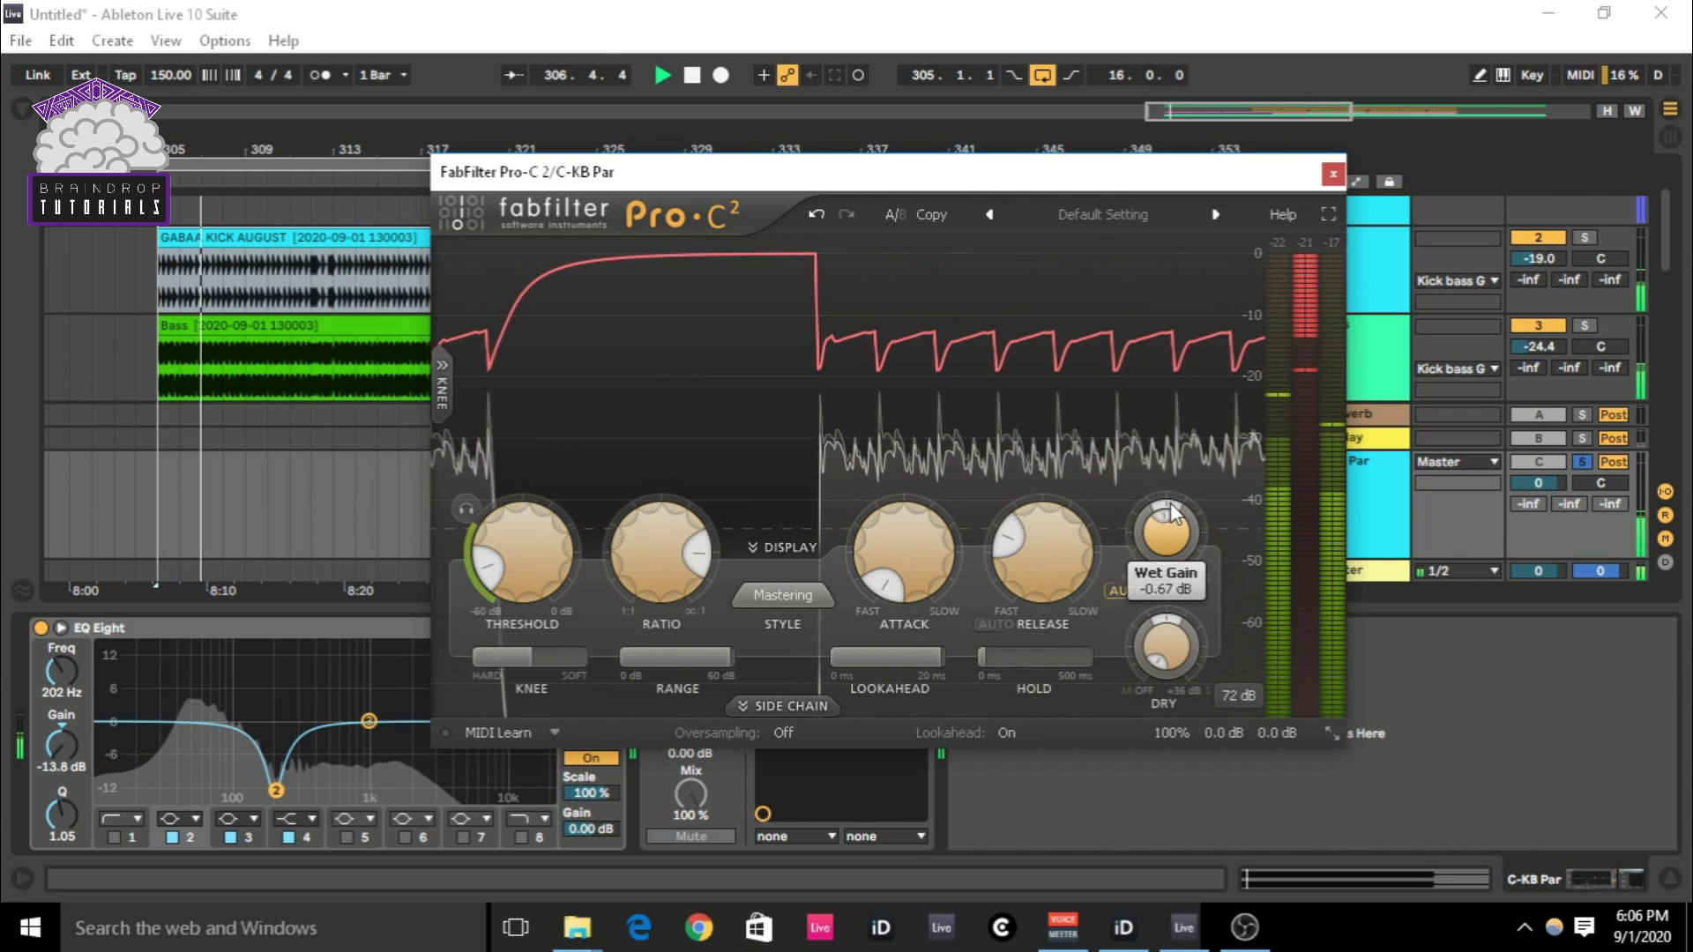
{"action": "mouse_move", "coordinate": [476, 540]}
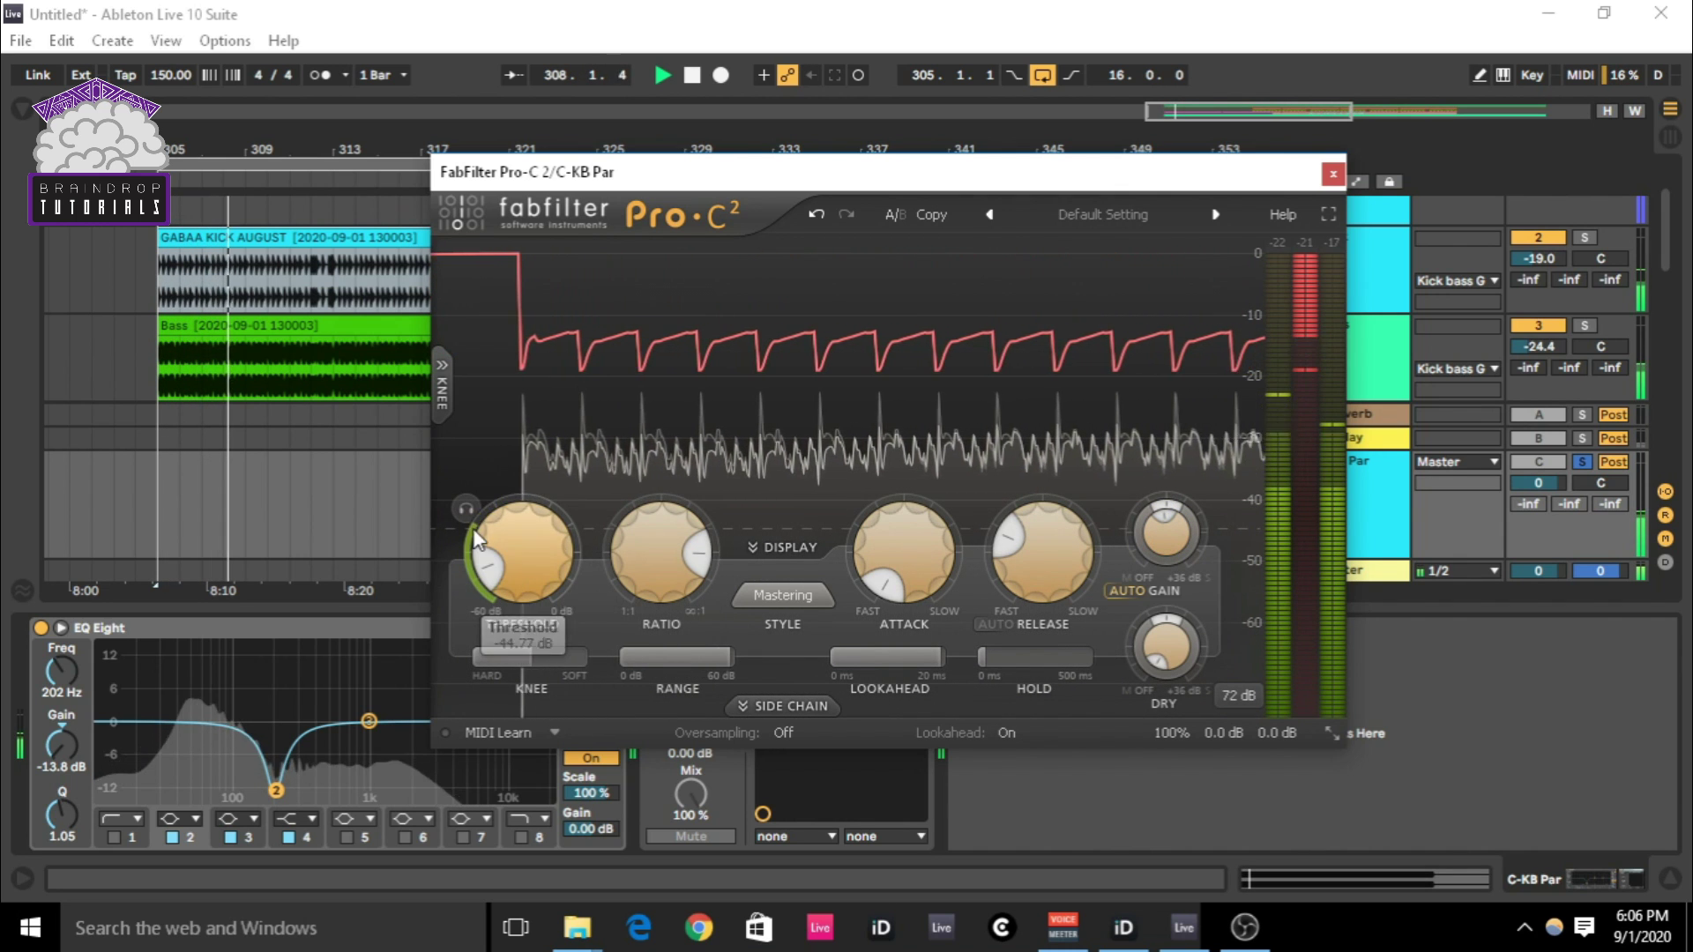
{"action": "key", "text": "space"}
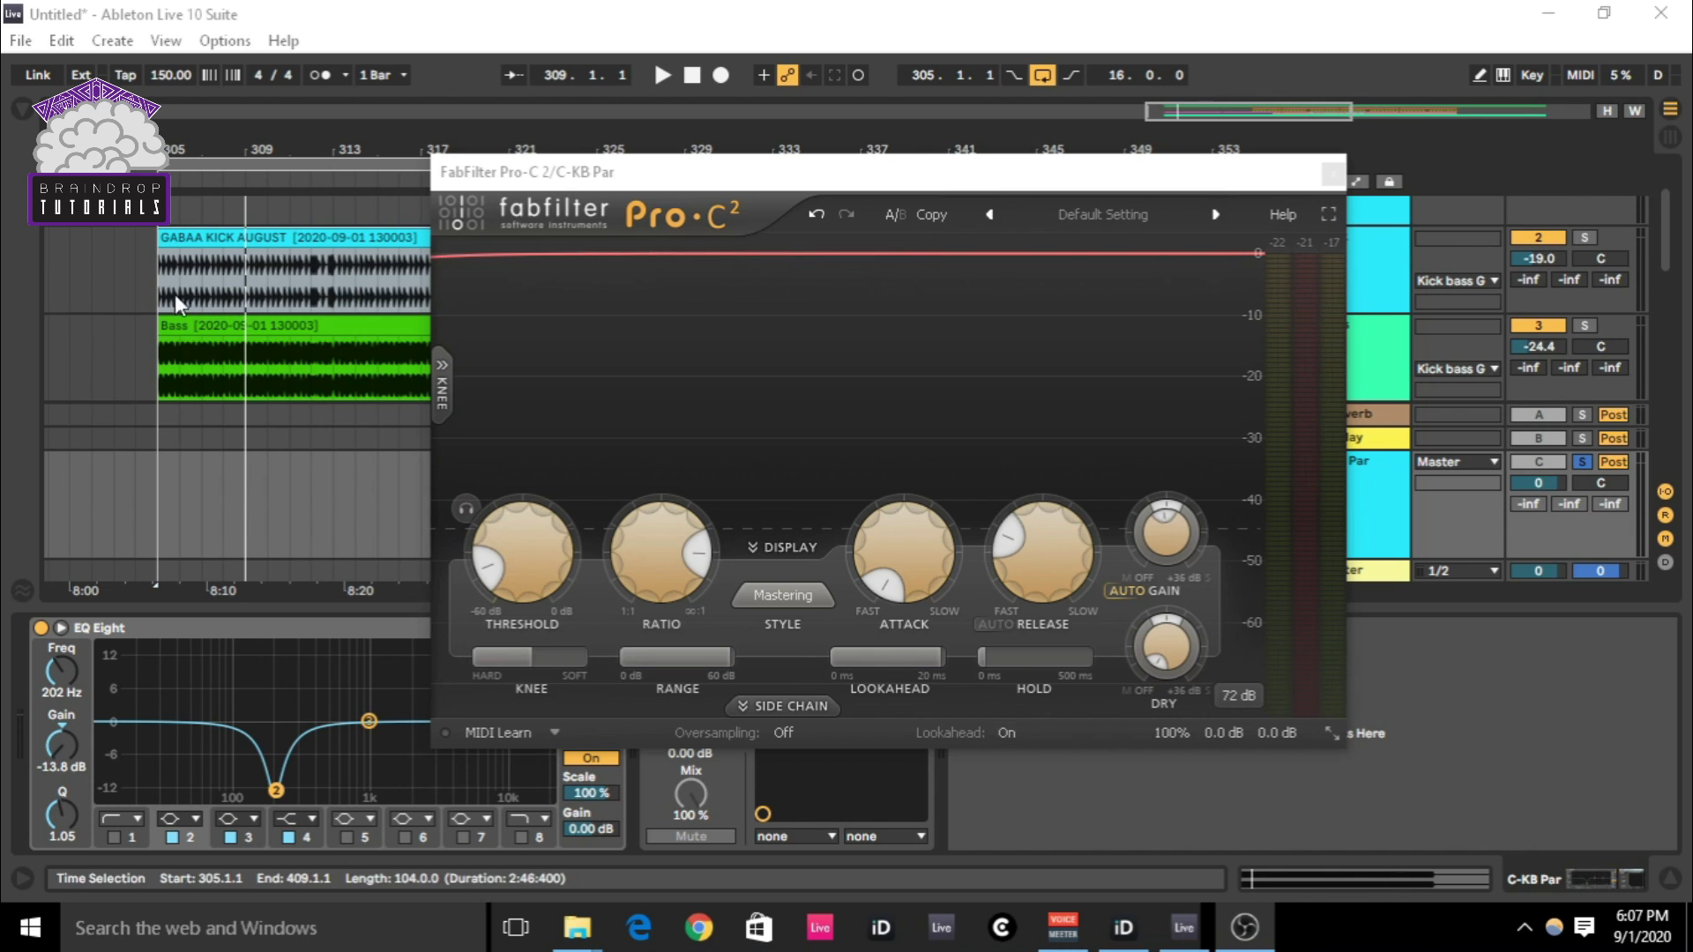
- Search the audio effects for "comp" and add the stock Compressor after Pro-C 2 on the KB Par return track
{"action": "left_click", "coordinate": [22, 109]}
{"action": "left_click_drag", "start_coordinate": [465, 181], "coordinate": [1433, 295]}
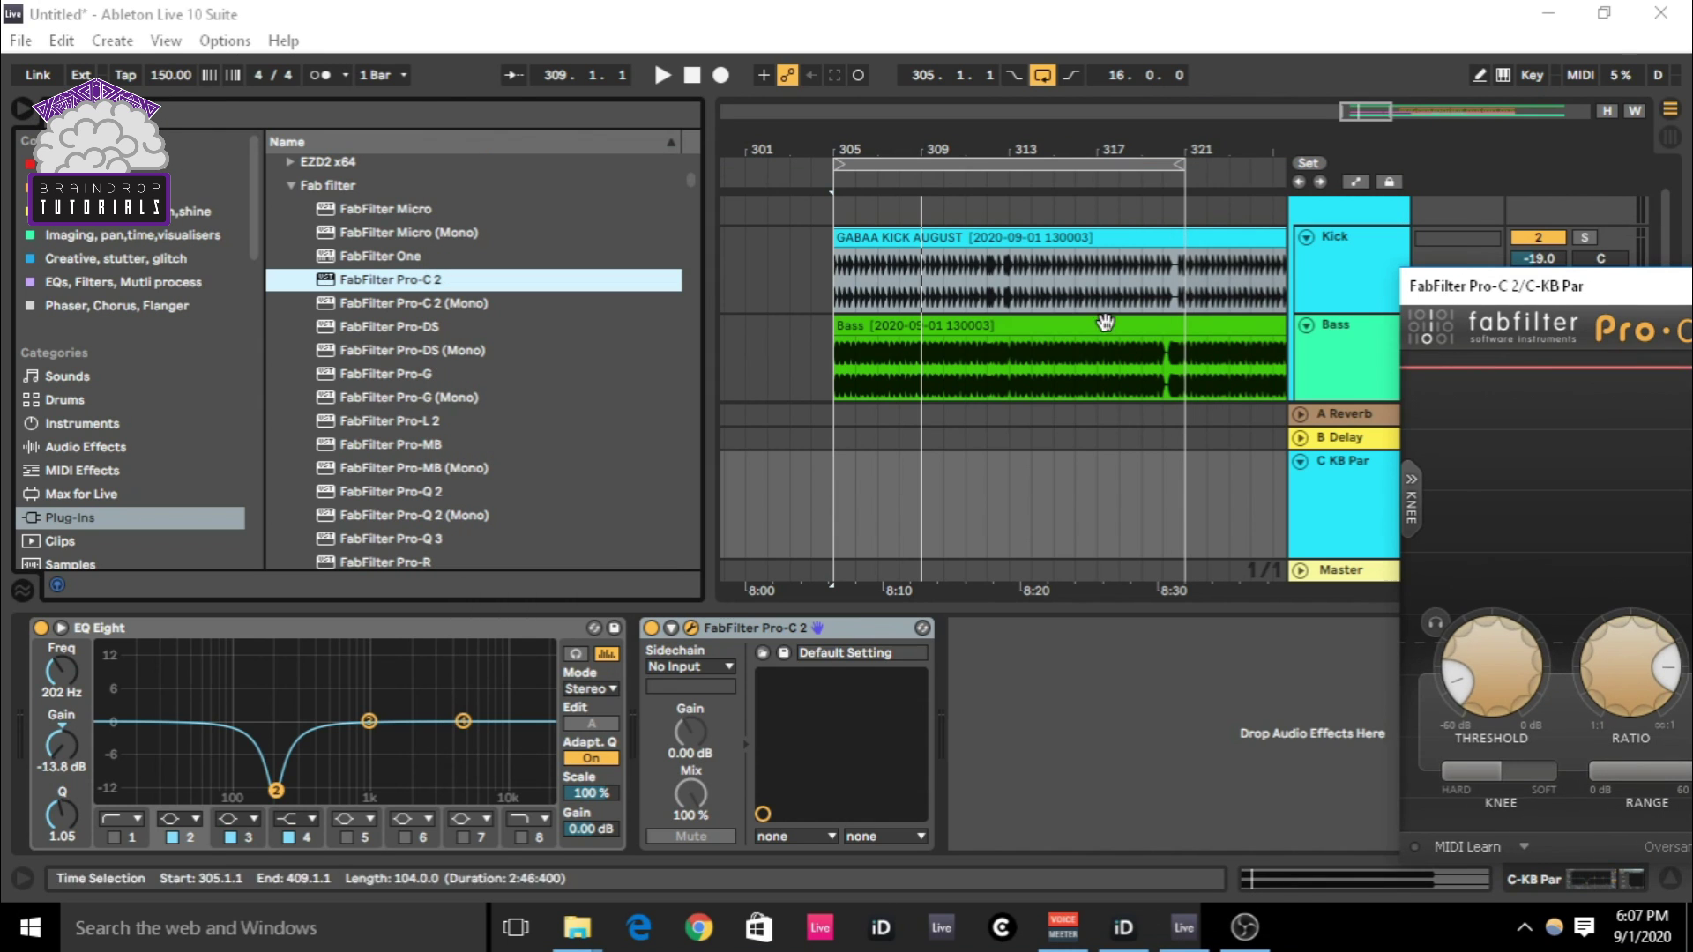
{"action": "left_click", "coordinate": [81, 446]}
{"action": "left_click", "coordinate": [559, 113]}
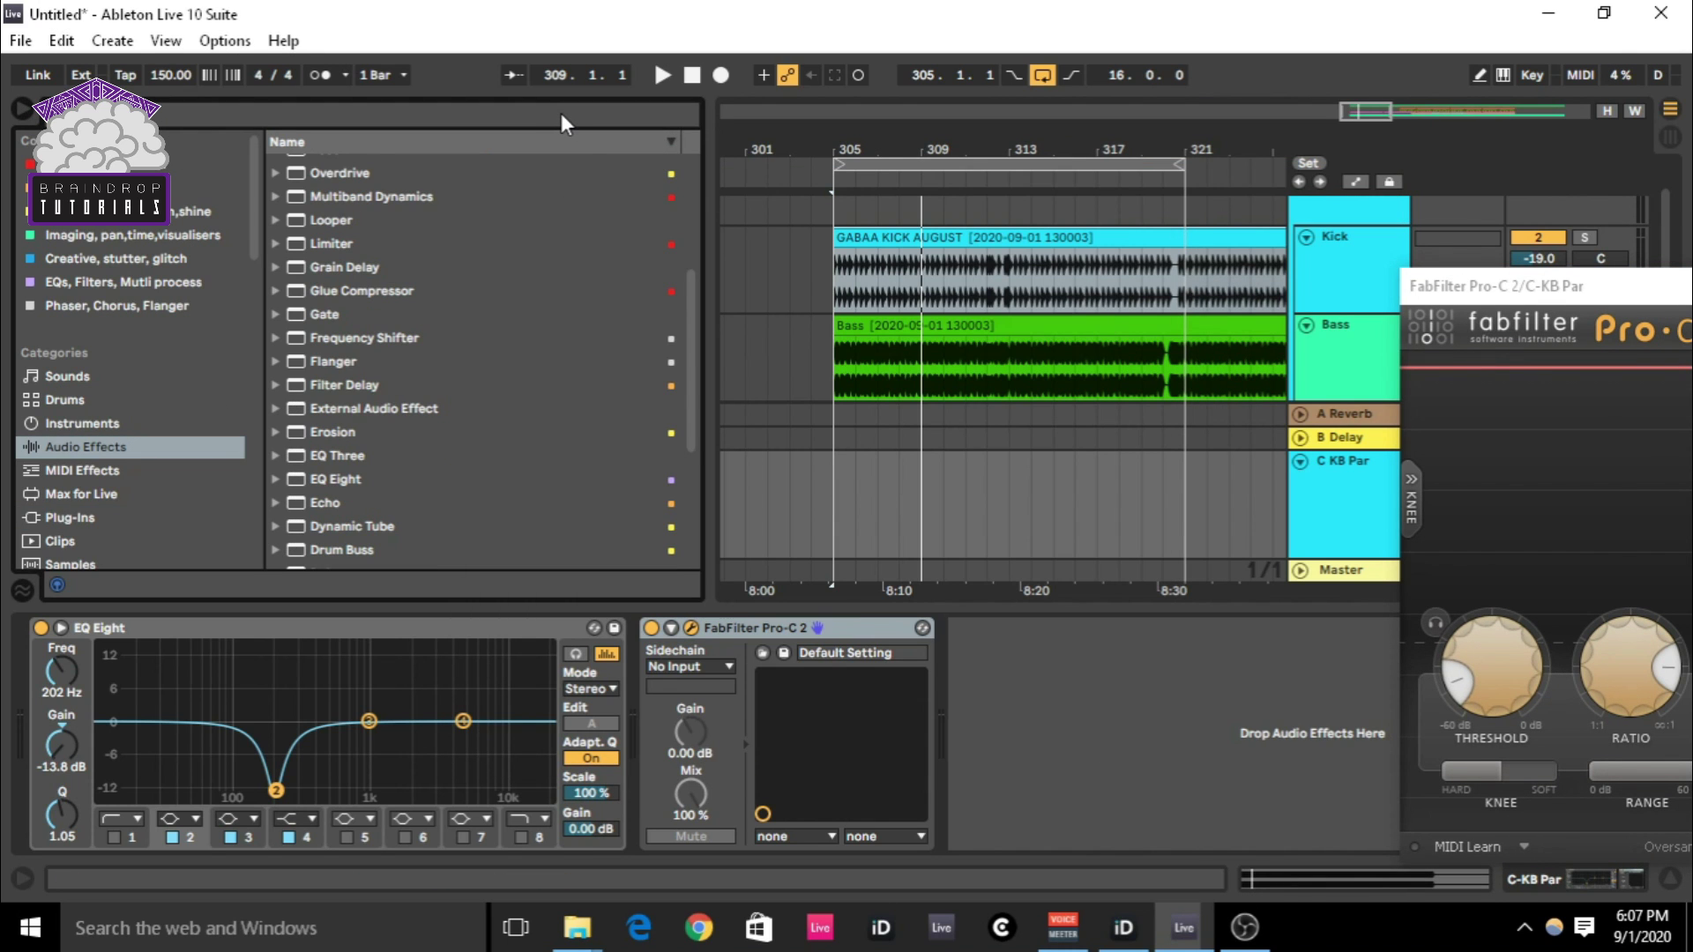
{"action": "type", "text": "comp"}
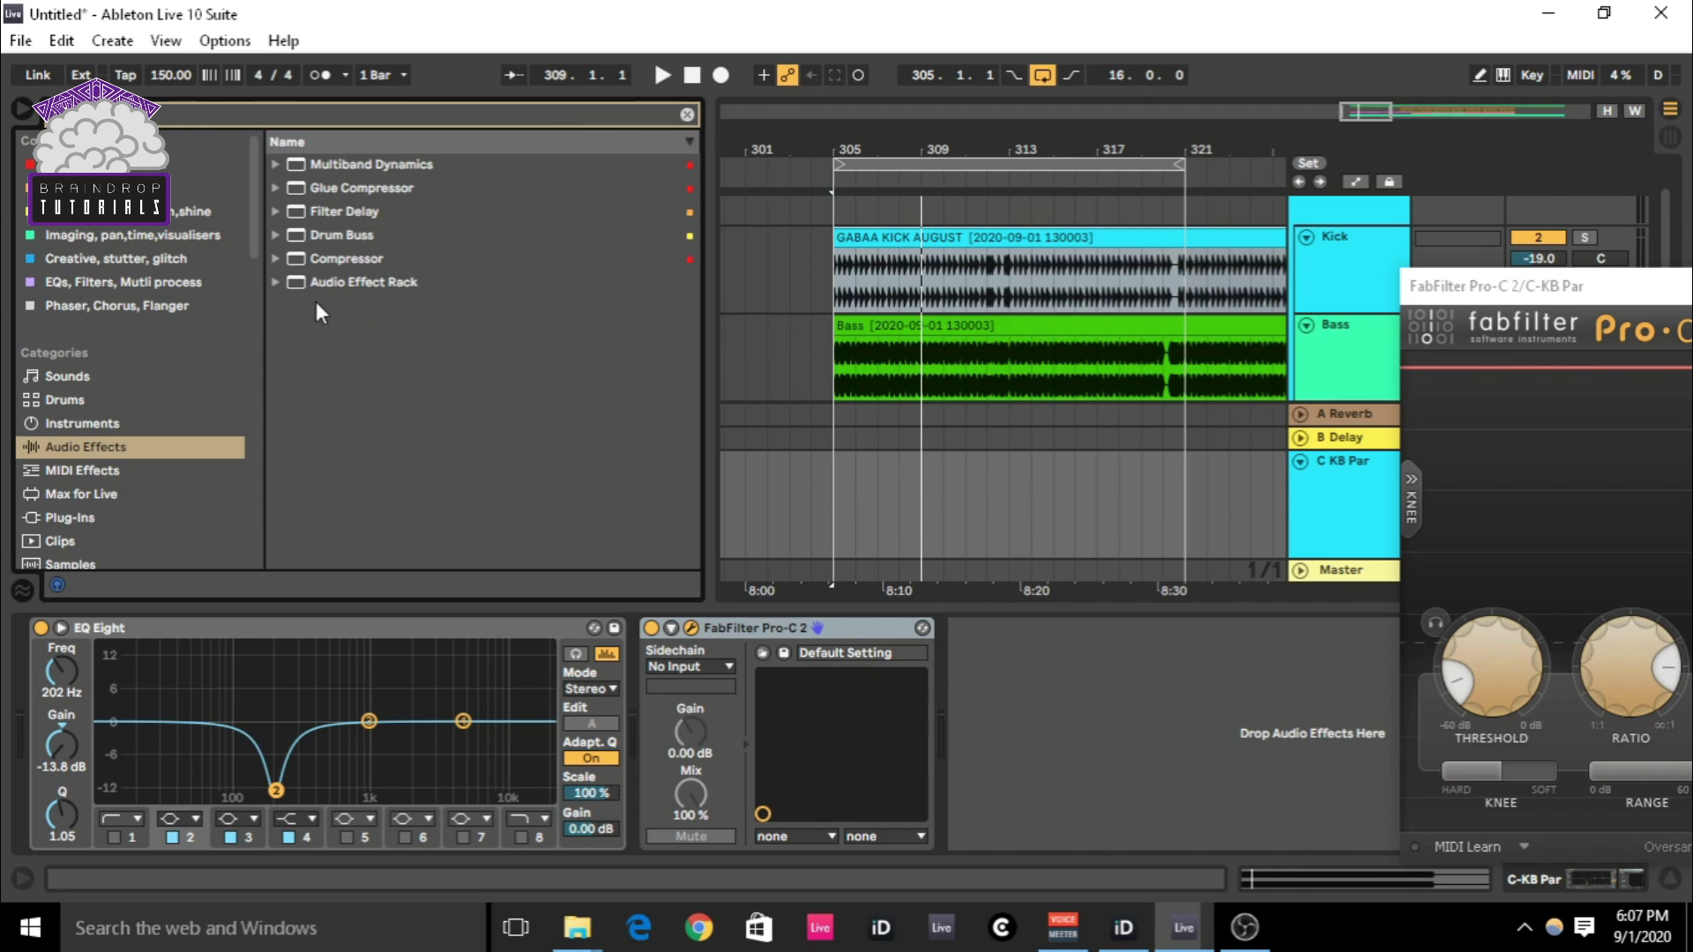
{"action": "left_click_drag", "start_coordinate": [347, 259], "coordinate": [1048, 715]}
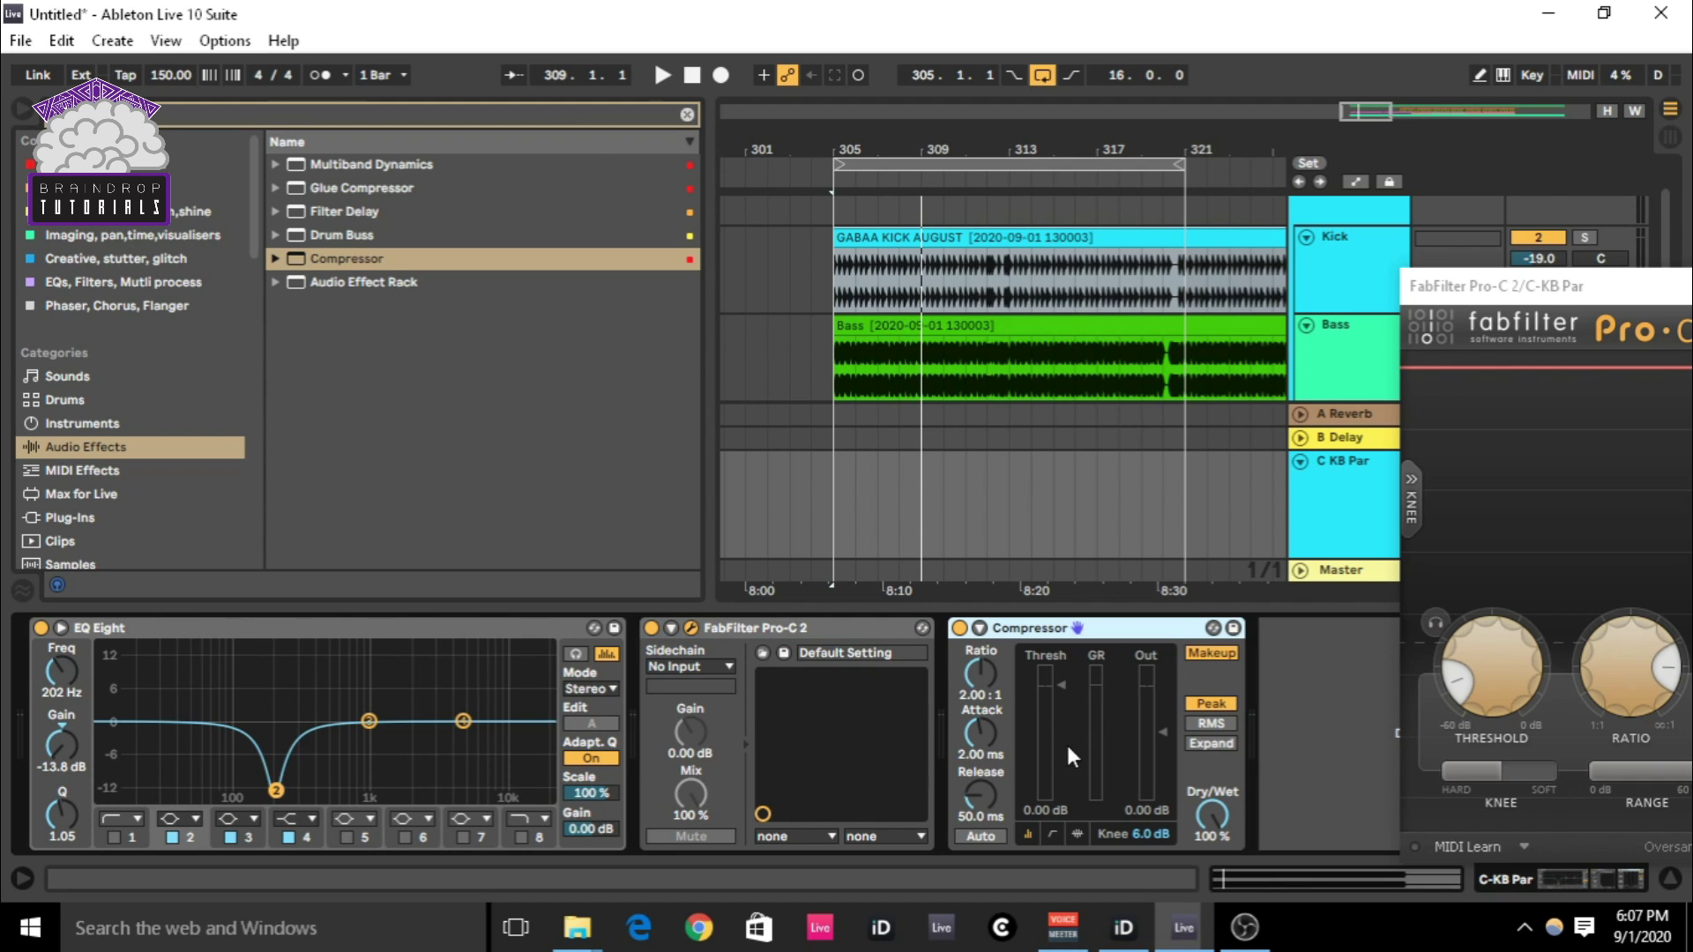
- Switch the stock Compressor to its activity view and open its lookahead time choices
{"action": "left_click", "coordinate": [1077, 833]}
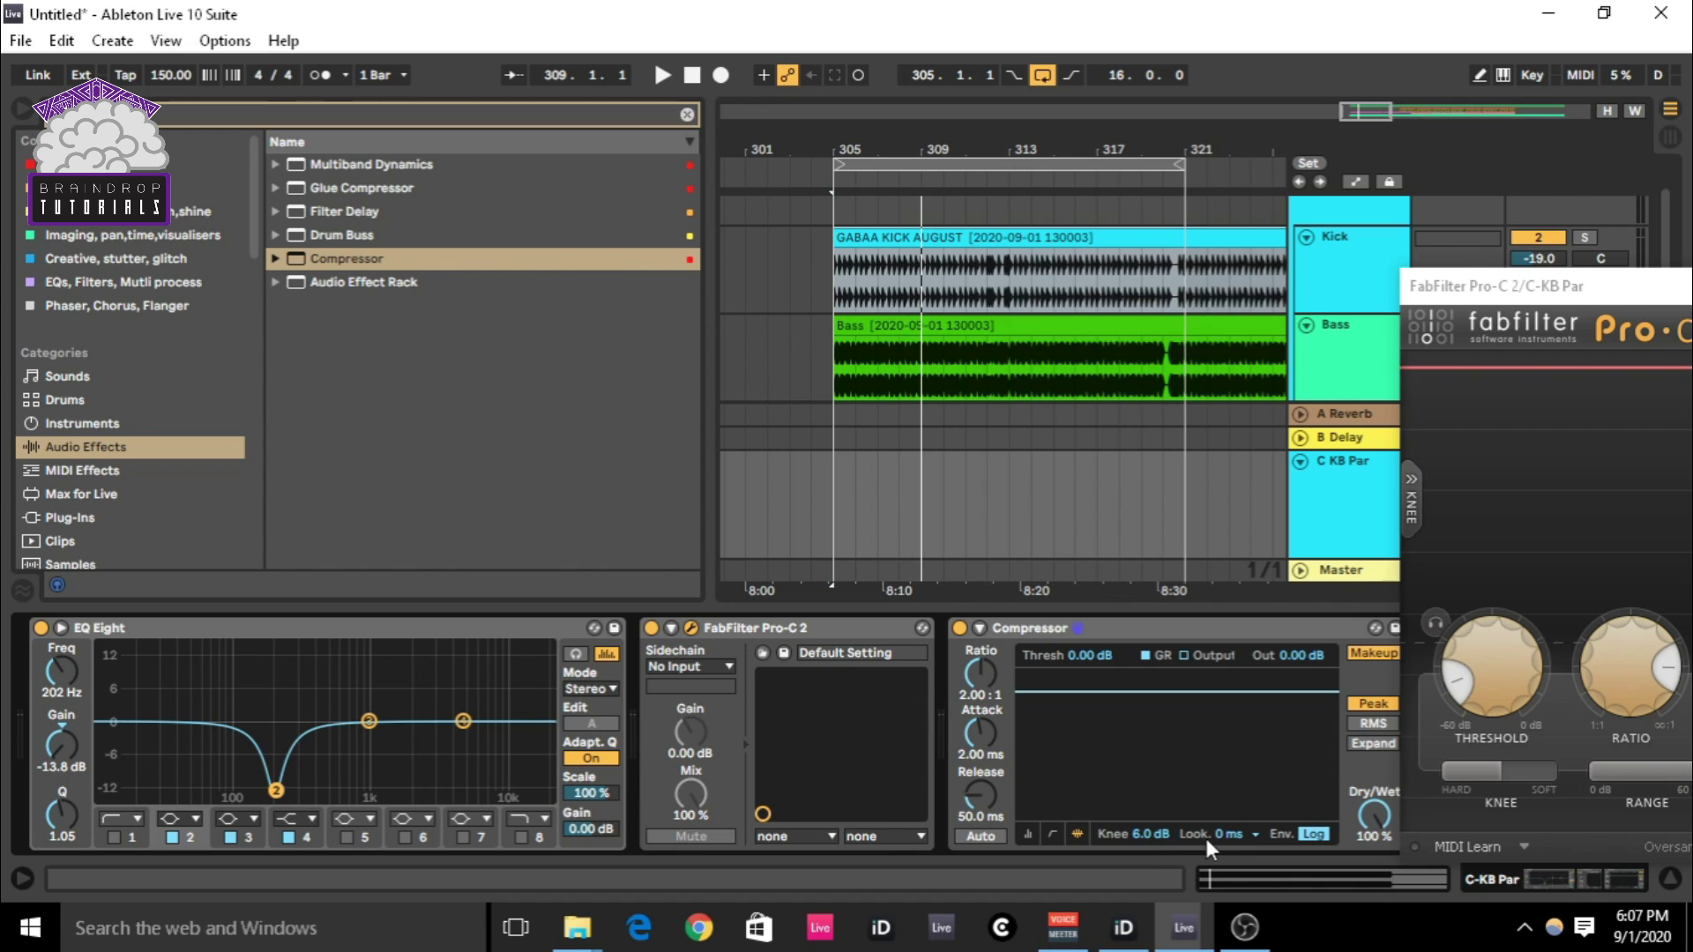
{"action": "left_click", "coordinate": [1254, 834]}
{"action": "left_click", "coordinate": [1127, 624]}
- Delete the stock Compressor from the KB Par return track and bring the Pro-C 2 window back to the middle
{"action": "left_click_drag", "start_coordinate": [1493, 284], "coordinate": [247, 97]}
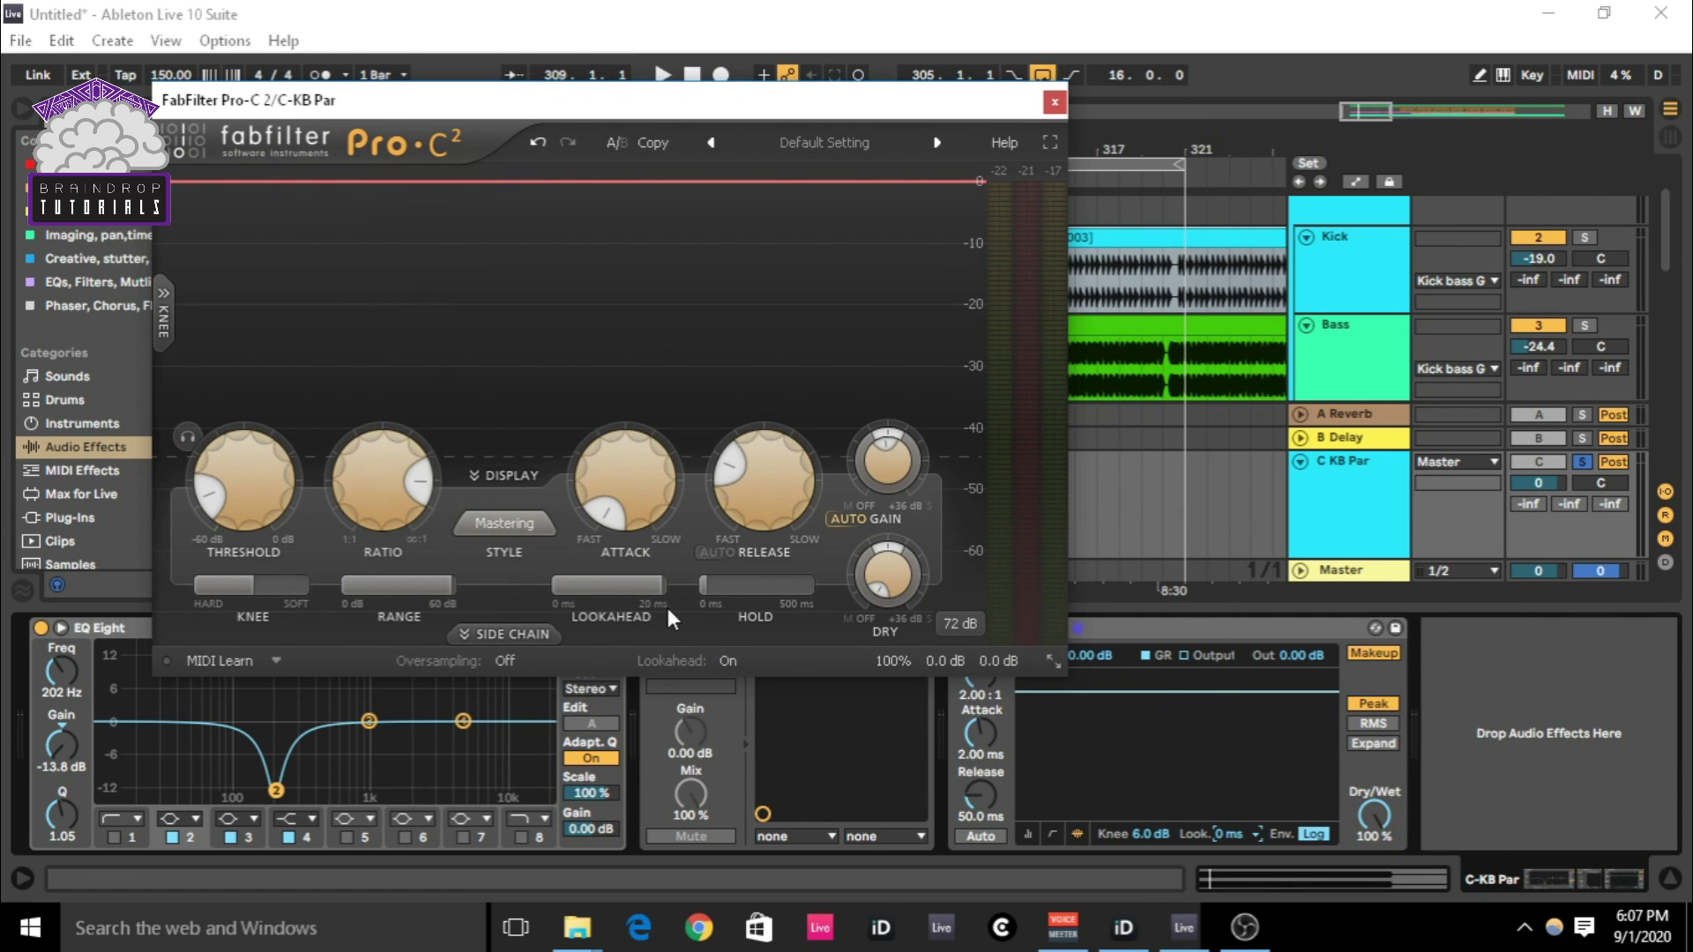
{"action": "left_click", "coordinate": [1280, 631]}
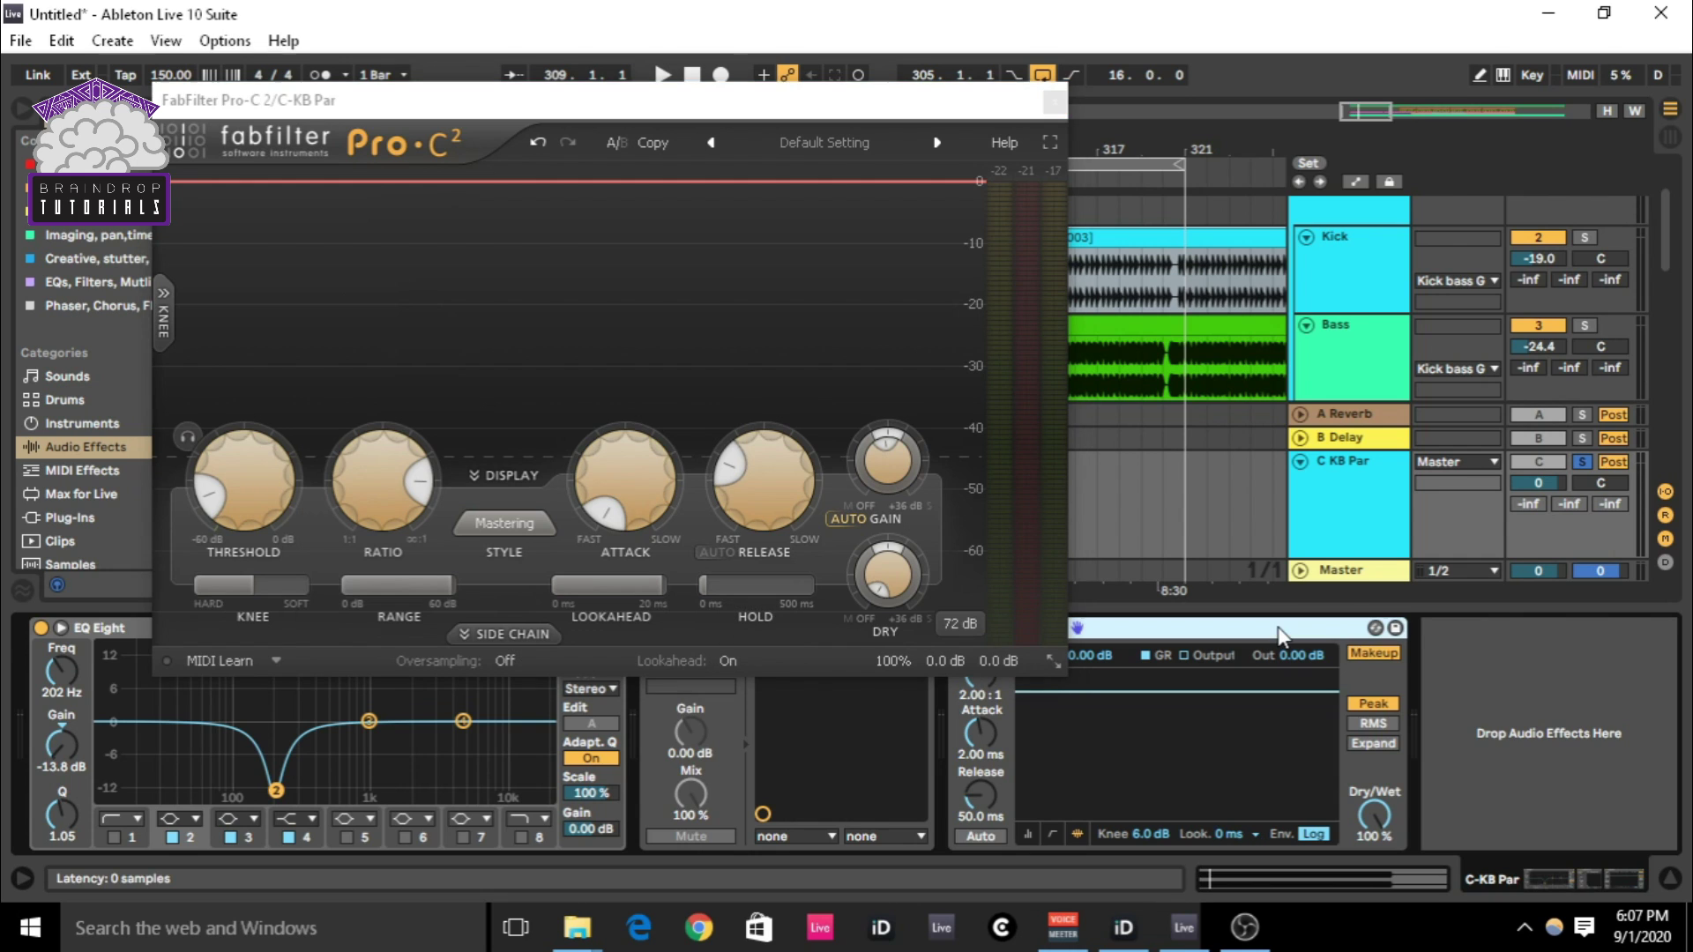
{"action": "key", "text": "Delete"}
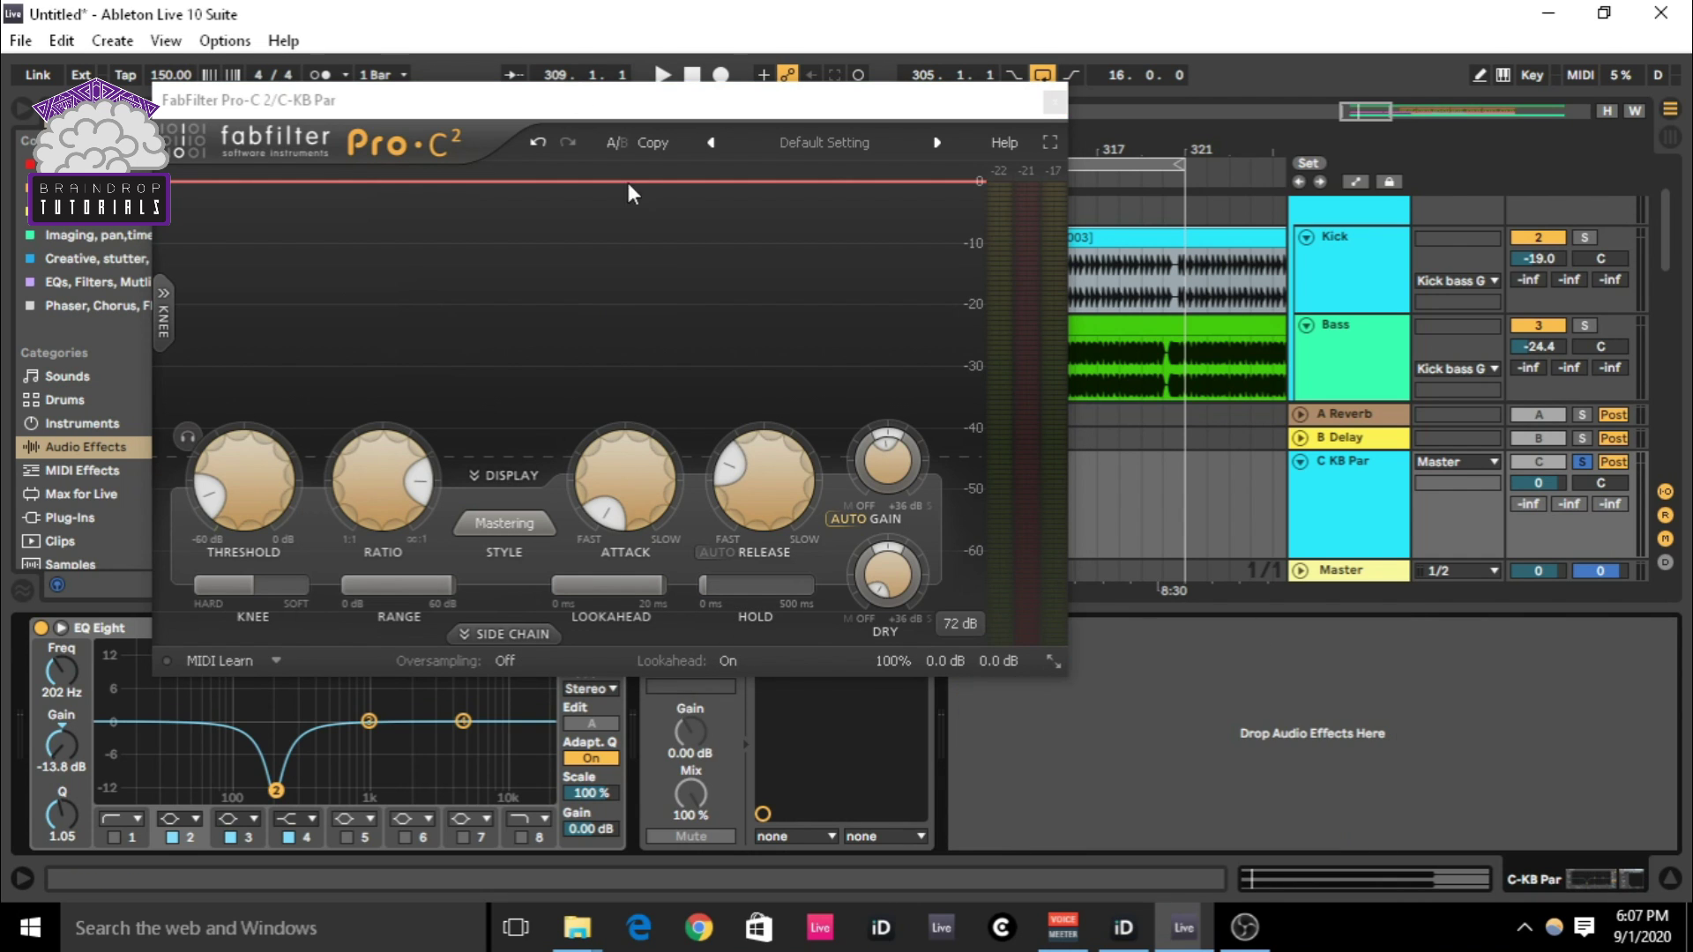
{"action": "left_click_drag", "start_coordinate": [530, 97], "coordinate": [563, 117]}
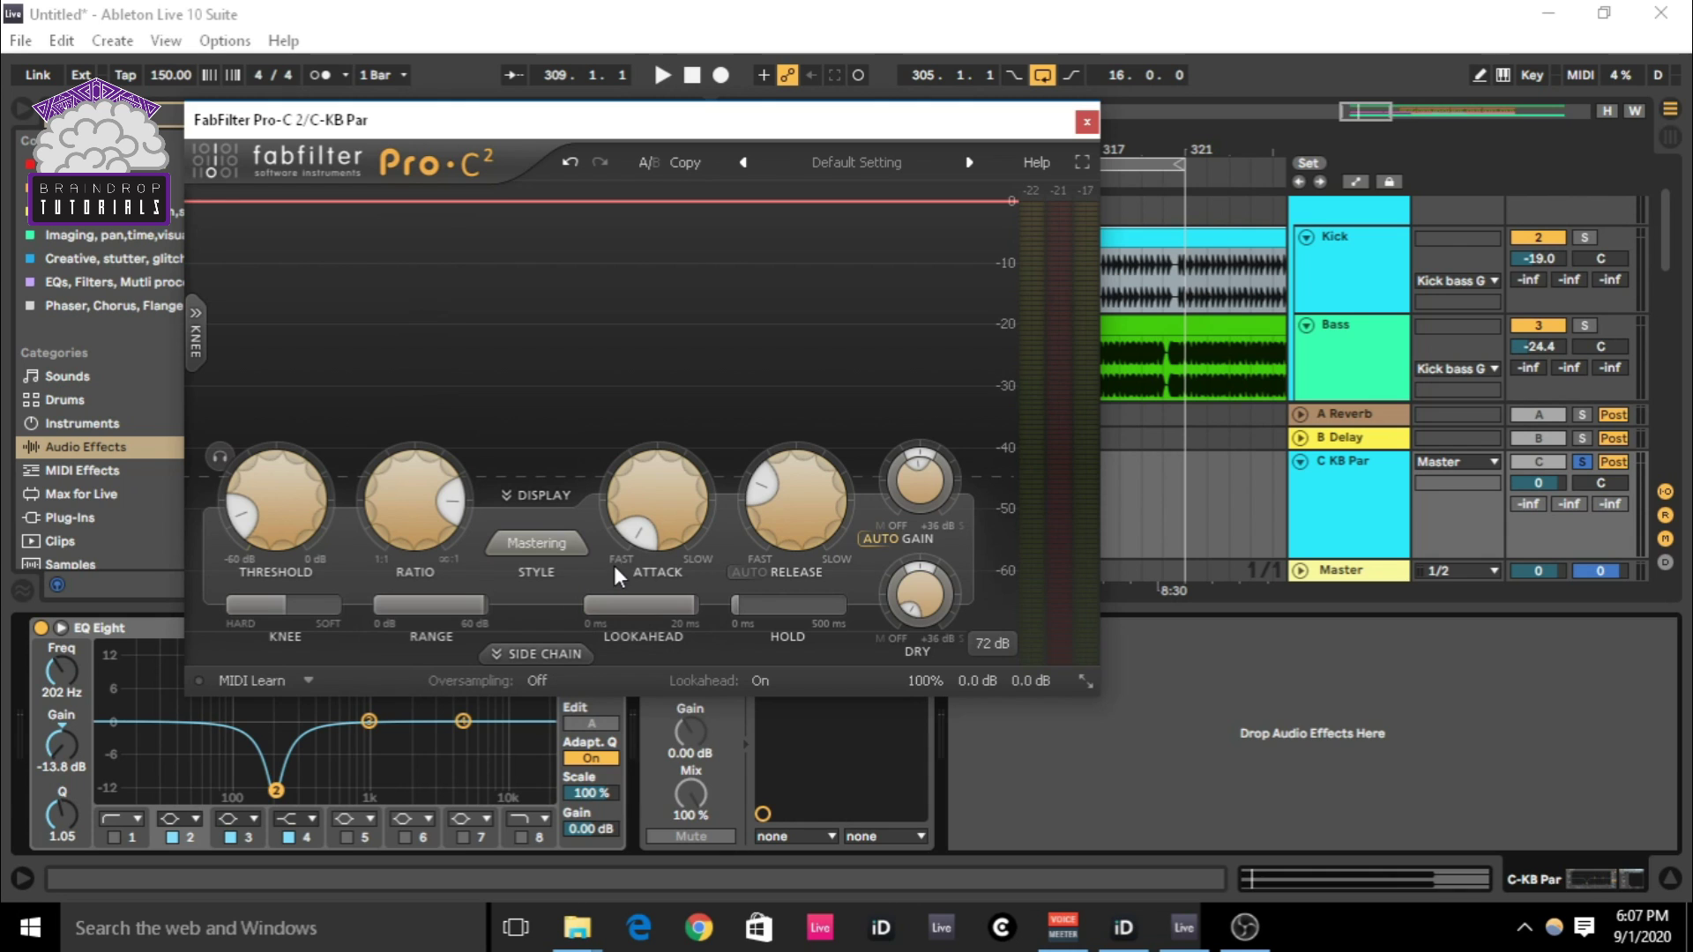
{"action": "left_click_drag", "start_coordinate": [746, 129], "coordinate": [803, 173]}
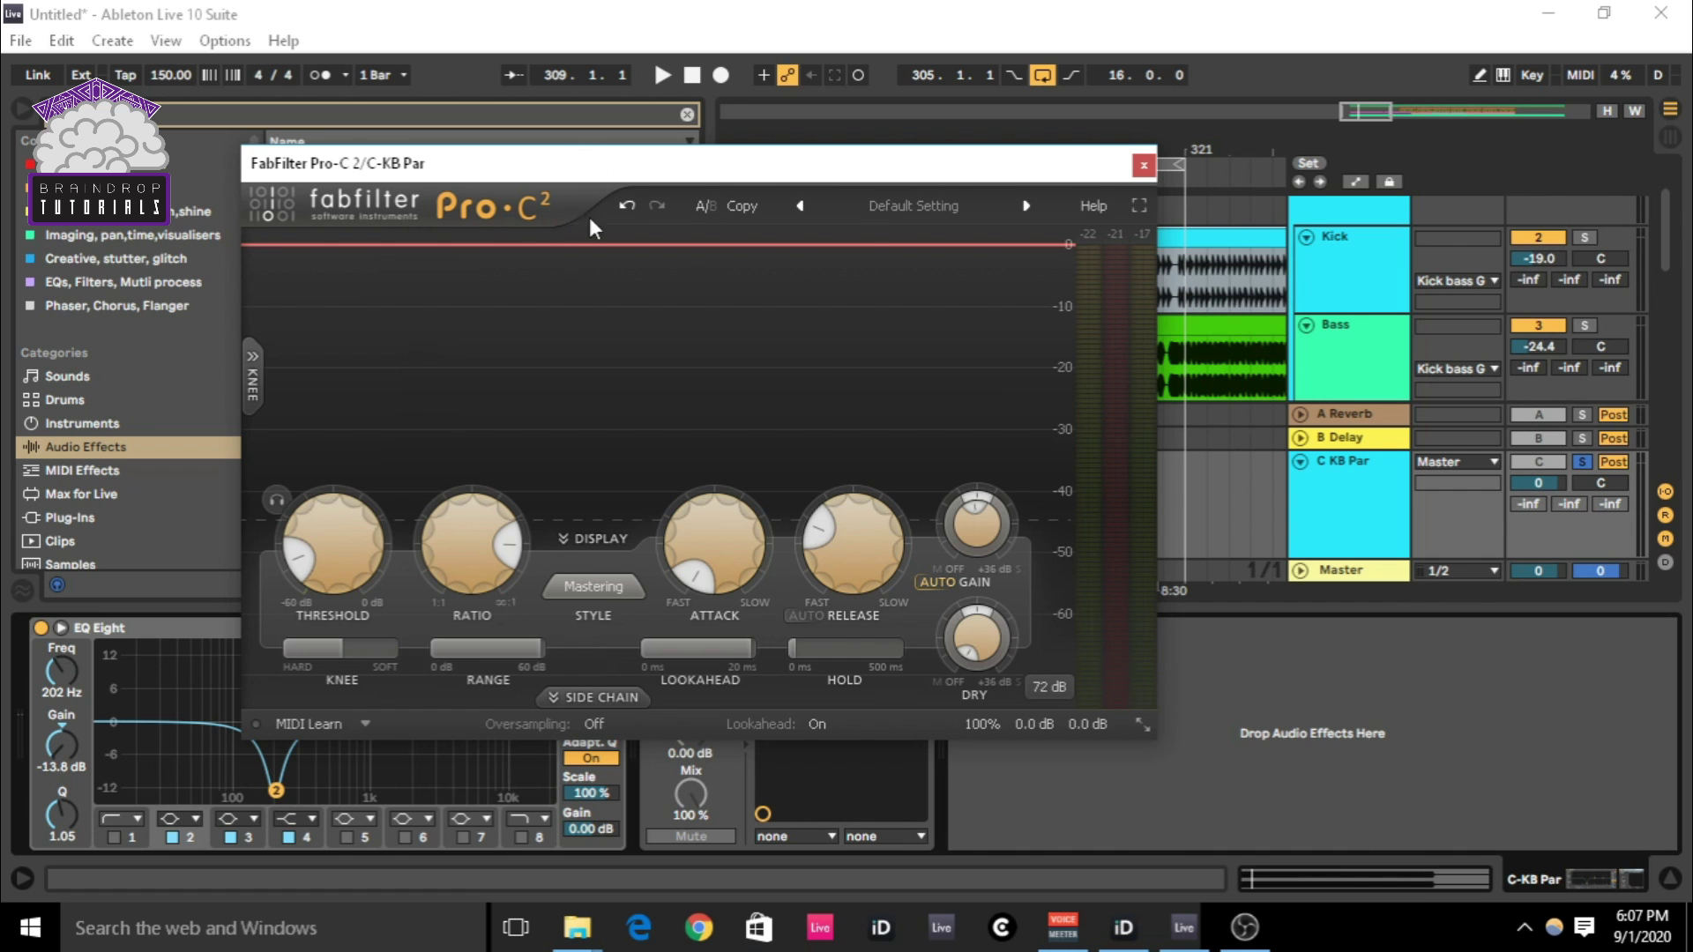
{"action": "left_click_drag", "start_coordinate": [500, 162], "coordinate": [674, 159]}
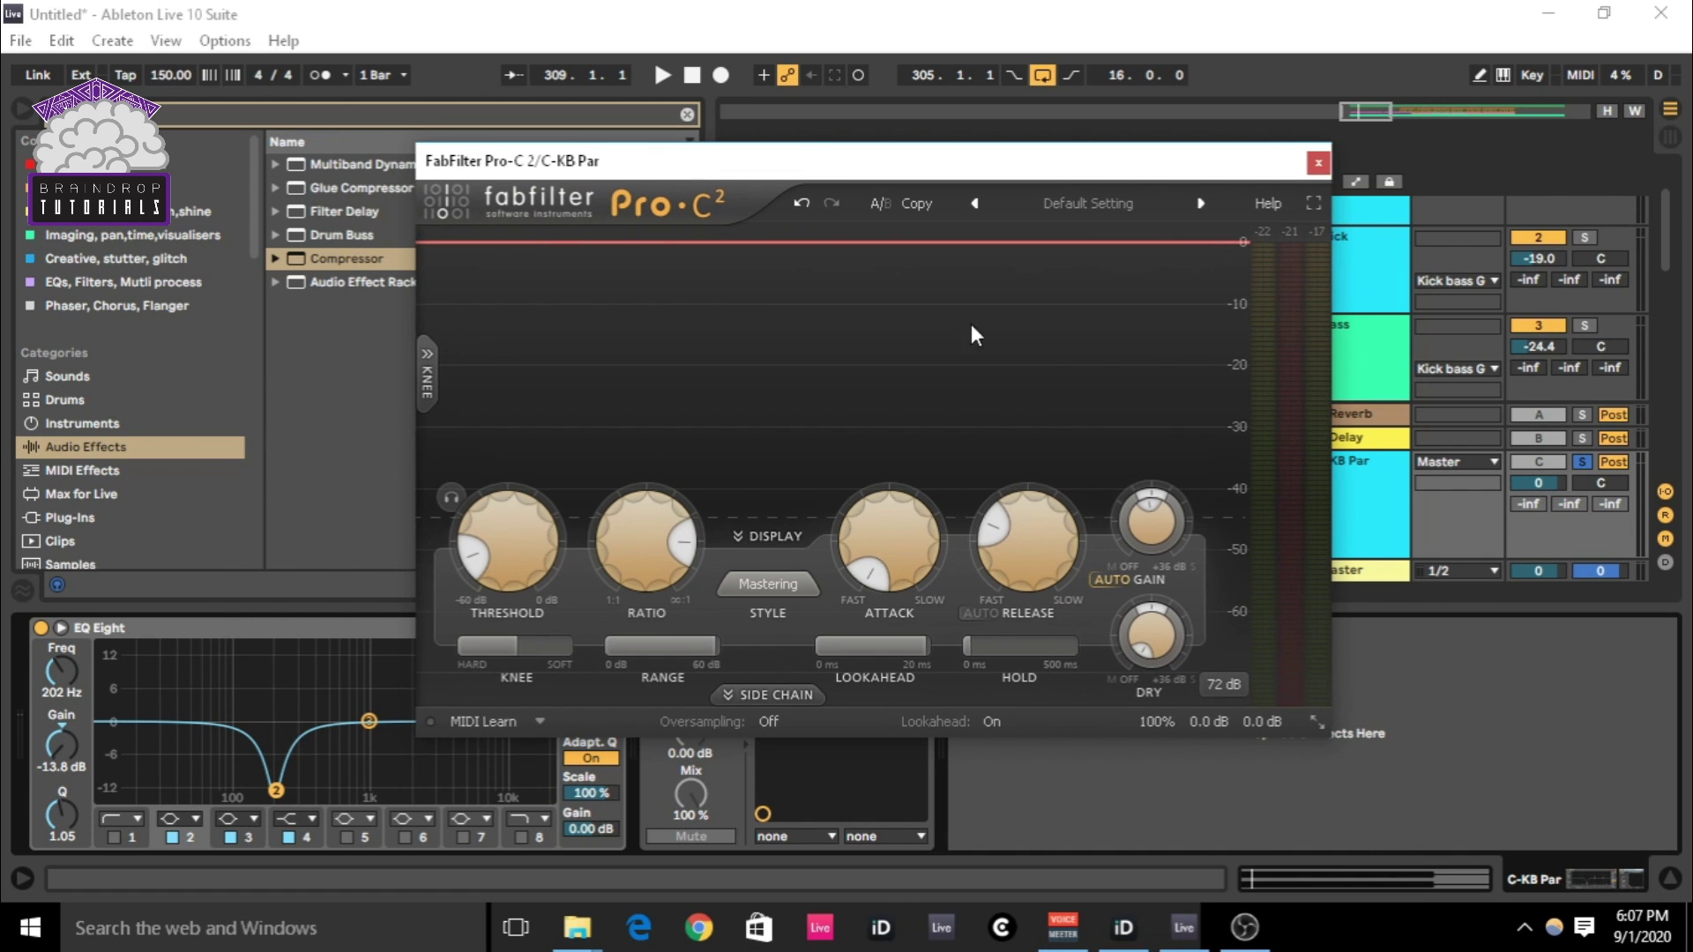
- Play the loop to check the gain reduction in Pro-C 2
{"action": "mouse_move", "coordinate": [531, 541]}
{"action": "key", "text": "alt+Tab"}
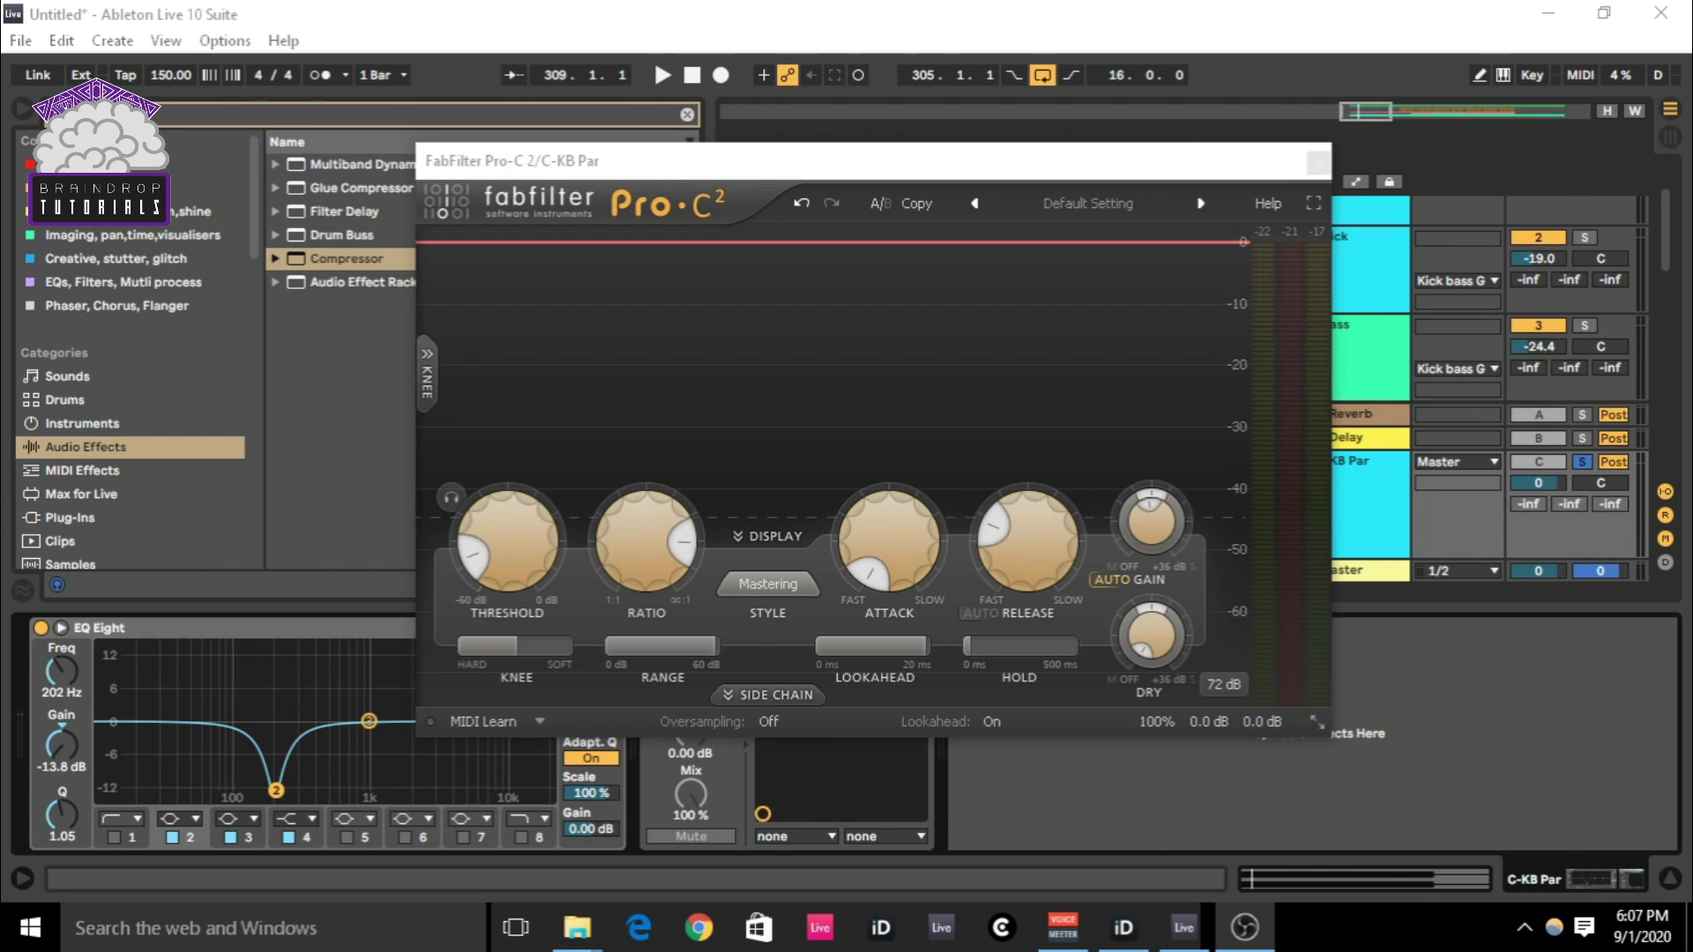
{"action": "left_click", "coordinate": [1374, 765]}
{"action": "key", "text": "space"}
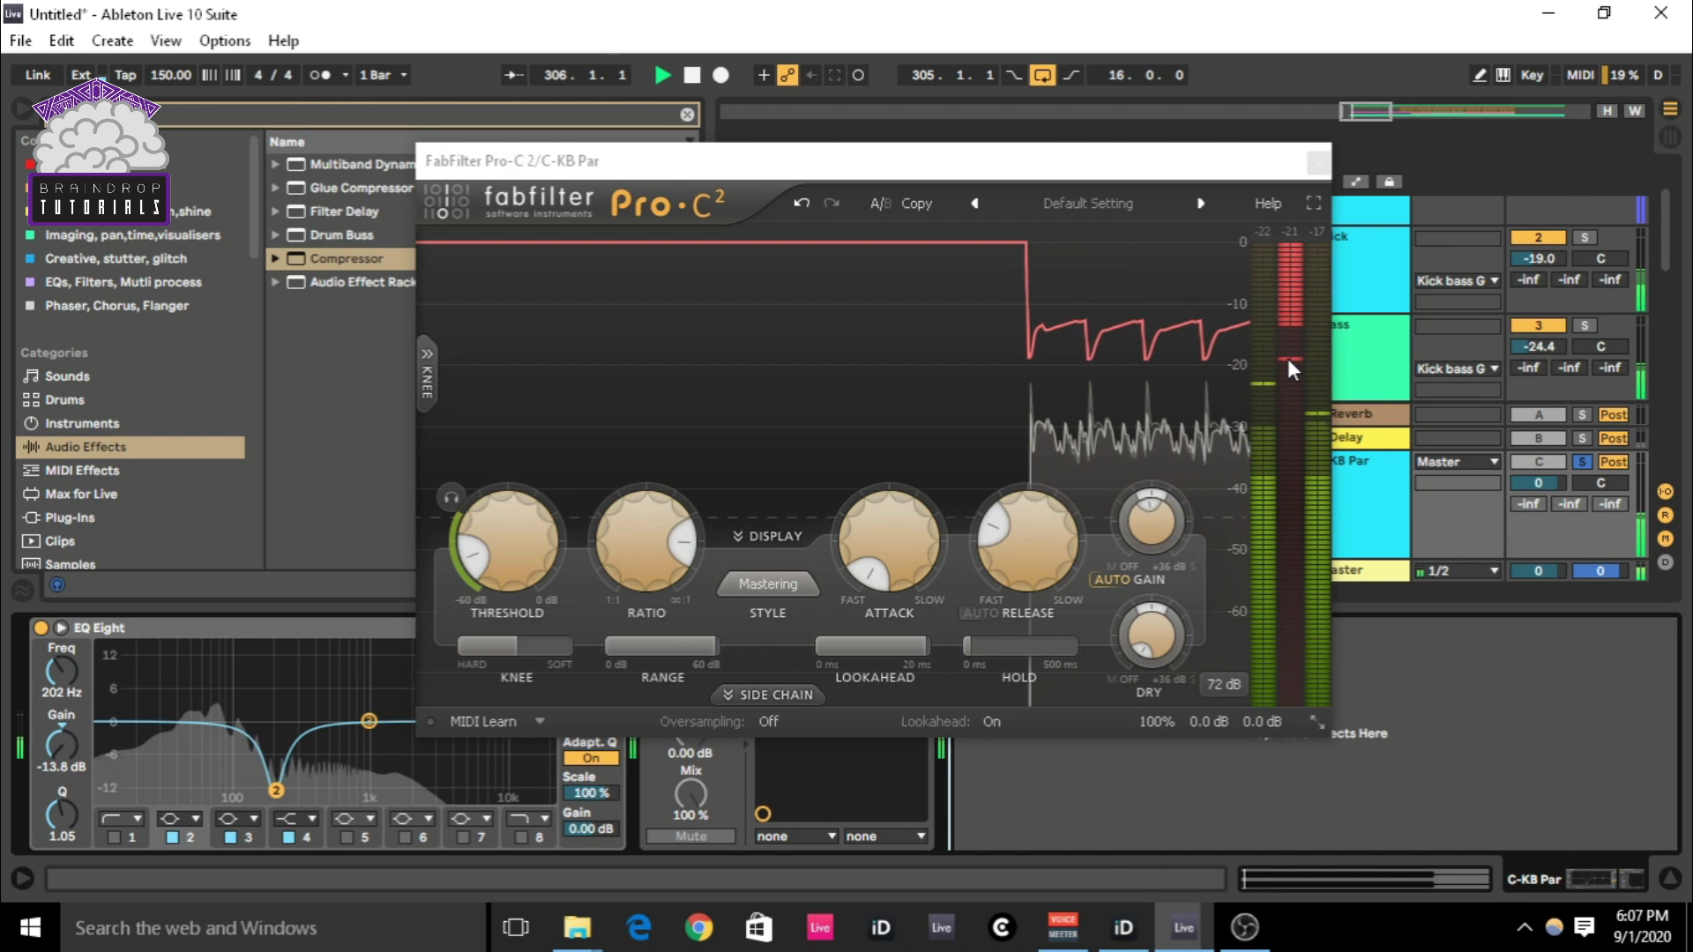
- Set the Pro-C 2 threshold to -46.24 dB while the loop plays, and stop playback
{"action": "left_click", "coordinate": [477, 560]}
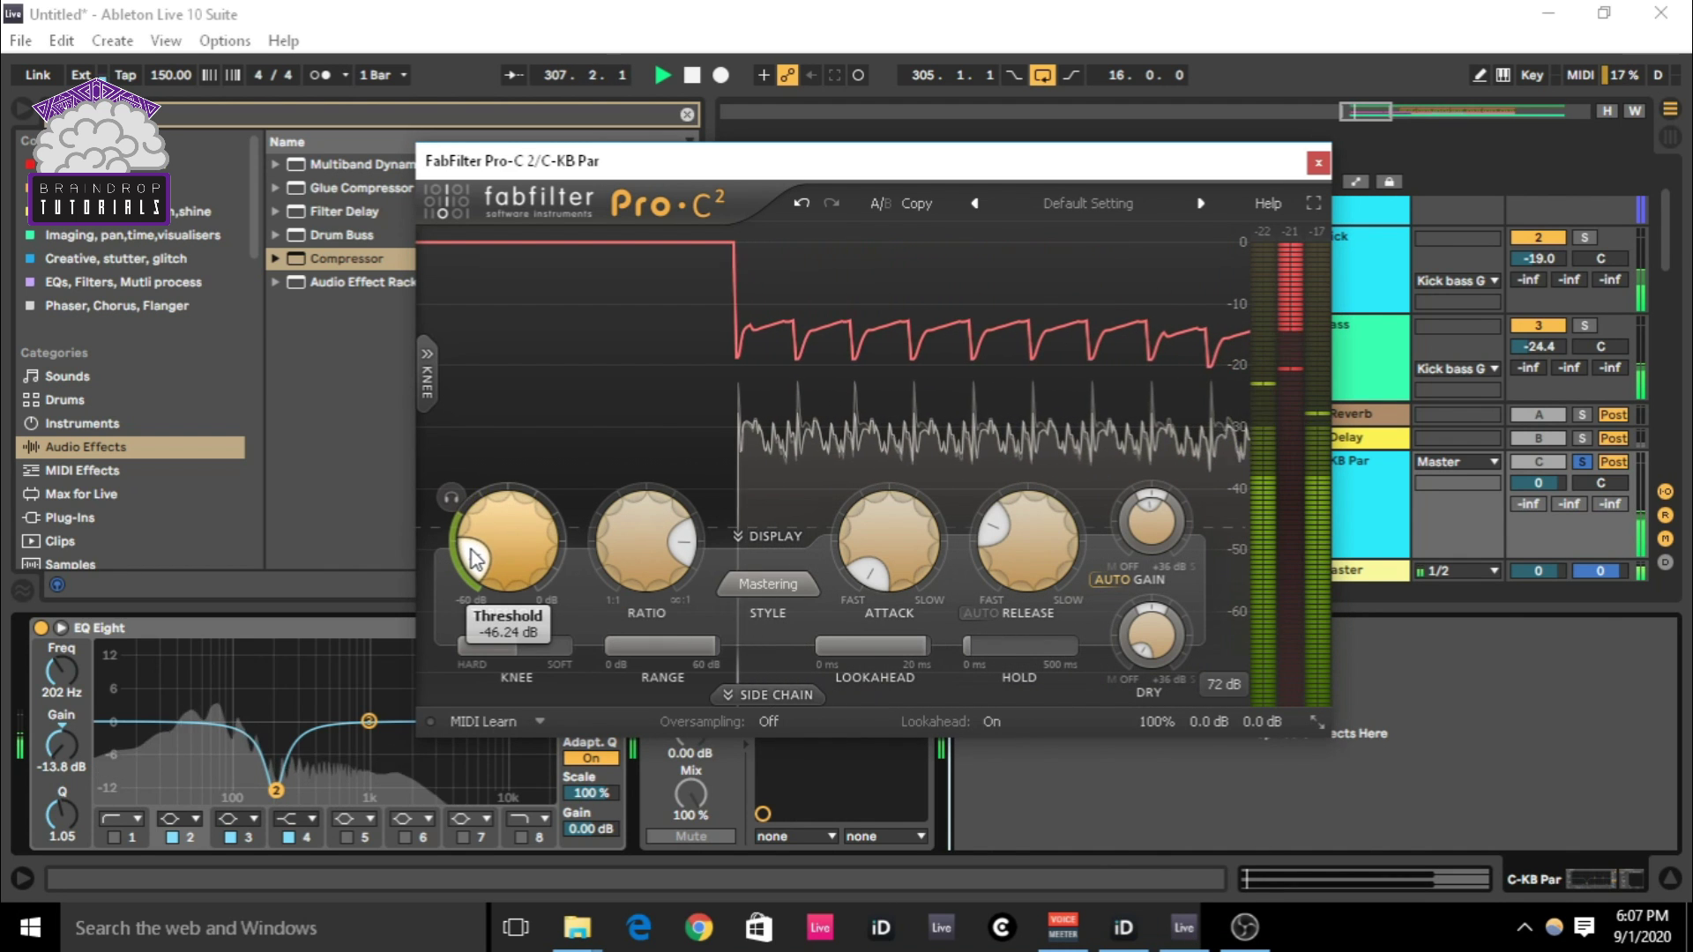
{"action": "left_click", "coordinate": [1464, 780]}
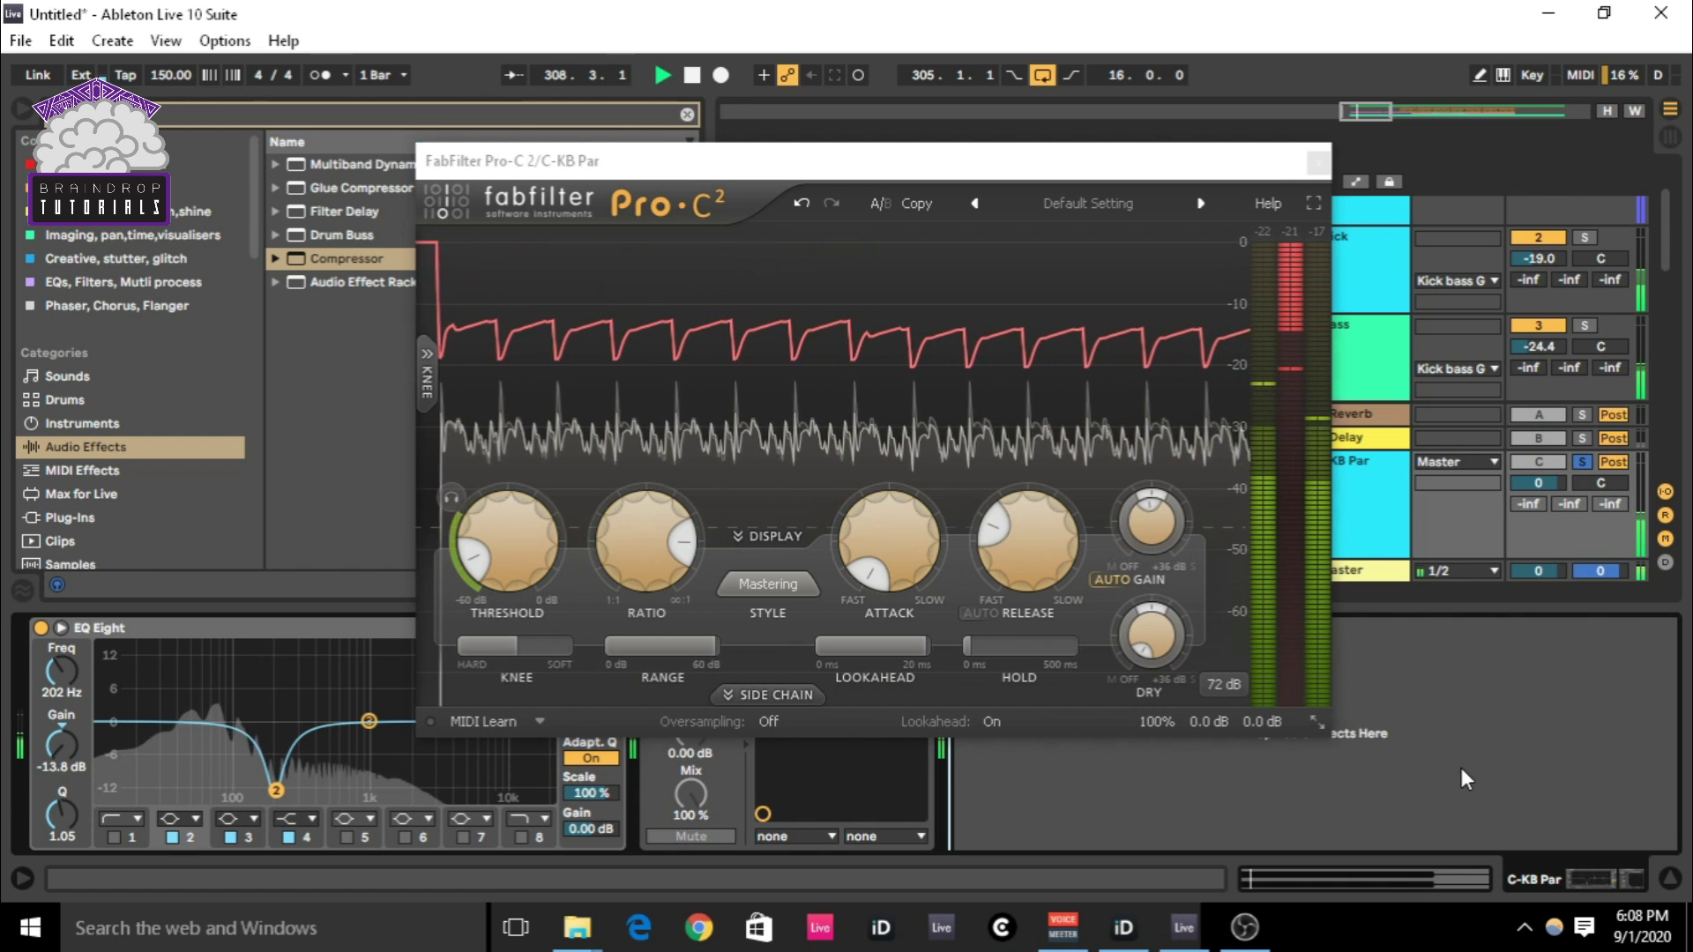
{"action": "key", "text": "space"}
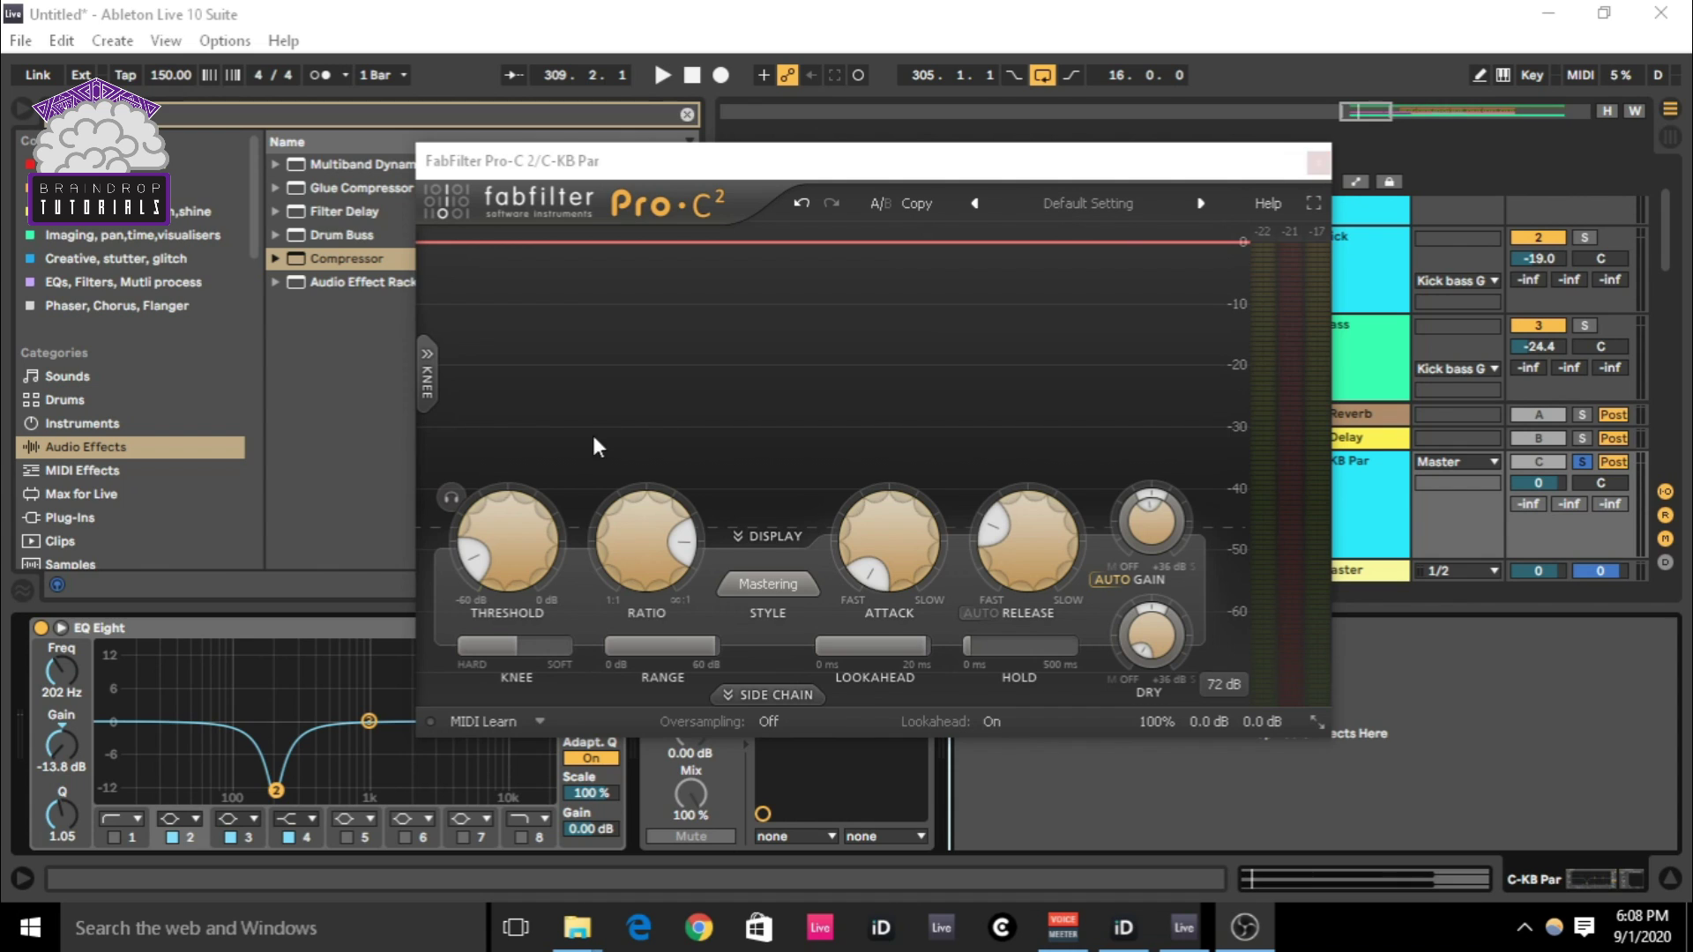
- Play the loop and narrow EQ Eight's band 2 cut on the KB Par return by setting its Q to 1.24
{"action": "left_click", "coordinate": [277, 790]}
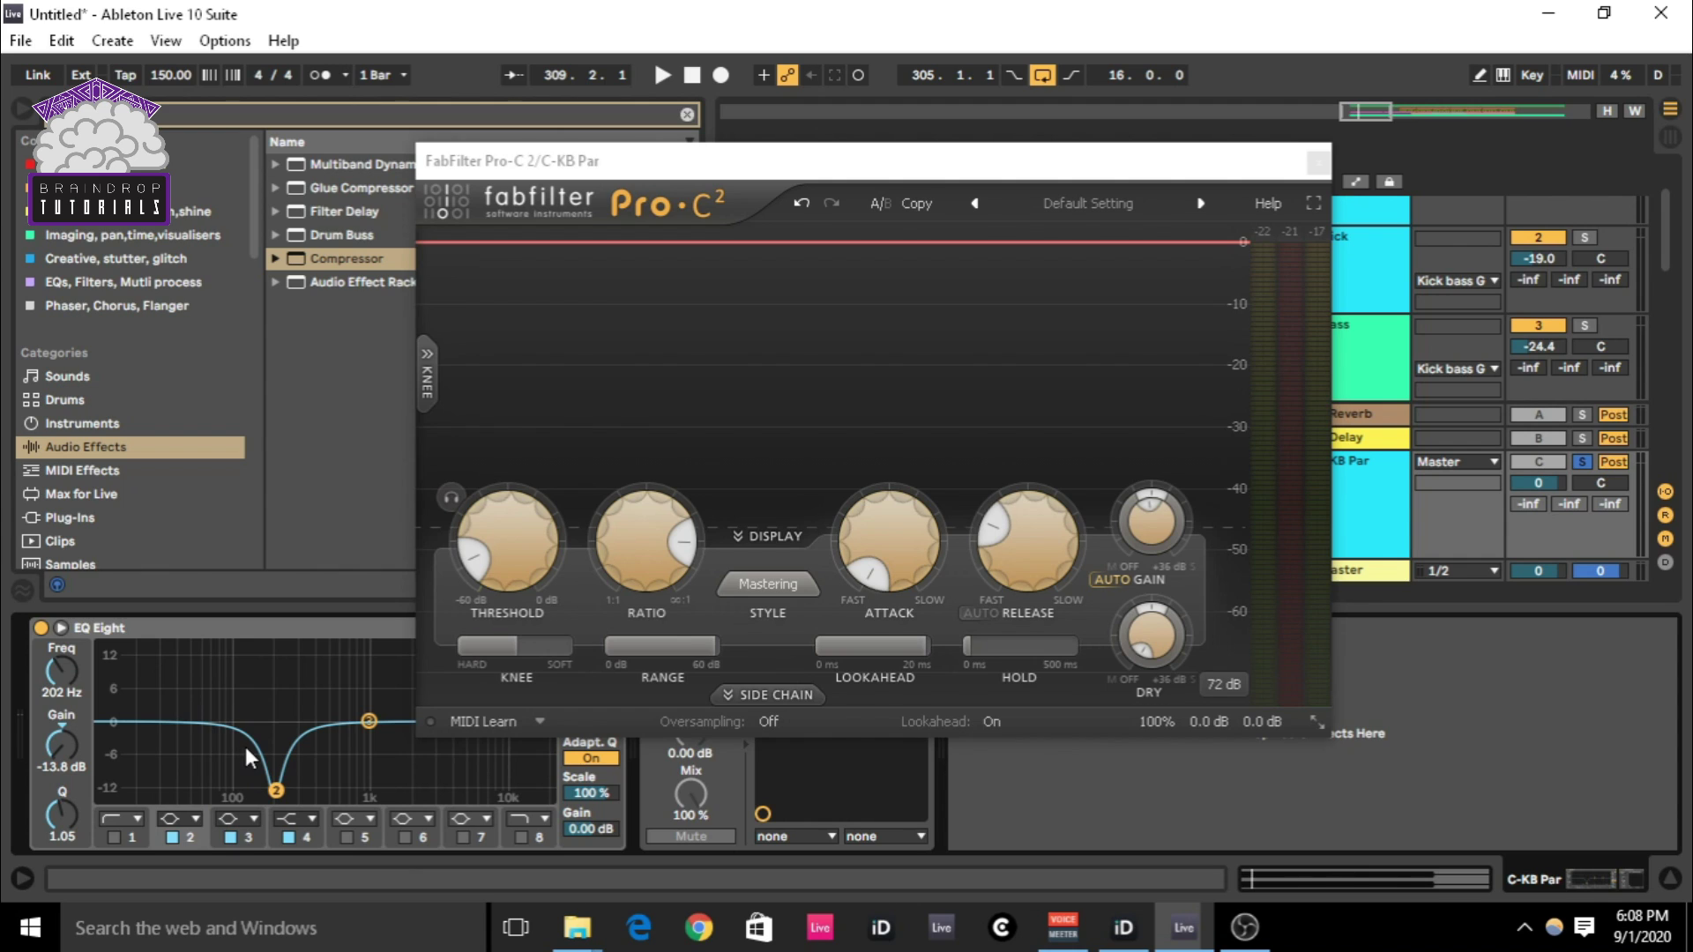
{"action": "left_click", "coordinate": [761, 168]}
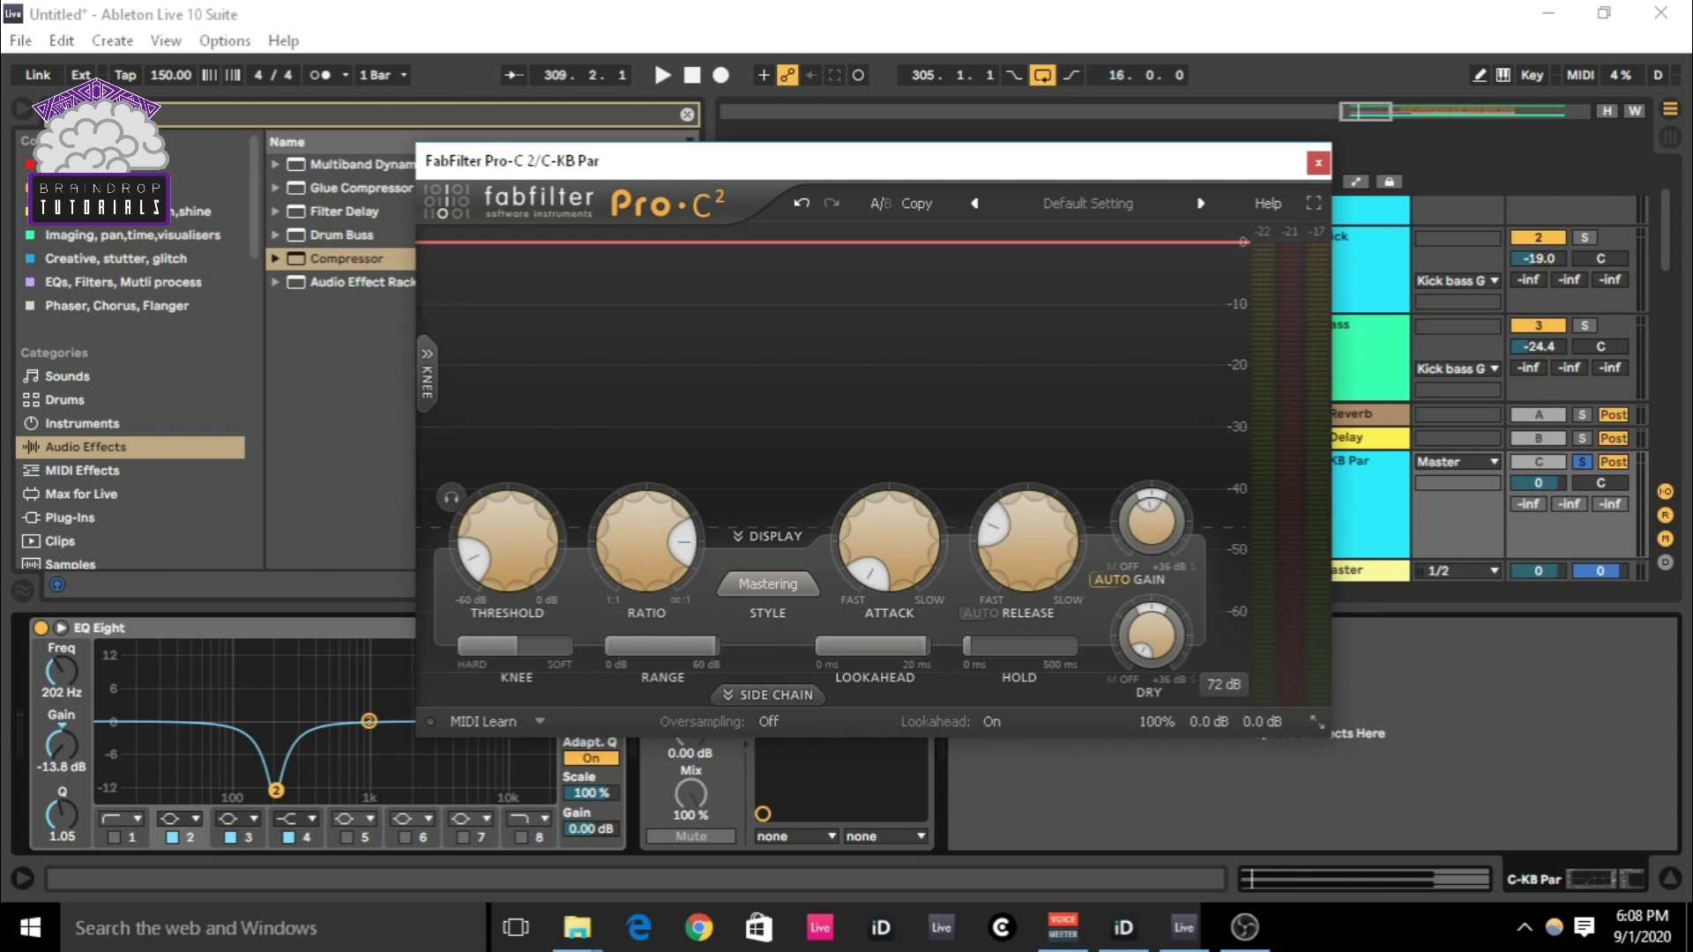
{"action": "key", "text": "alt+Tab"}
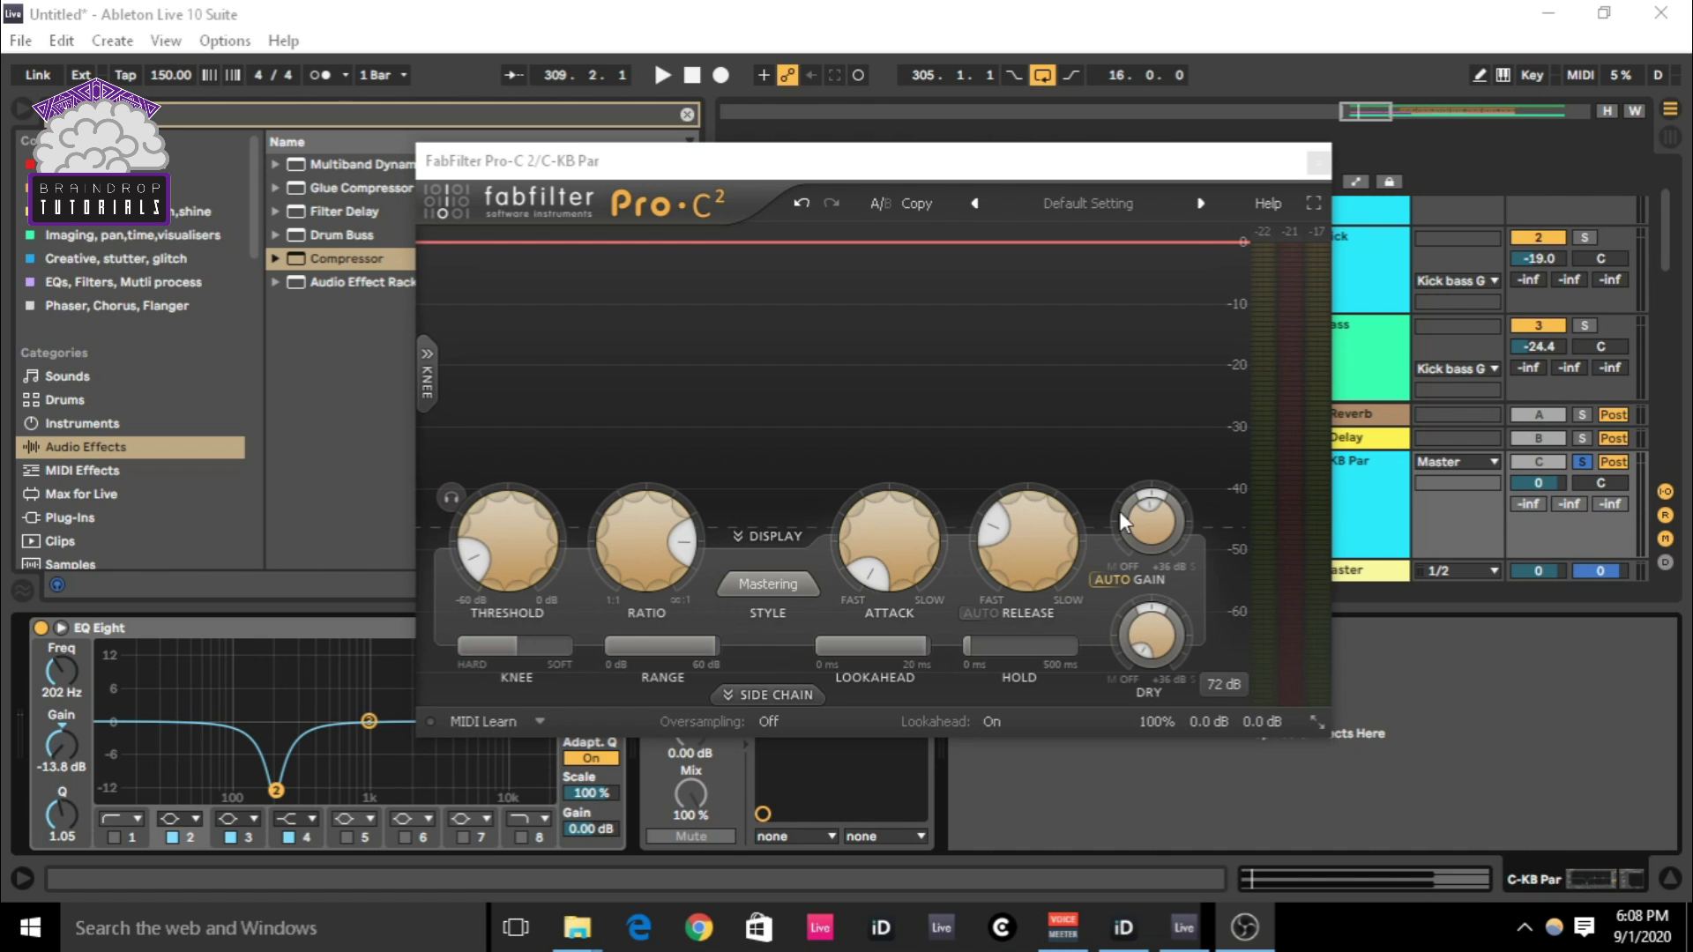
{"action": "key", "text": "alt+Tab"}
{"action": "key", "text": "space"}
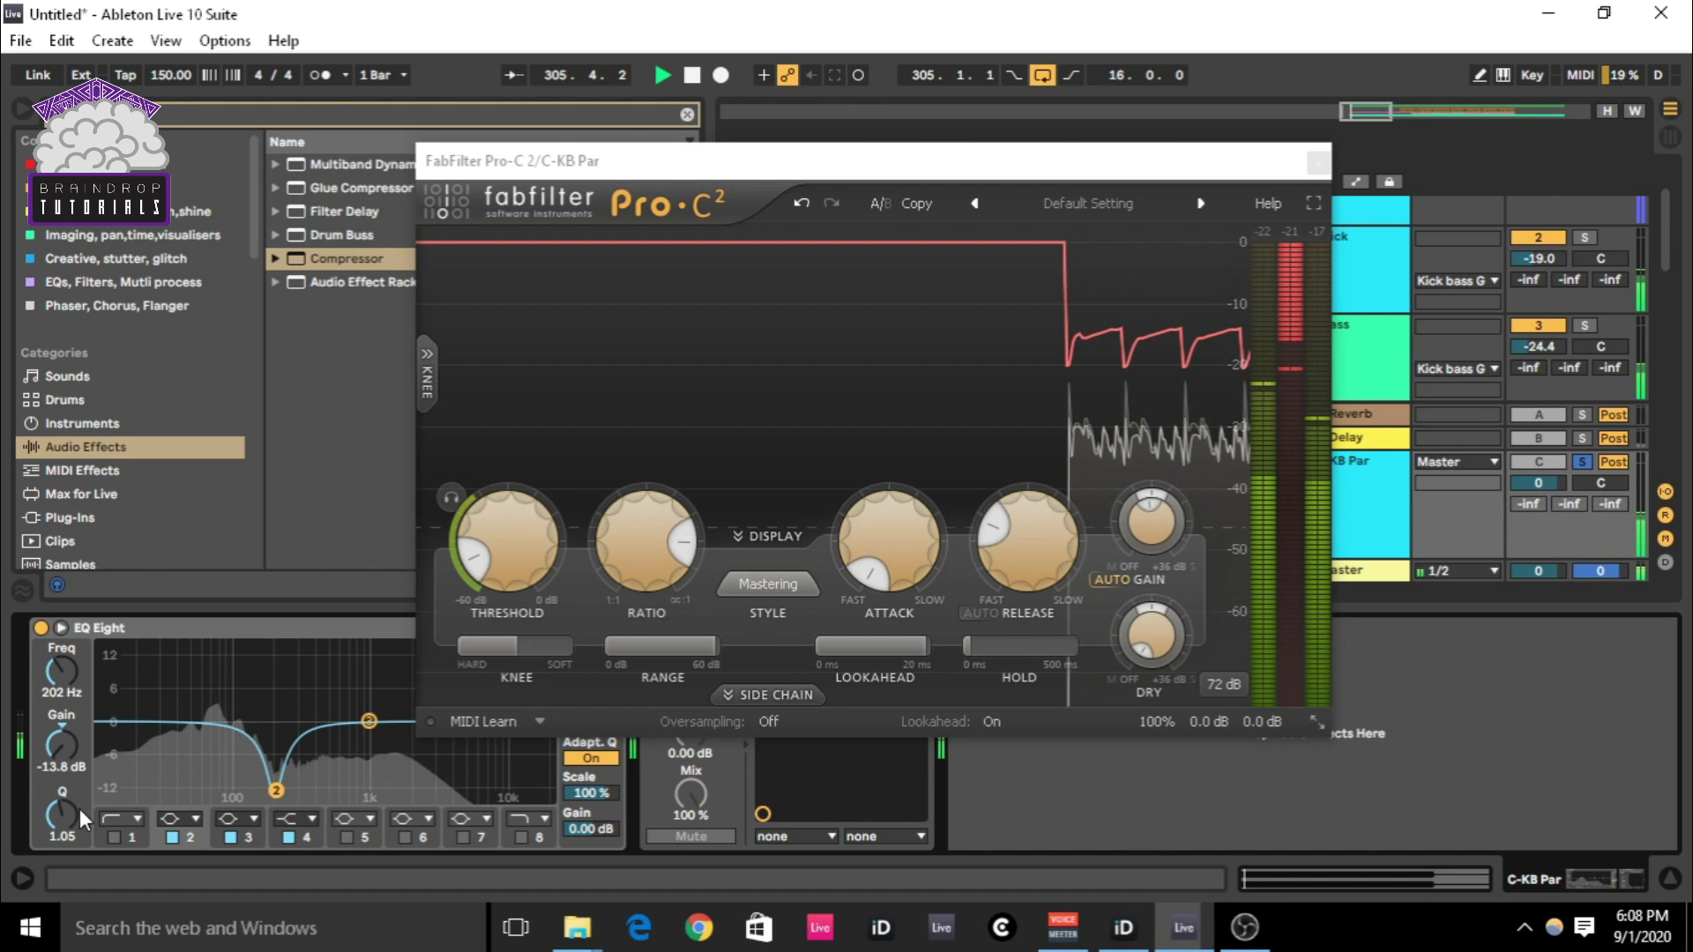
{"action": "mouse_move", "coordinate": [84, 820]}
{"action": "left_mouse_down"}
{"action": "mouse_move", "coordinate": [83, 794]}
{"action": "mouse_move", "coordinate": [84, 811]}
{"action": "left_mouse_up"}
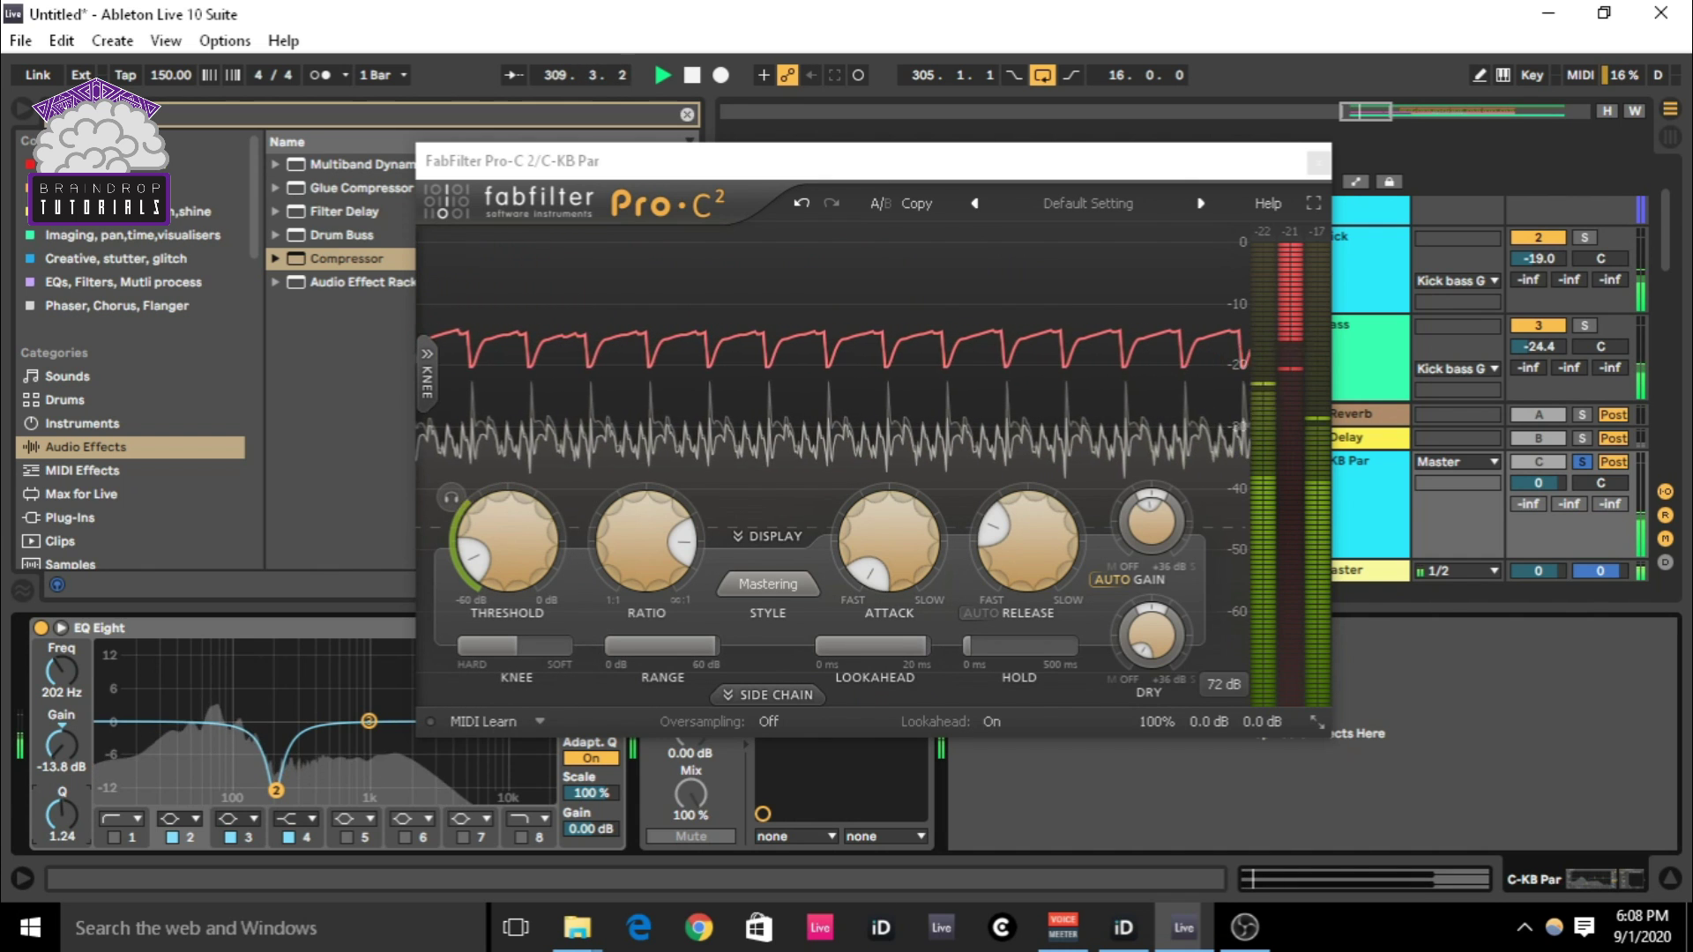
- Stop playback, close the Pro-C 2 window and hide the browser and device view to enlarge the arrangement
{"action": "left_click", "coordinate": [1320, 171]}
{"action": "key", "text": "space"}
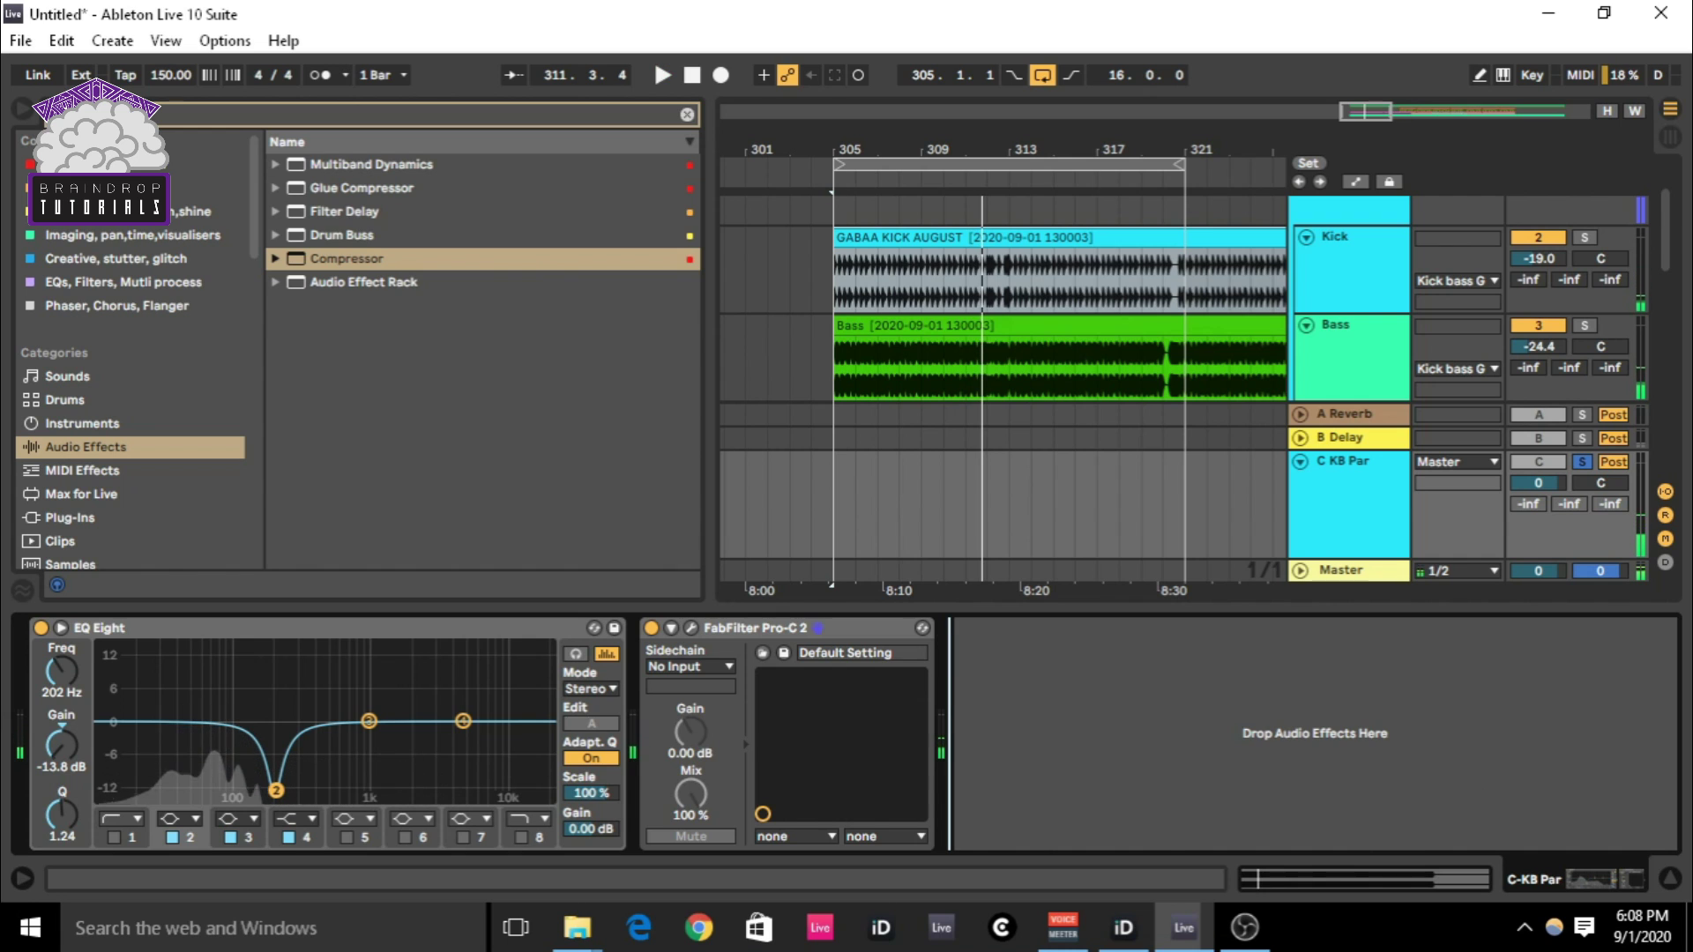
{"action": "left_click", "coordinate": [21, 106]}
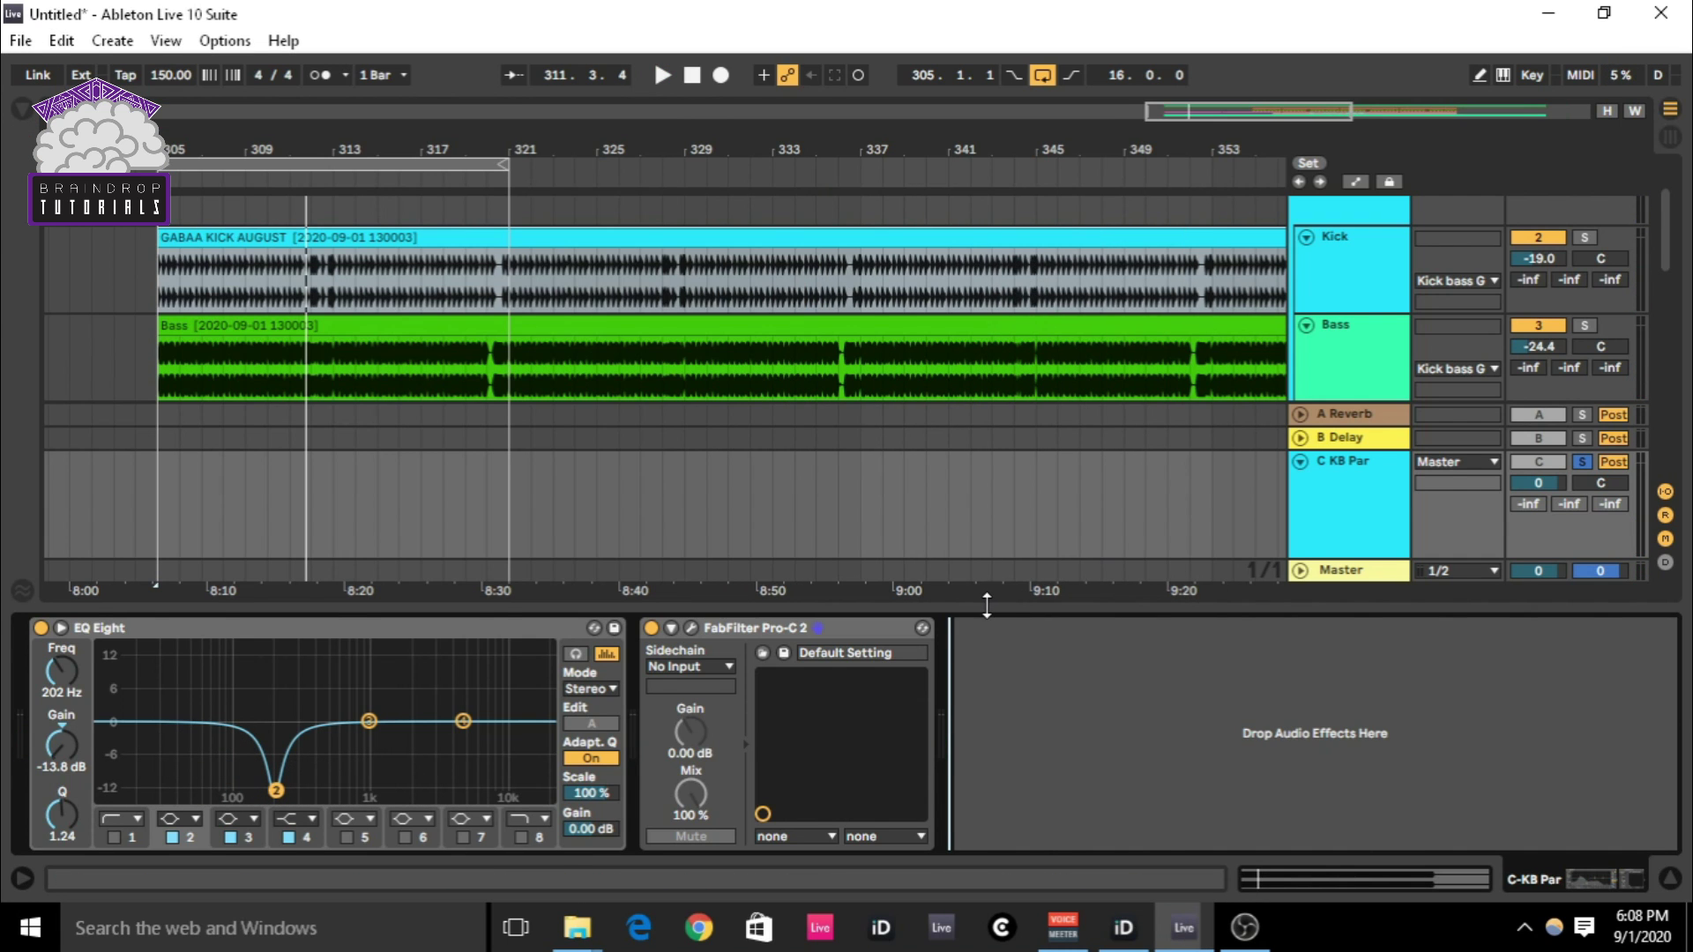
{"action": "left_click_drag", "start_coordinate": [991, 599], "coordinate": [991, 846]}
- Lower the KB Par return track's volume to -64.0 dB and turn off its solo
{"action": "left_click", "coordinate": [1370, 773]}
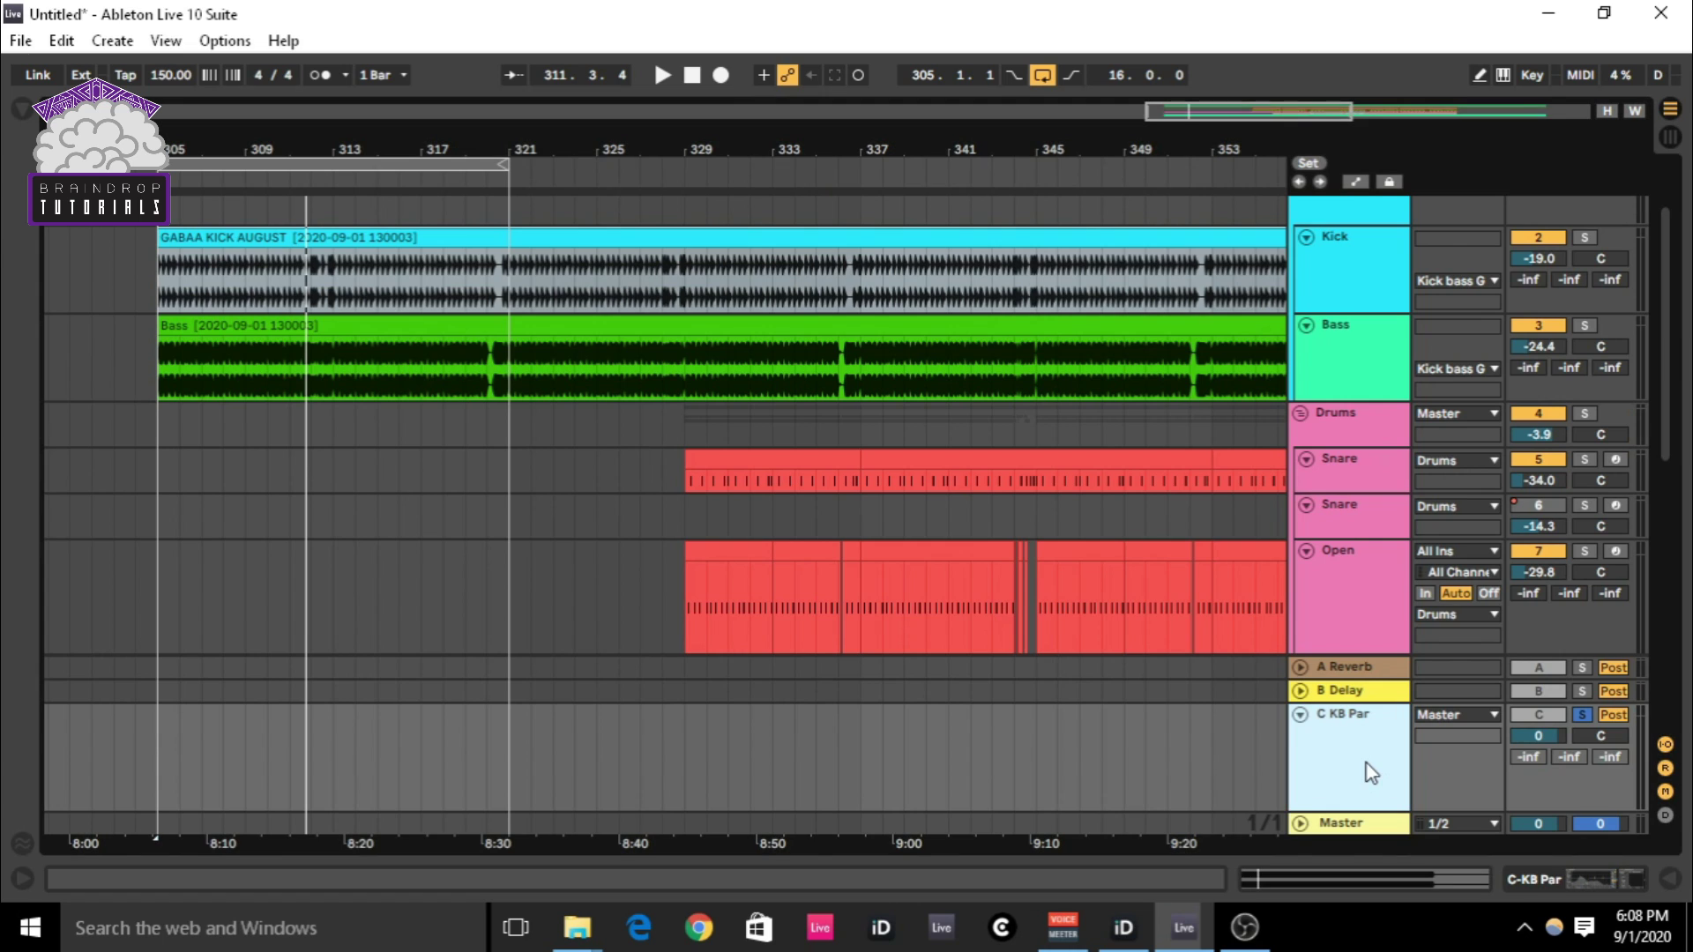
{"action": "scroll", "coordinate": [1341, 229], "scroll_direction": "up", "scroll_amount": 2}
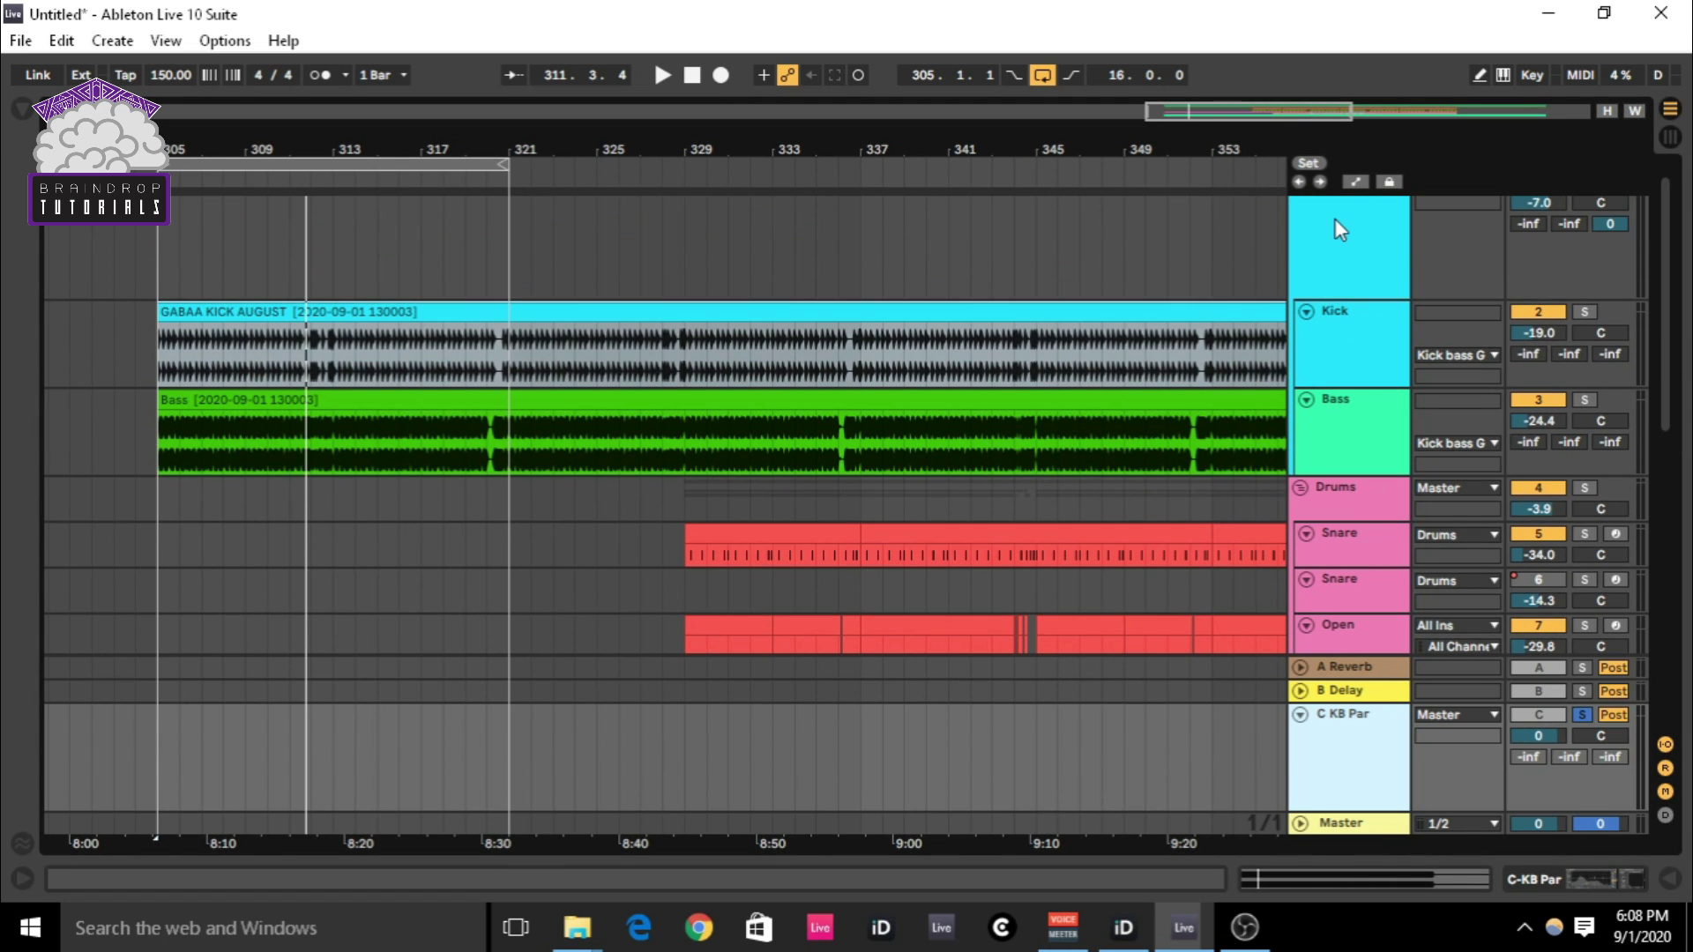
{"action": "left_click", "coordinate": [1333, 220]}
{"action": "left_click_drag", "start_coordinate": [1538, 734], "coordinate": [1538, 794]}
{"action": "left_click", "coordinate": [1583, 714]}
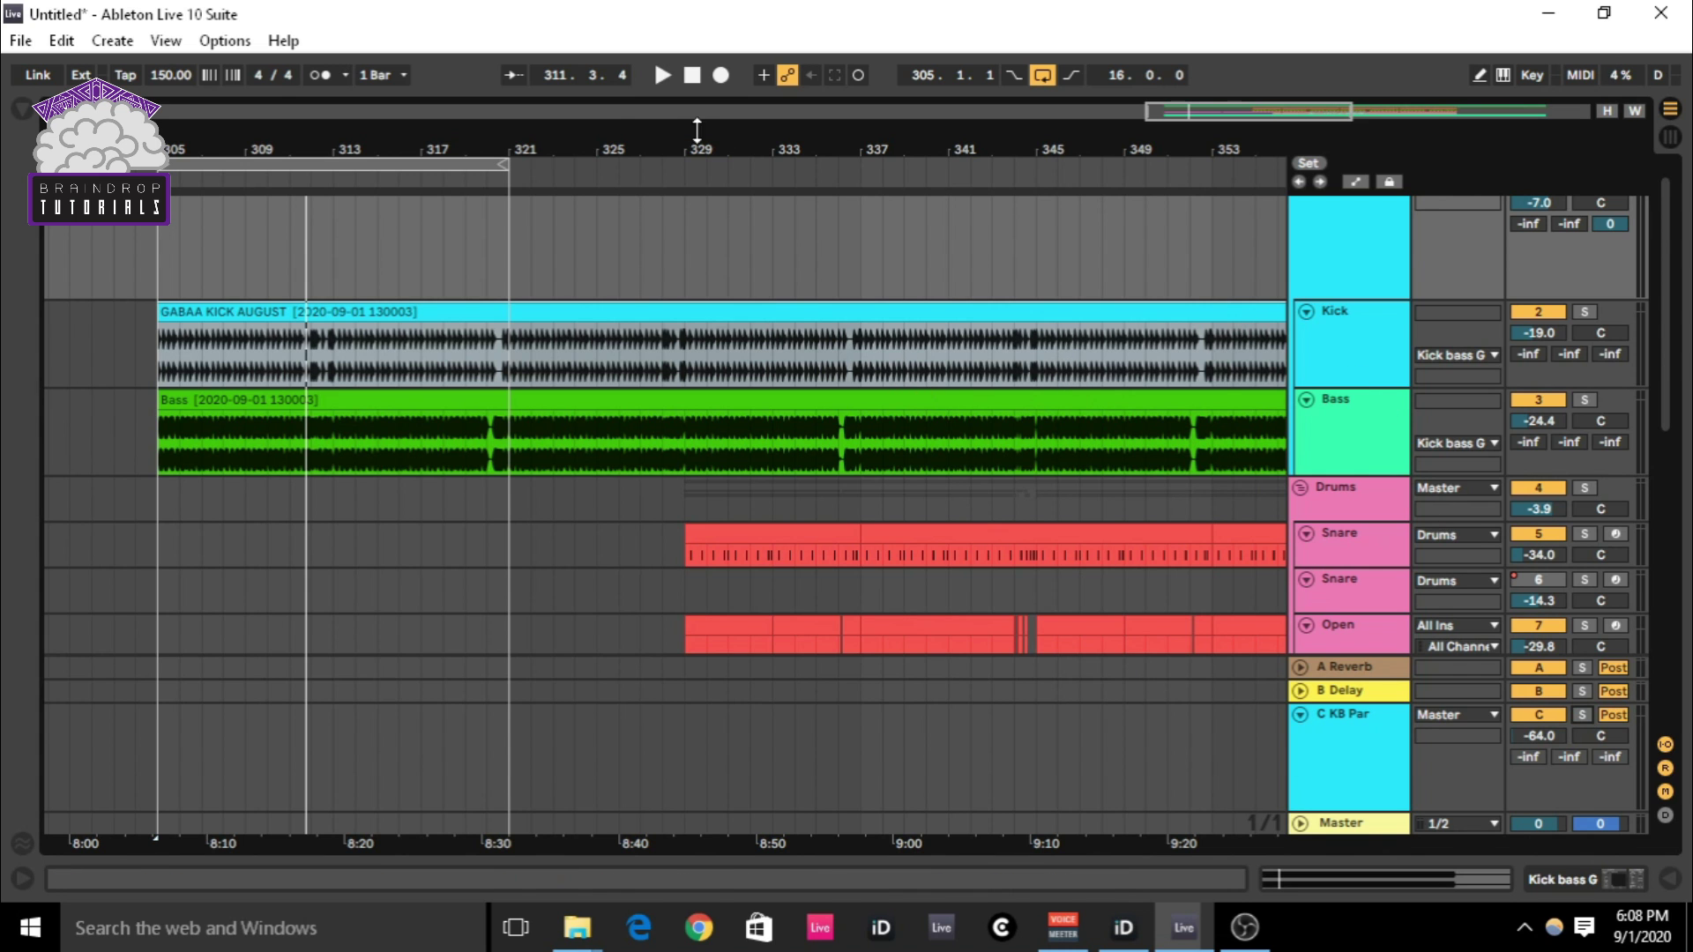
- Examine the arrangement's clips from the kick and bass tracks down to the Serum tracks
{"action": "left_click_drag", "start_coordinate": [634, 136], "coordinate": [600, 119]}
{"action": "left_click", "coordinate": [802, 534]}
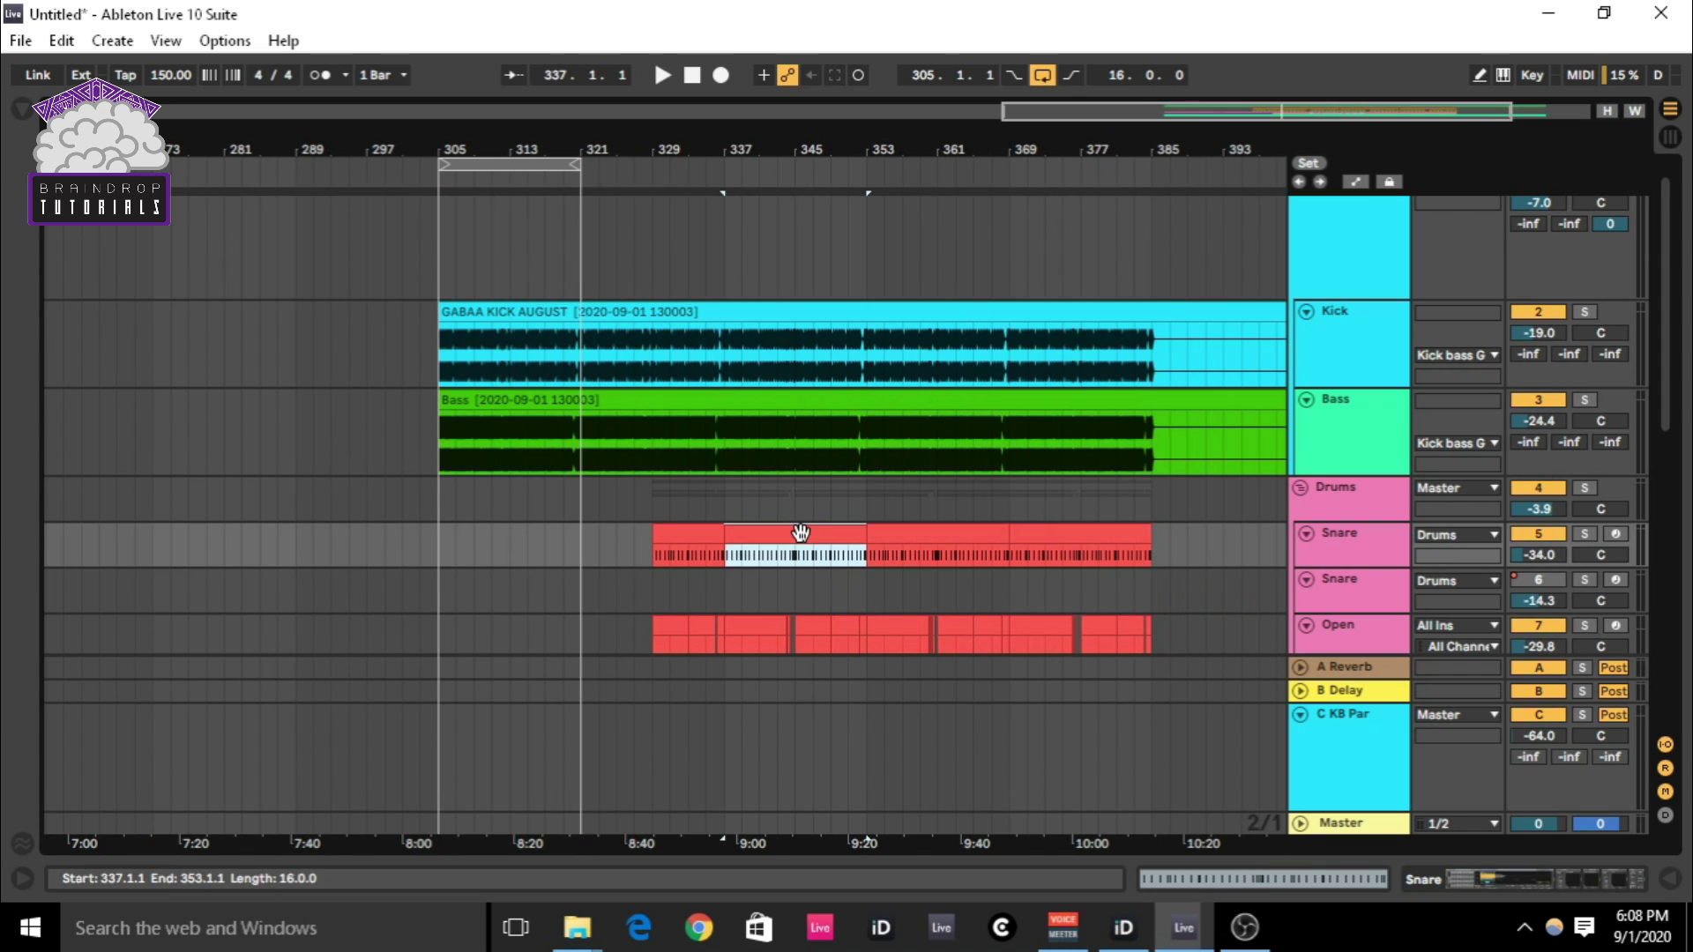
{"action": "scroll", "coordinate": [896, 549], "scroll_direction": "down", "scroll_amount": 4}
{"action": "scroll", "coordinate": [895, 549], "scroll_direction": "down", "scroll_amount": 4}
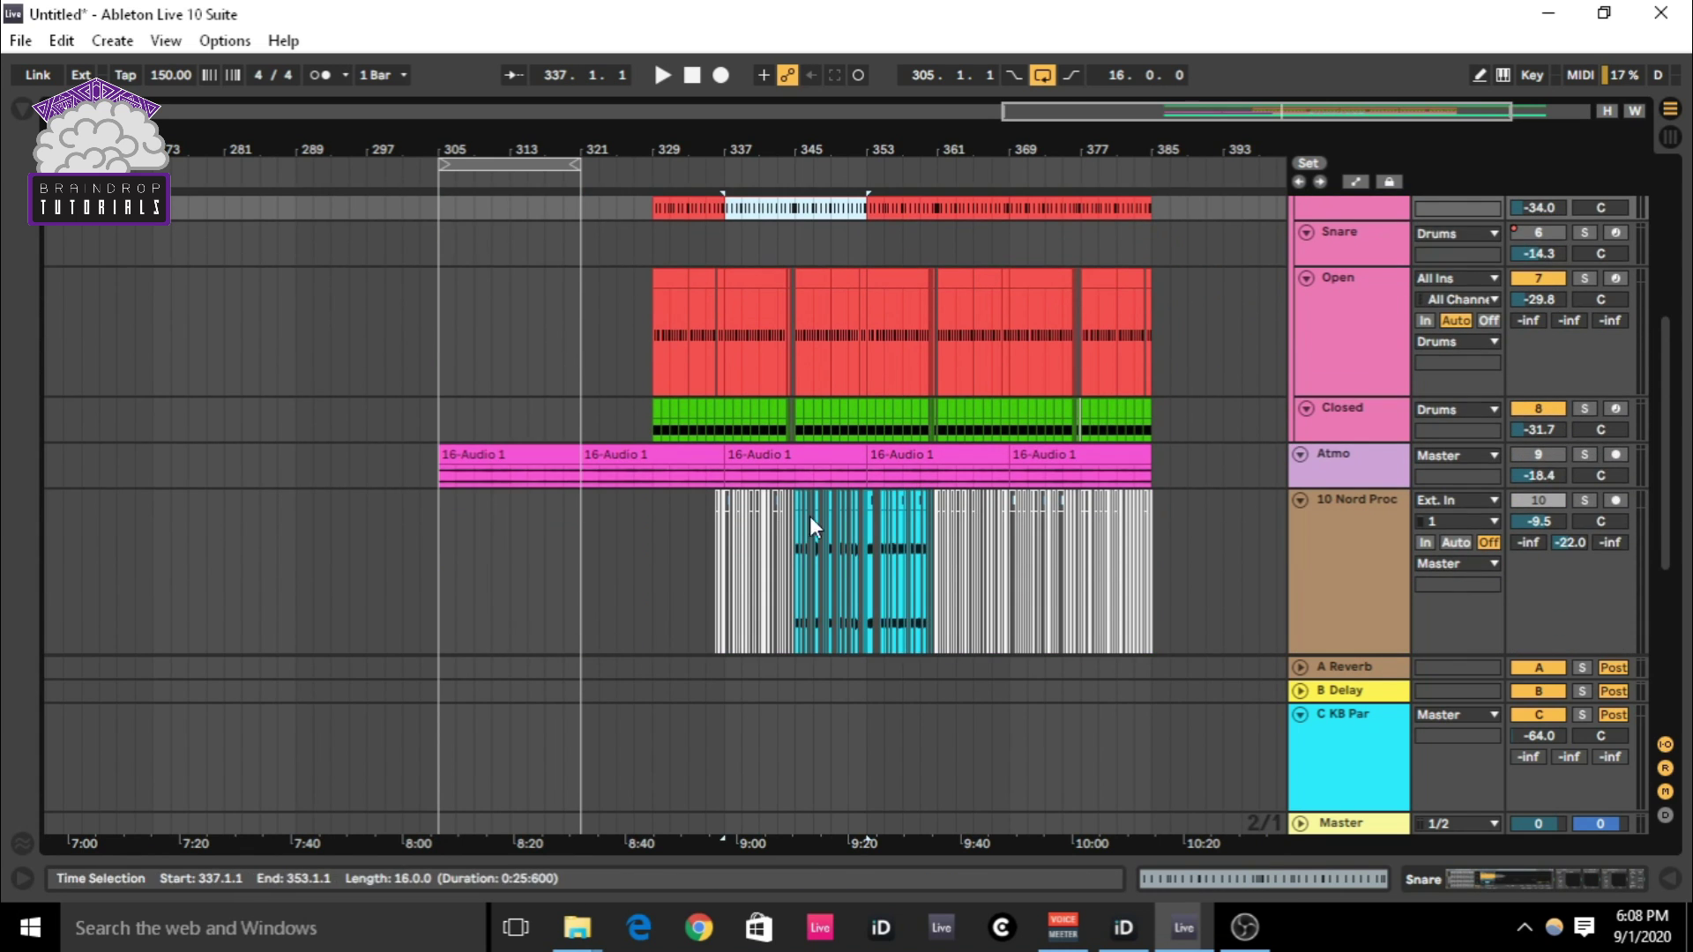
{"action": "scroll", "coordinate": [810, 516], "scroll_direction": "down", "scroll_amount": 5}
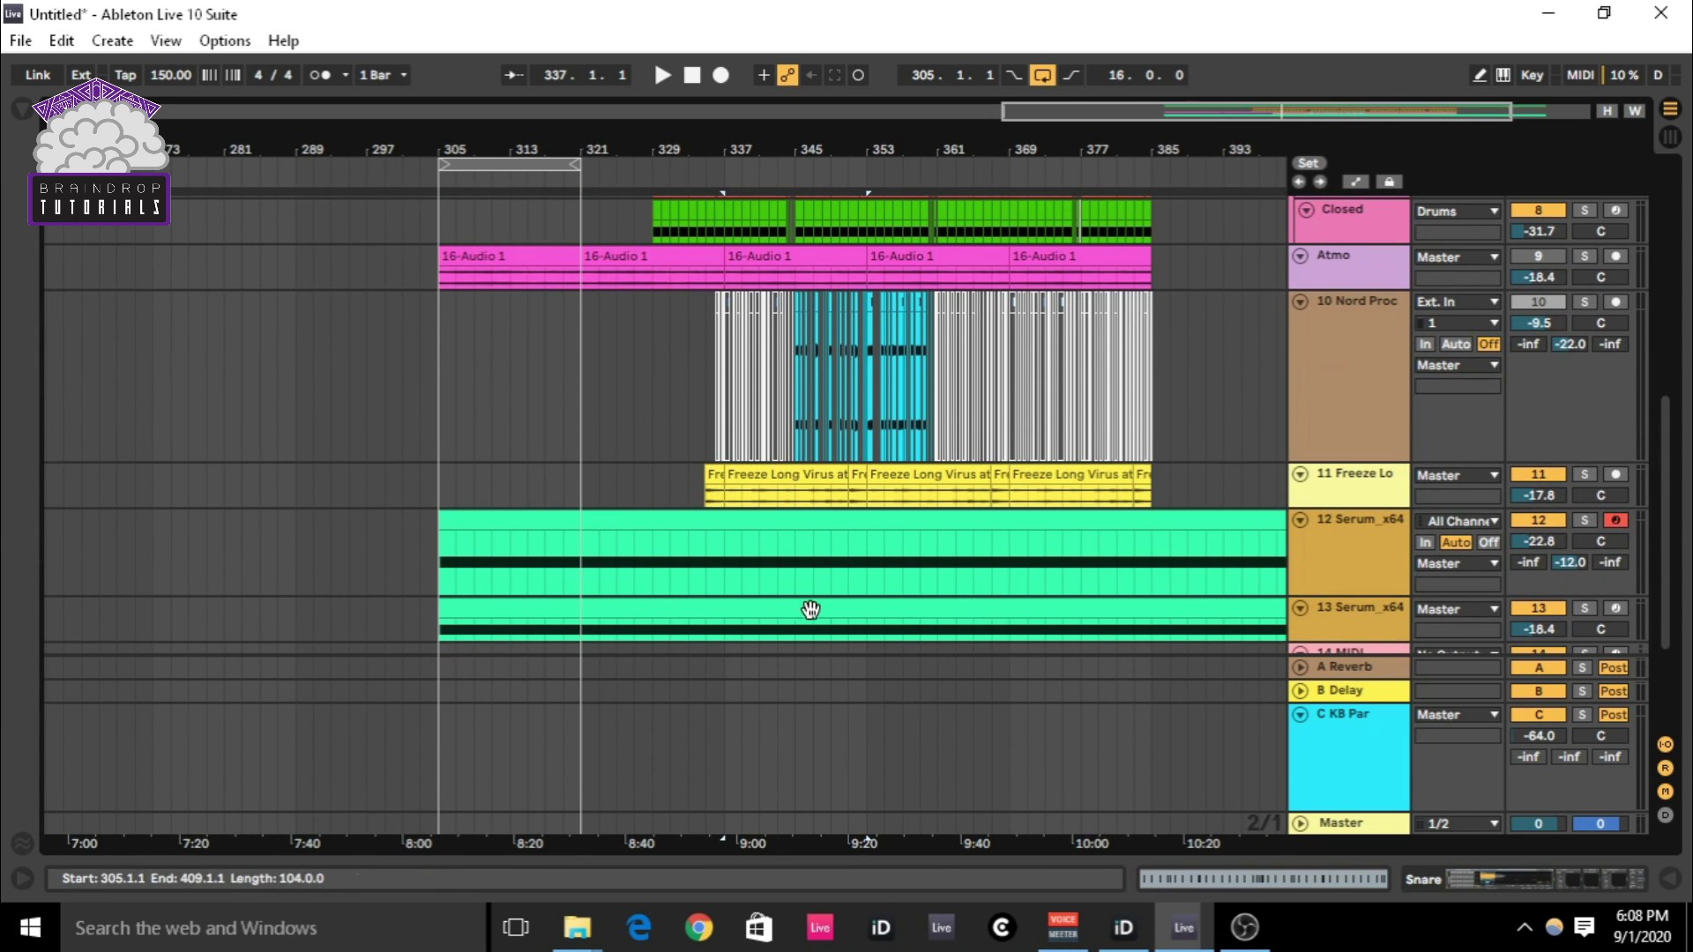
{"action": "left_click", "coordinate": [816, 574]}
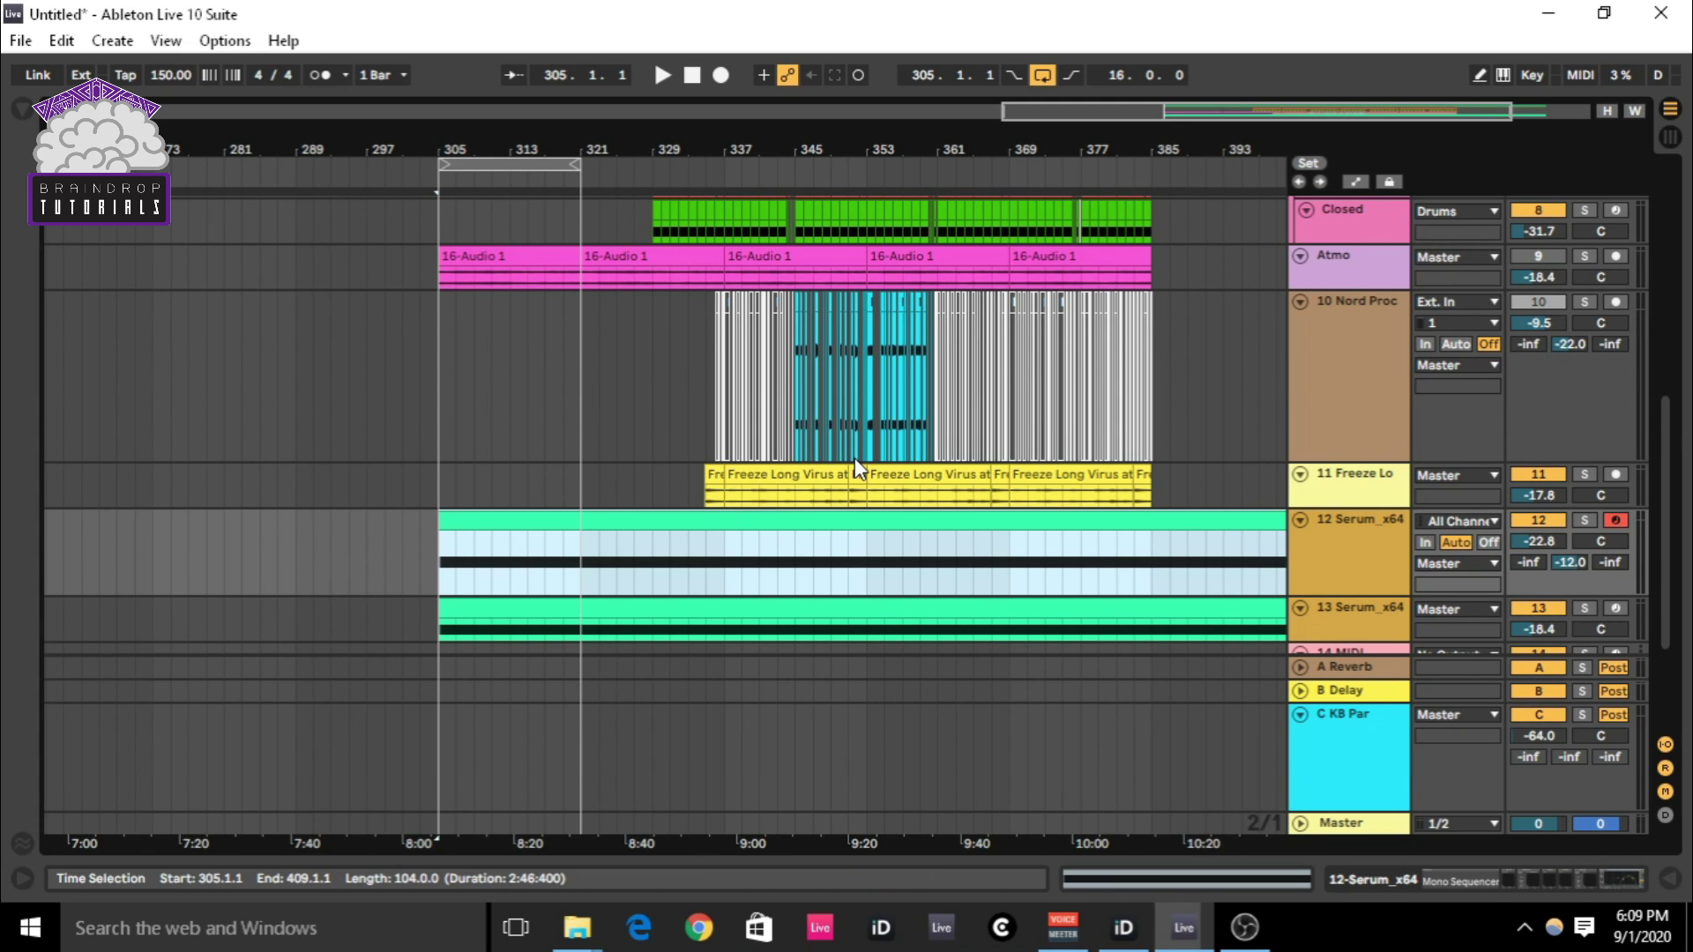
{"action": "scroll", "coordinate": [845, 466], "scroll_direction": "up", "scroll_amount": 10}
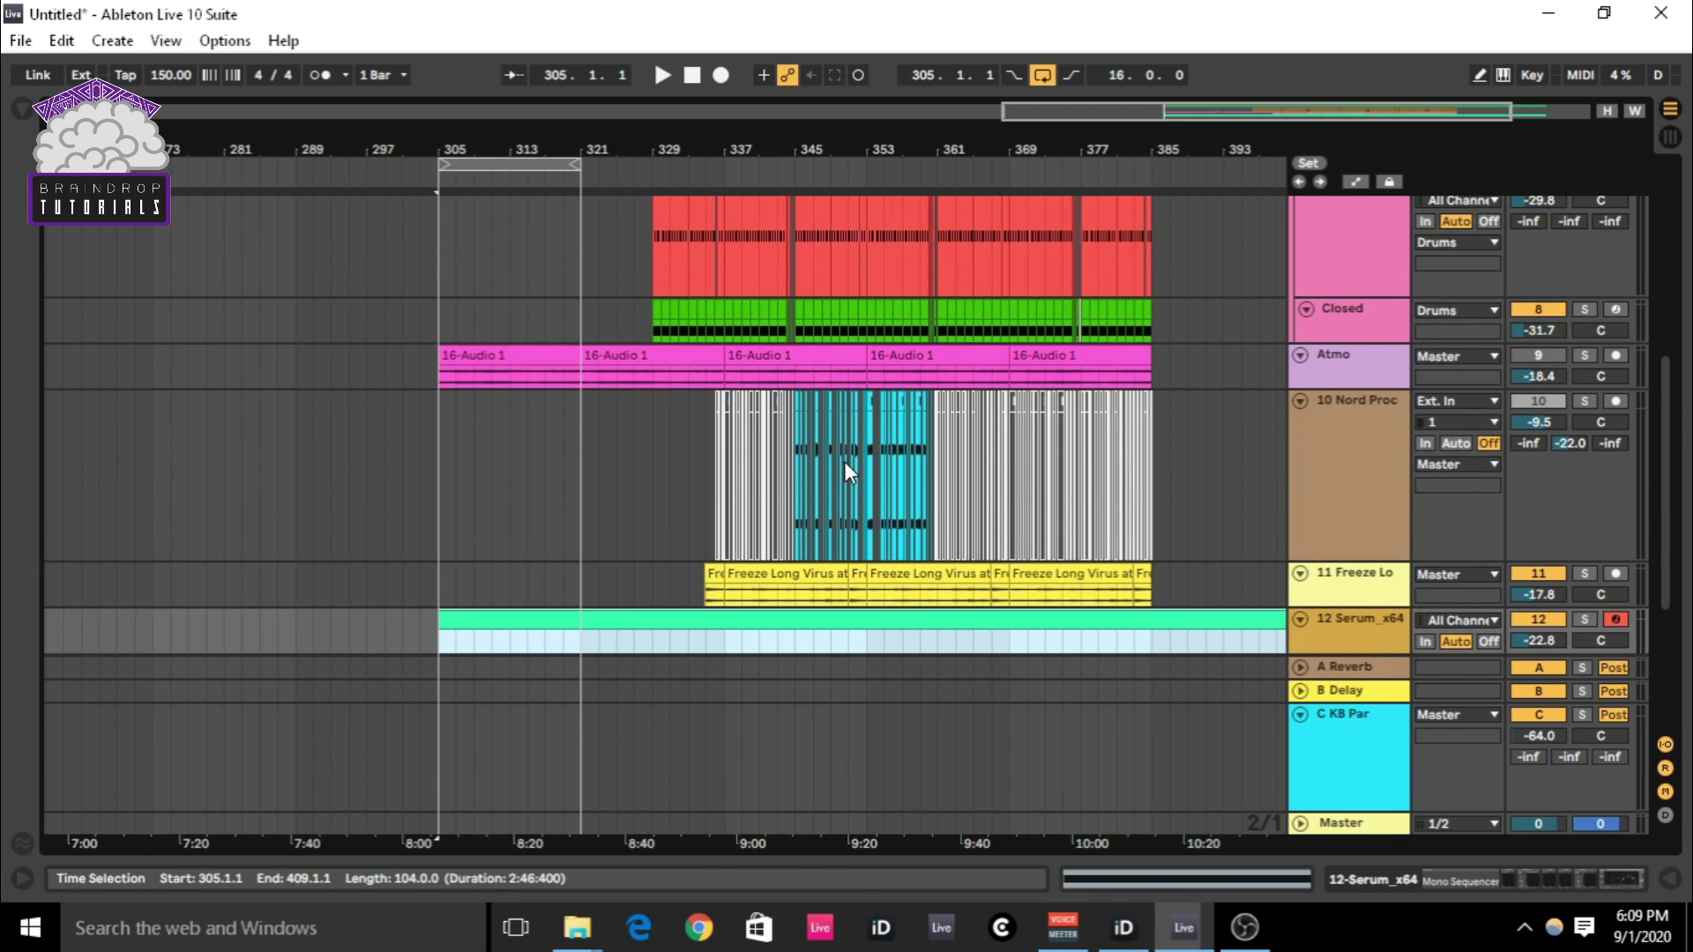
{"action": "scroll", "coordinate": [844, 462], "scroll_direction": "up", "scroll_amount": 3}
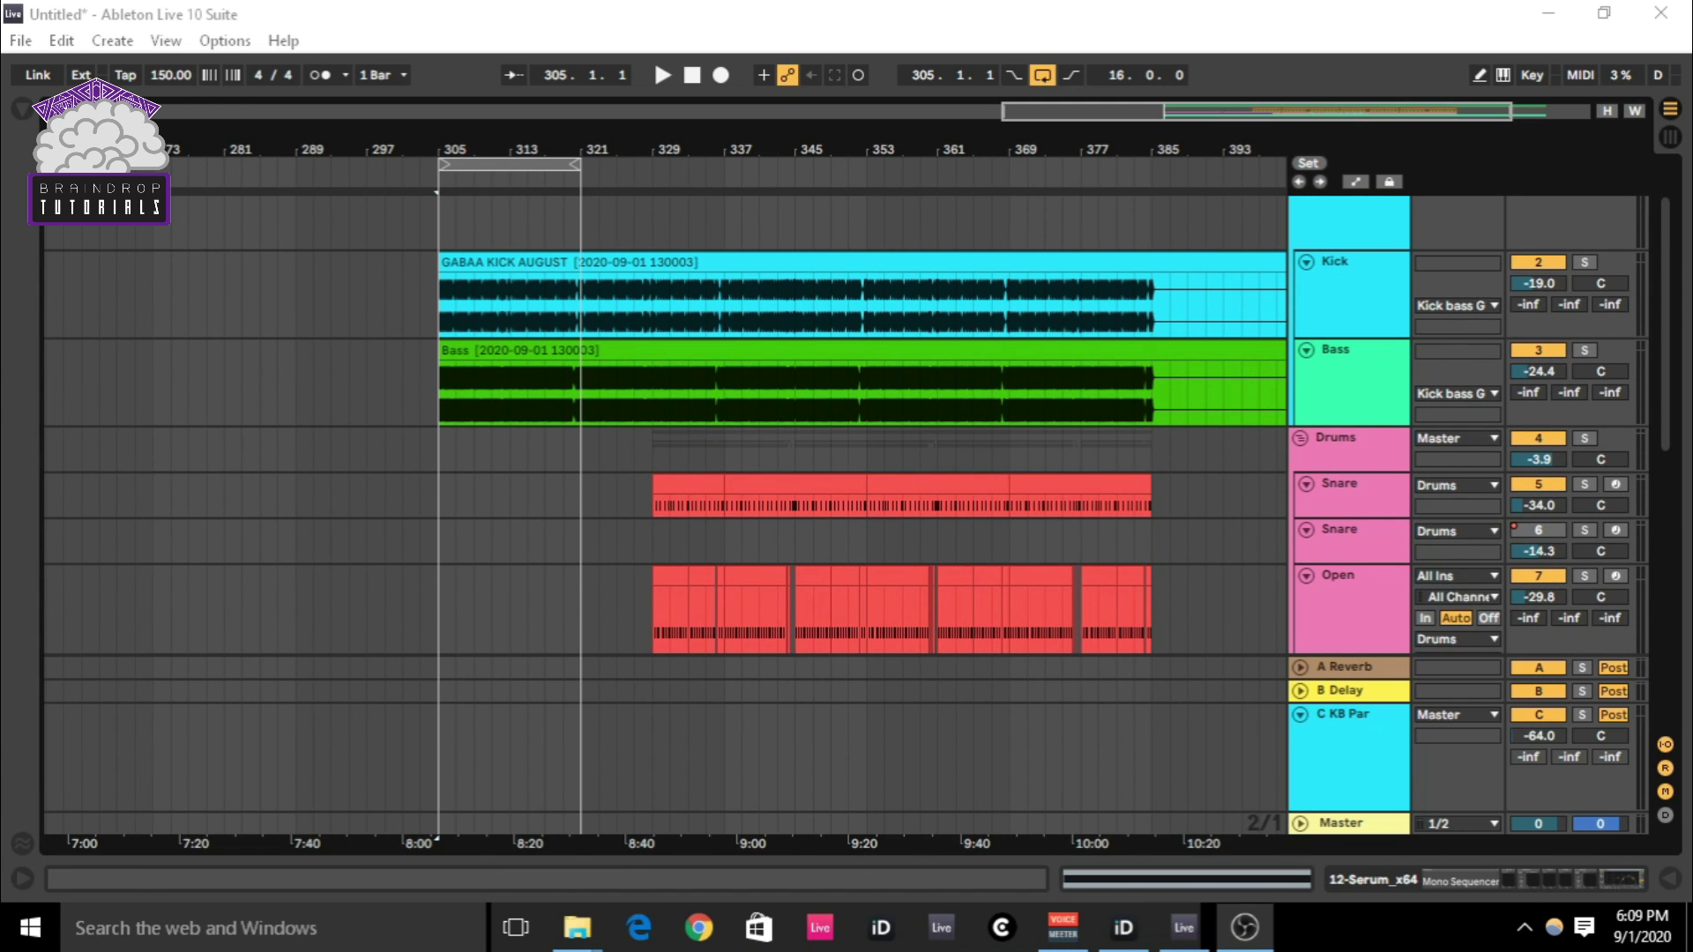
- Play the loop from bar 305 and mute the two Serum tracks, 12 and 13
{"action": "left_click", "coordinate": [493, 173]}
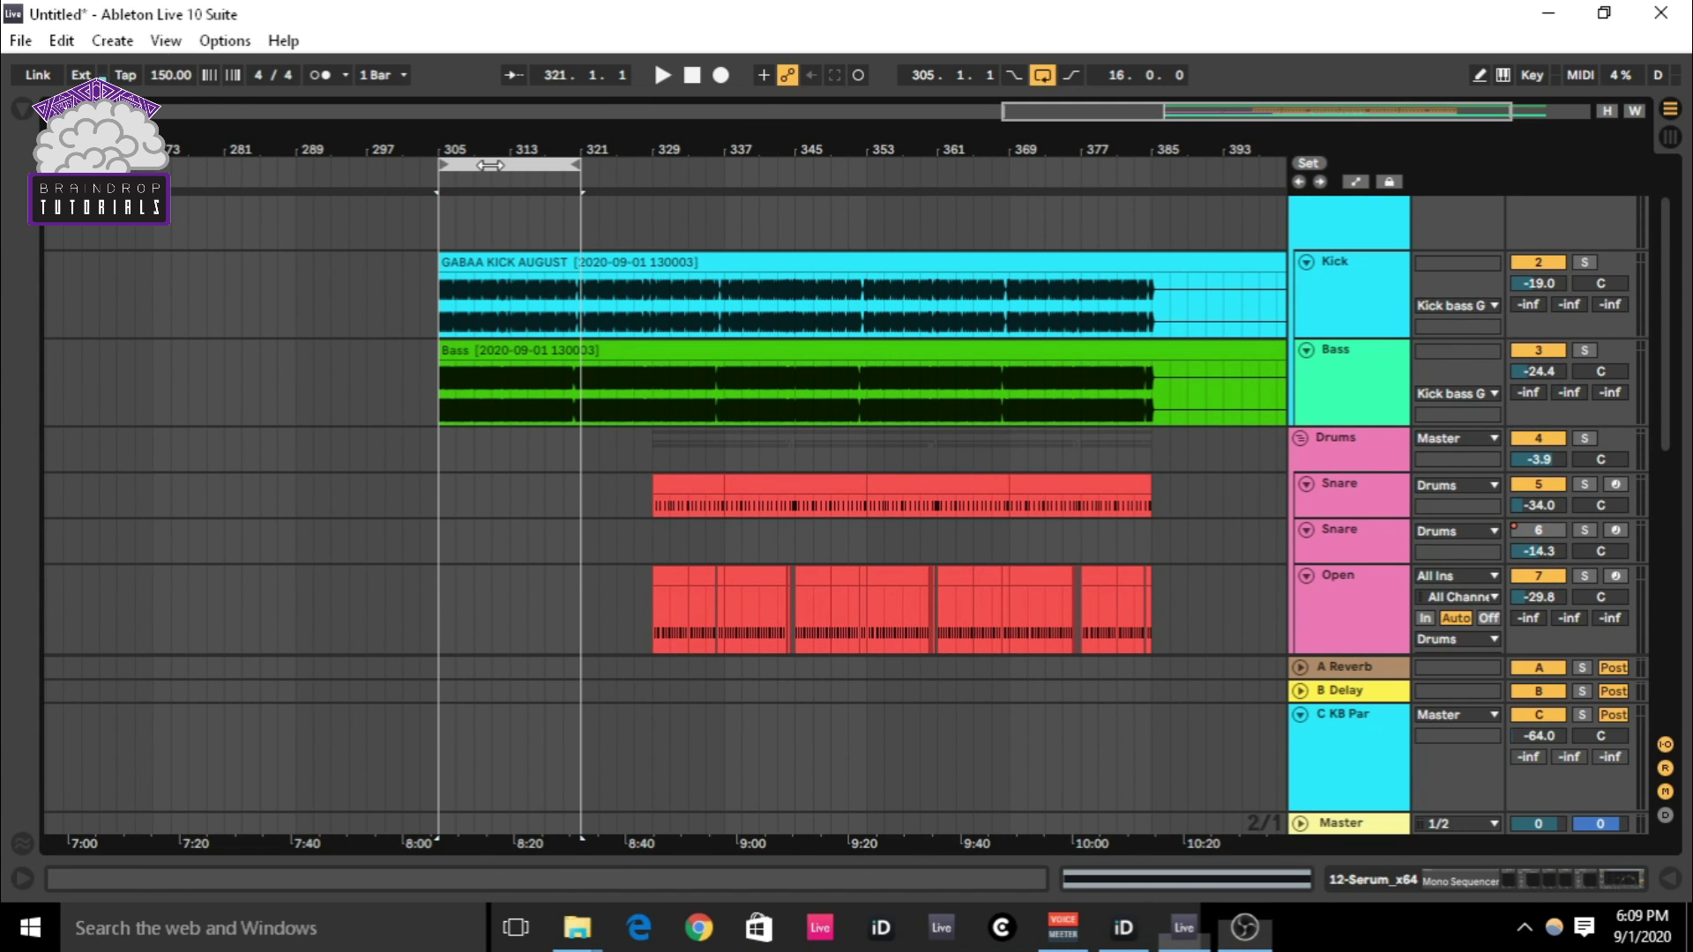
{"action": "key", "text": "space"}
{"action": "scroll", "coordinate": [1163, 453], "scroll_direction": "down", "scroll_amount": 3}
{"action": "scroll", "coordinate": [1162, 453], "scroll_direction": "down", "scroll_amount": 9}
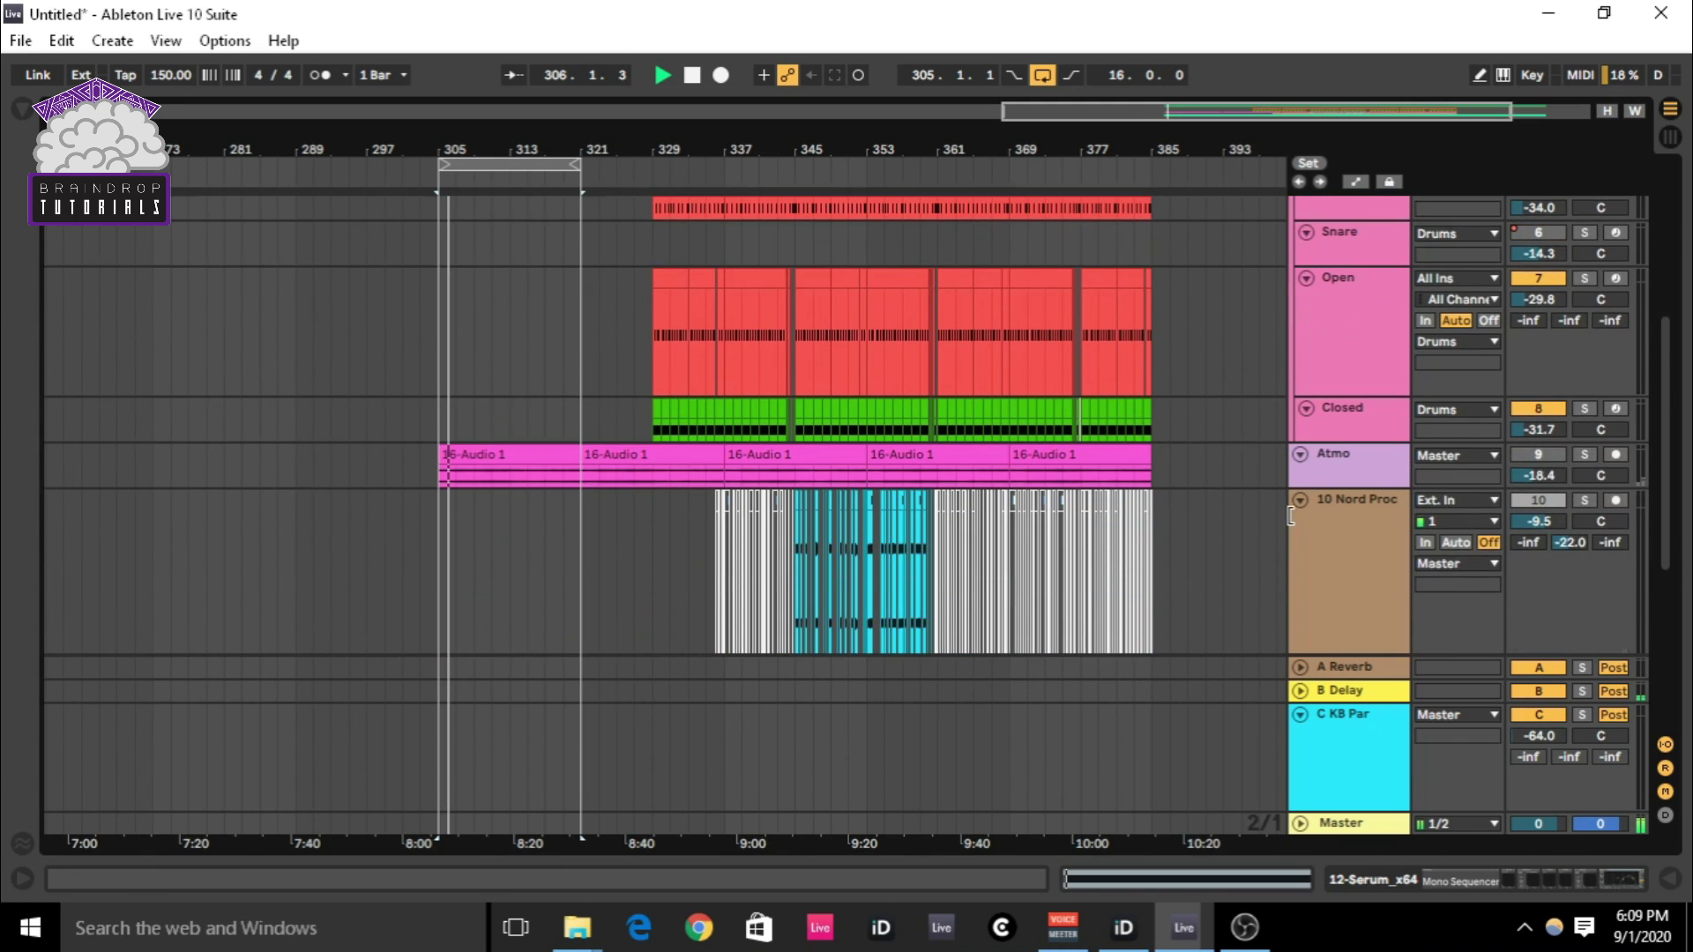
{"action": "left_click", "coordinate": [1536, 520]}
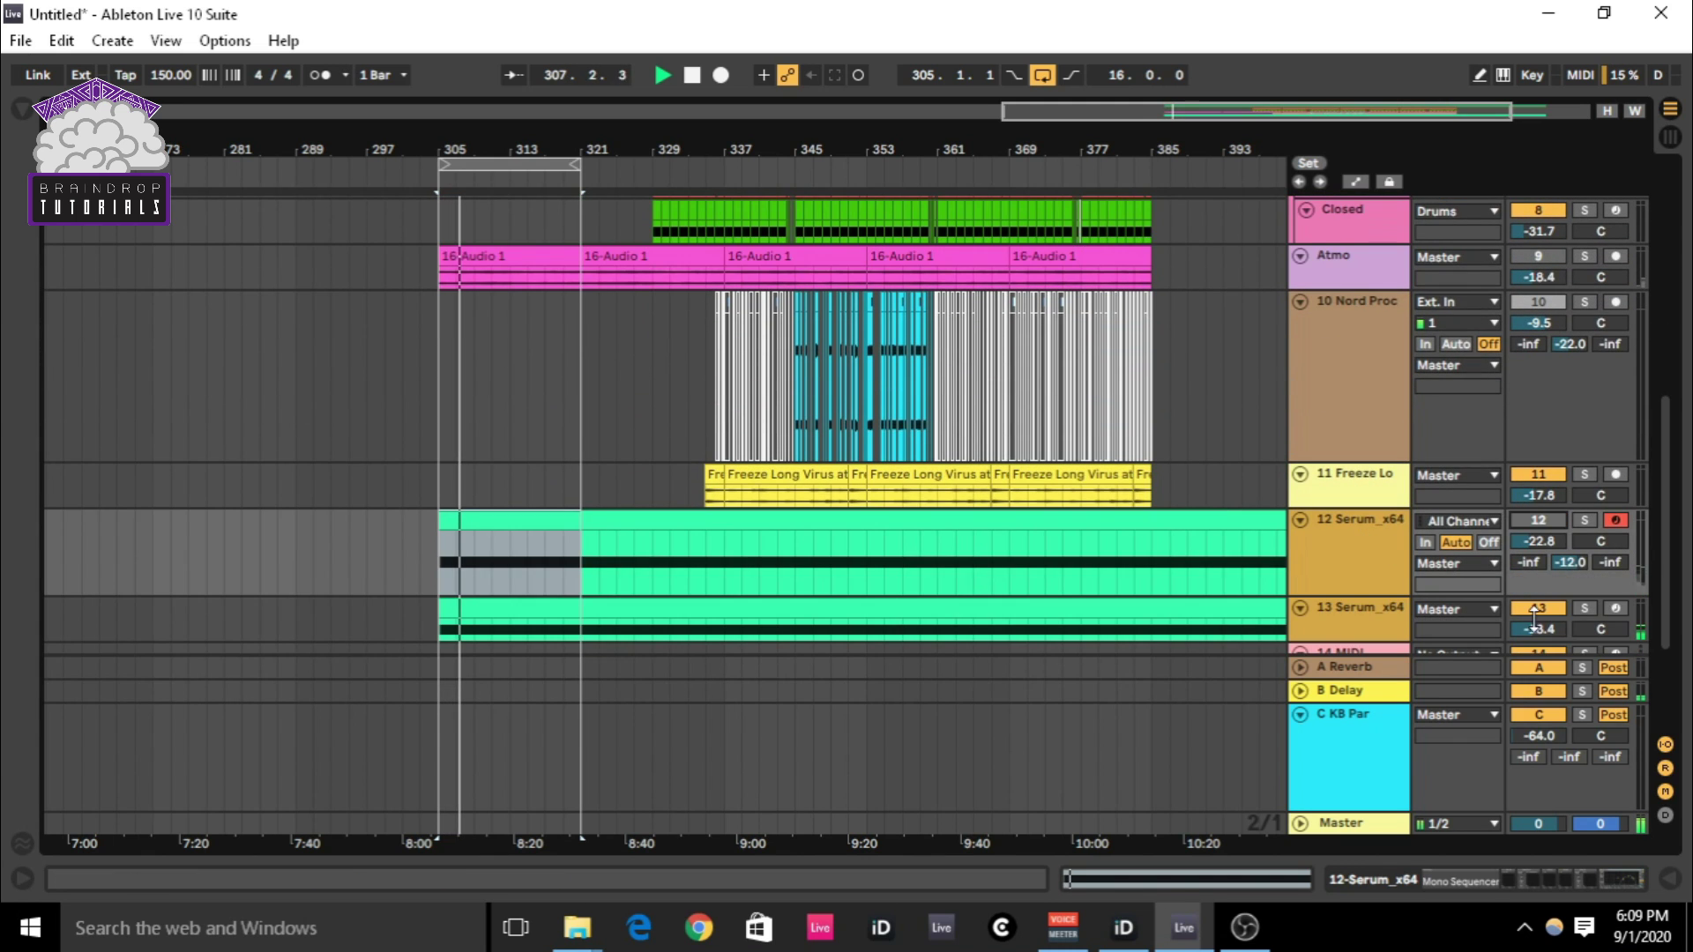
{"action": "left_click", "coordinate": [1538, 607]}
{"action": "scroll", "coordinate": [1365, 733], "scroll_direction": "down", "scroll_amount": 1}
- Raise the KB Par return track's volume to -14.8 dB by ear, and stop playback
{"action": "left_click", "coordinate": [1365, 735]}
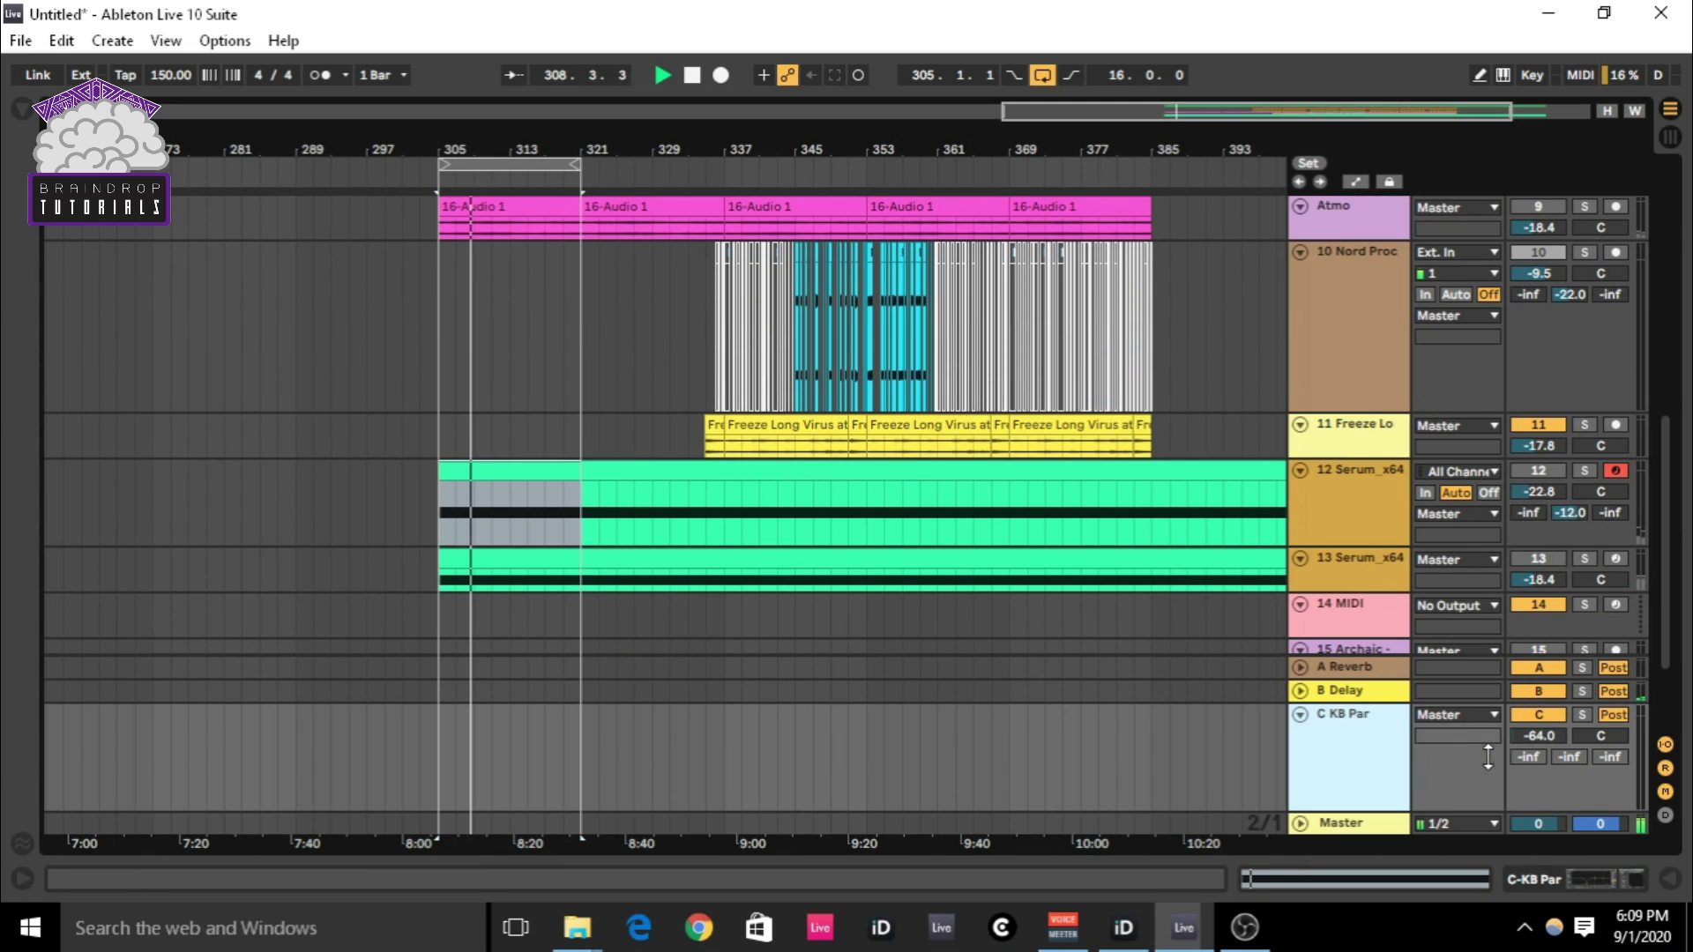
{"action": "mouse_move", "coordinate": [1539, 736]}
{"action": "left_mouse_down"}
{"action": "mouse_move", "coordinate": [1539, 684]}
{"action": "mouse_move", "coordinate": [1538, 730]}
{"action": "left_mouse_up"}
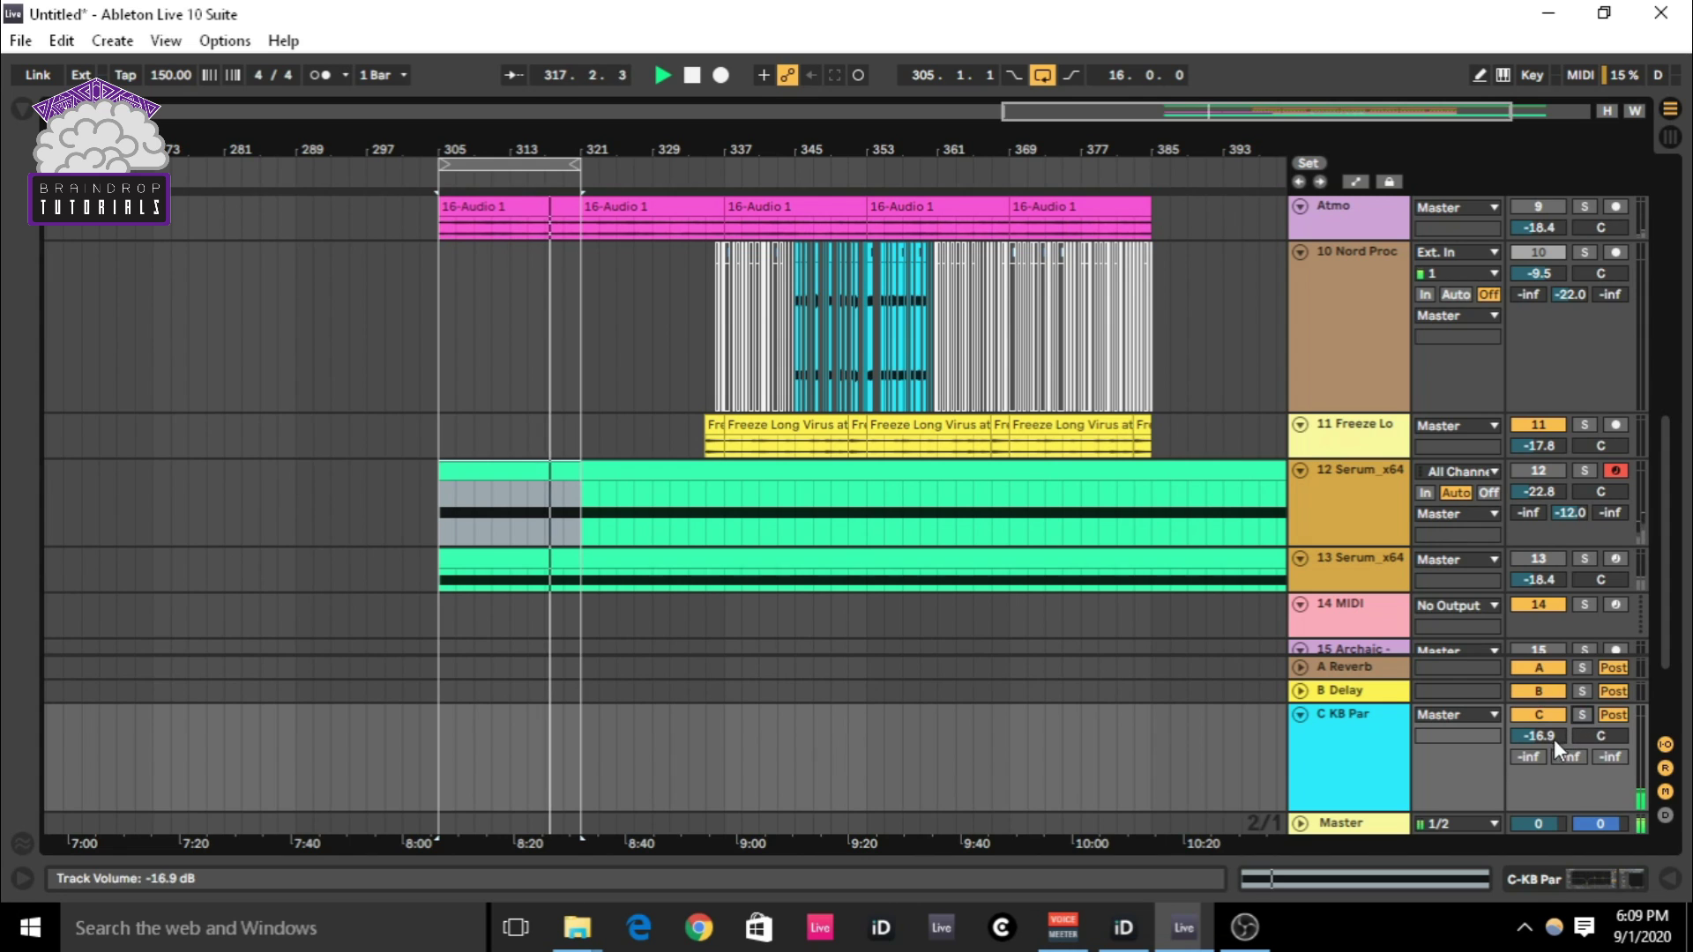
{"action": "left_click_drag", "start_coordinate": [1548, 739], "coordinate": [1528, 727]}
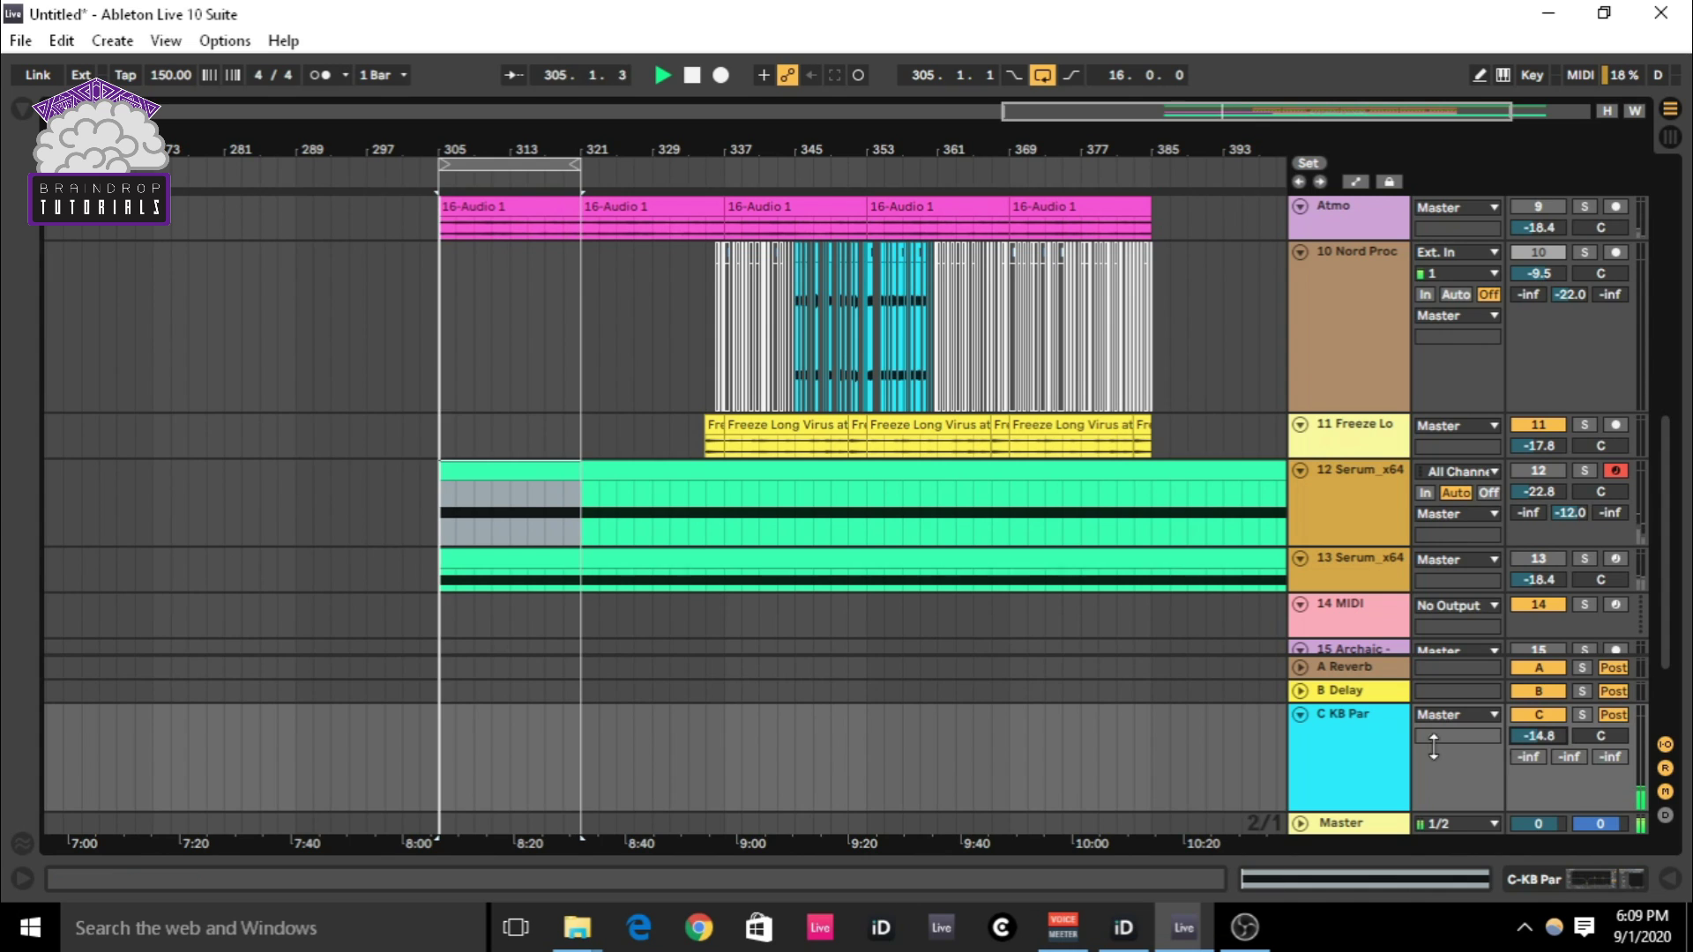
{"action": "left_click", "coordinate": [1364, 758]}
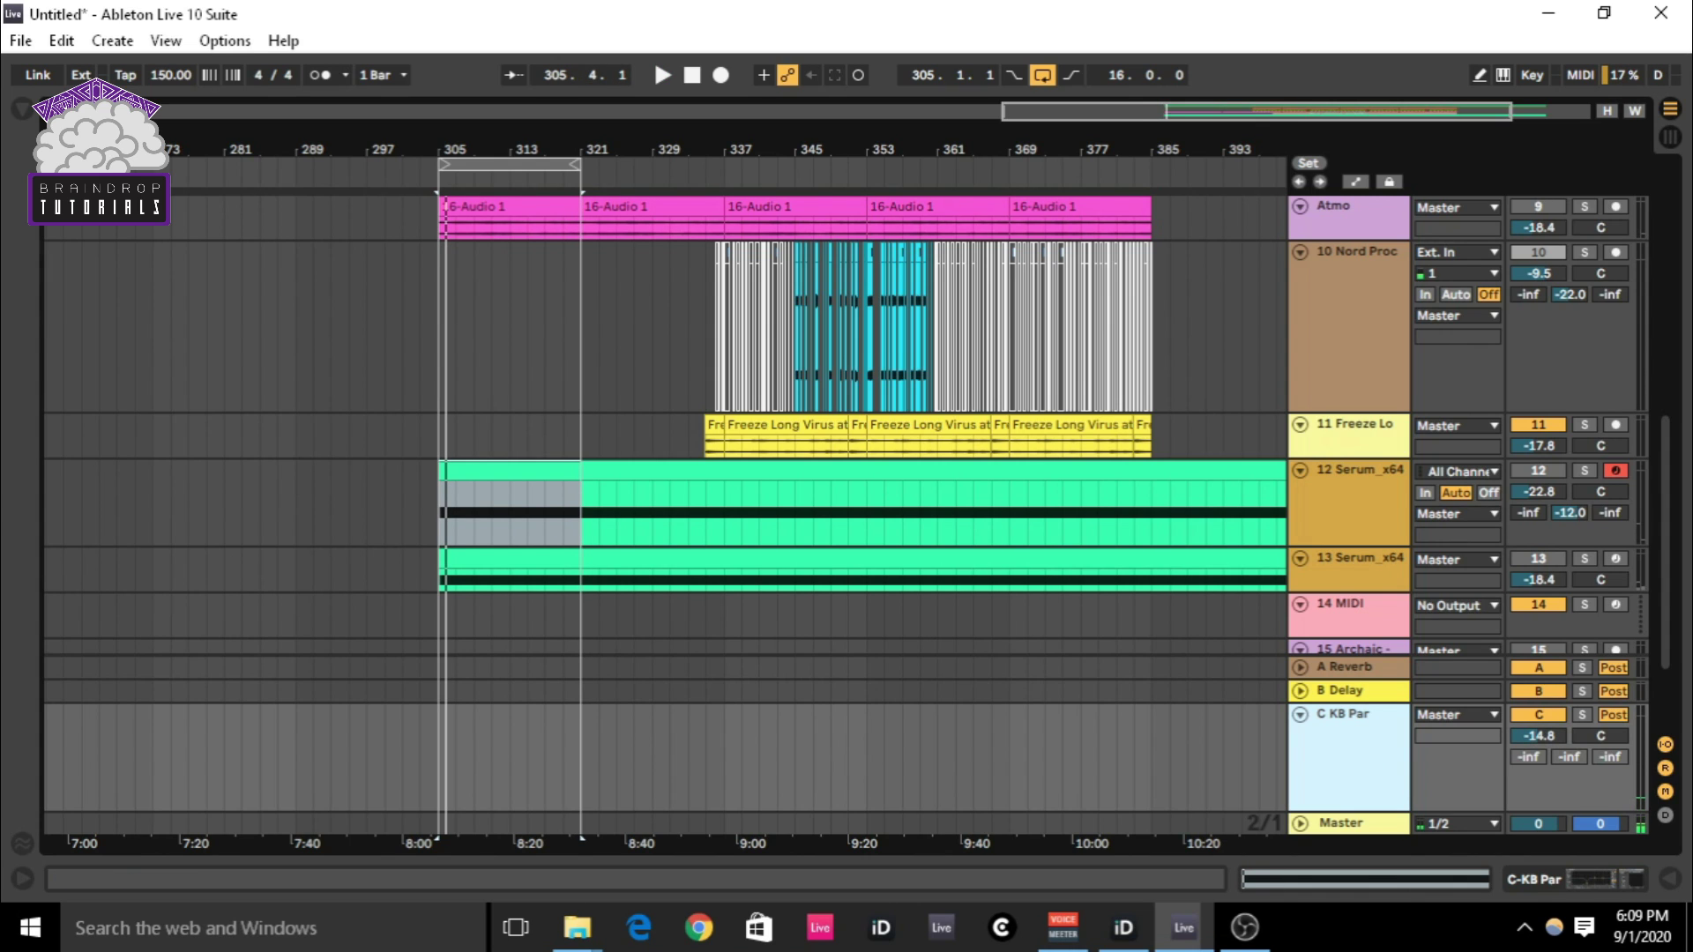
{"action": "left_click", "coordinate": [1245, 927]}
- Switch to the session view, solo the Kick bass group and play the loop
{"action": "key", "text": "Tab"}
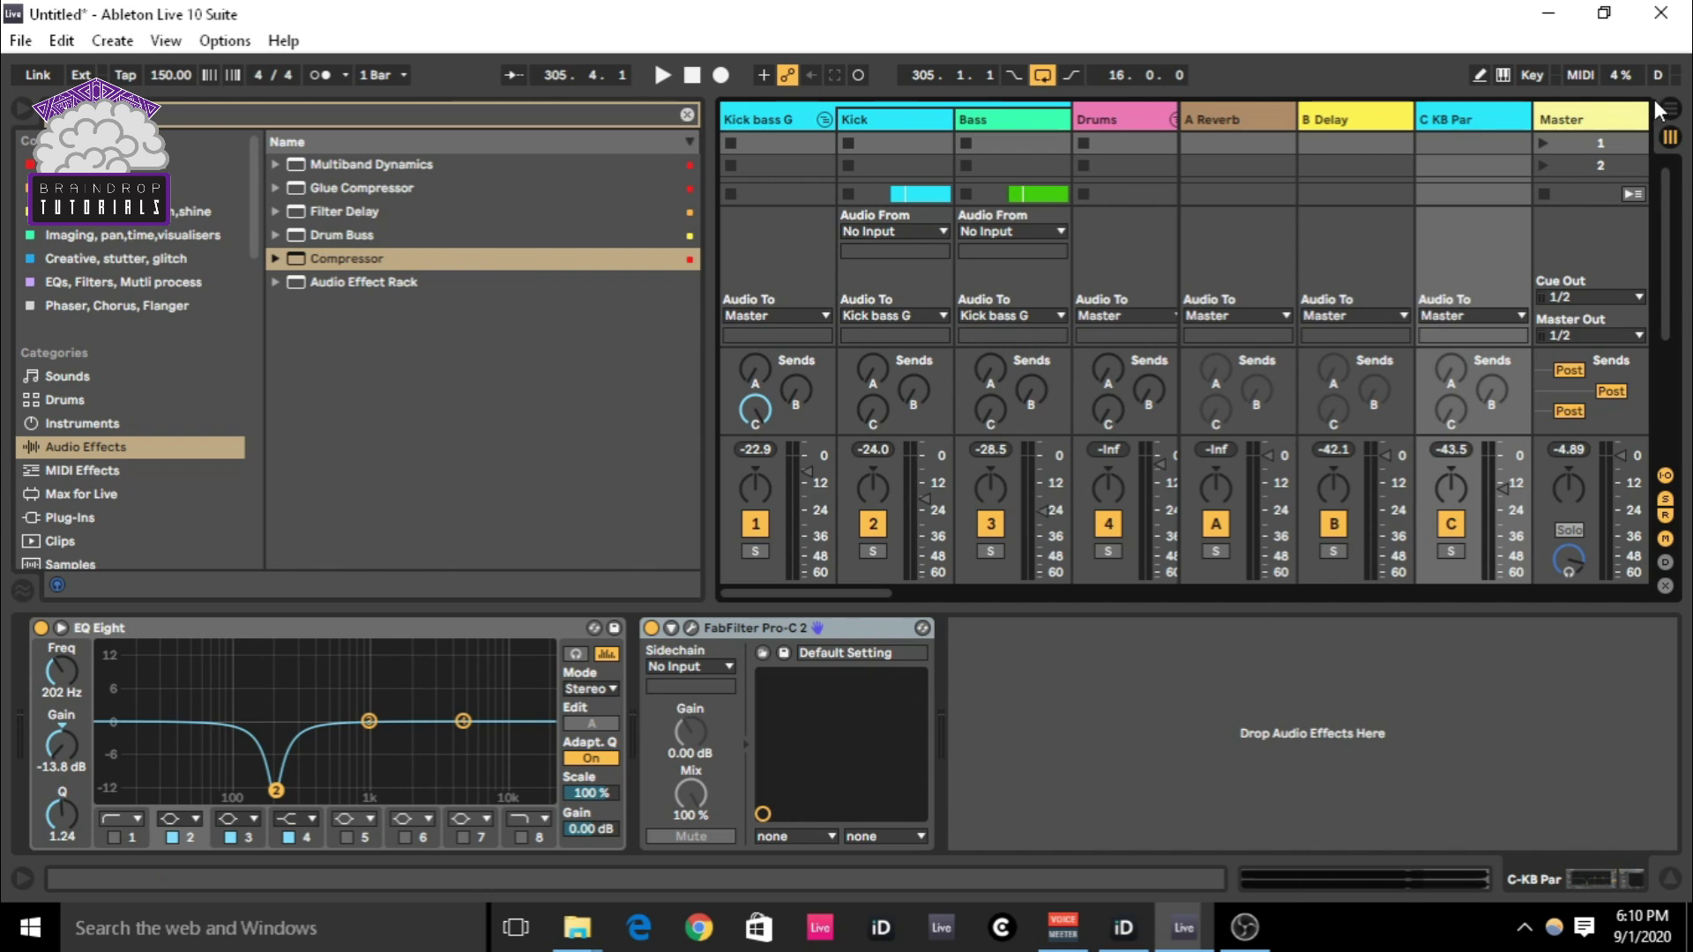
{"action": "left_click", "coordinate": [1458, 109]}
{"action": "left_click", "coordinate": [1008, 705]}
{"action": "key", "text": "space"}
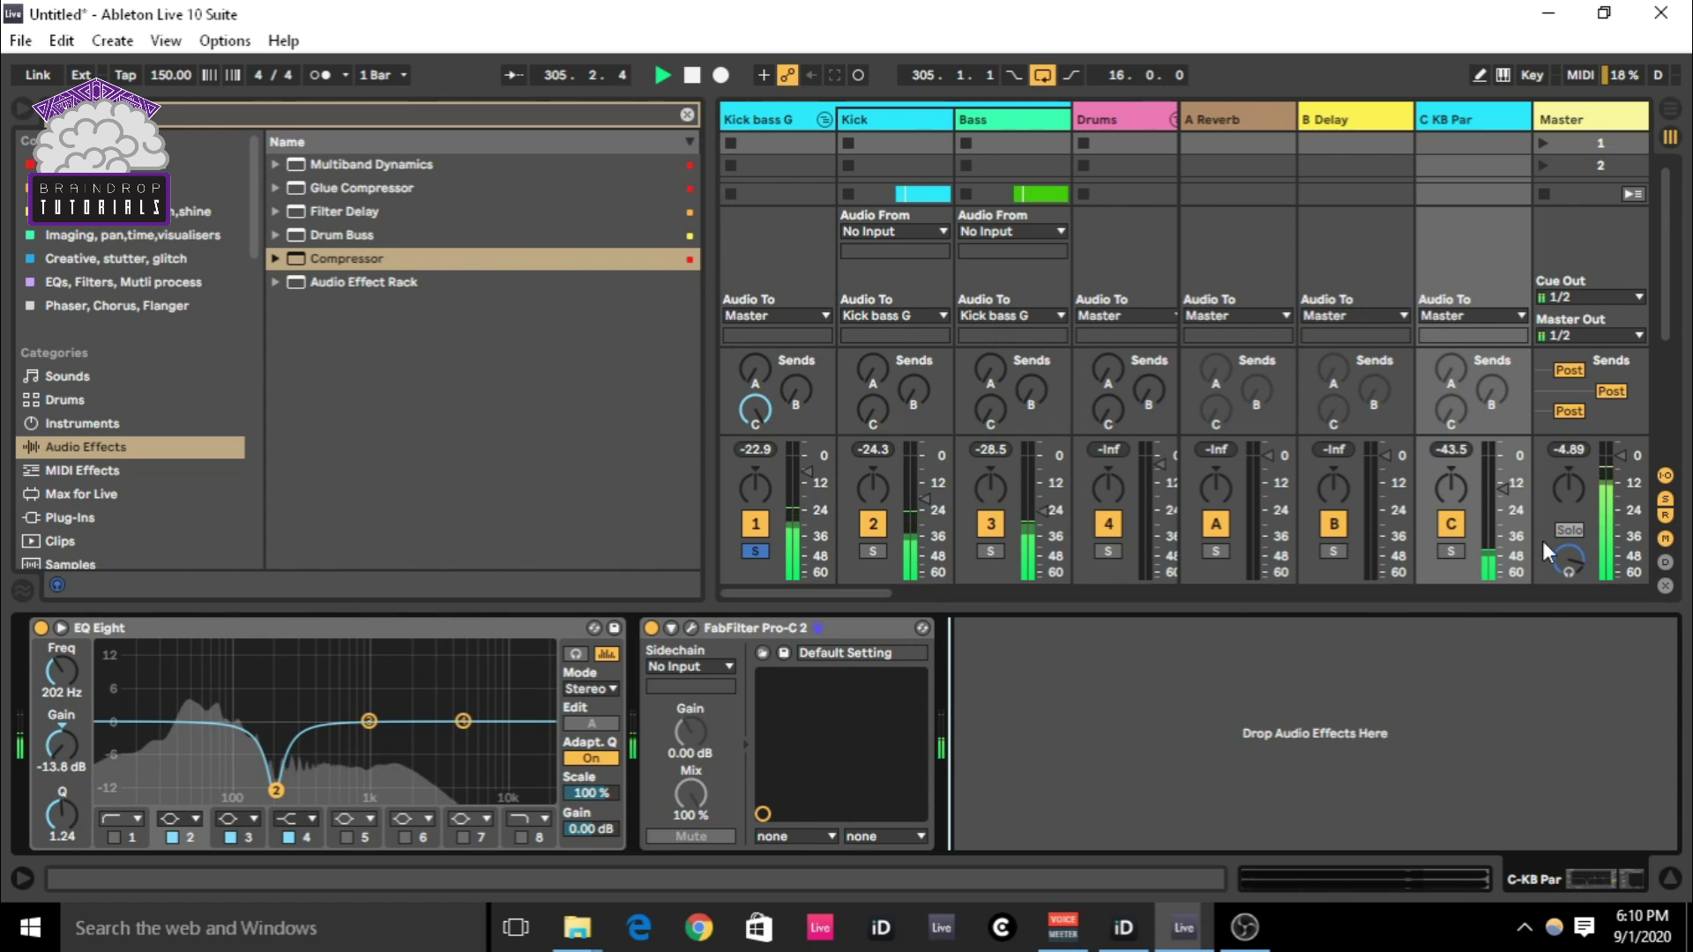
- Compare the master peak level with the KB Par return off and on, setting the return's volume to -13.0 dB
{"action": "left_click", "coordinate": [1451, 524]}
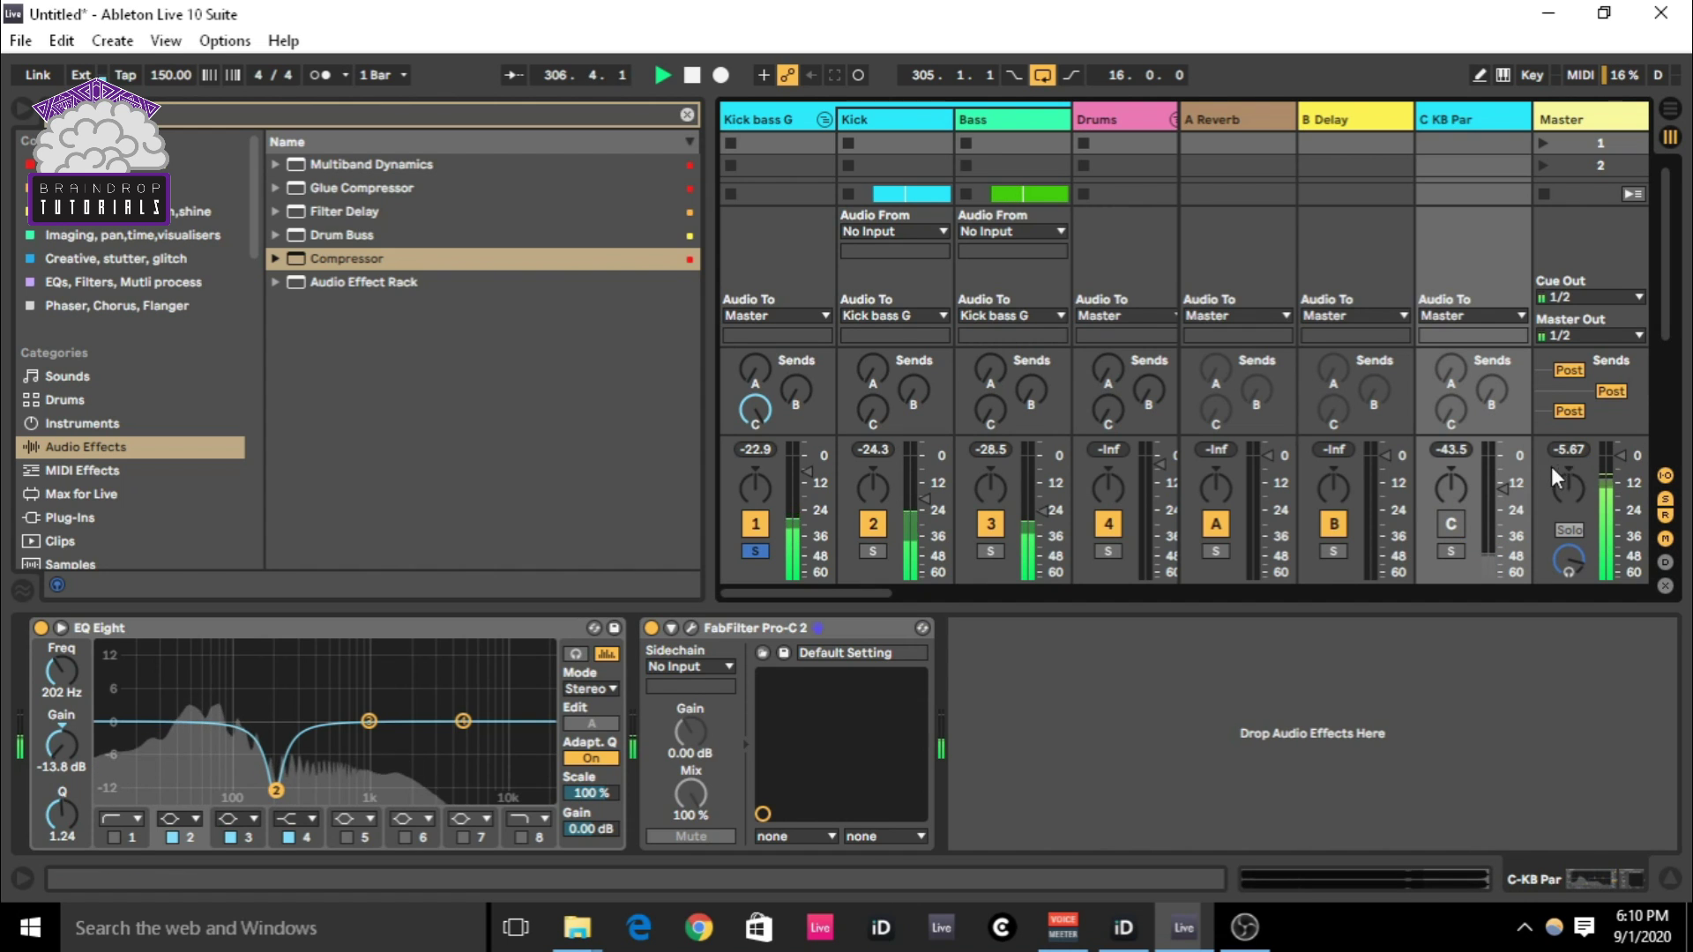
{"action": "left_click", "coordinate": [1452, 524]}
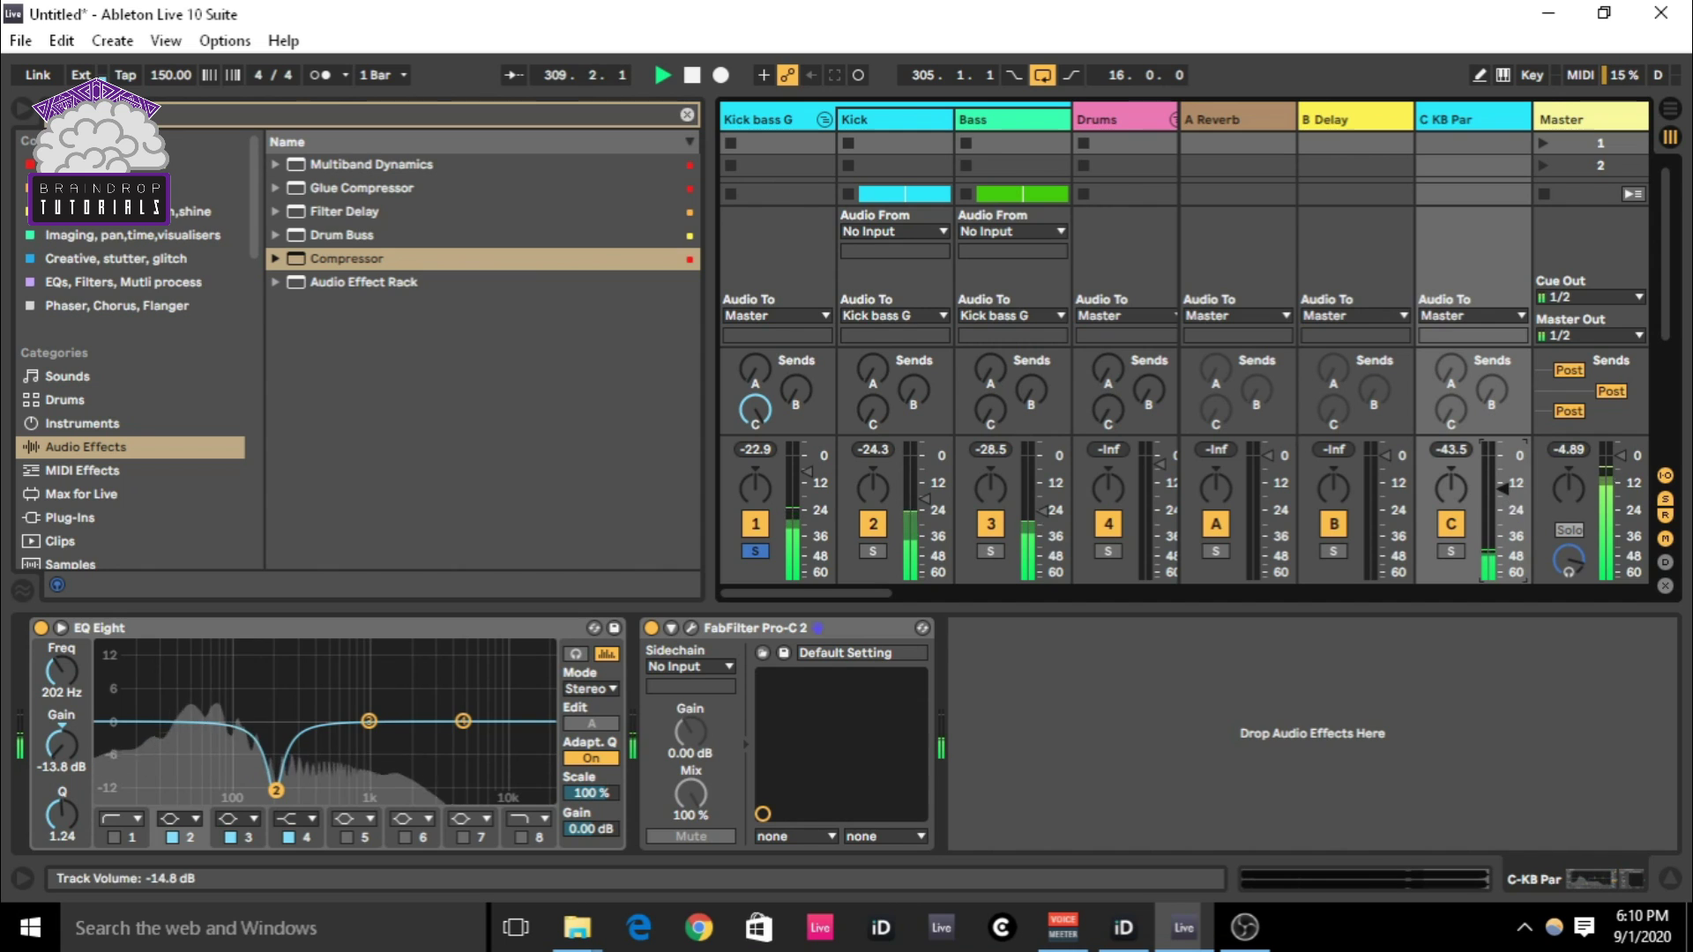
{"action": "left_click", "coordinate": [1454, 526]}
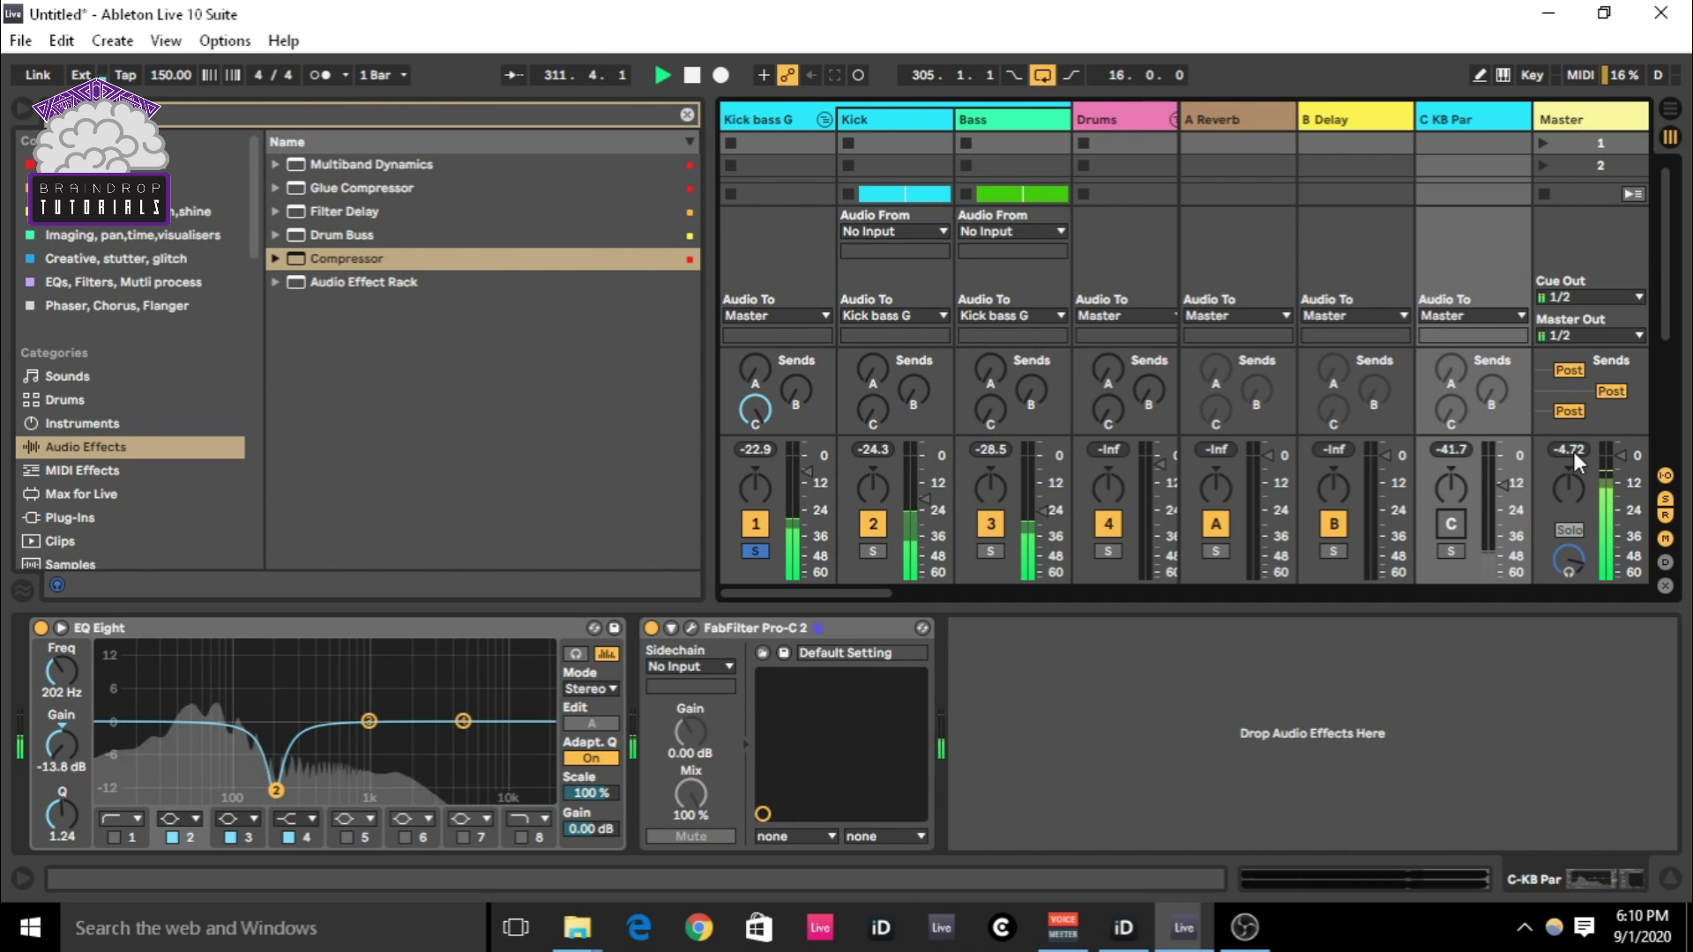
{"action": "left_click", "coordinate": [1450, 525]}
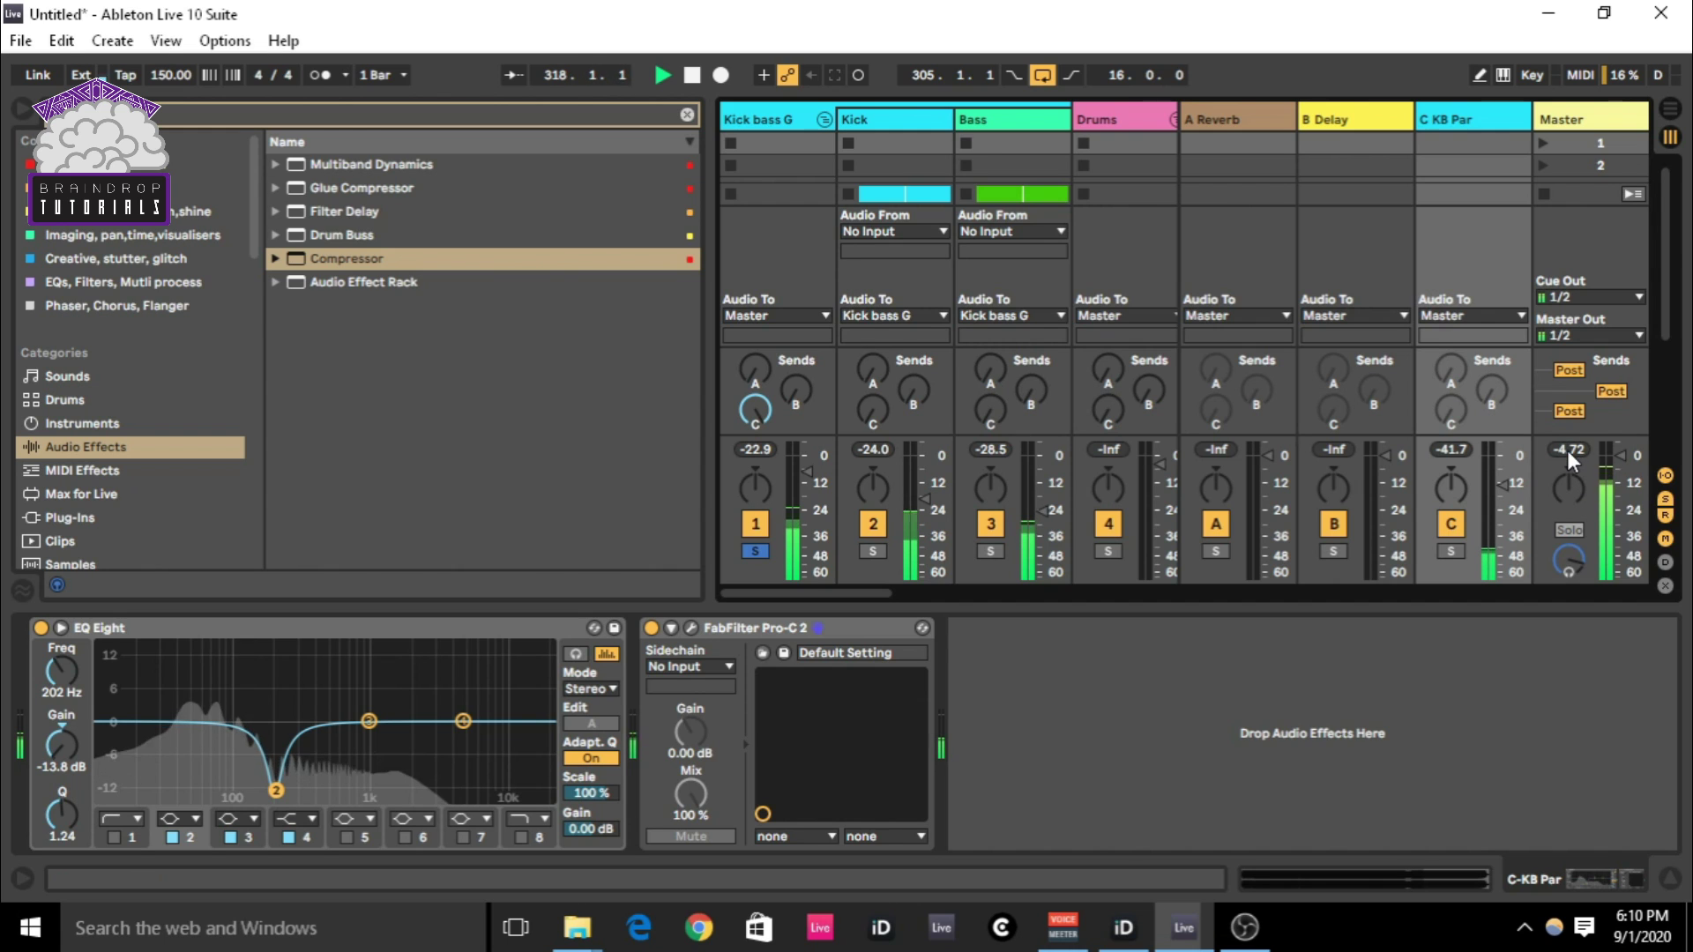
- Stop playback and return to the arrangement view
{"action": "left_click", "coordinate": [1415, 732]}
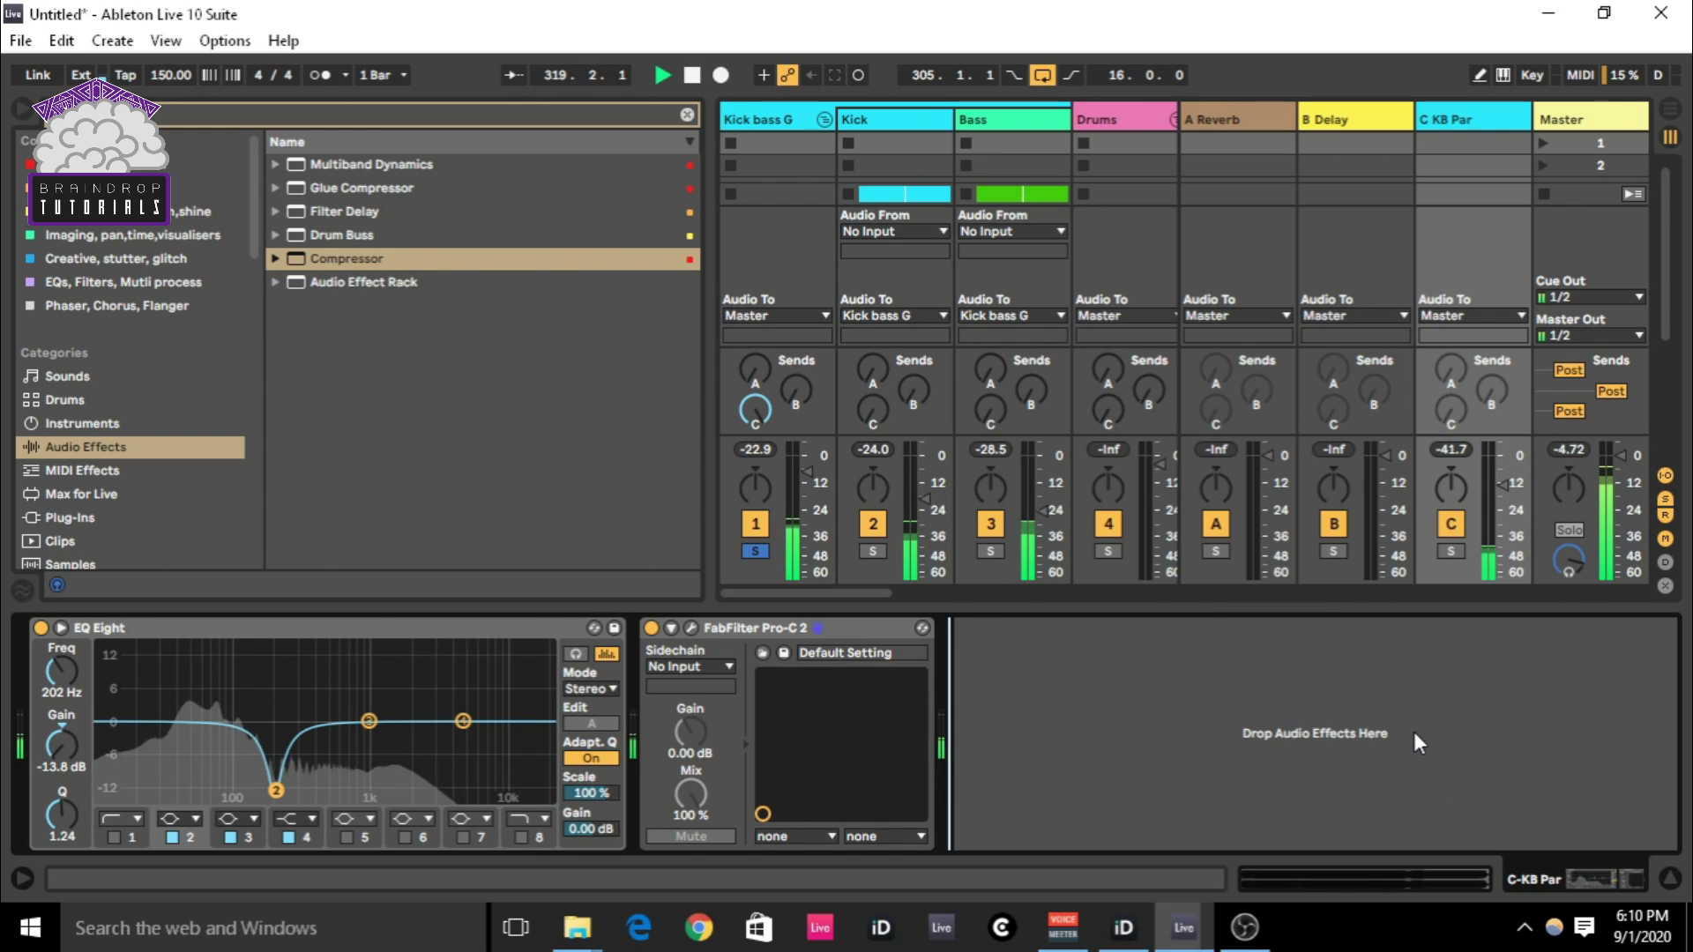
{"action": "key", "text": "space"}
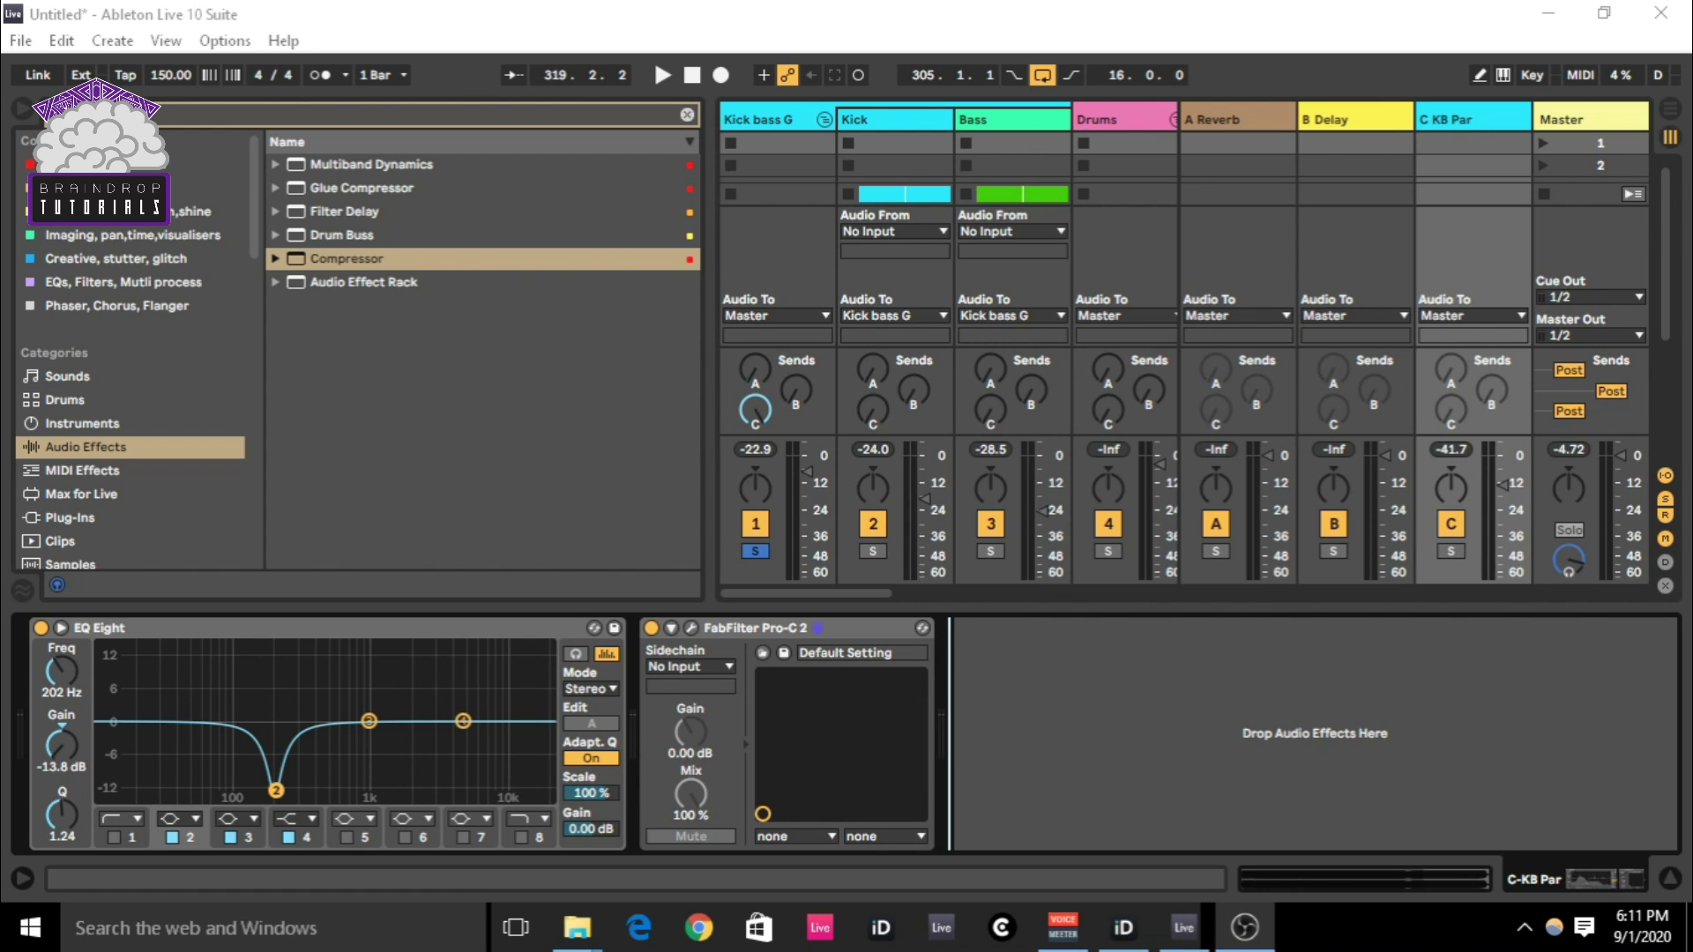
{"action": "key", "text": "Tab"}
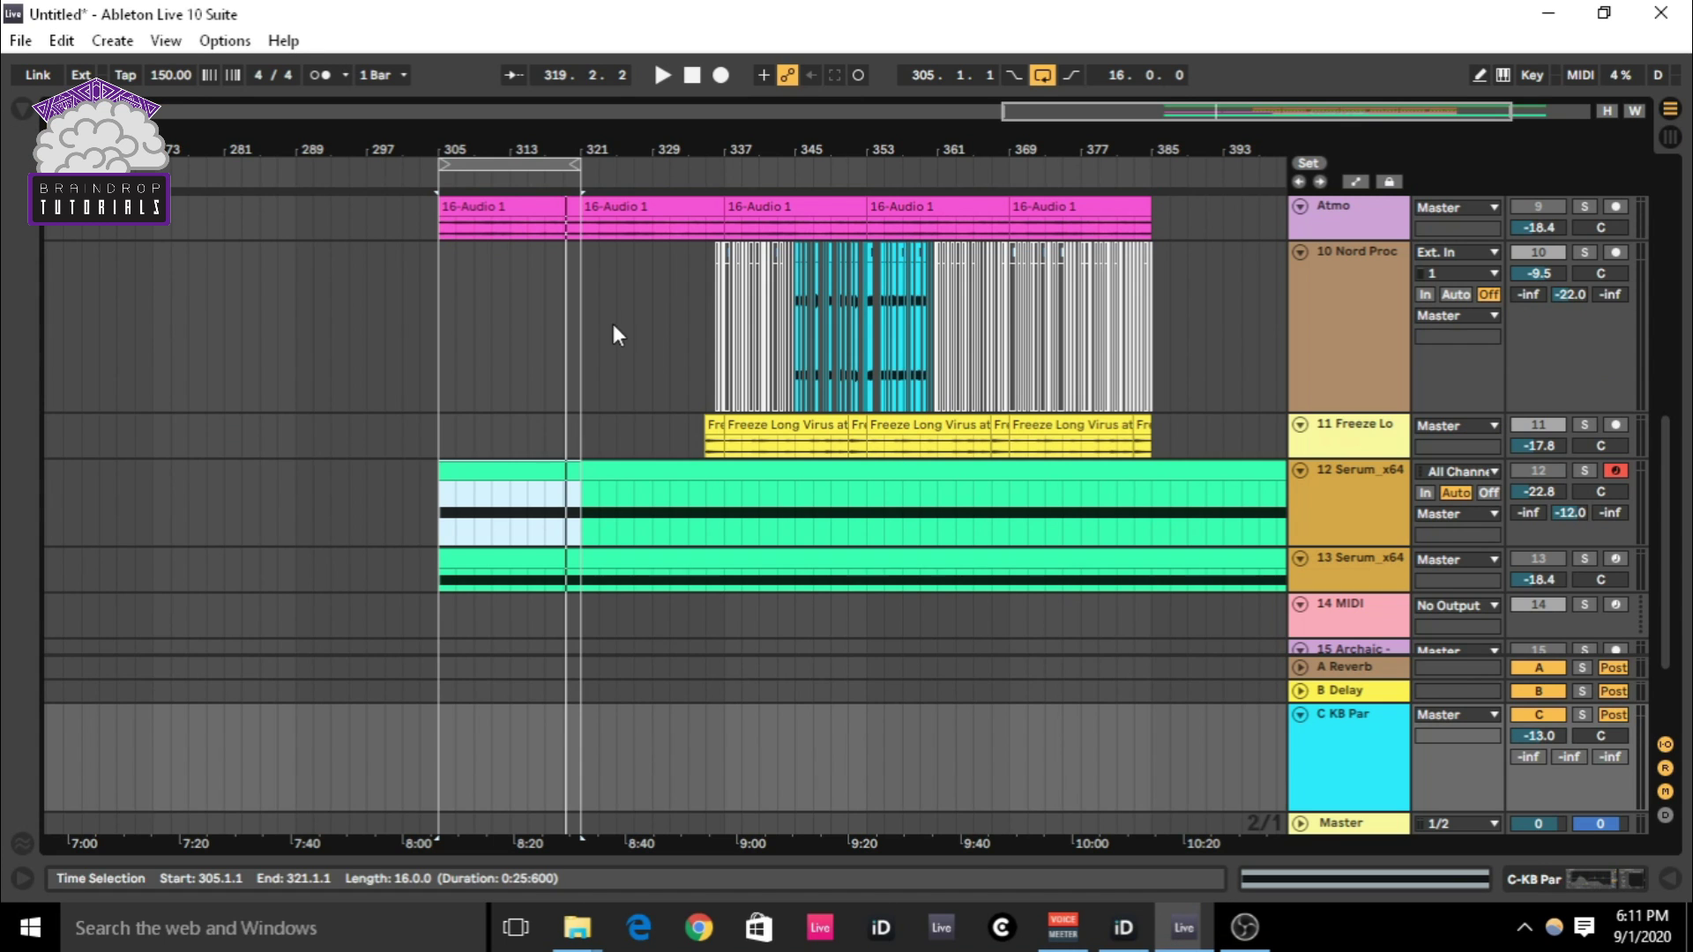
- Select the 16-bar loop starting at bar 305 and play it from its beginning
{"action": "left_click", "coordinate": [657, 207]}
{"action": "scroll", "coordinate": [541, 243], "scroll_direction": "up", "scroll_amount": 2}
{"action": "left_click", "coordinate": [507, 161]}
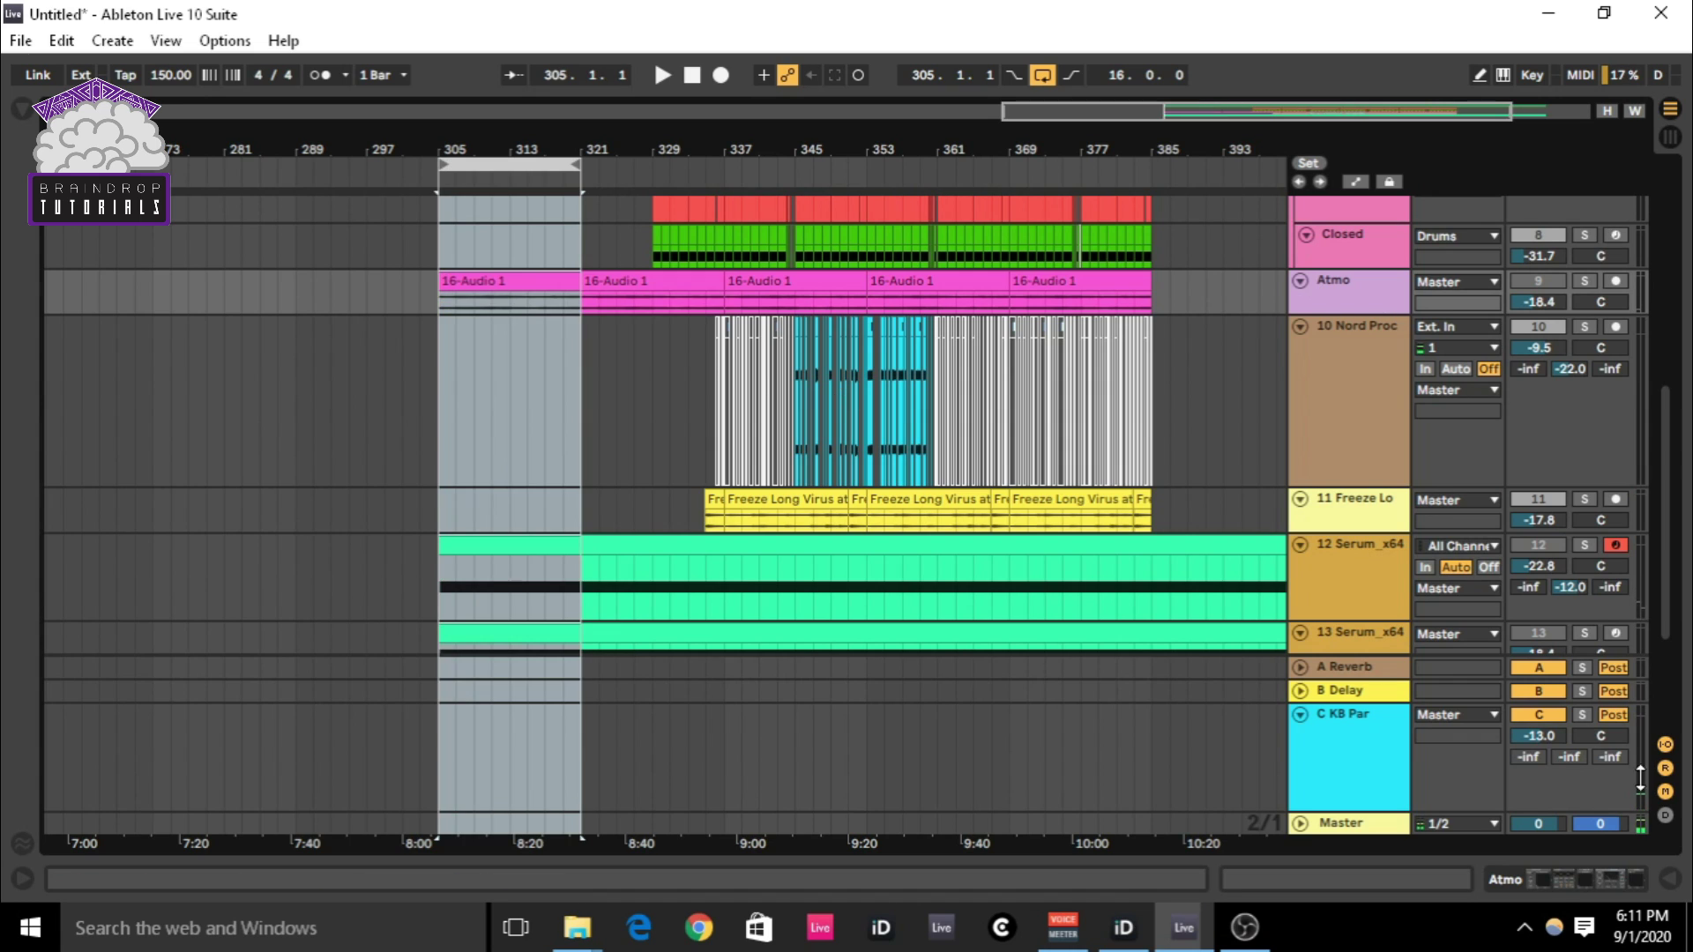
{"action": "key", "text": "space"}
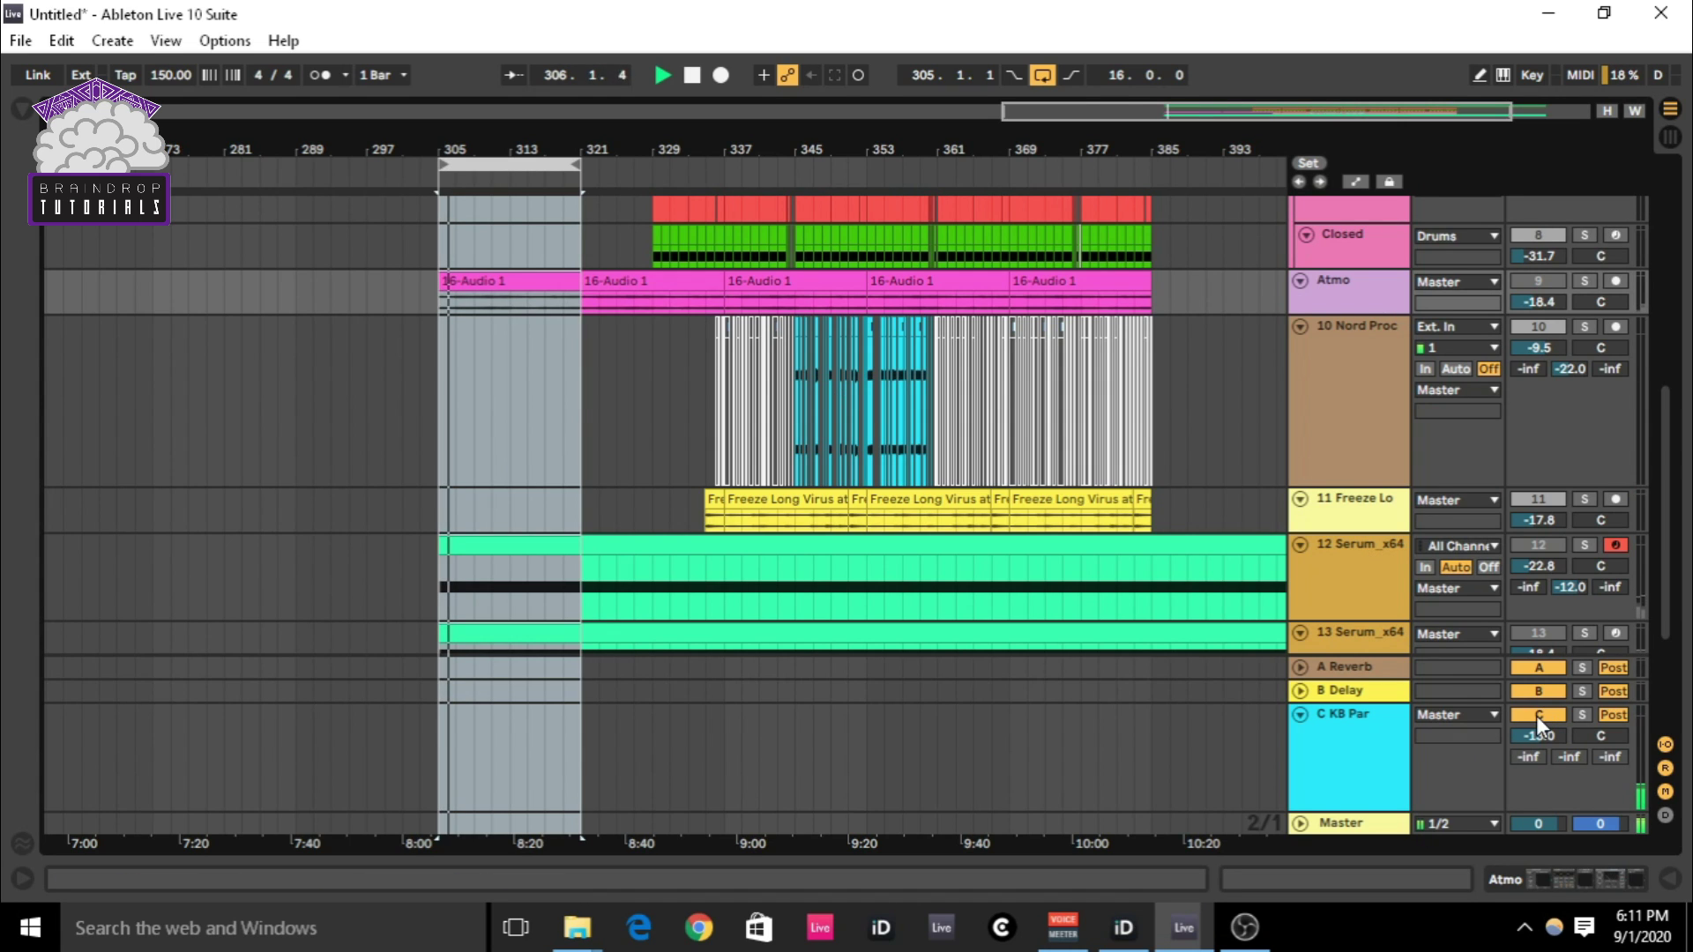
- Bring the Atmo, drum and Freeze tracks back into playback and compare the mix with the KB Par return off and on
{"action": "left_click", "coordinate": [1537, 716]}
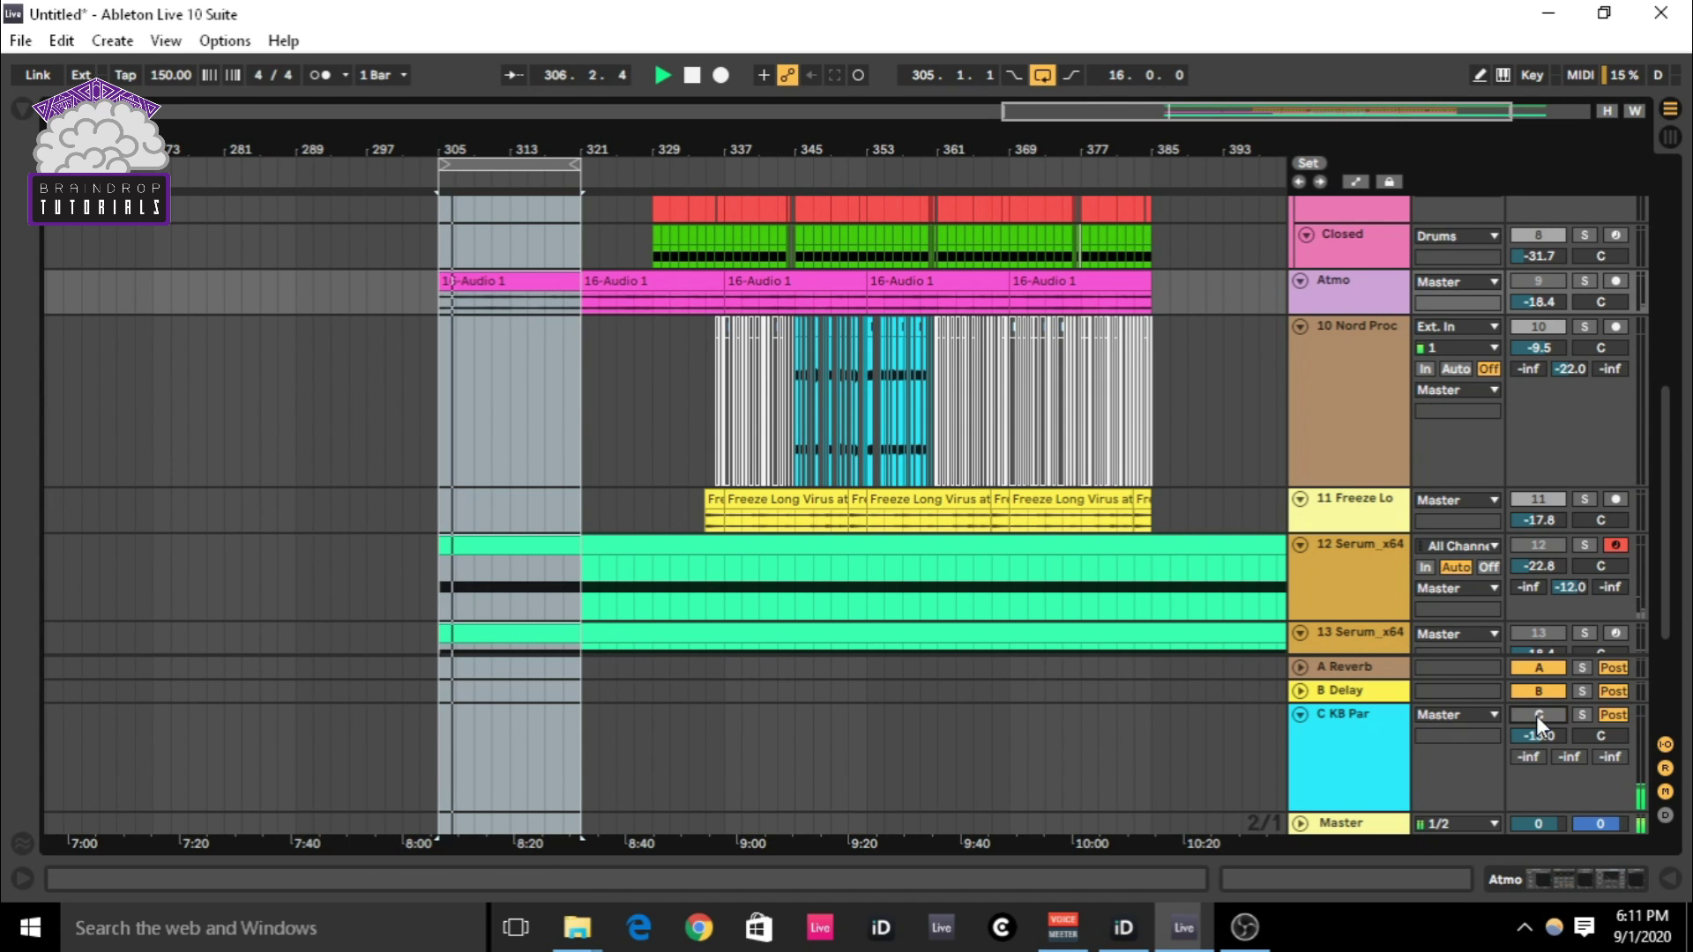
{"action": "left_click", "coordinate": [1538, 279]}
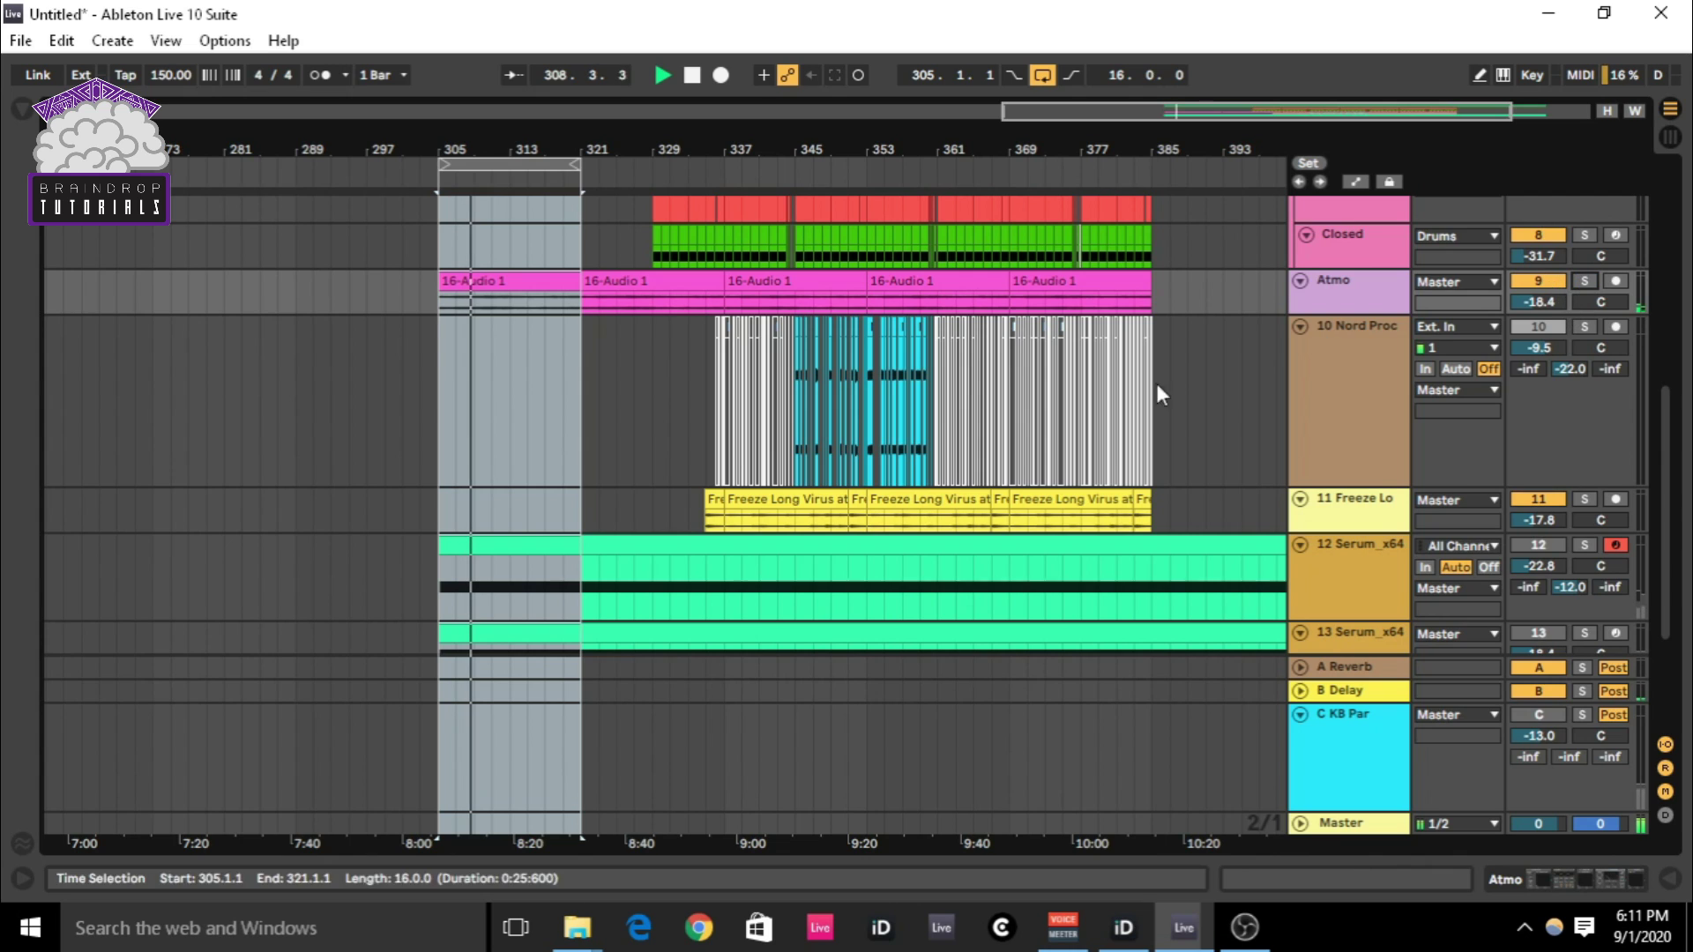
{"action": "left_click", "coordinate": [1542, 714]}
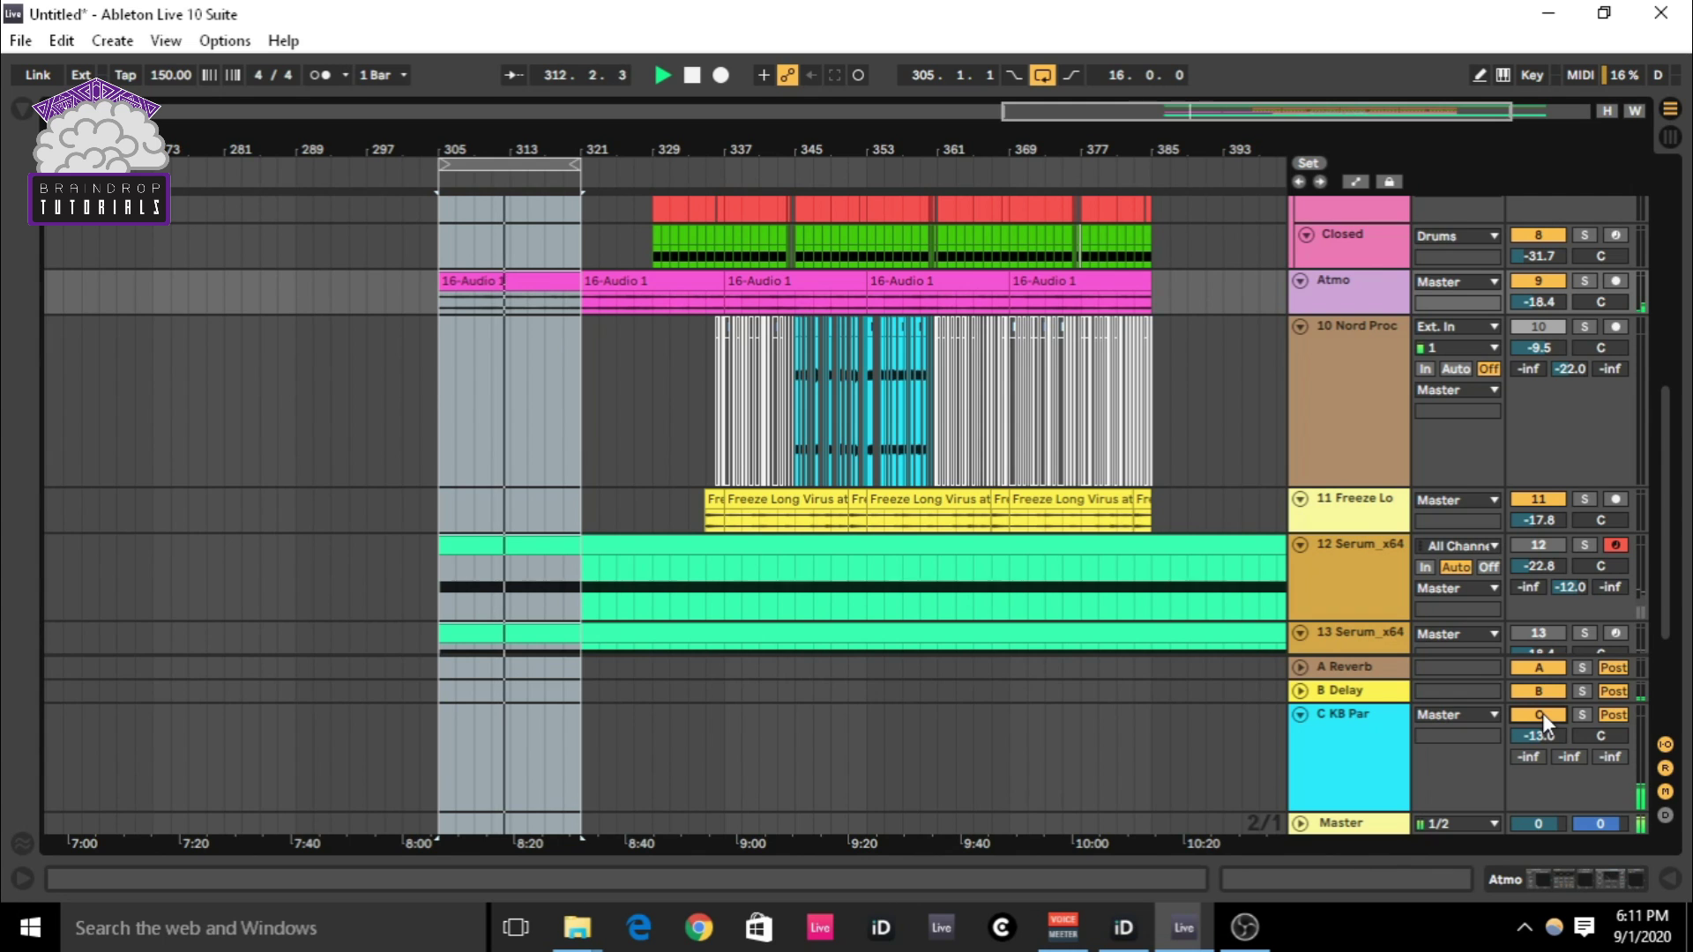
{"action": "left_click", "coordinate": [1542, 714]}
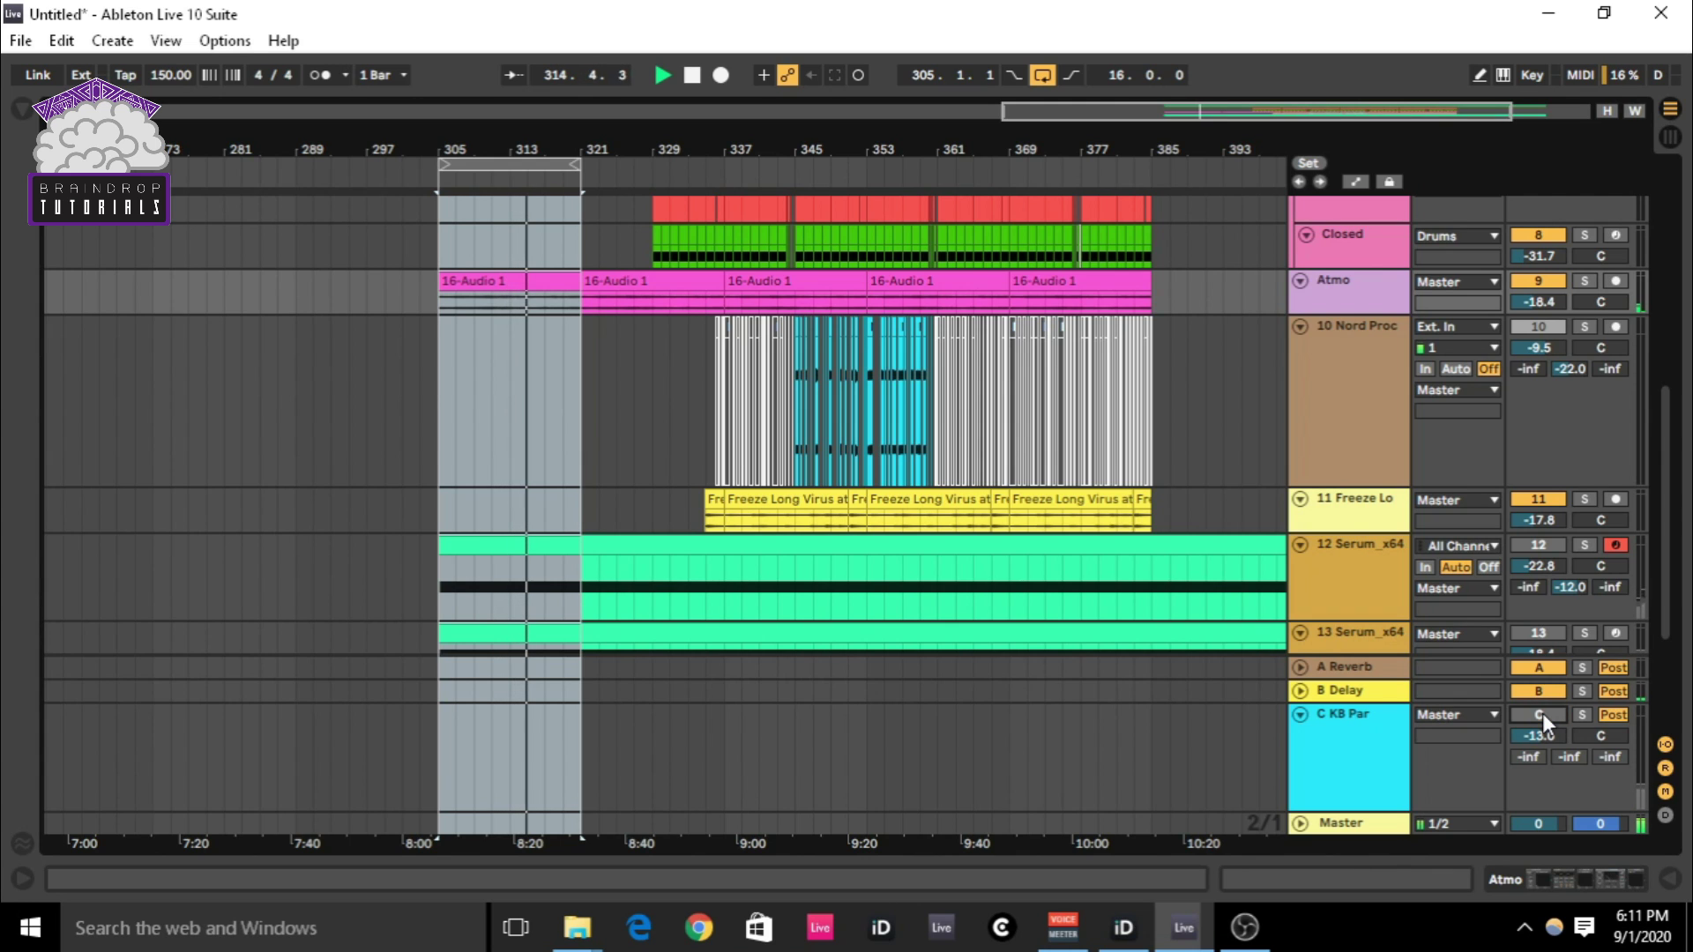
{"action": "left_click", "coordinate": [1542, 714]}
- Move the 16-bar loop to bar 345, mute the Atmo track and play the new section
{"action": "left_click_drag", "start_coordinate": [503, 165], "coordinate": [860, 165]}
{"action": "key", "text": "space"}
{"action": "scroll", "coordinate": [1405, 424], "scroll_direction": "up", "scroll_amount": 2}
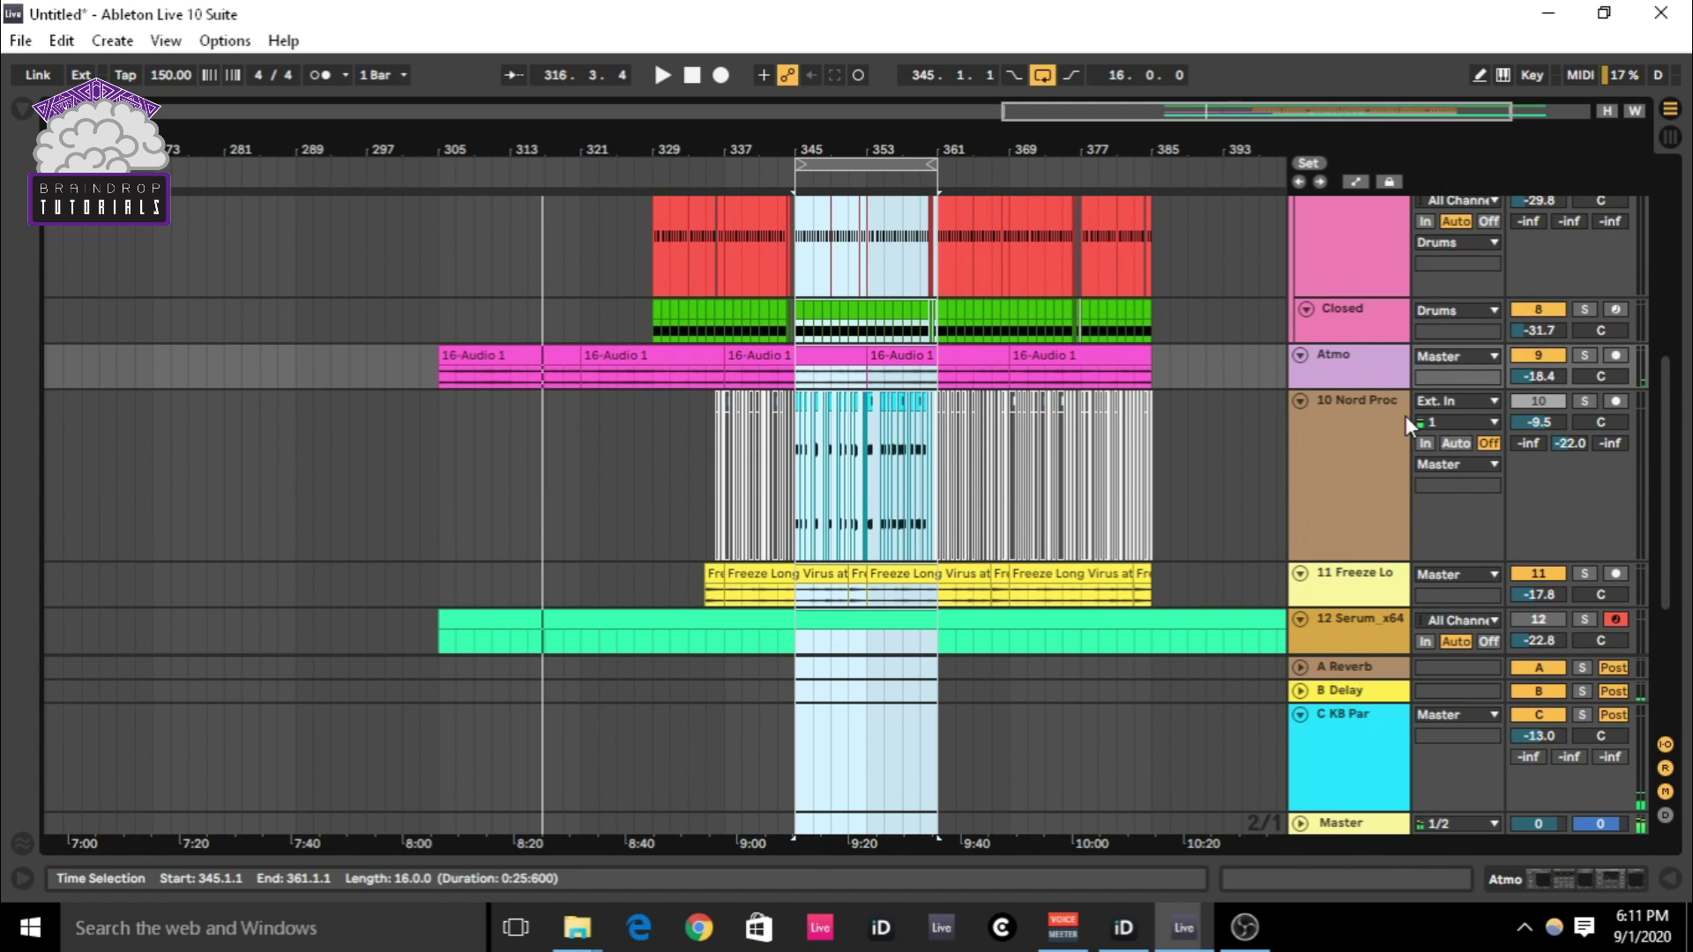
{"action": "left_click", "coordinate": [1533, 357]}
{"action": "scroll", "coordinate": [1533, 356], "scroll_direction": "up", "scroll_amount": 4}
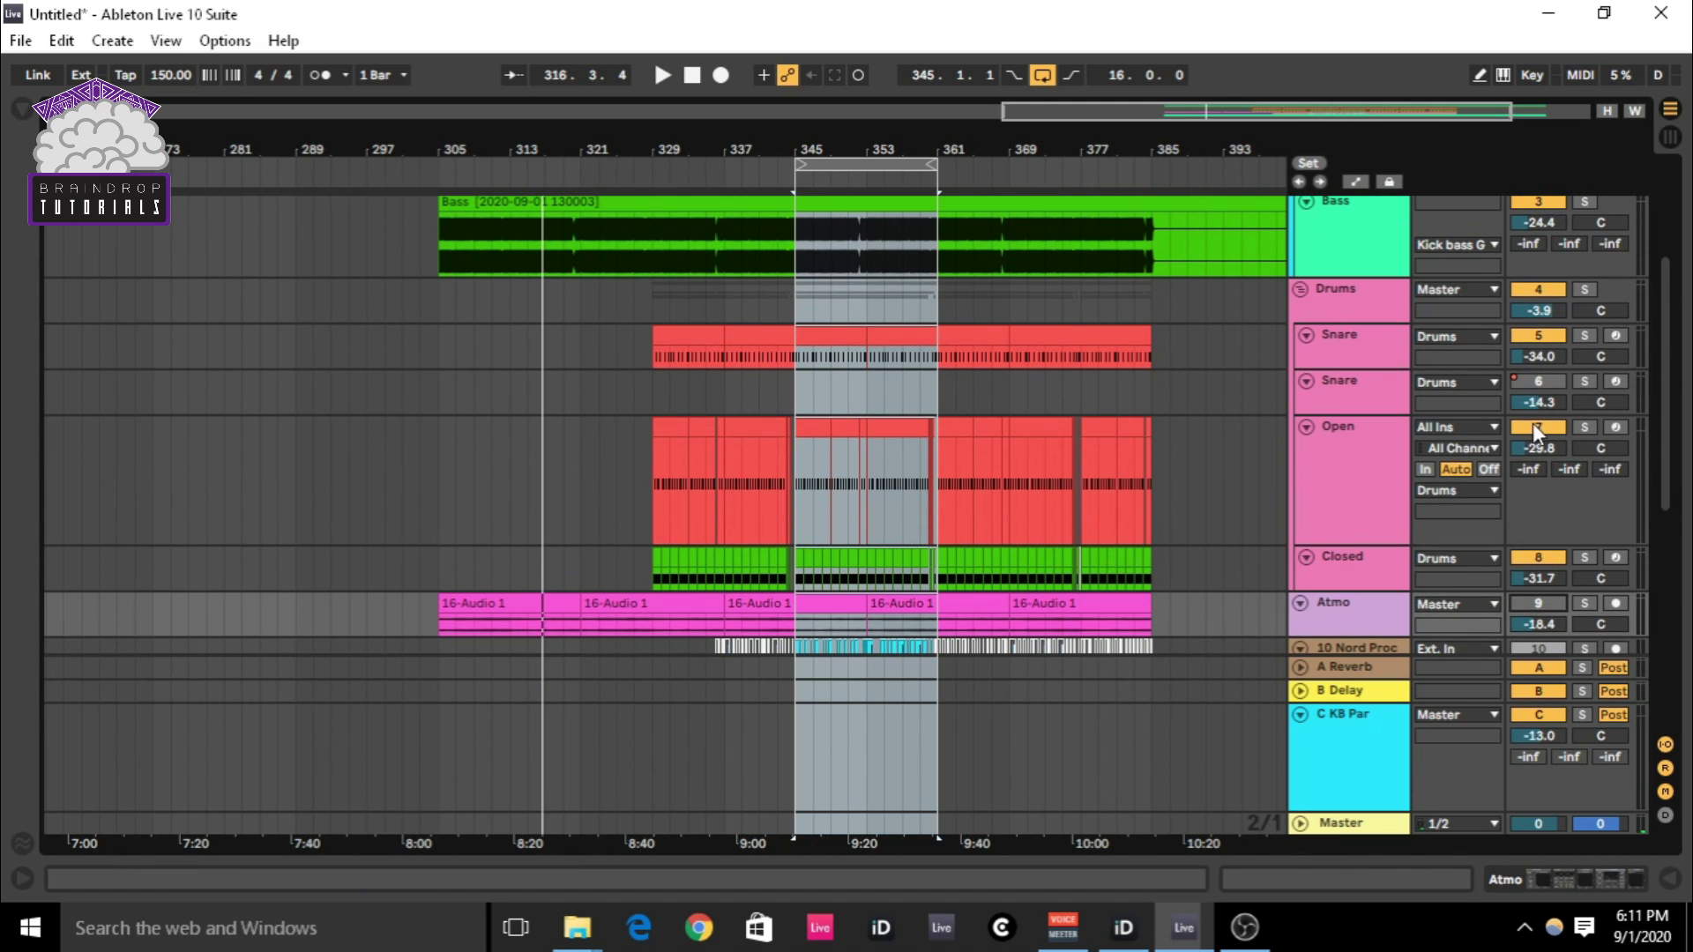
{"action": "scroll", "coordinate": [1246, 433], "scroll_direction": "down", "scroll_amount": 6}
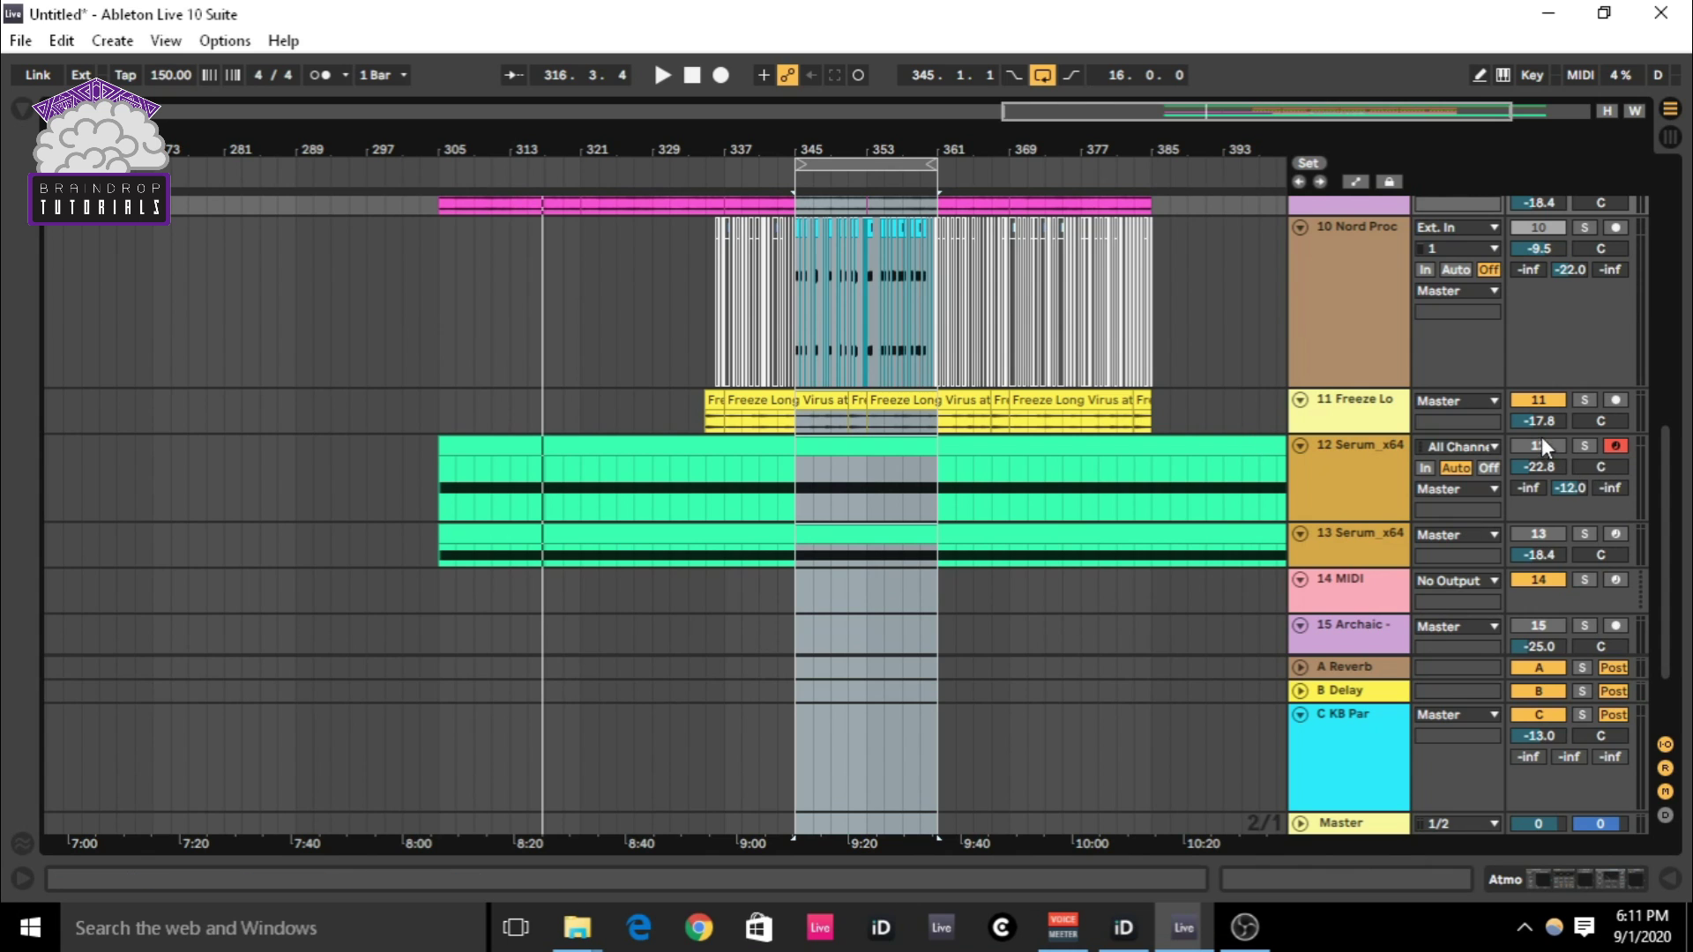
{"action": "key", "text": "space"}
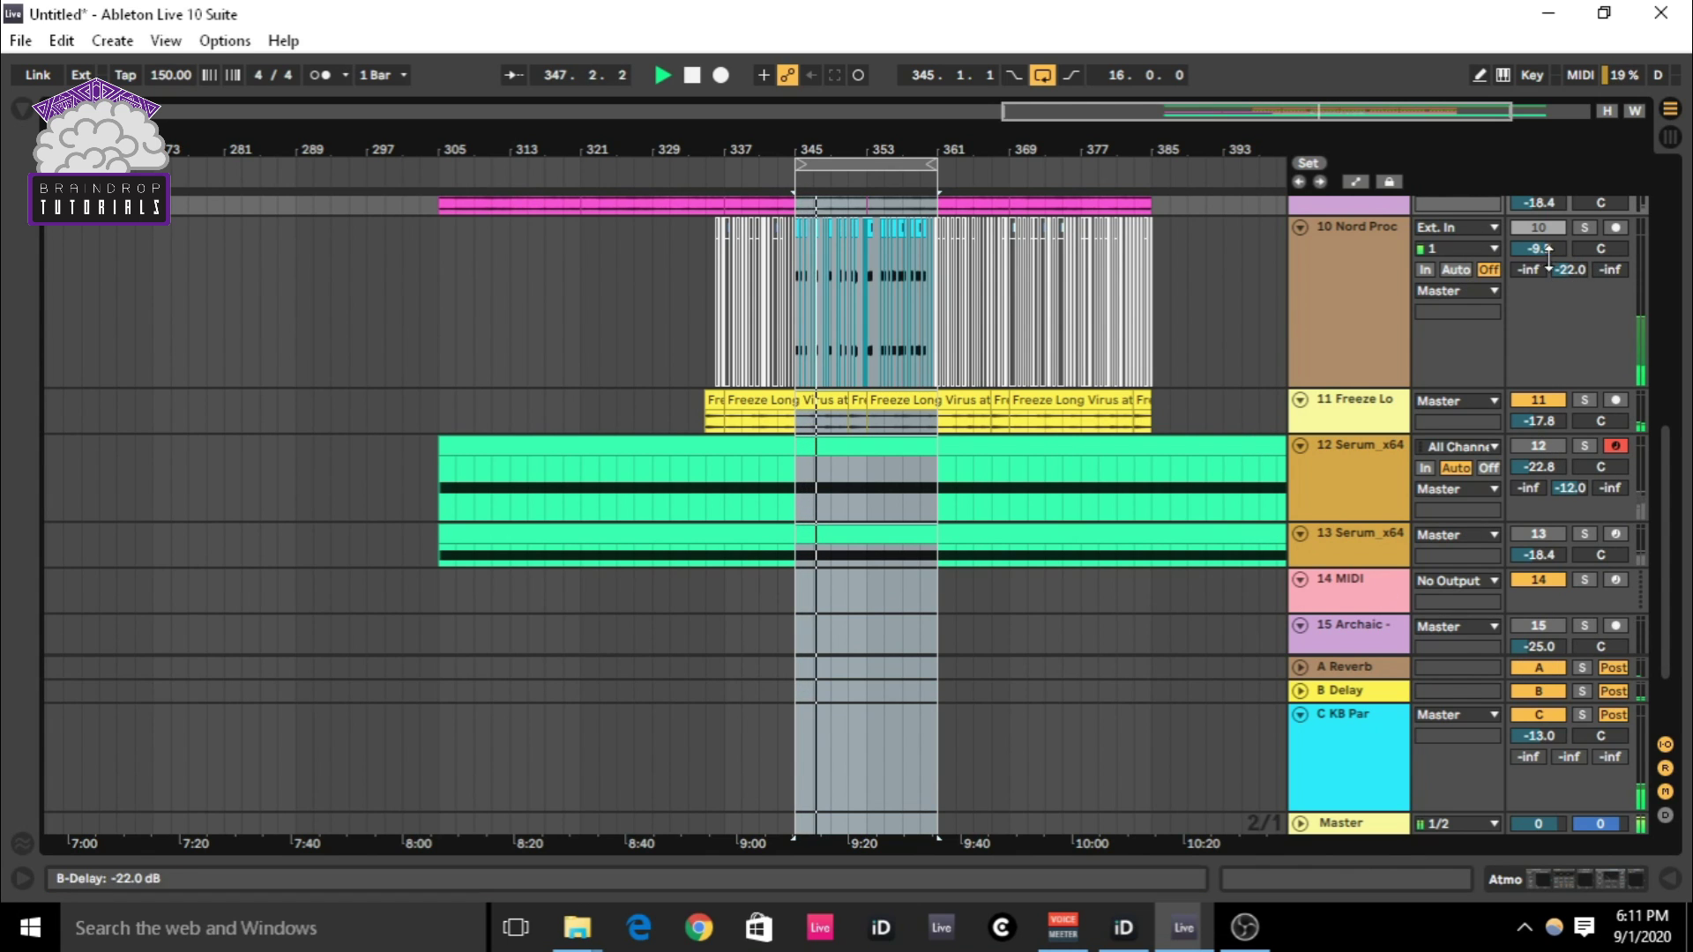
- Pull the Nord Proc track's volume down to -inf and compare the section with the KB Par return off and on
{"action": "key", "text": "ctrl+t"}
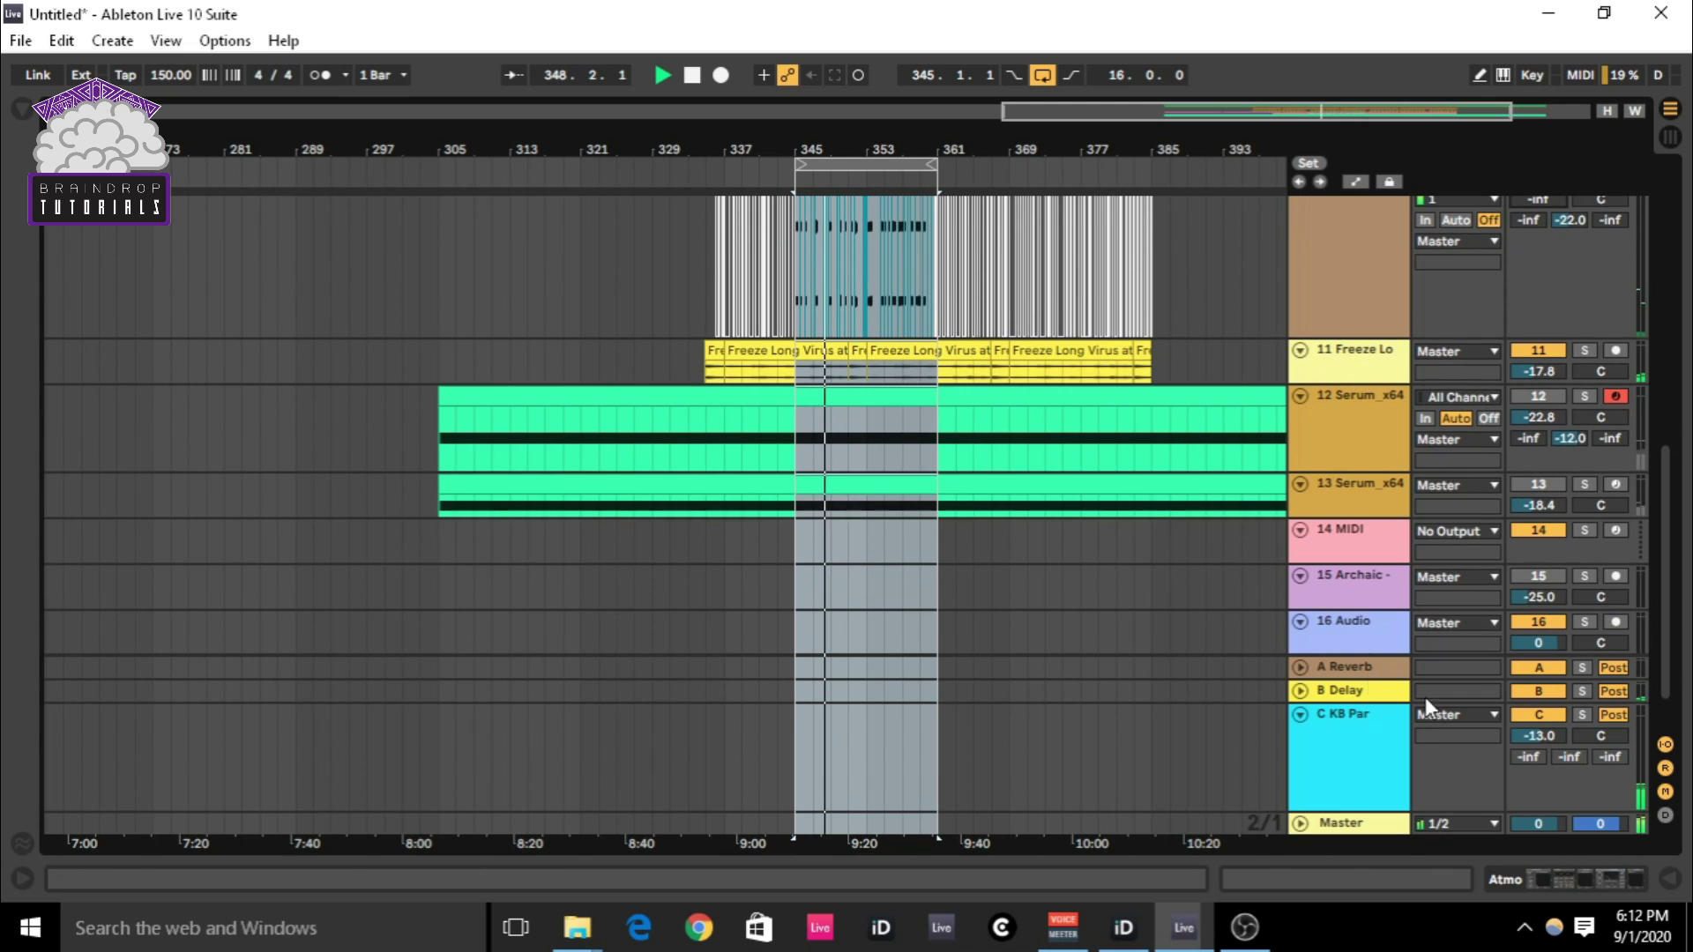
{"action": "left_click", "coordinate": [1527, 712]}
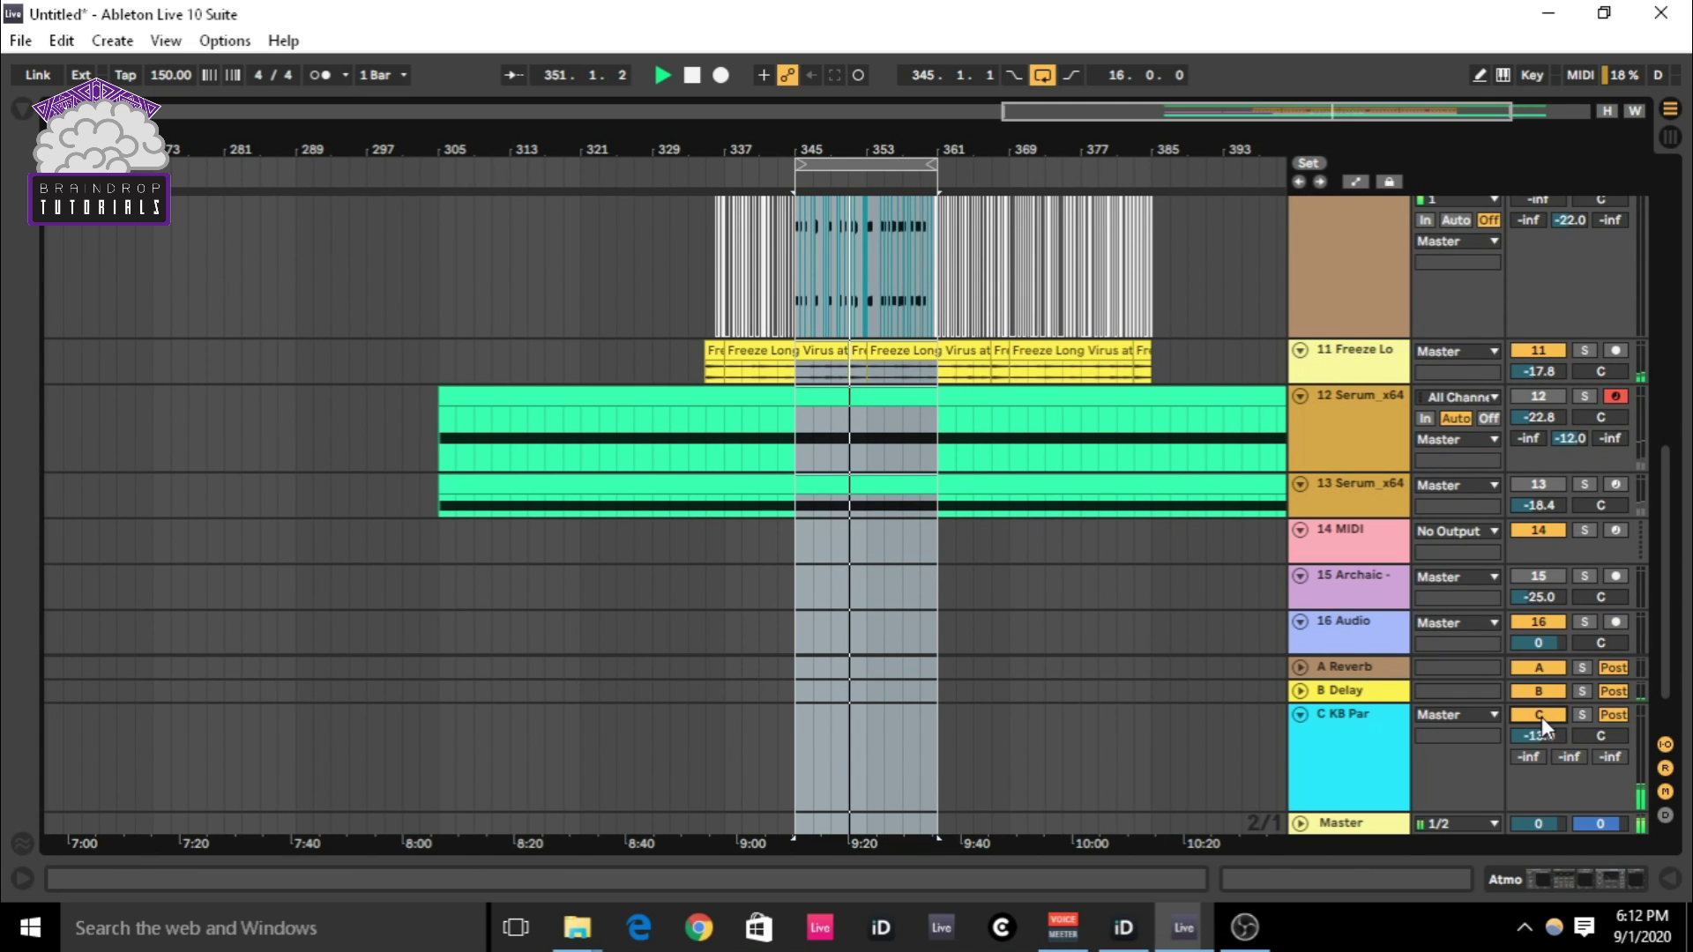
{"action": "left_click", "coordinate": [1542, 717]}
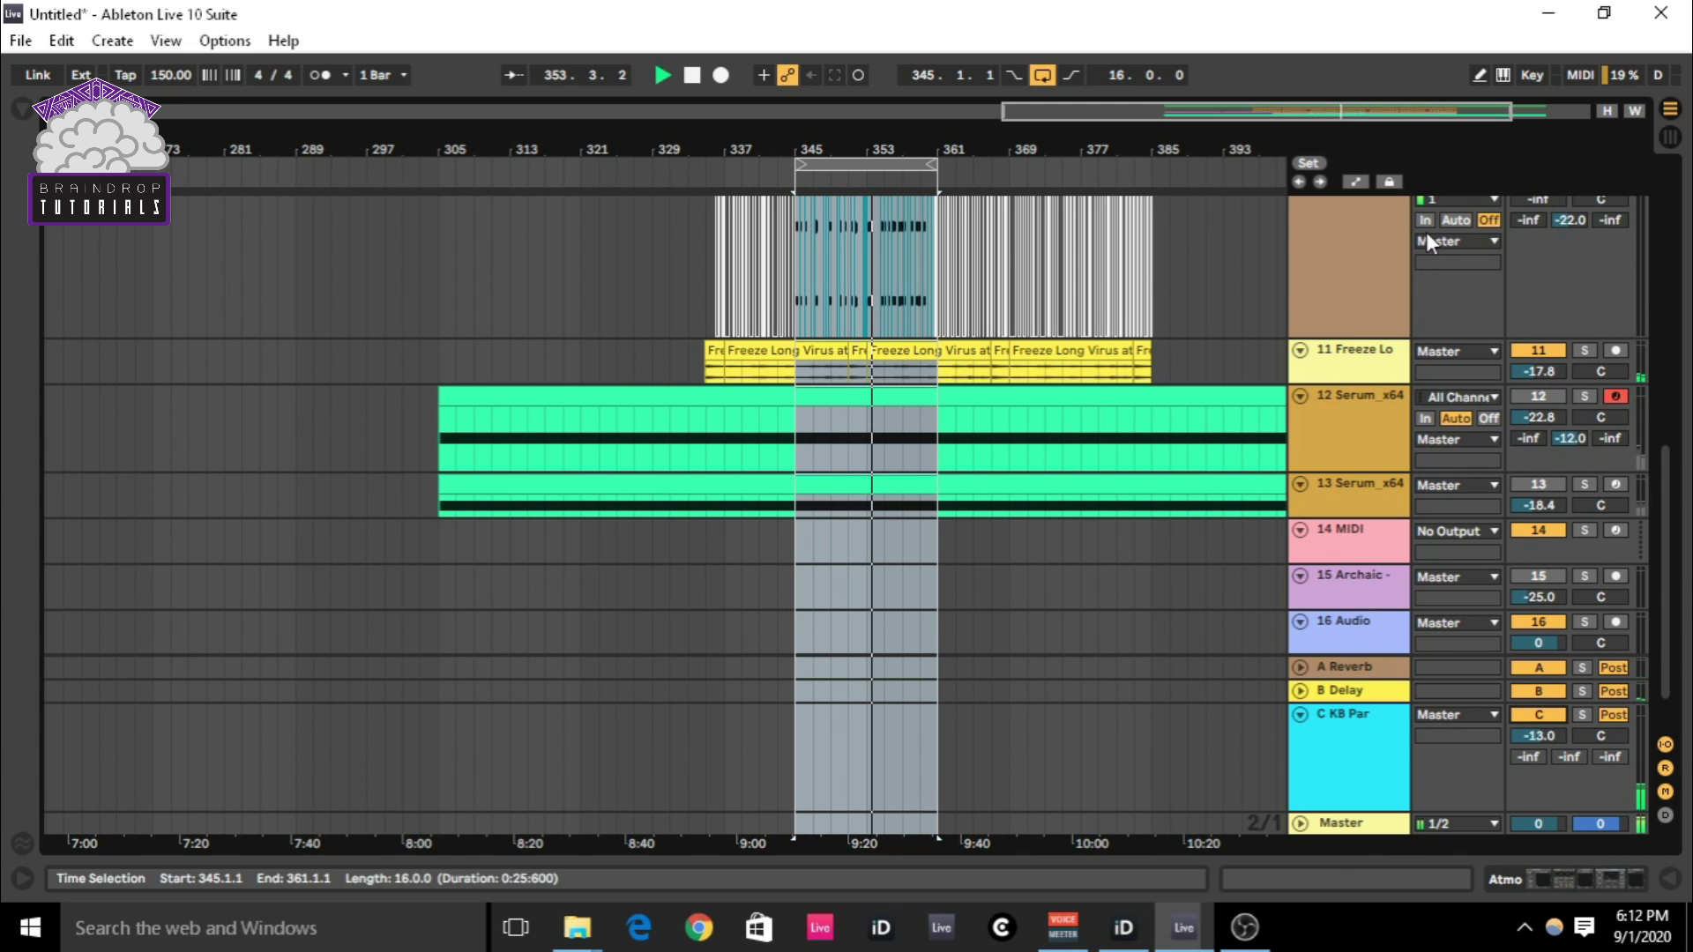
- Unmute the Atmo track and both Serum tracks while the loop plays
{"action": "scroll", "coordinate": [1315, 438], "scroll_direction": "up", "scroll_amount": 3}
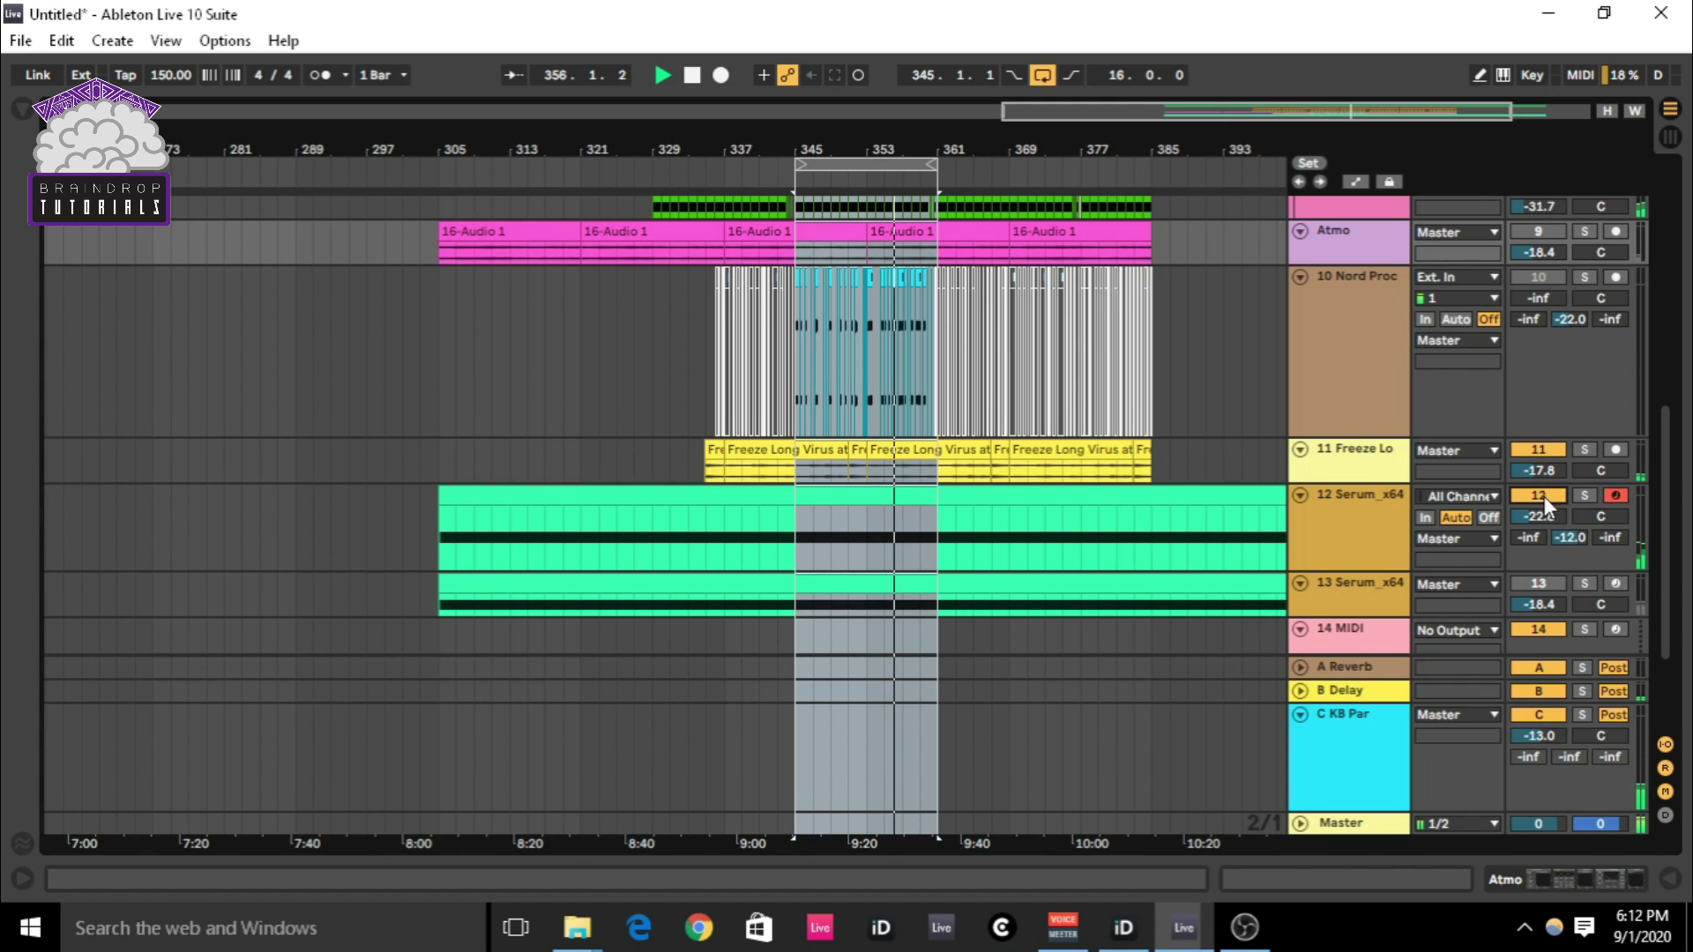
{"action": "scroll", "coordinate": [1370, 418], "scroll_direction": "up", "scroll_amount": 2}
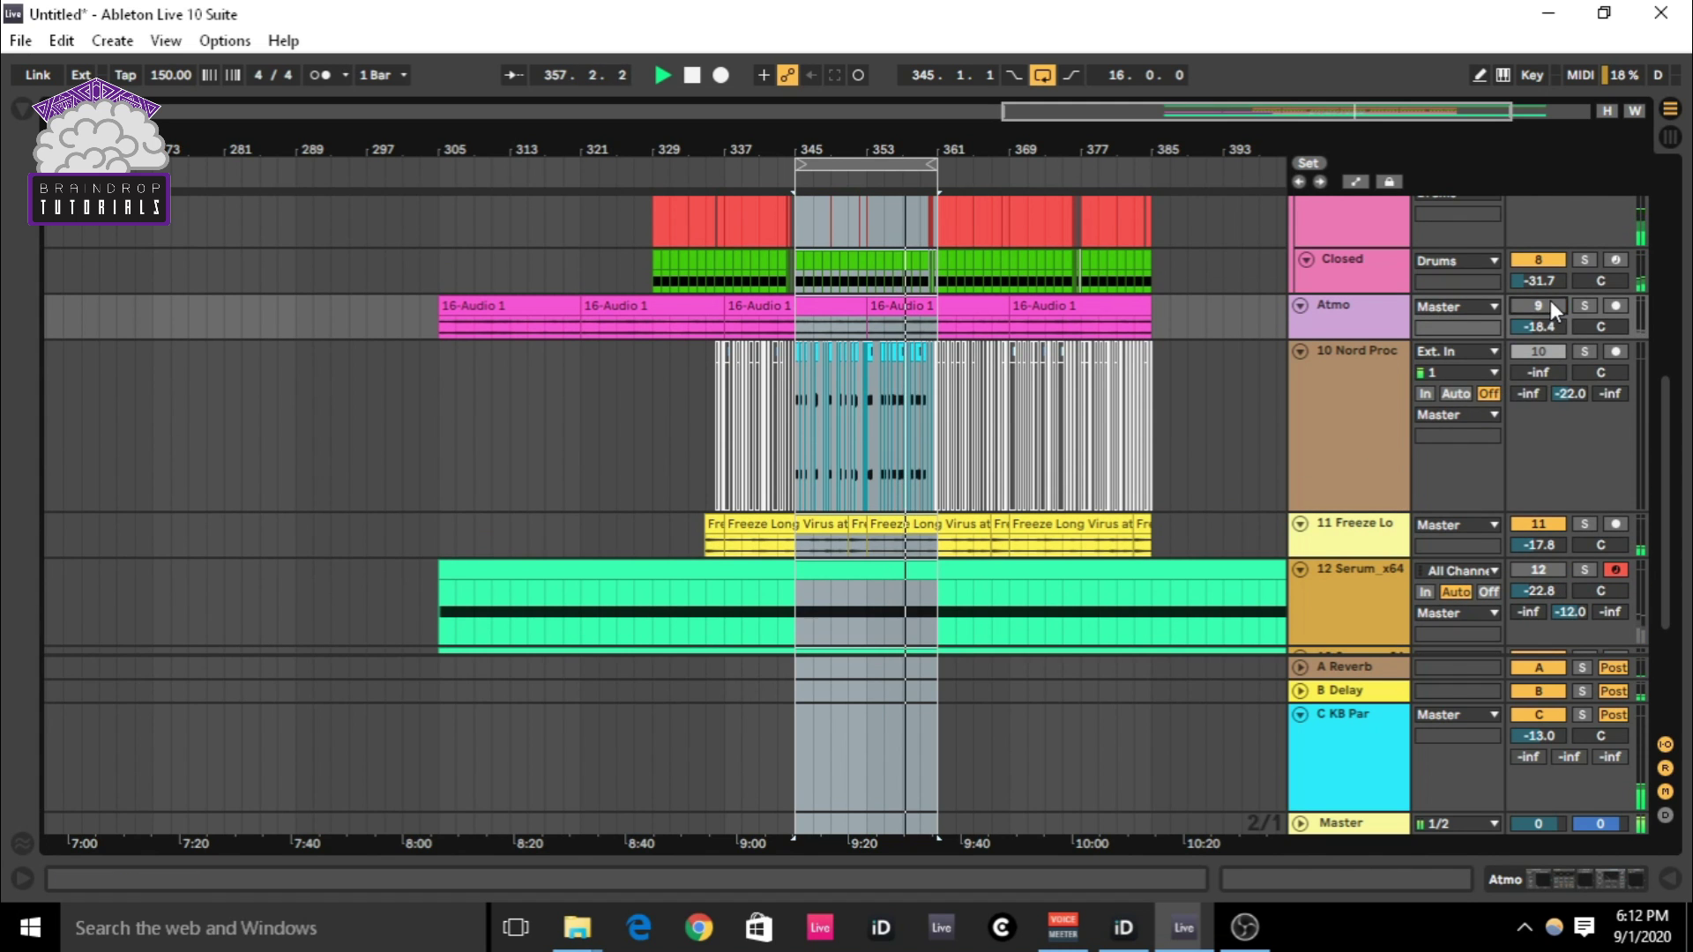
{"action": "scroll", "coordinate": [1436, 385], "scroll_direction": "up", "scroll_amount": 6}
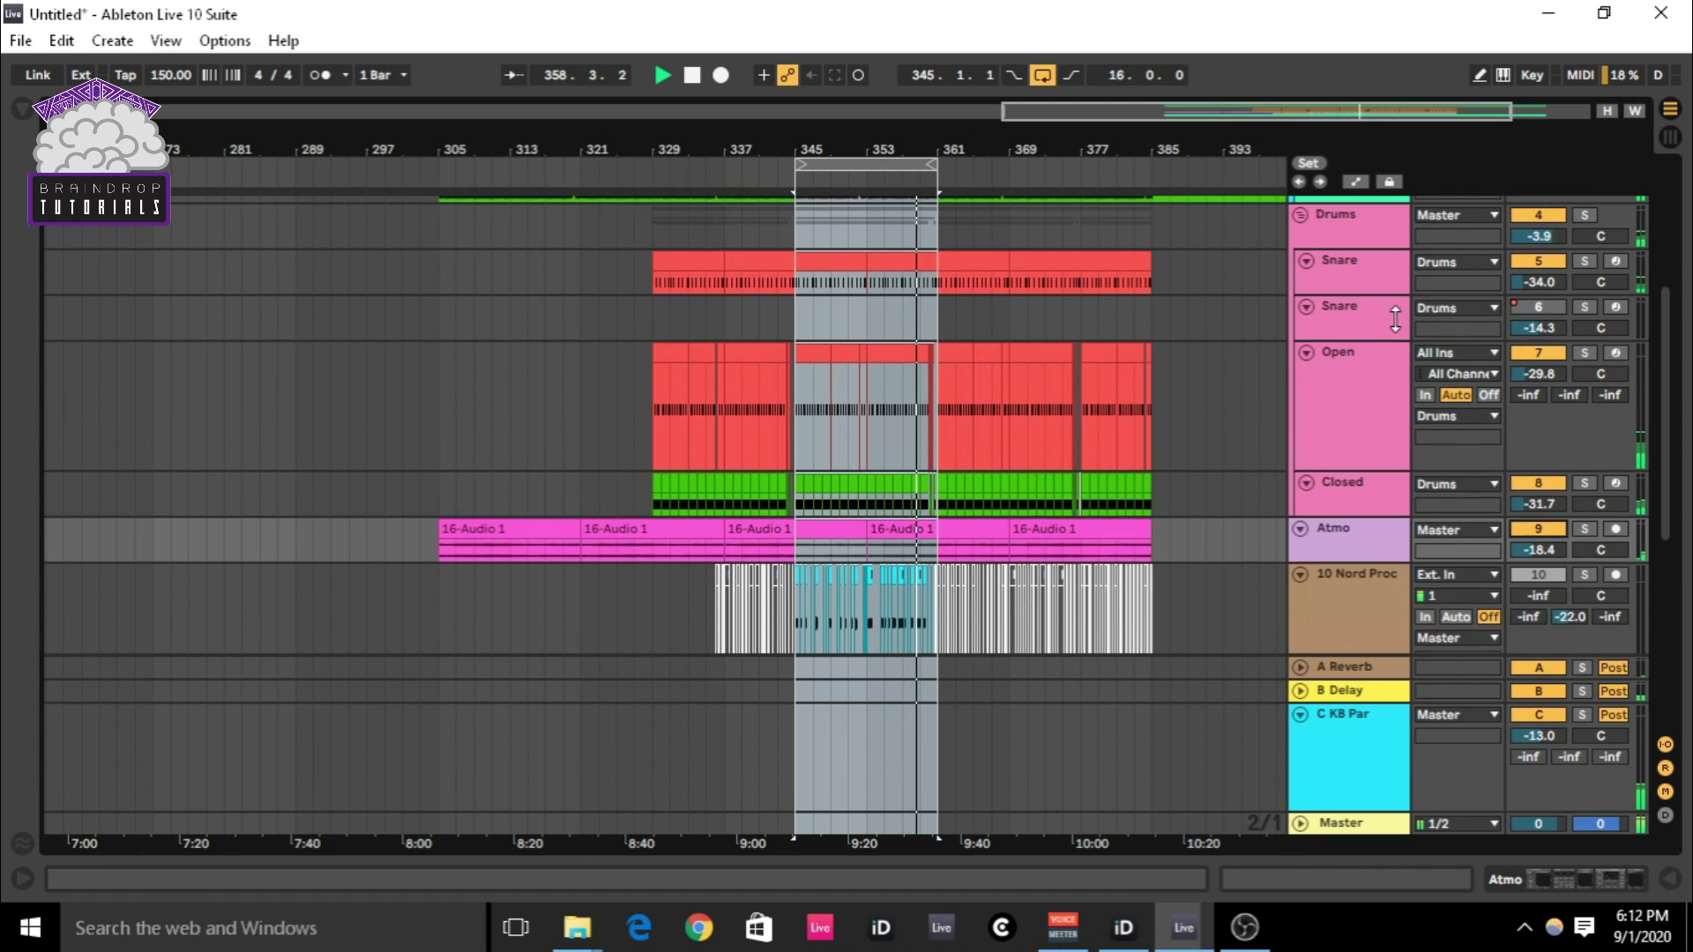
{"action": "scroll", "coordinate": [1394, 321], "scroll_direction": "up", "scroll_amount": 5}
{"action": "scroll", "coordinate": [1394, 321], "scroll_direction": "down", "scroll_amount": 5}
{"action": "scroll", "coordinate": [1391, 335], "scroll_direction": "down", "scroll_amount": 10}
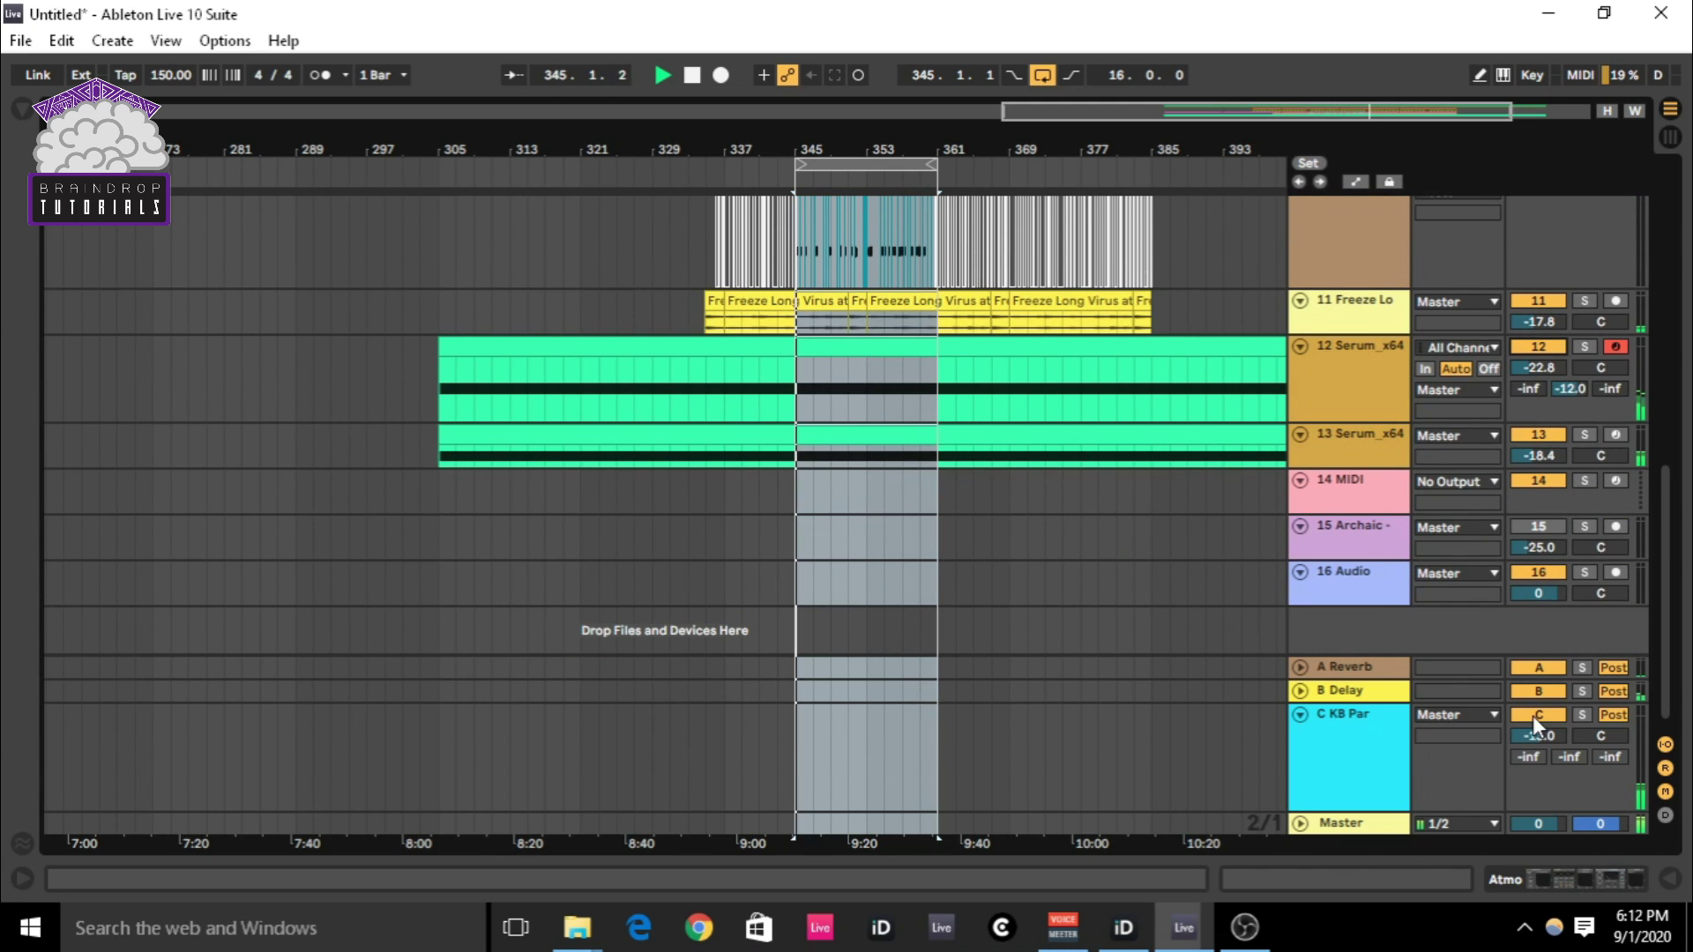
- Set Serum track 12's volume to -25.7 dB and compare the mix with the KB Par return off and on
{"action": "mouse_move", "coordinate": [1543, 368]}
{"action": "left_mouse_down"}
{"action": "mouse_move", "coordinate": [1543, 392]}
{"action": "mouse_move", "coordinate": [1542, 350]}
{"action": "left_mouse_up"}
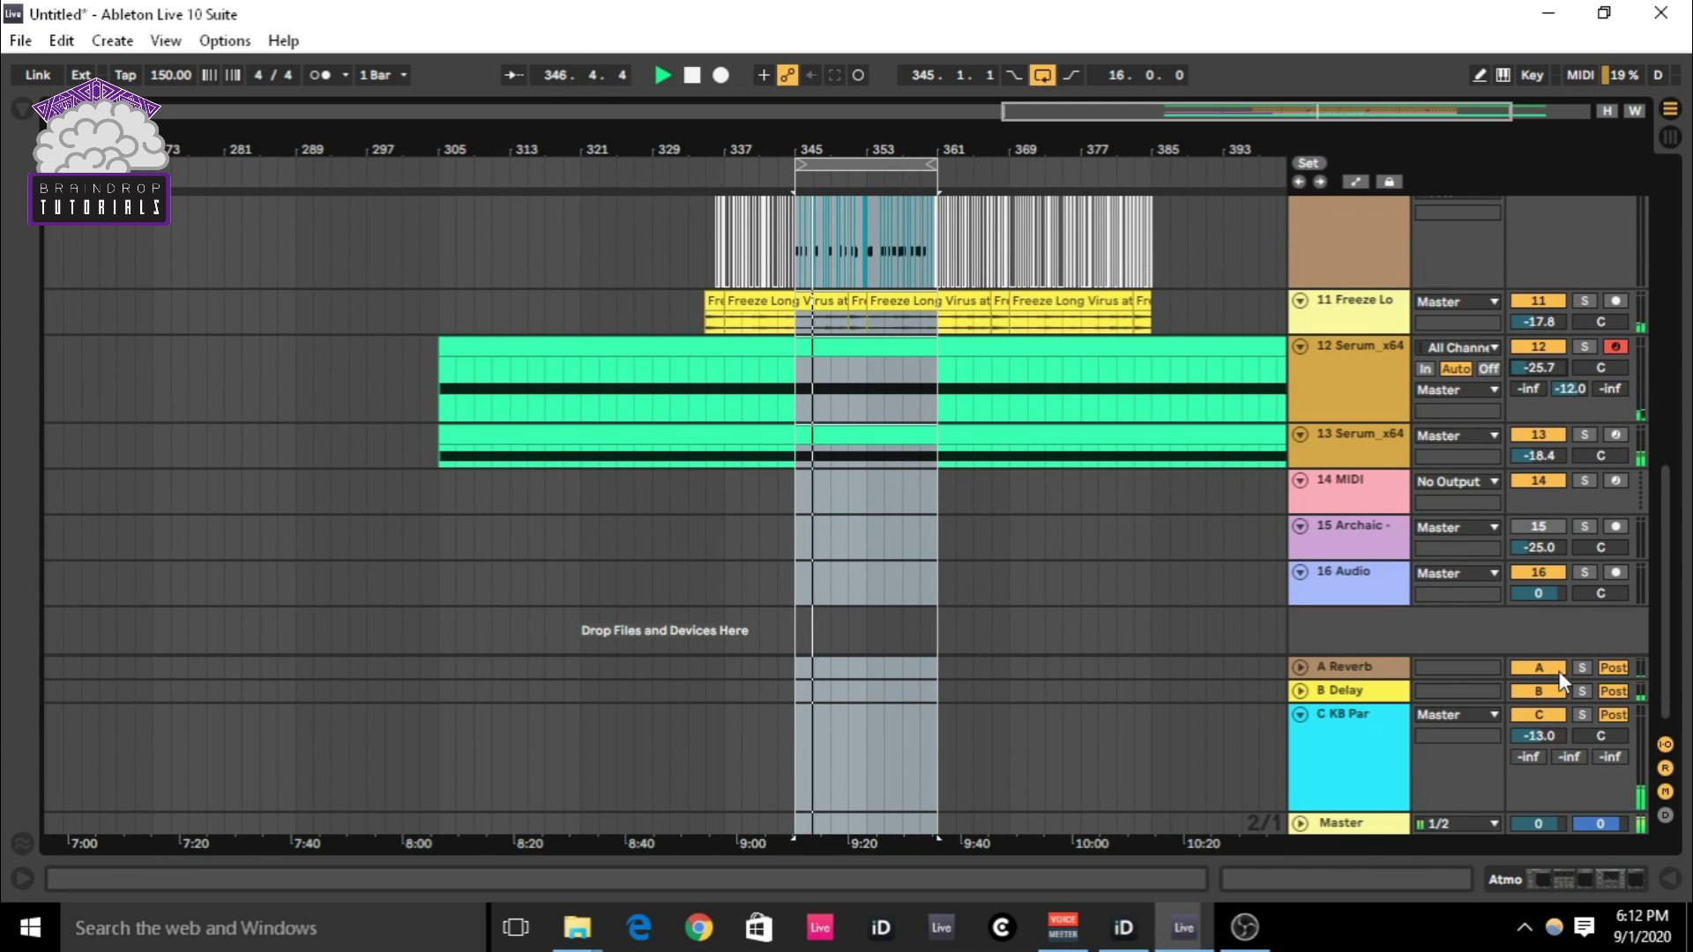
{"action": "left_click", "coordinate": [1543, 714]}
{"action": "left_click", "coordinate": [1543, 713]}
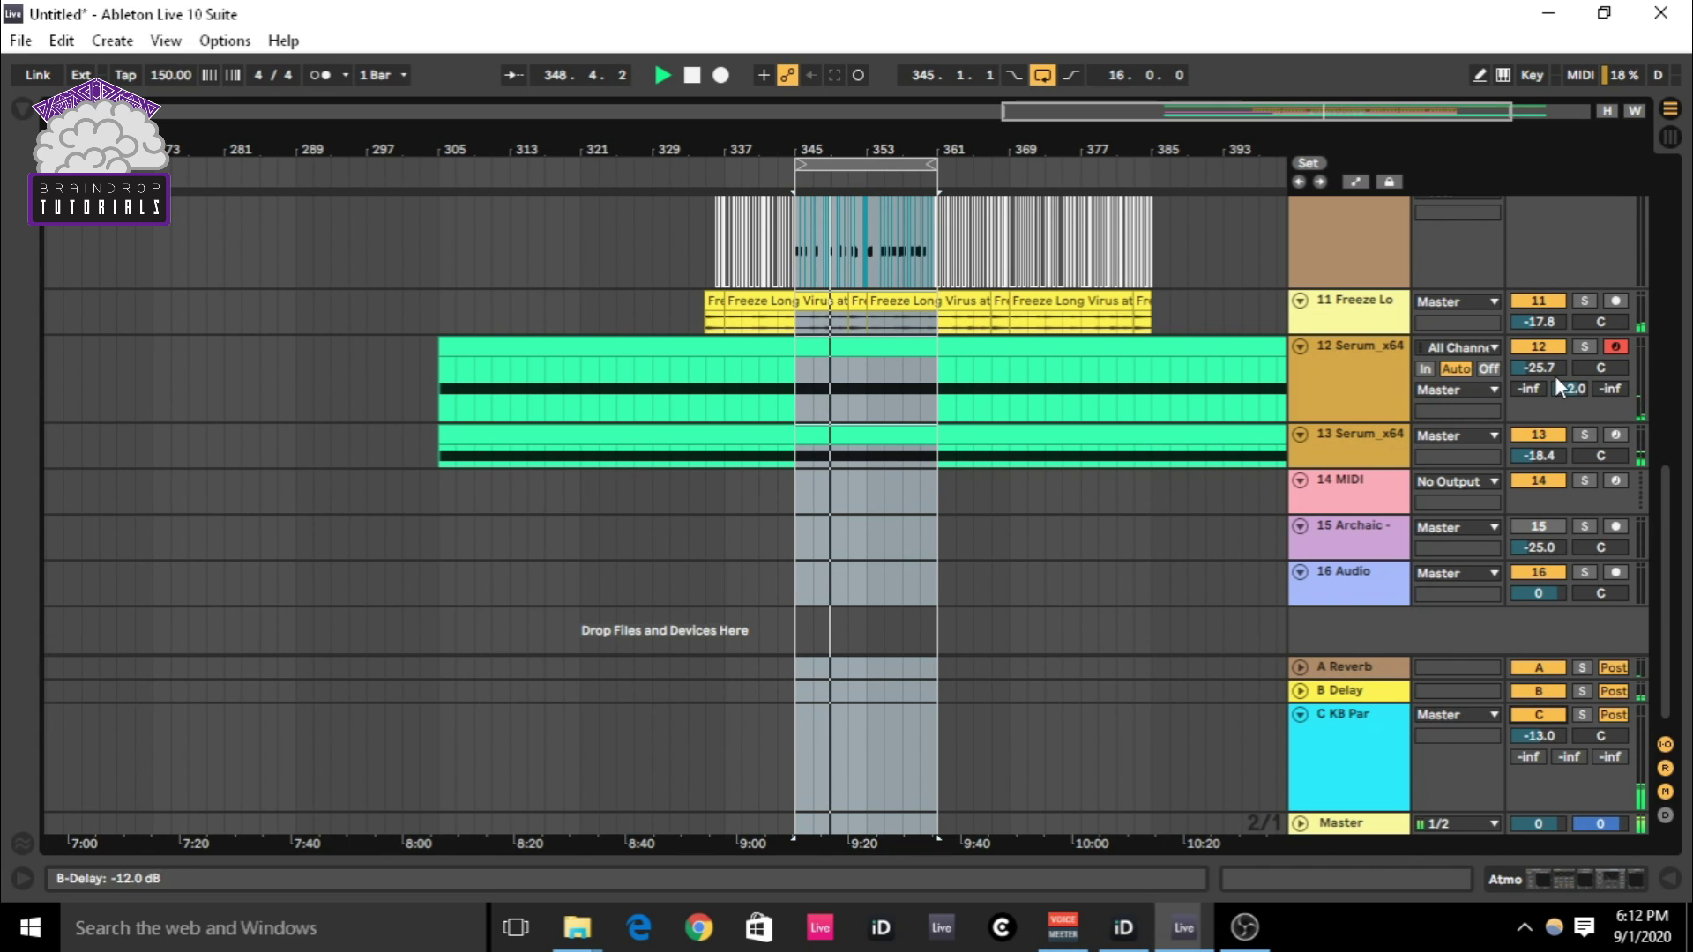
- Lower Serum track 12 to -33.5 dB and mute it, raise Freeze track 11 to -15.4 dB, and recheck the KB Par return
{"action": "left_click_drag", "start_coordinate": [1549, 351], "coordinate": [1528, 369]}
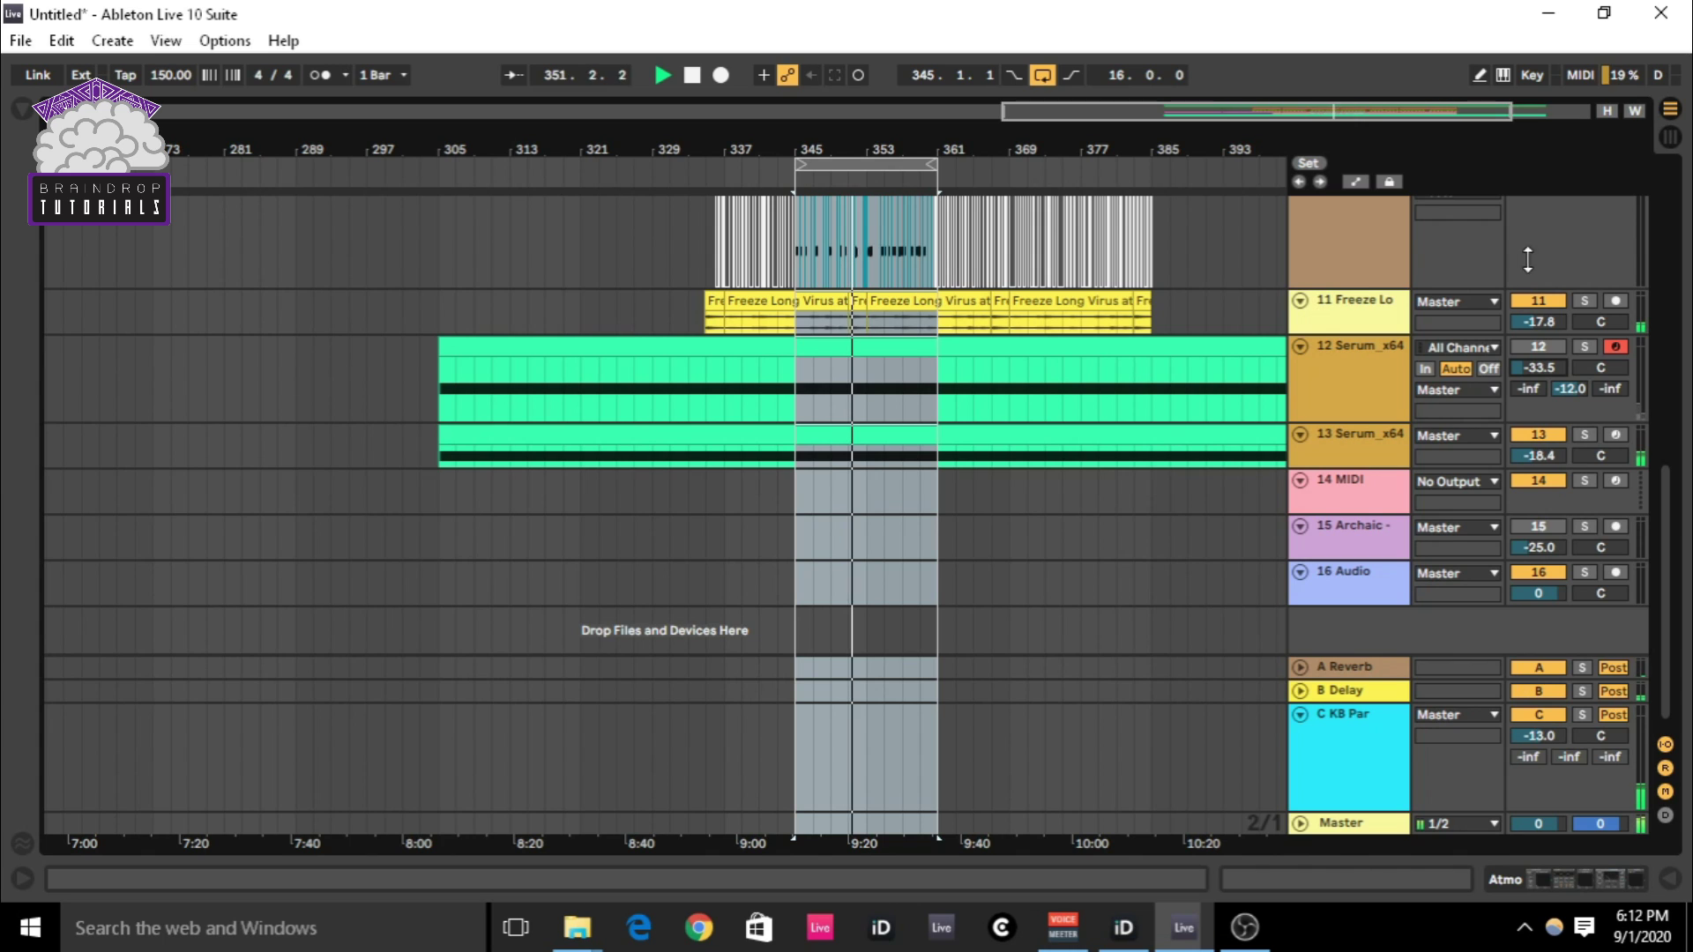
{"action": "left_click", "coordinate": [1524, 716]}
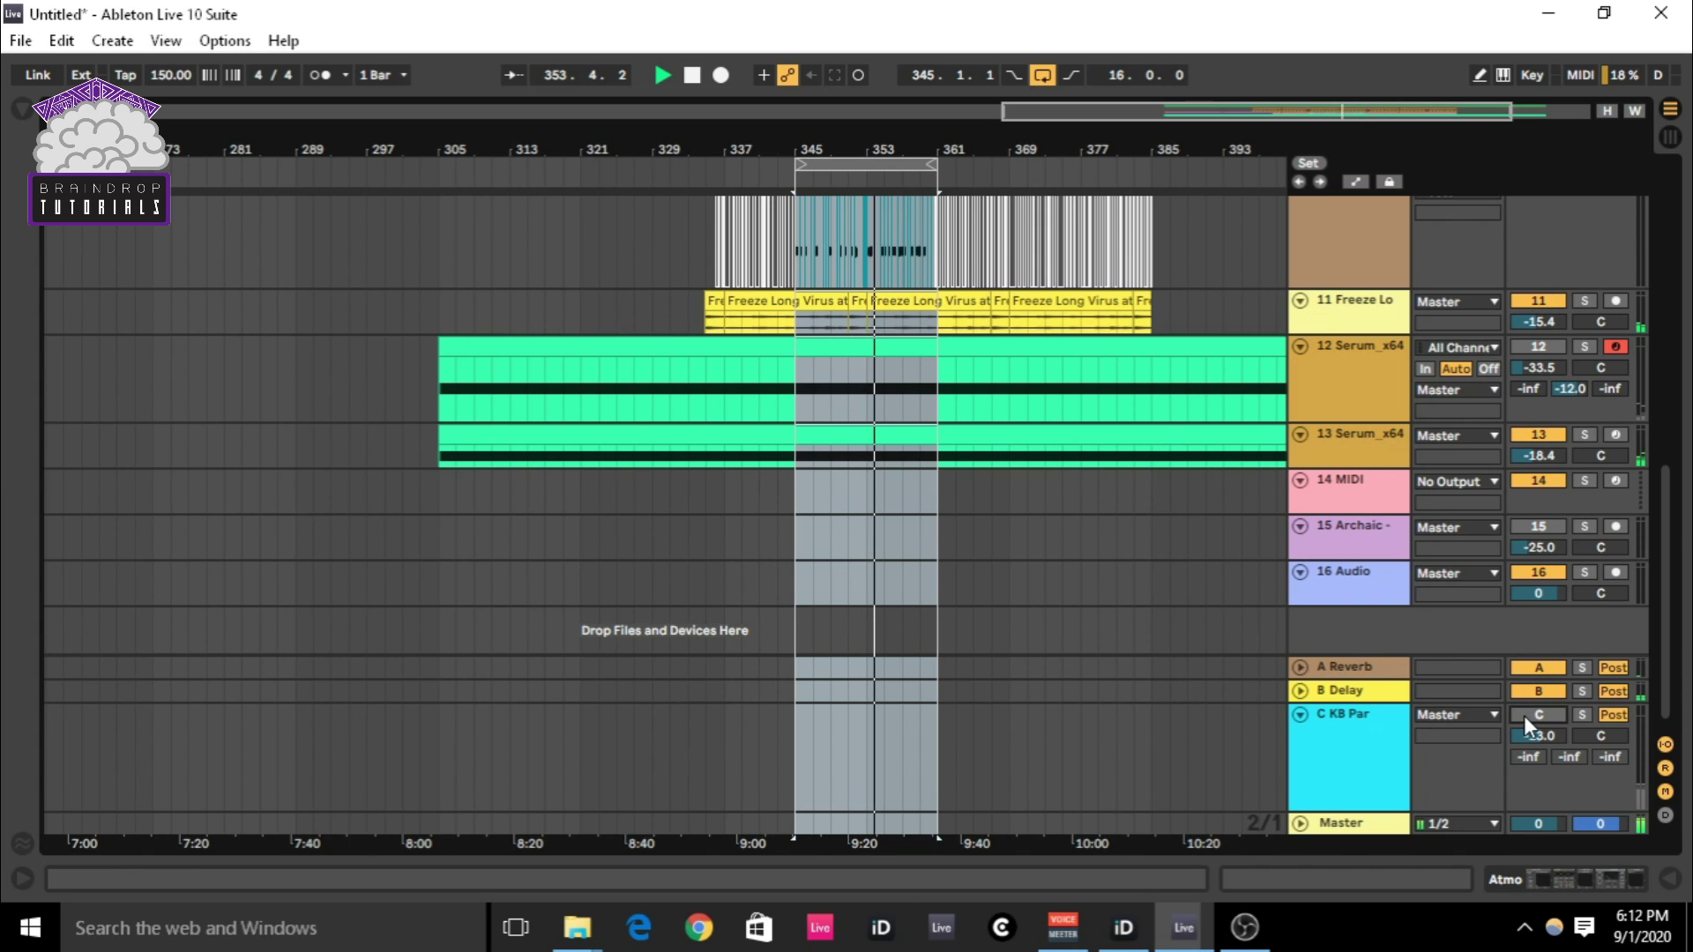
{"action": "left_click", "coordinate": [1524, 716]}
- Mute the Drums group to audition the loop, and compare the mix with the KB Par return off and on
{"action": "scroll", "coordinate": [849, 388], "scroll_direction": "up", "scroll_amount": 10}
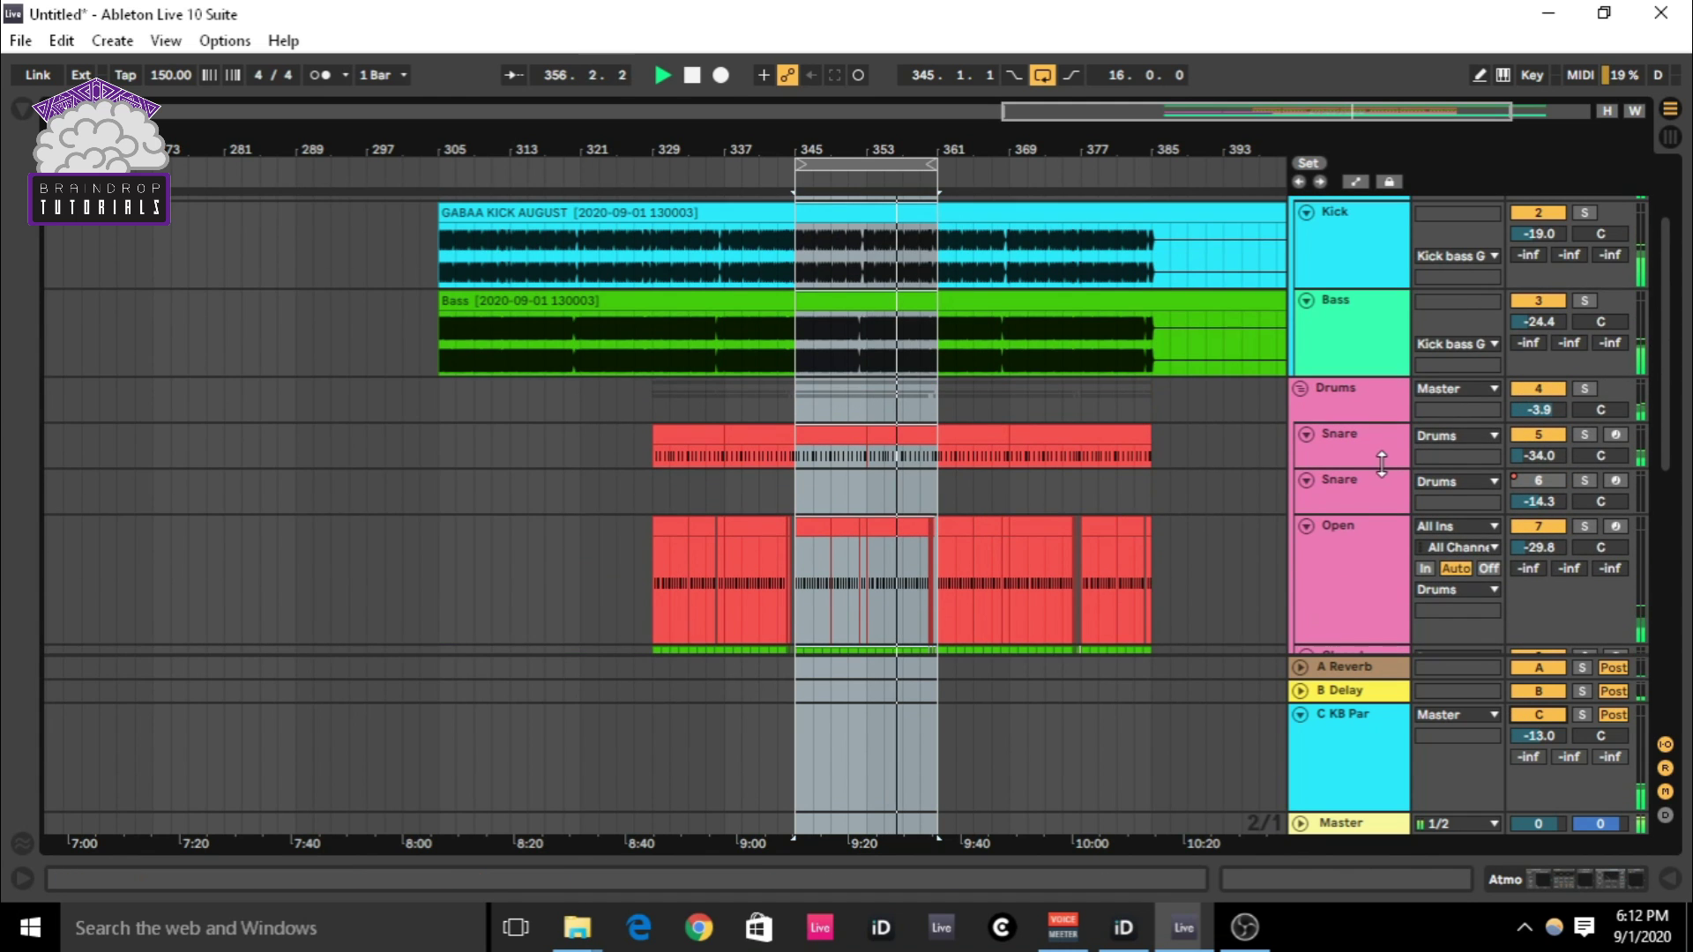
{"action": "scroll", "coordinate": [1235, 414], "scroll_direction": "up", "scroll_amount": 1}
{"action": "left_click", "coordinate": [1536, 412]}
{"action": "scroll", "coordinate": [1147, 600], "scroll_direction": "down", "scroll_amount": 10}
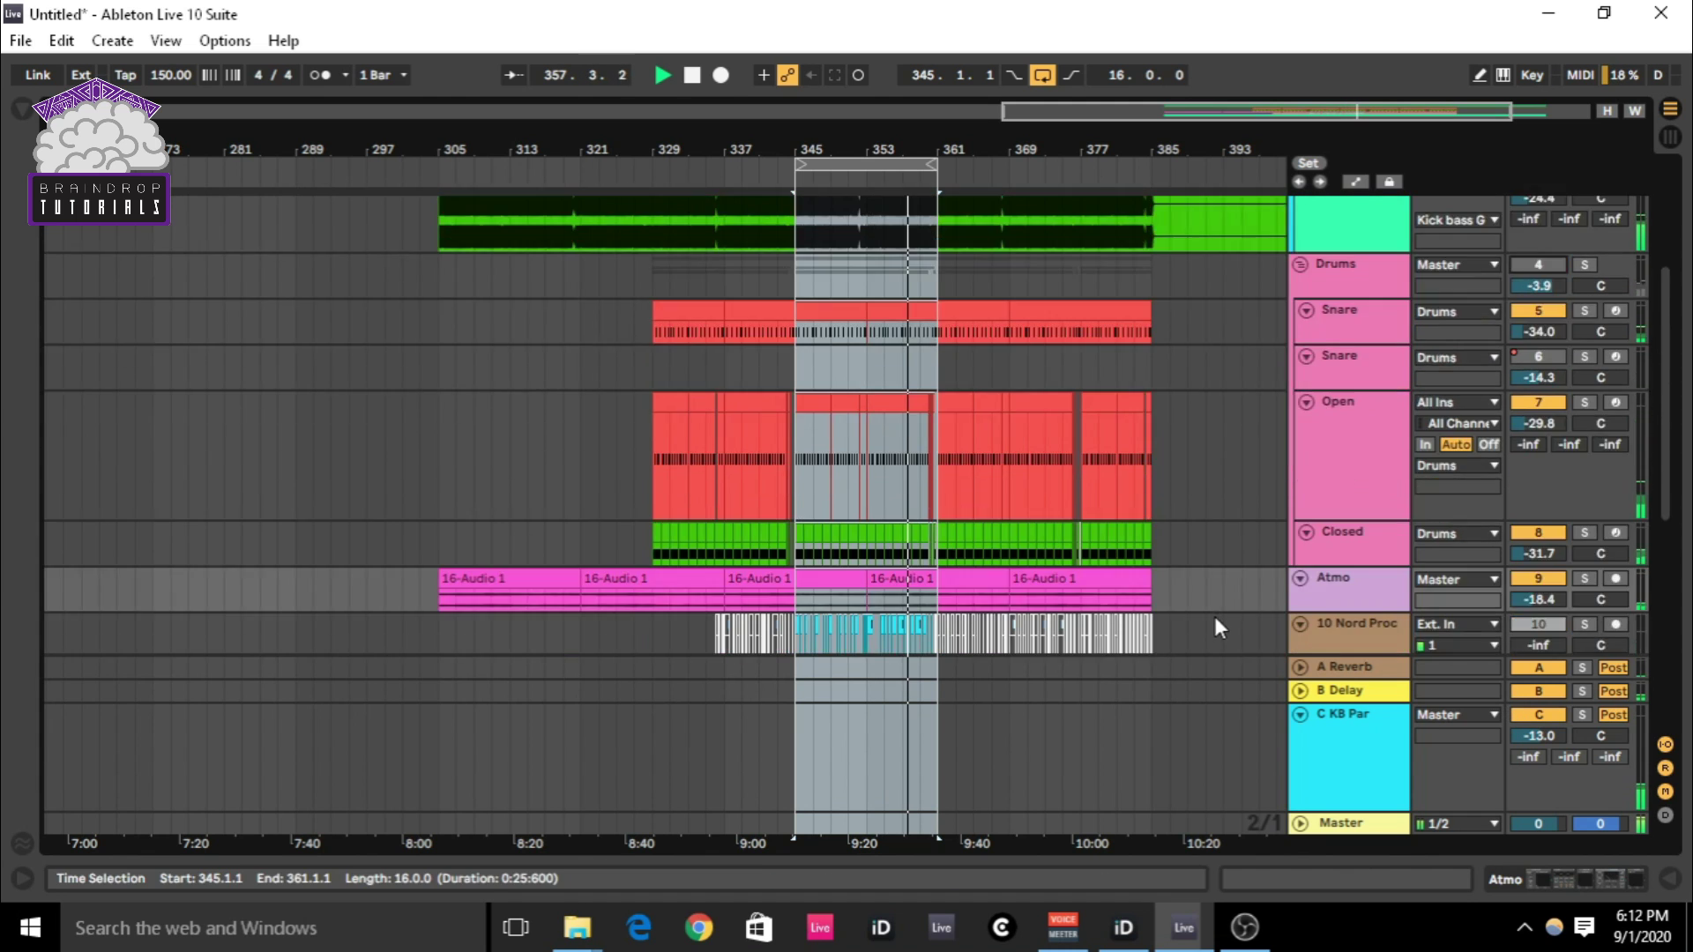
{"action": "scroll", "coordinate": [1456, 599], "scroll_direction": "down", "scroll_amount": 2}
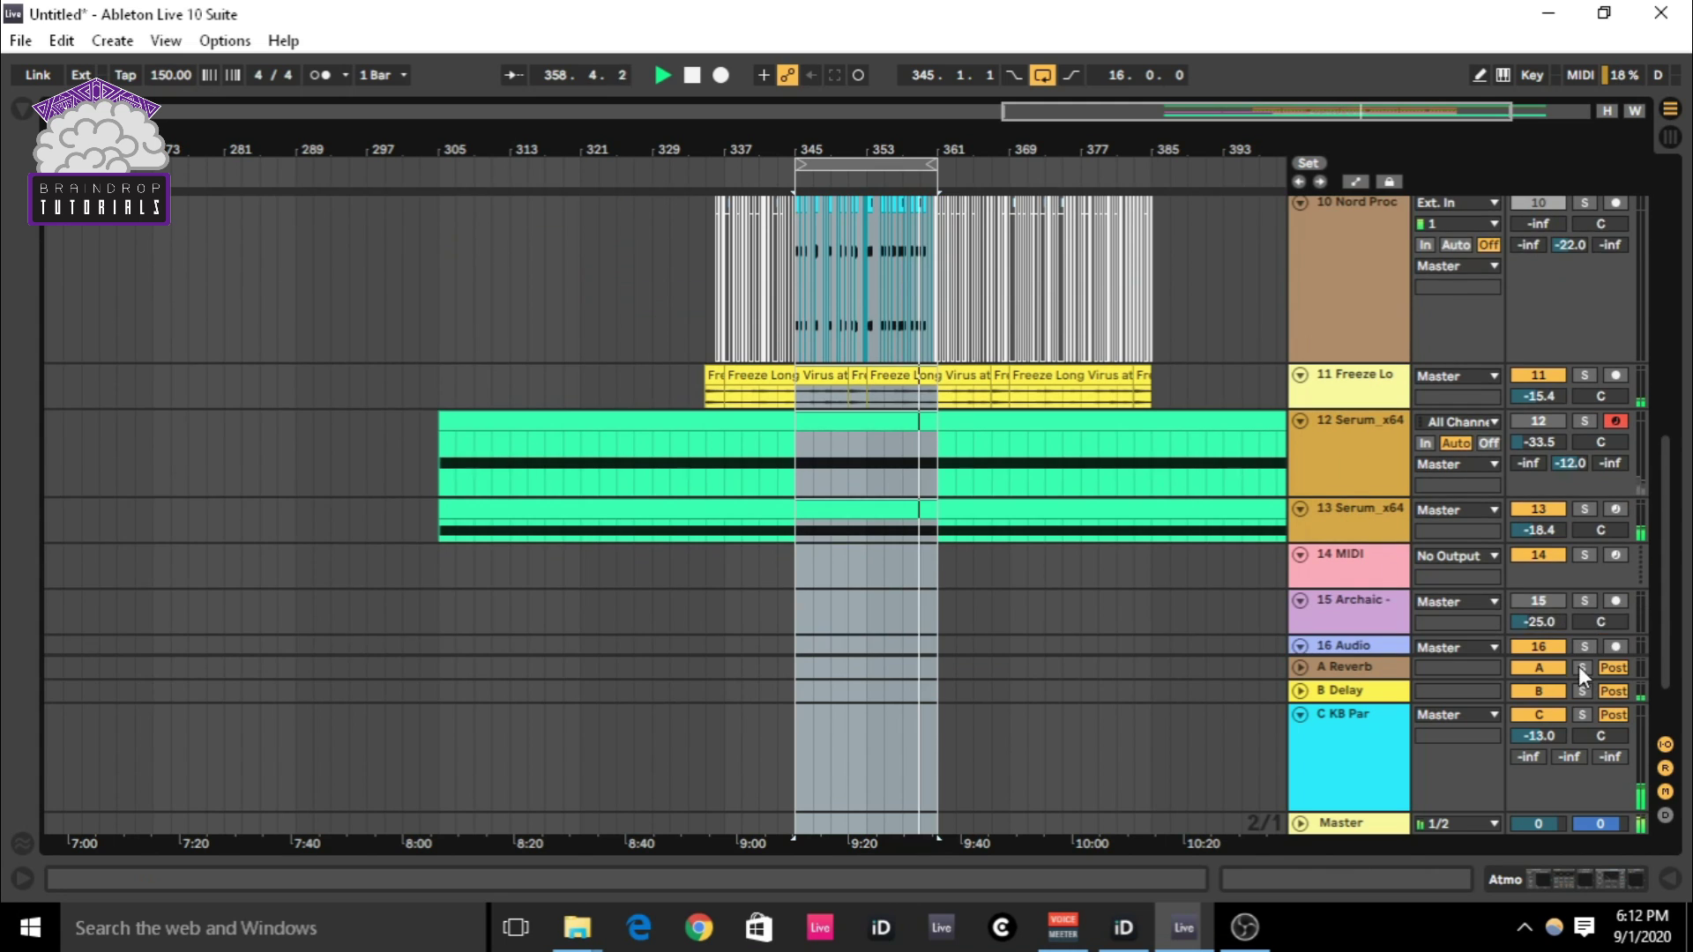
{"action": "scroll", "coordinate": [1490, 665], "scroll_direction": "down", "scroll_amount": 3}
{"action": "left_click", "coordinate": [1529, 716]}
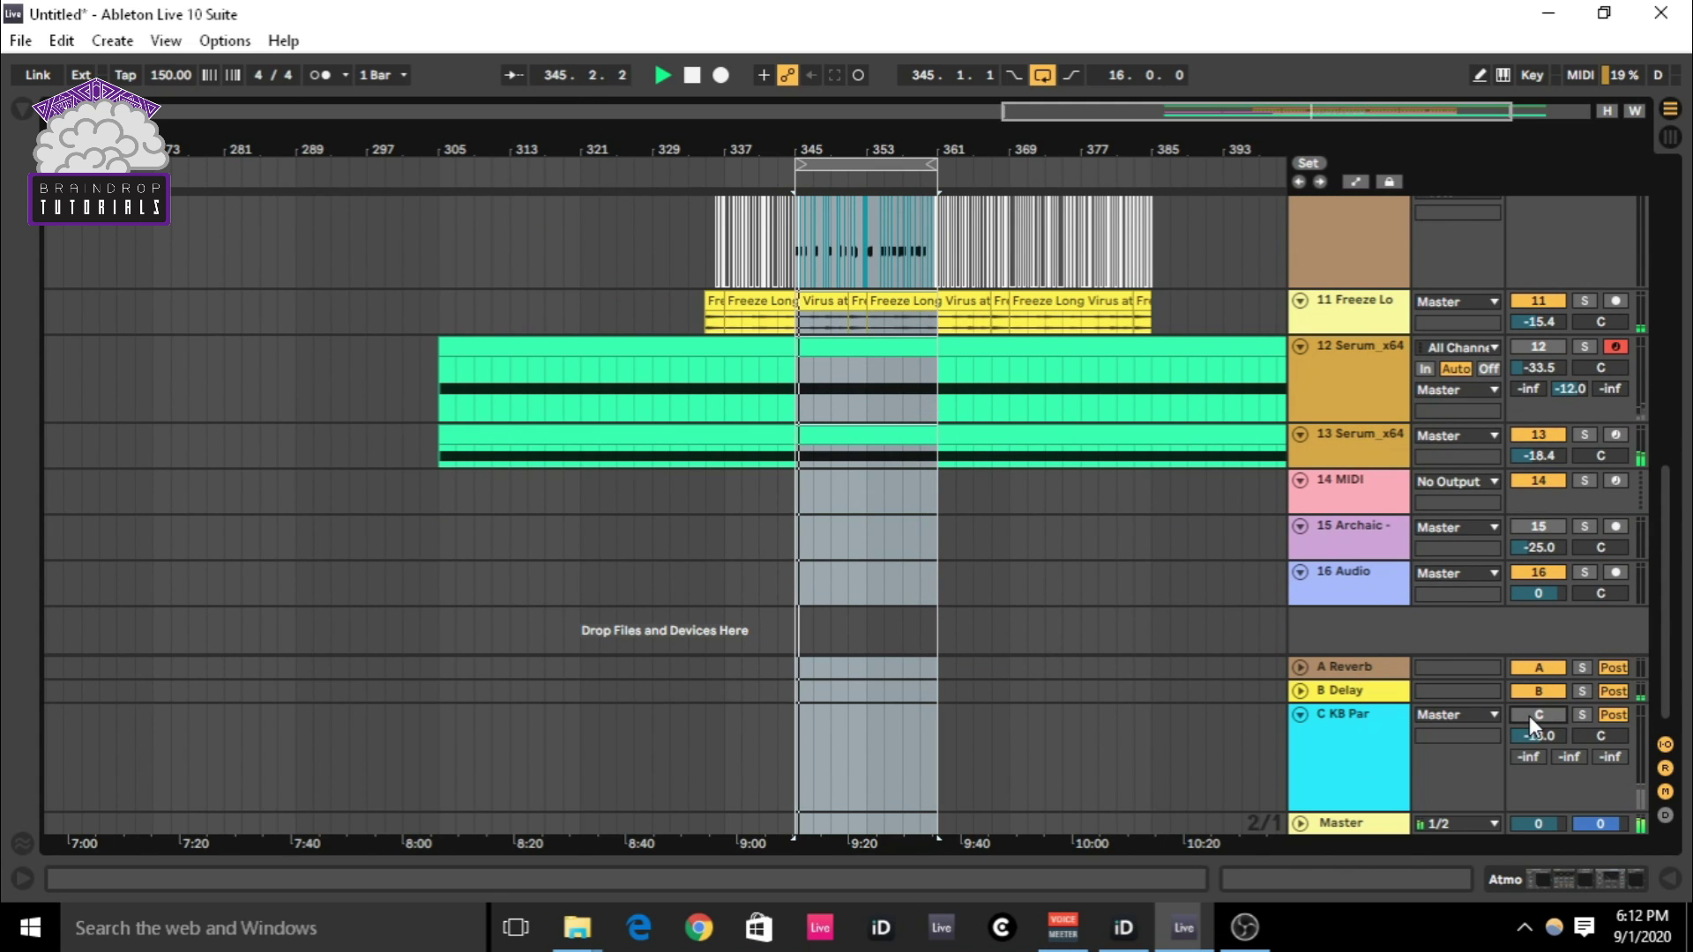
{"action": "left_click", "coordinate": [1522, 716]}
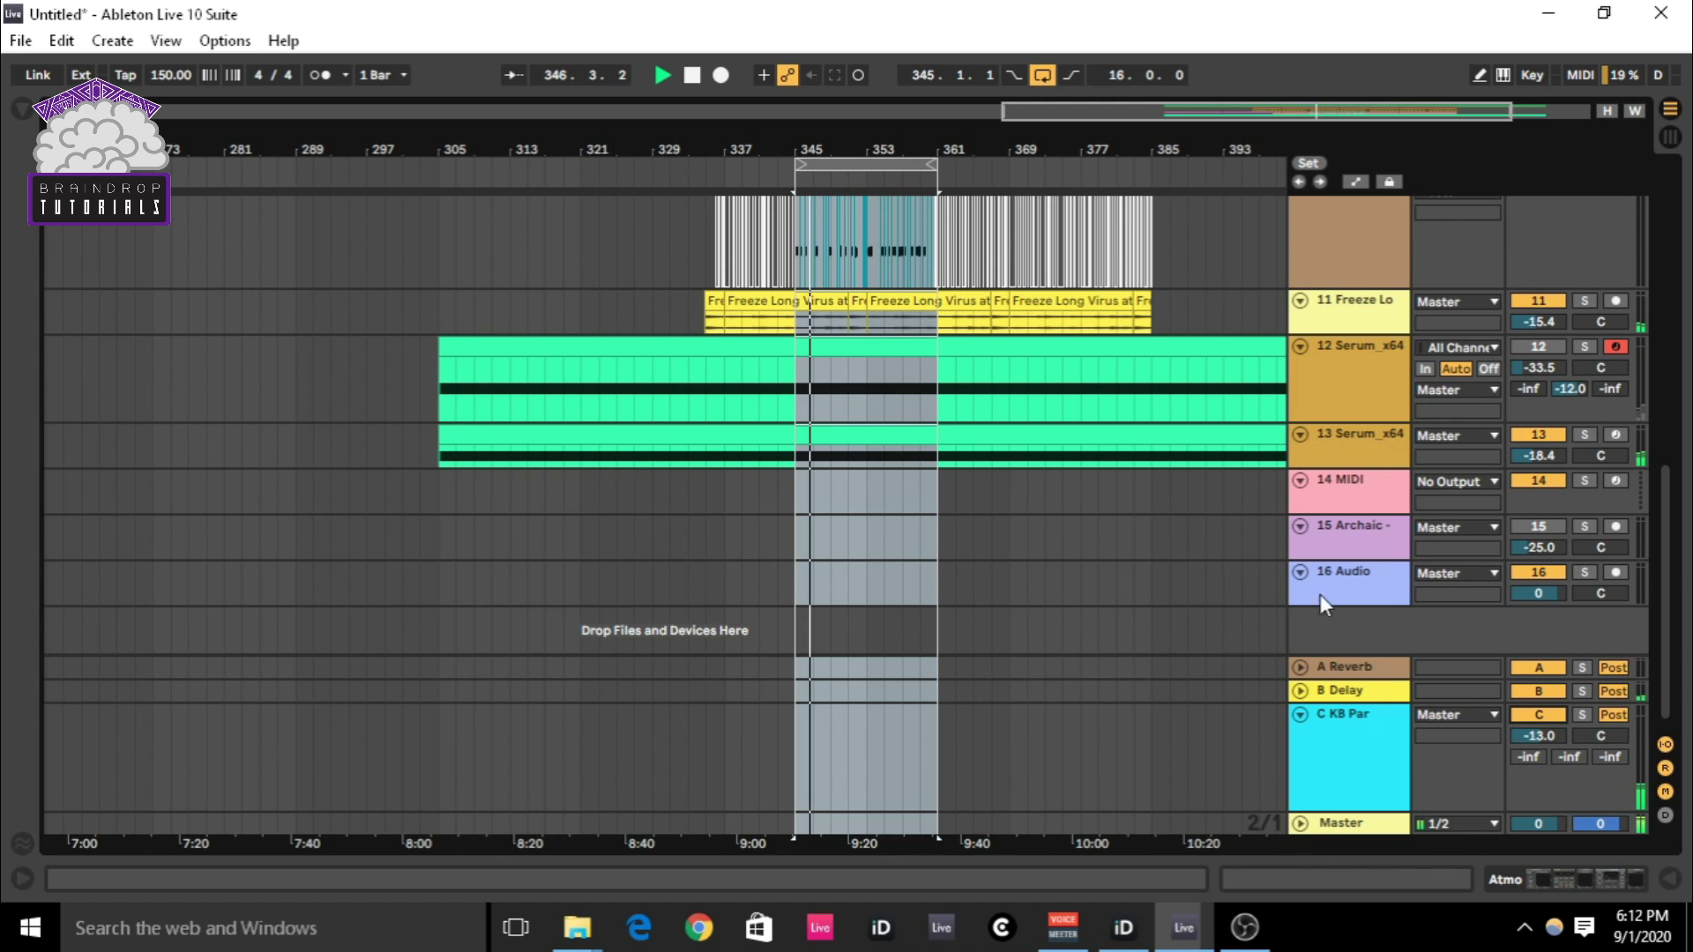
- Lower the Drums group's volume to -4.8 dB with the group active
{"action": "scroll", "coordinate": [1326, 586], "scroll_direction": "up", "scroll_amount": 3}
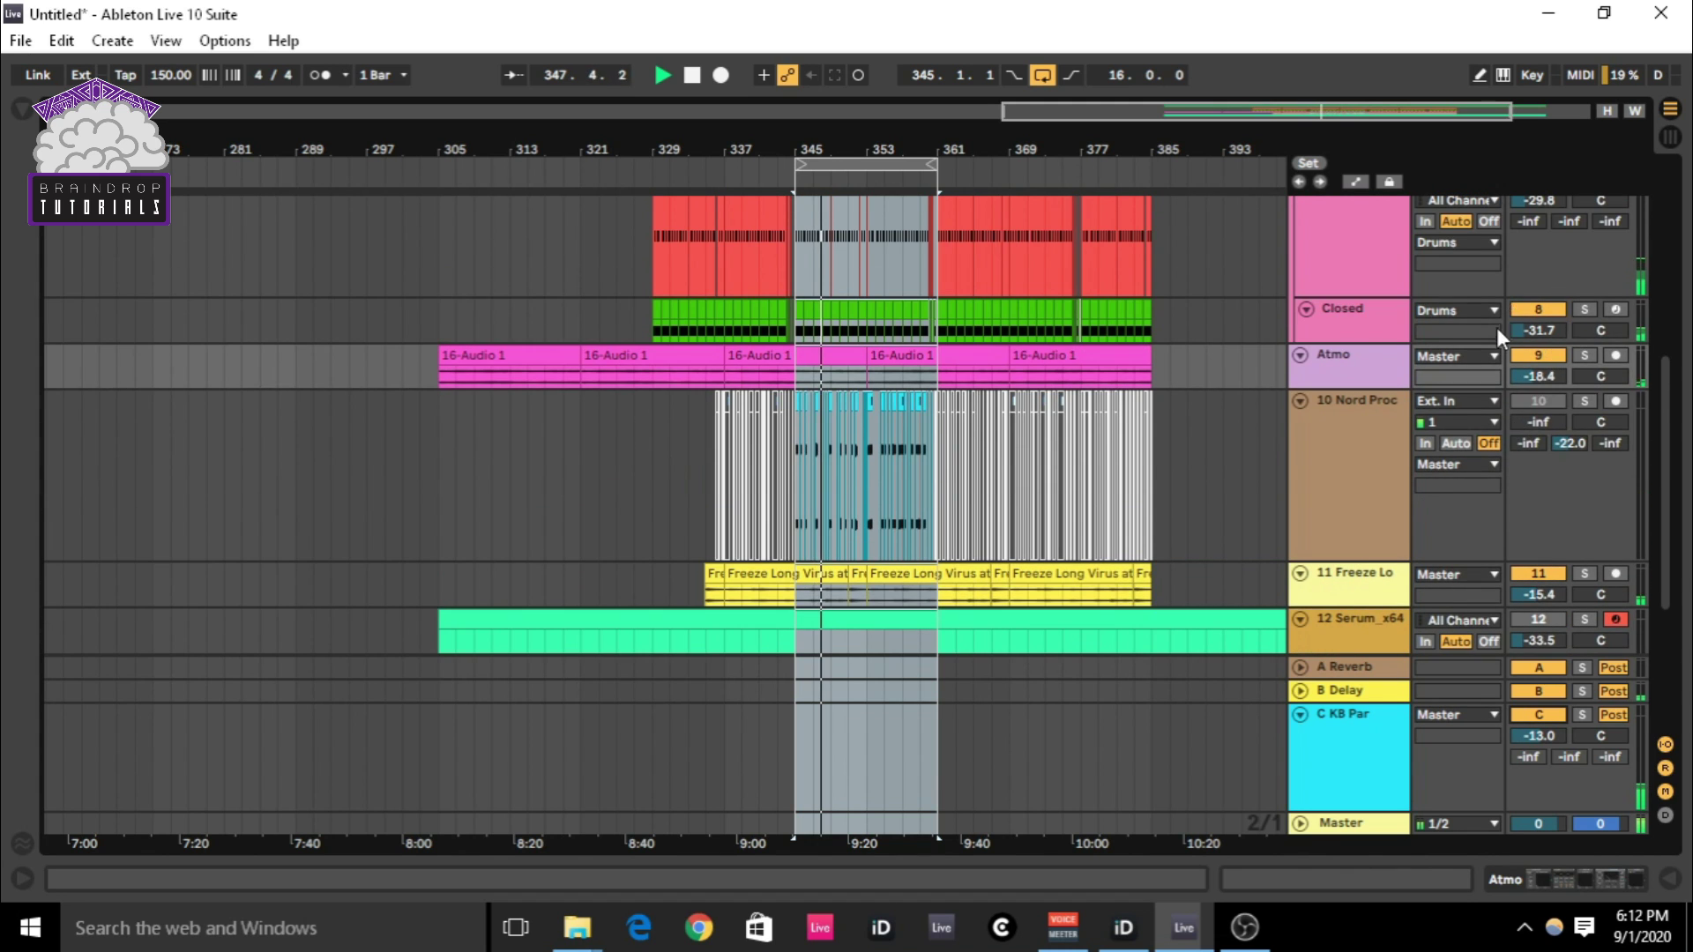
{"action": "scroll", "coordinate": [1525, 326], "scroll_direction": "up", "scroll_amount": 2}
{"action": "scroll", "coordinate": [1538, 240], "scroll_direction": "up", "scroll_amount": 2}
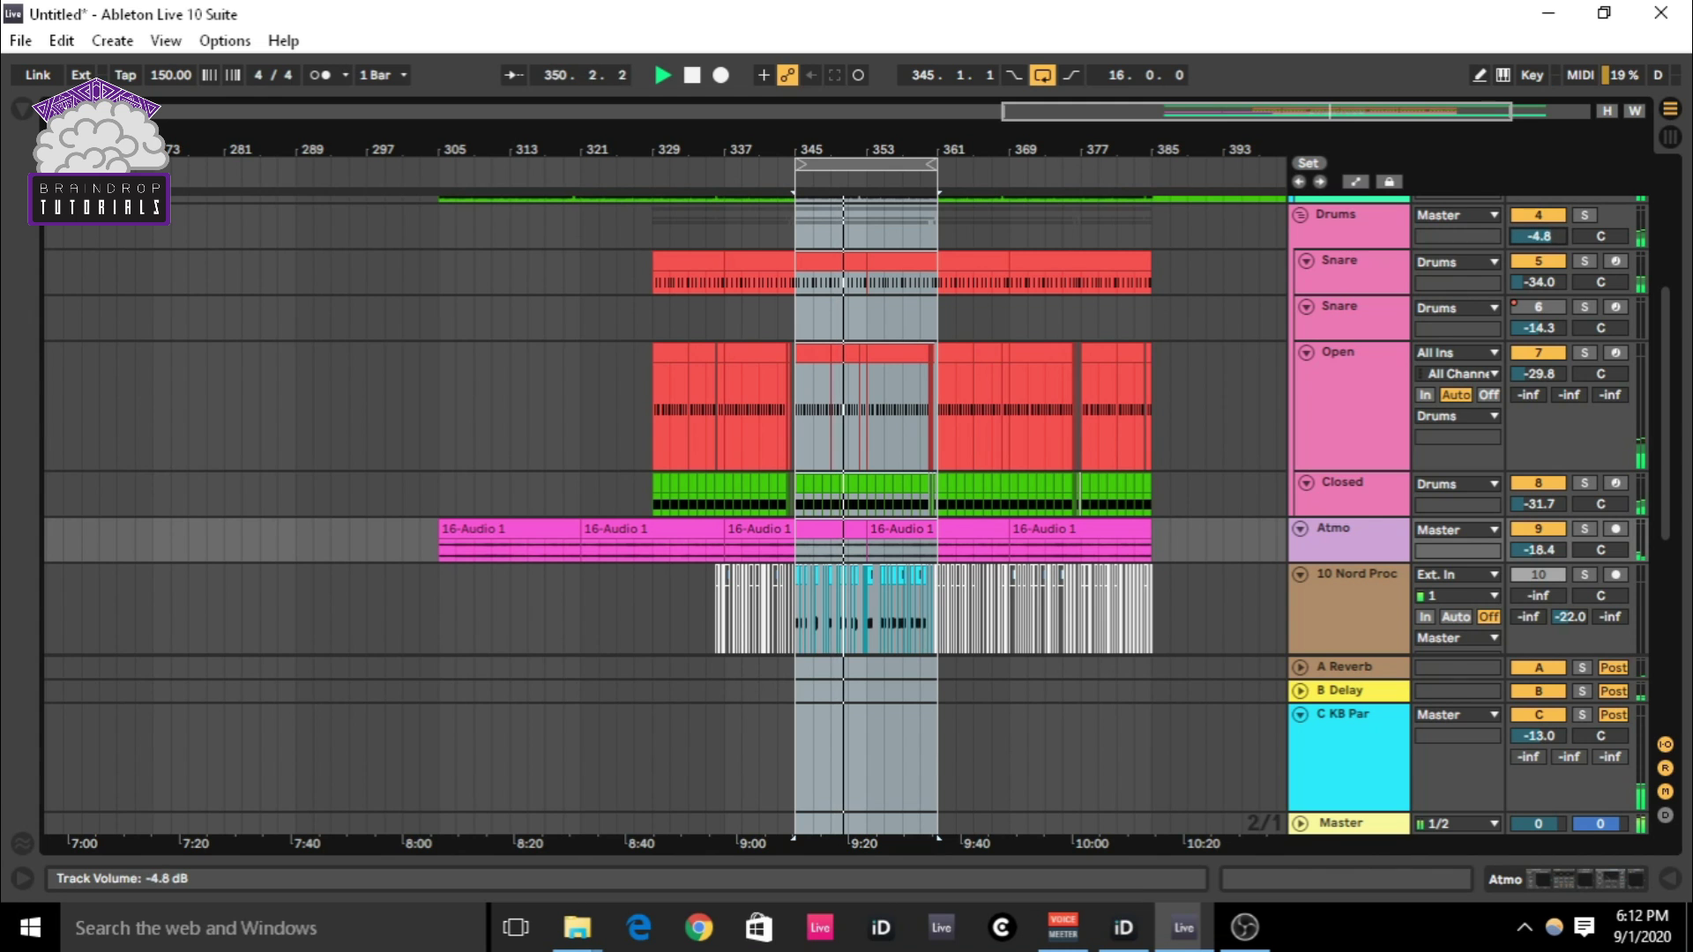
- Raise the Atmo track's volume to -16.3 dB
{"action": "scroll", "coordinate": [1389, 506], "scroll_direction": "down", "scroll_amount": 3}
{"action": "scroll", "coordinate": [1390, 517], "scroll_direction": "down", "scroll_amount": 2}
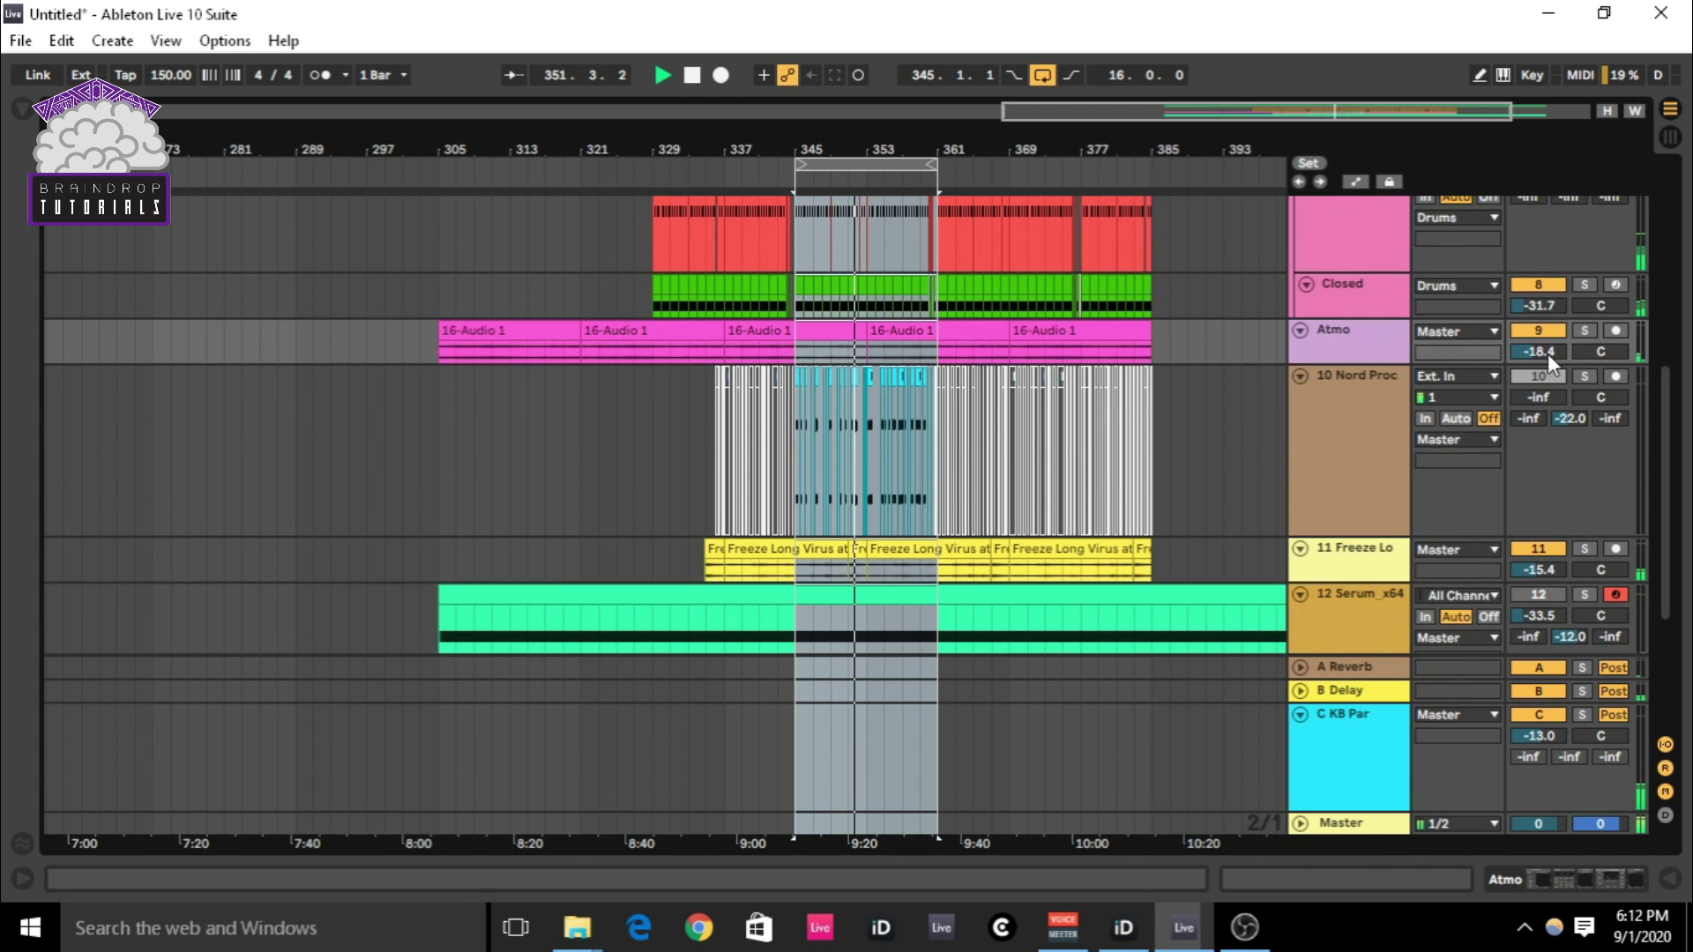
{"action": "scroll", "coordinate": [1499, 423], "scroll_direction": "down", "scroll_amount": 3}
{"action": "scroll", "coordinate": [1389, 599], "scroll_direction": "down", "scroll_amount": 1}
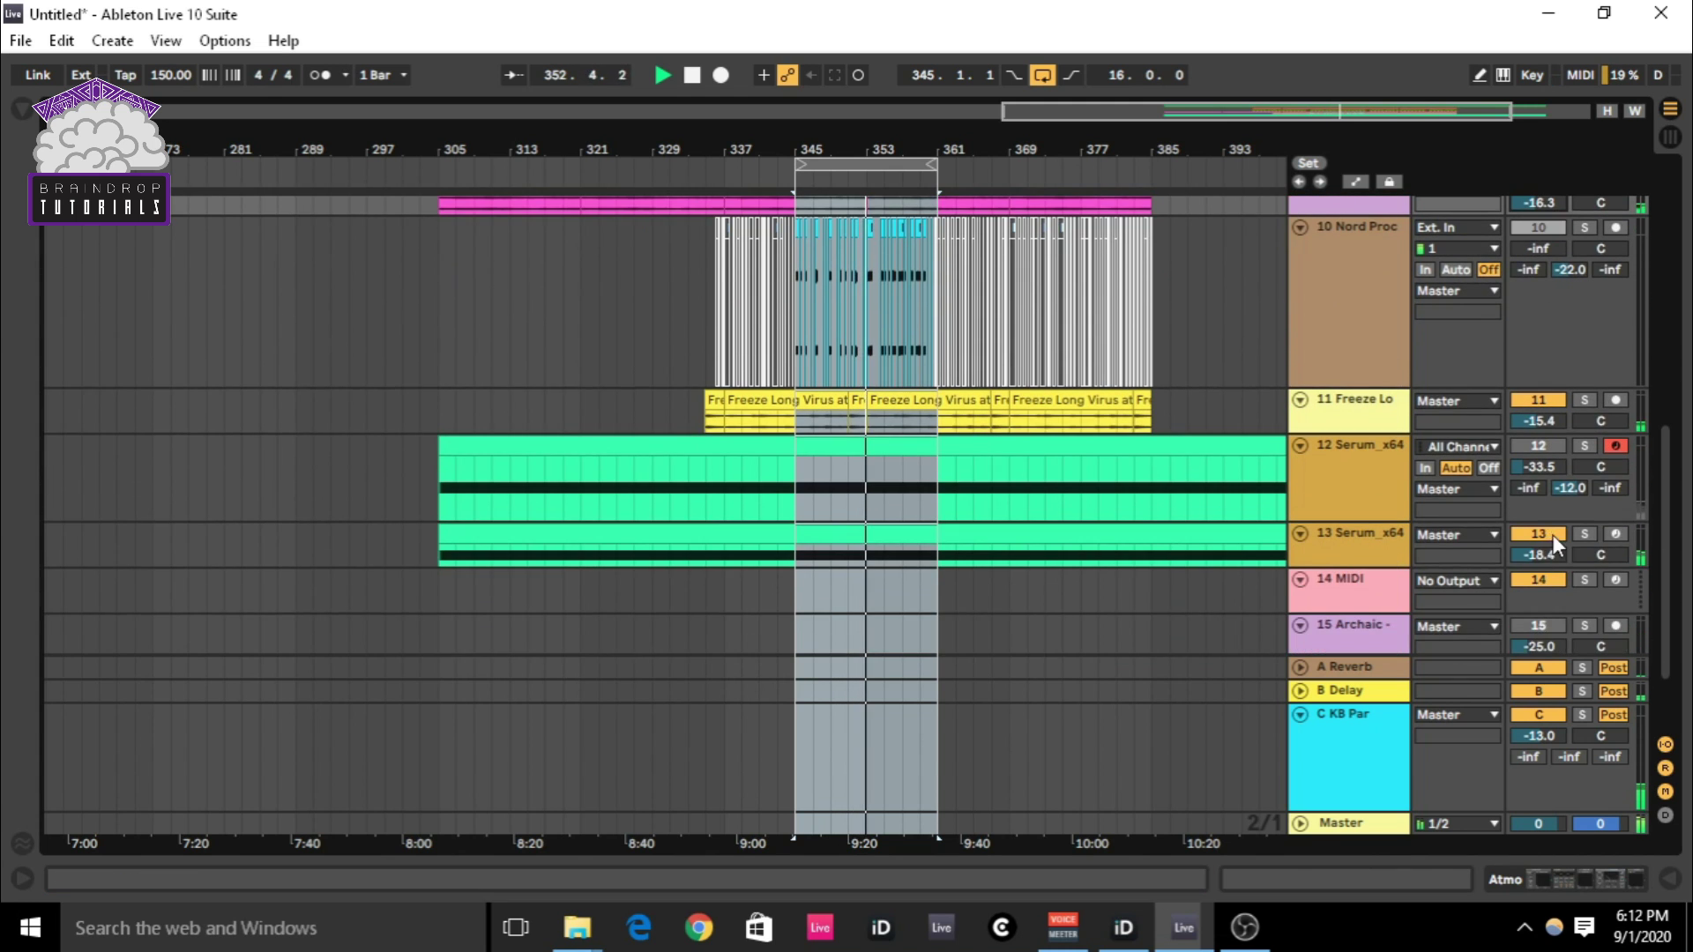
- Bring the Nord Proc track's volume up to -9.2 dB and mute Freeze track 11 and Serum track 13
{"action": "scroll", "coordinate": [1379, 430], "scroll_direction": "up", "scroll_amount": 5}
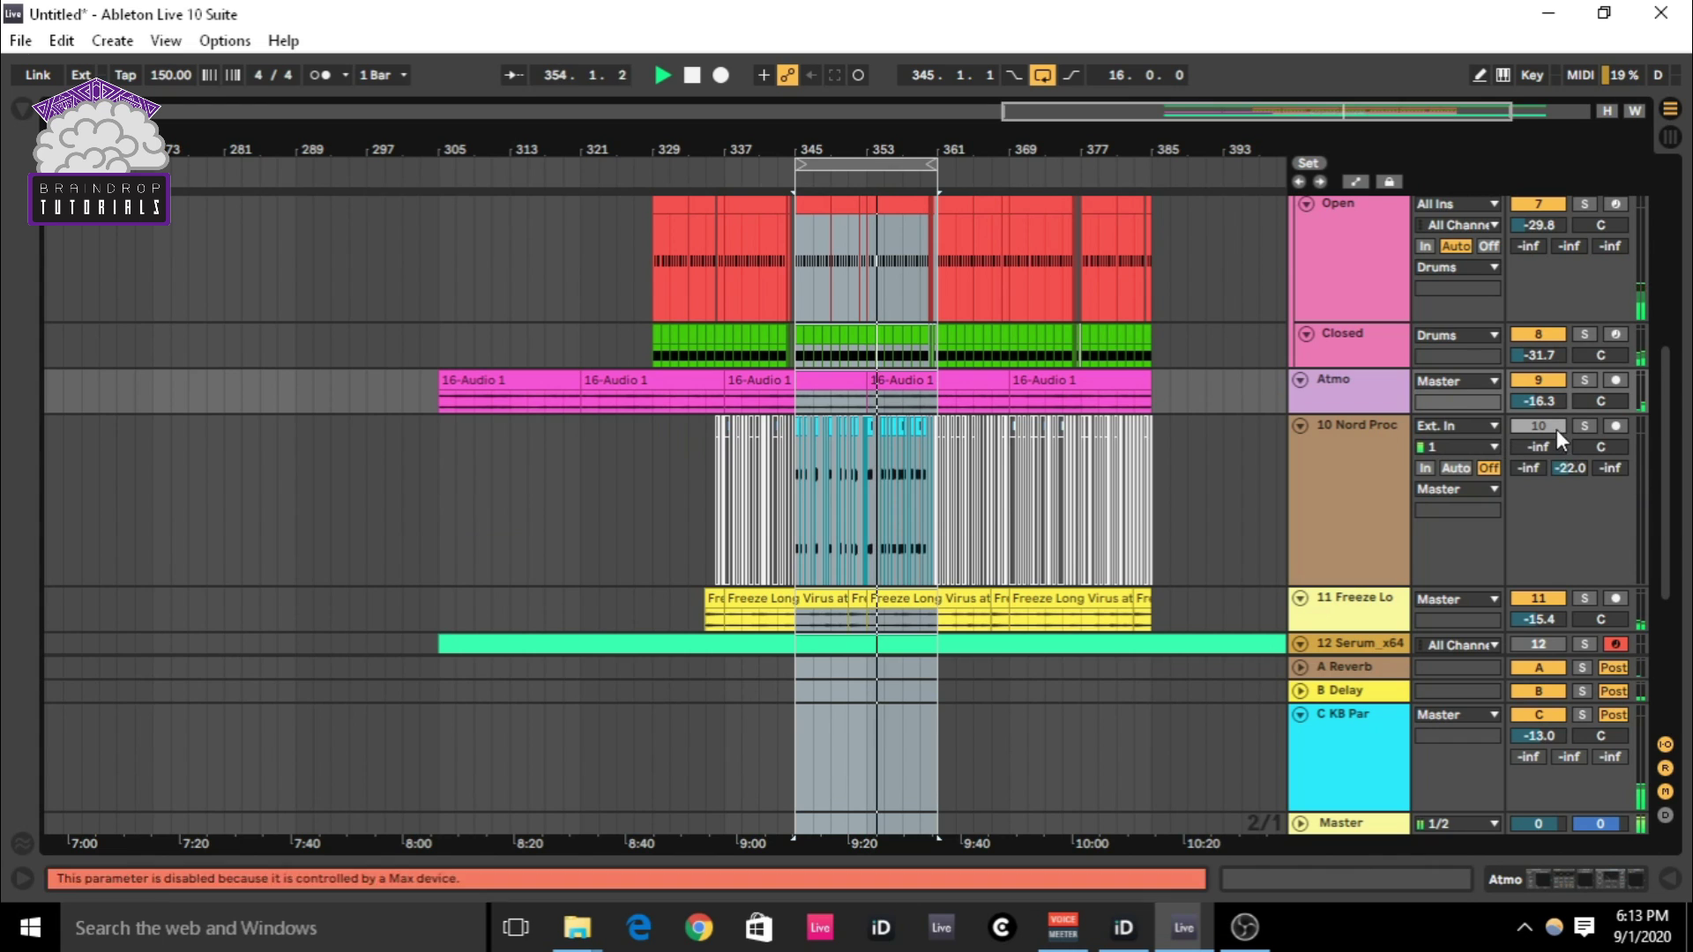
{"action": "mouse_move", "coordinate": [1539, 447]}
{"action": "left_mouse_down"}
{"action": "mouse_move", "coordinate": [1539, 403]}
{"action": "mouse_move", "coordinate": [1539, 441]}
{"action": "left_mouse_up"}
{"action": "left_click", "coordinate": [1539, 598]}
{"action": "scroll", "coordinate": [1341, 584], "scroll_direction": "down", "scroll_amount": 4}
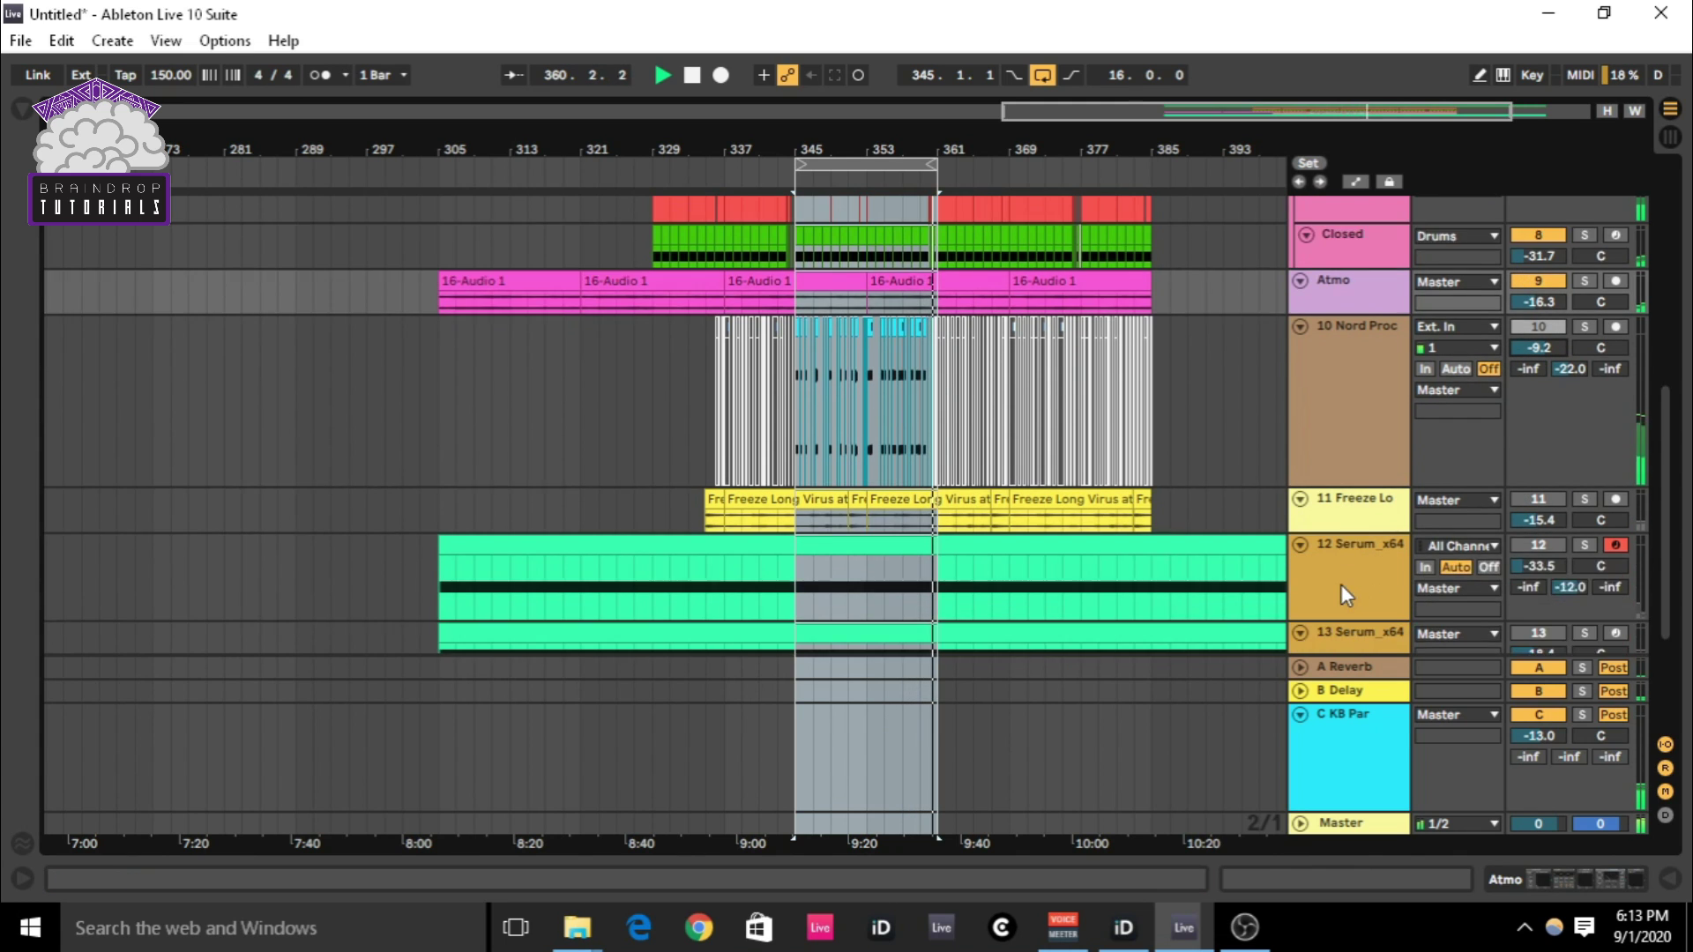
{"action": "left_click", "coordinate": [1538, 579]}
- Compare the mix with the KB Par return off and on, and set the Nord Proc track's delay send to 0 dB
{"action": "key", "text": "ctrl+t"}
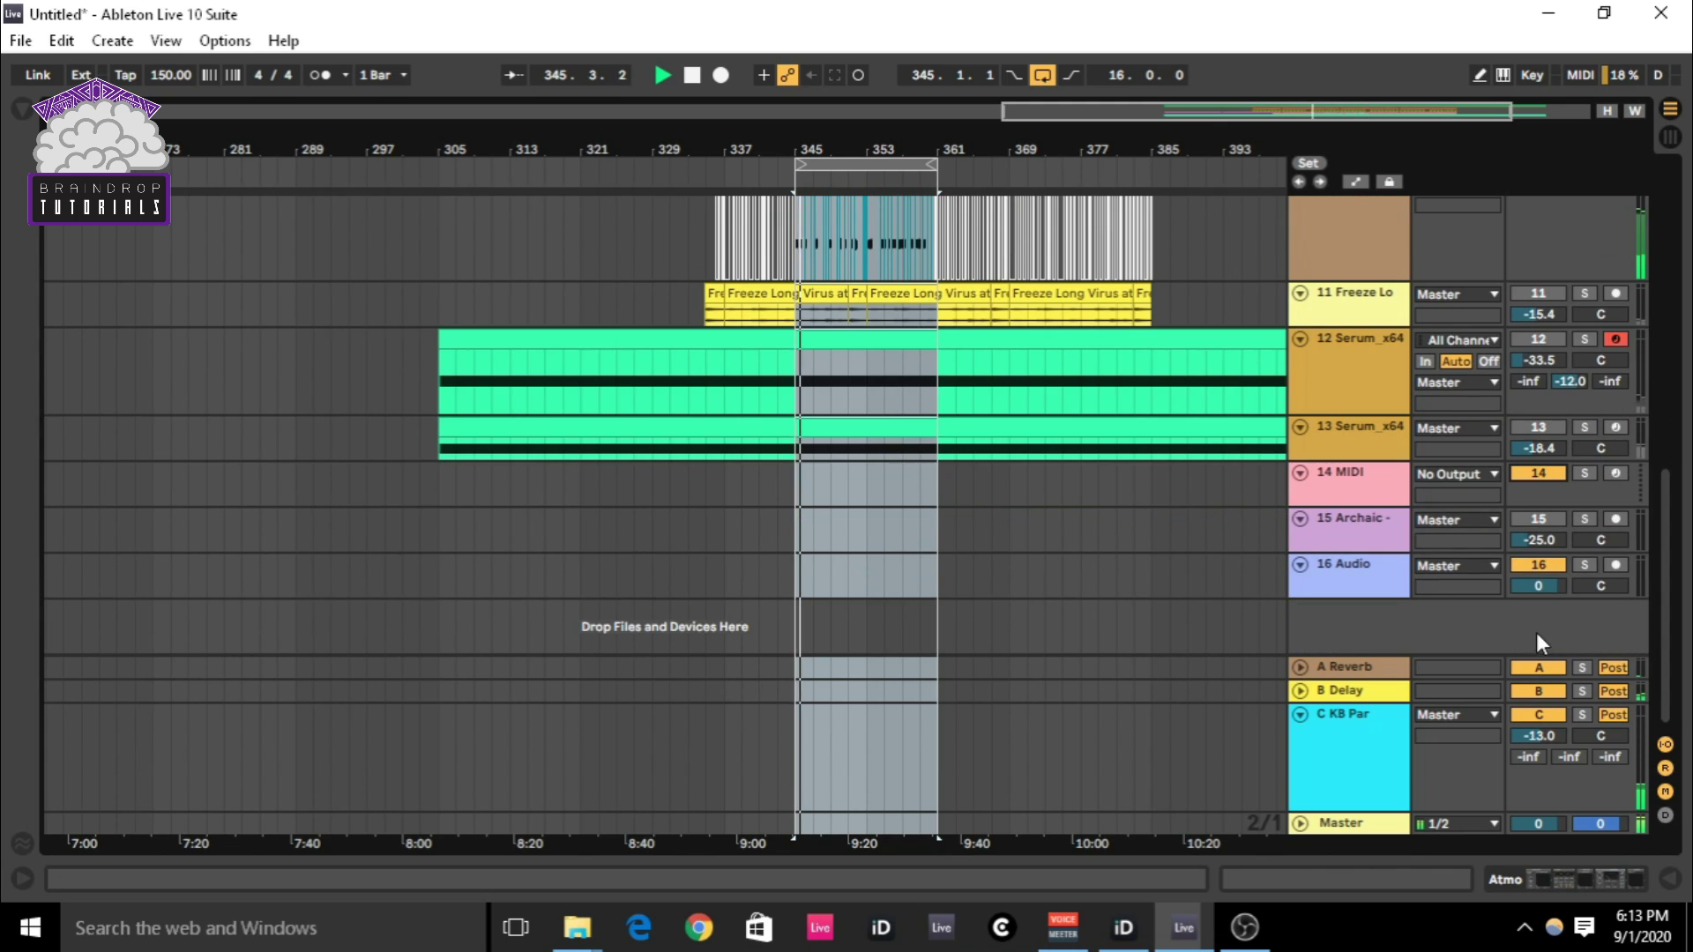
{"action": "left_click", "coordinate": [1539, 715]}
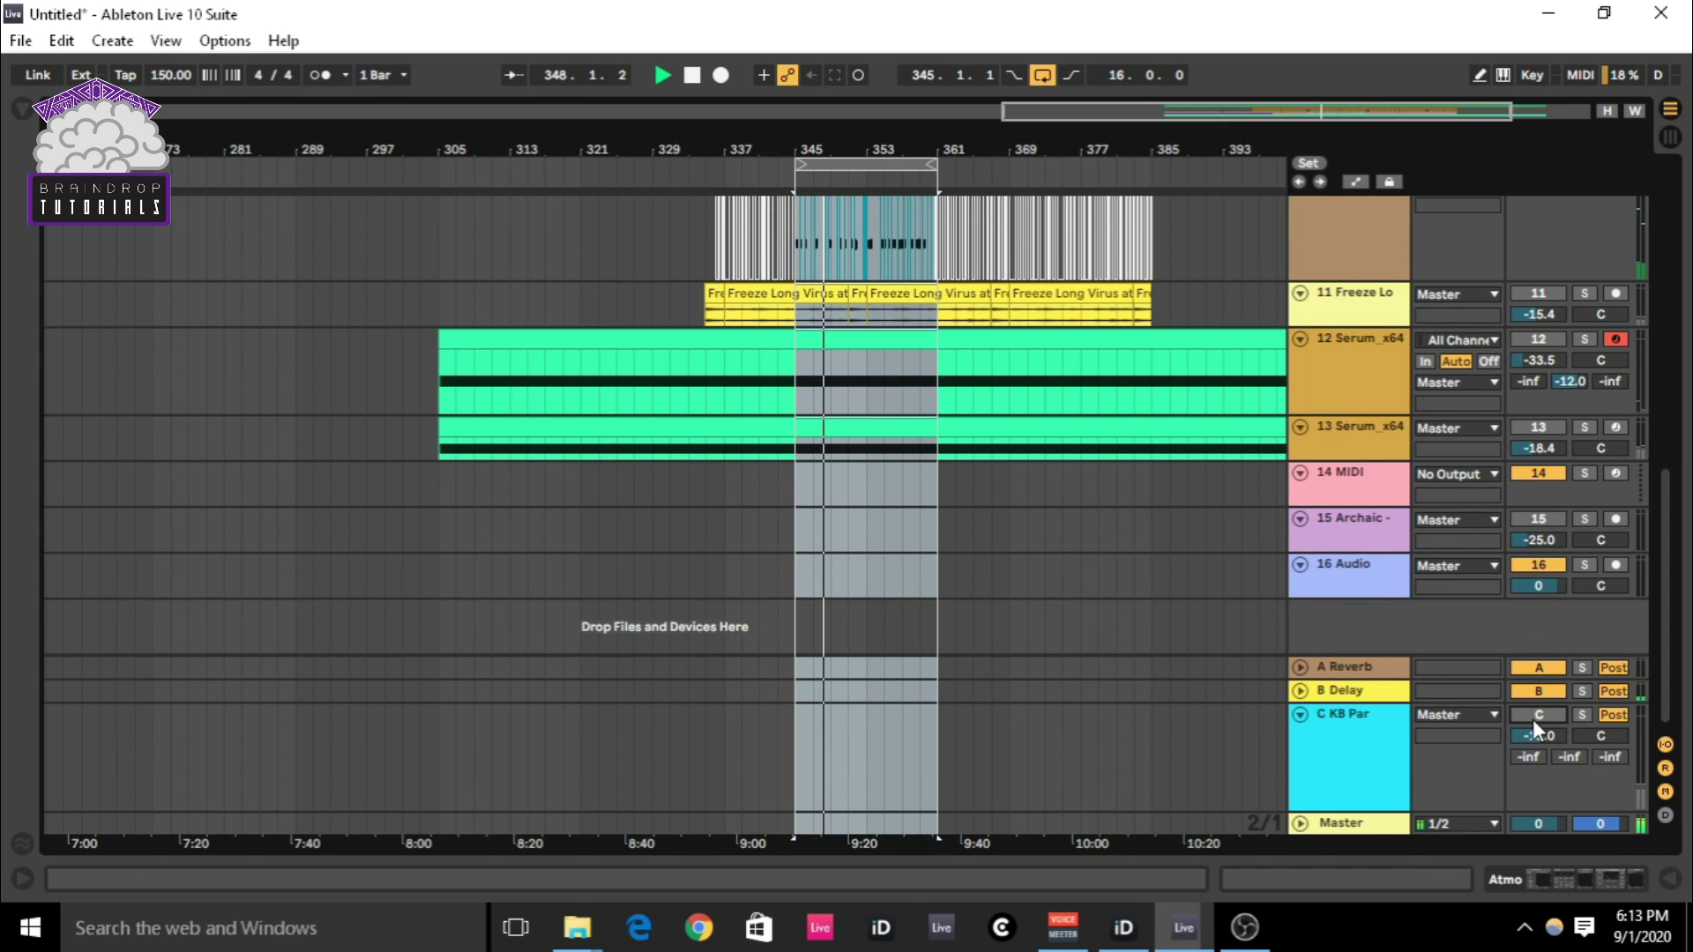
{"action": "left_click", "coordinate": [1532, 717]}
{"action": "scroll", "coordinate": [1363, 337], "scroll_direction": "up", "scroll_amount": 5}
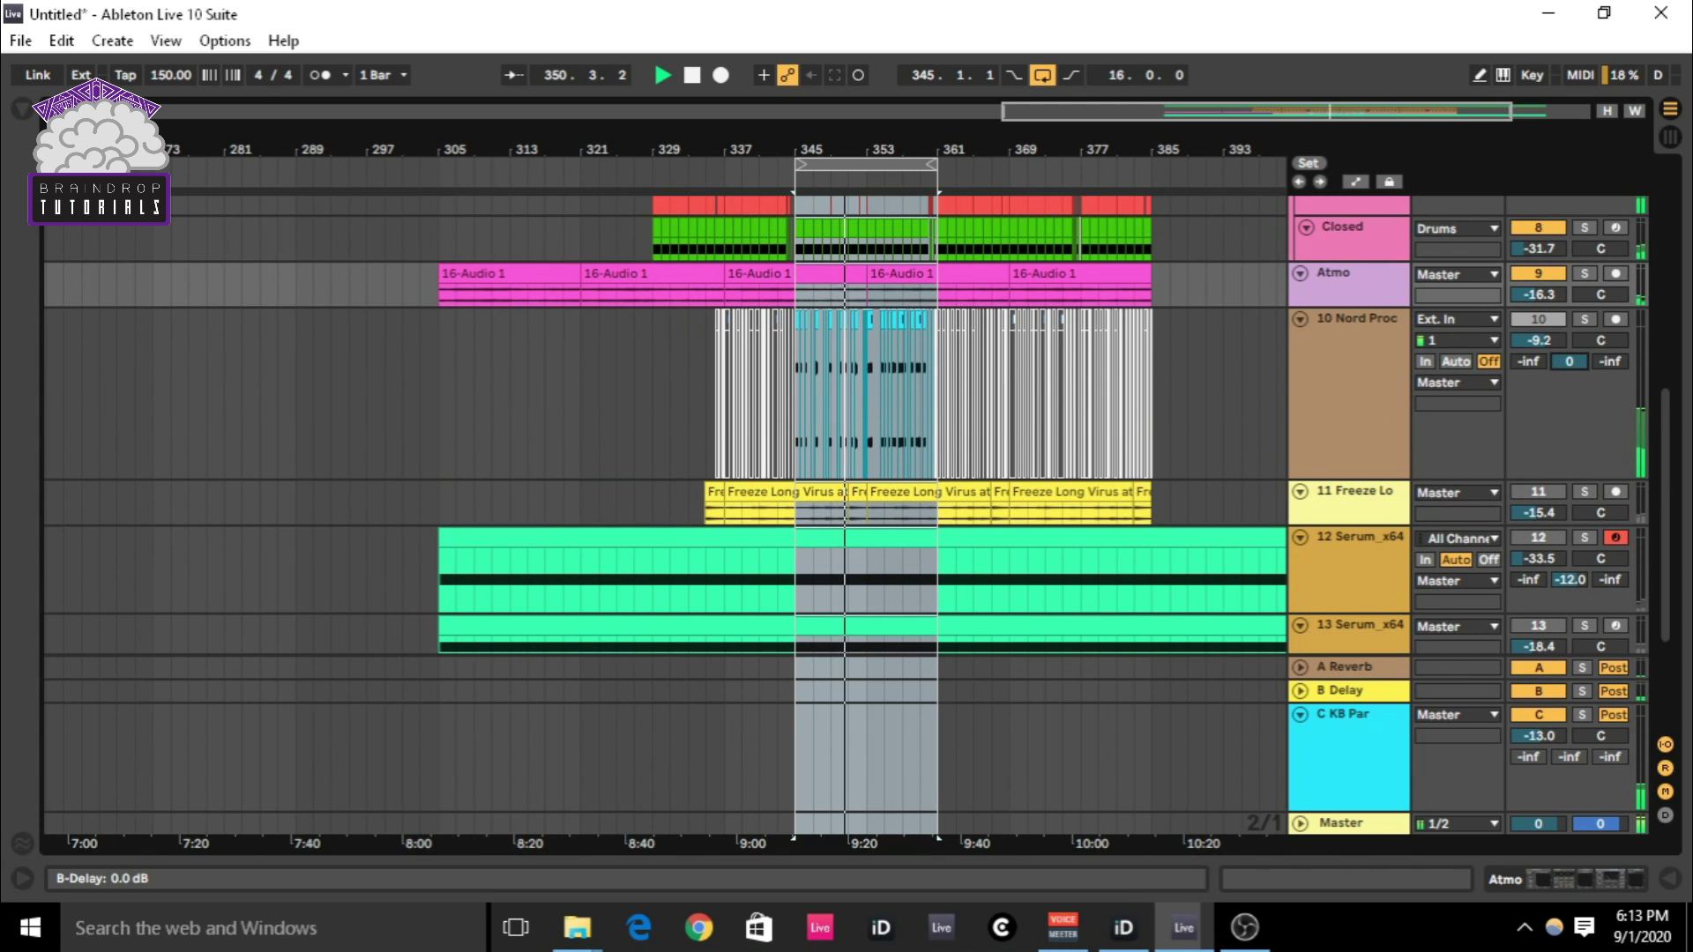
- Set the Nord Proc track's reverb send to -23.7 dB and delay send to -14.4 dB, and stop playback
{"action": "left_click_drag", "start_coordinate": [1570, 361], "coordinate": [1528, 344]}
{"action": "left_click", "coordinate": [1339, 381]}
{"action": "key", "text": "space"}
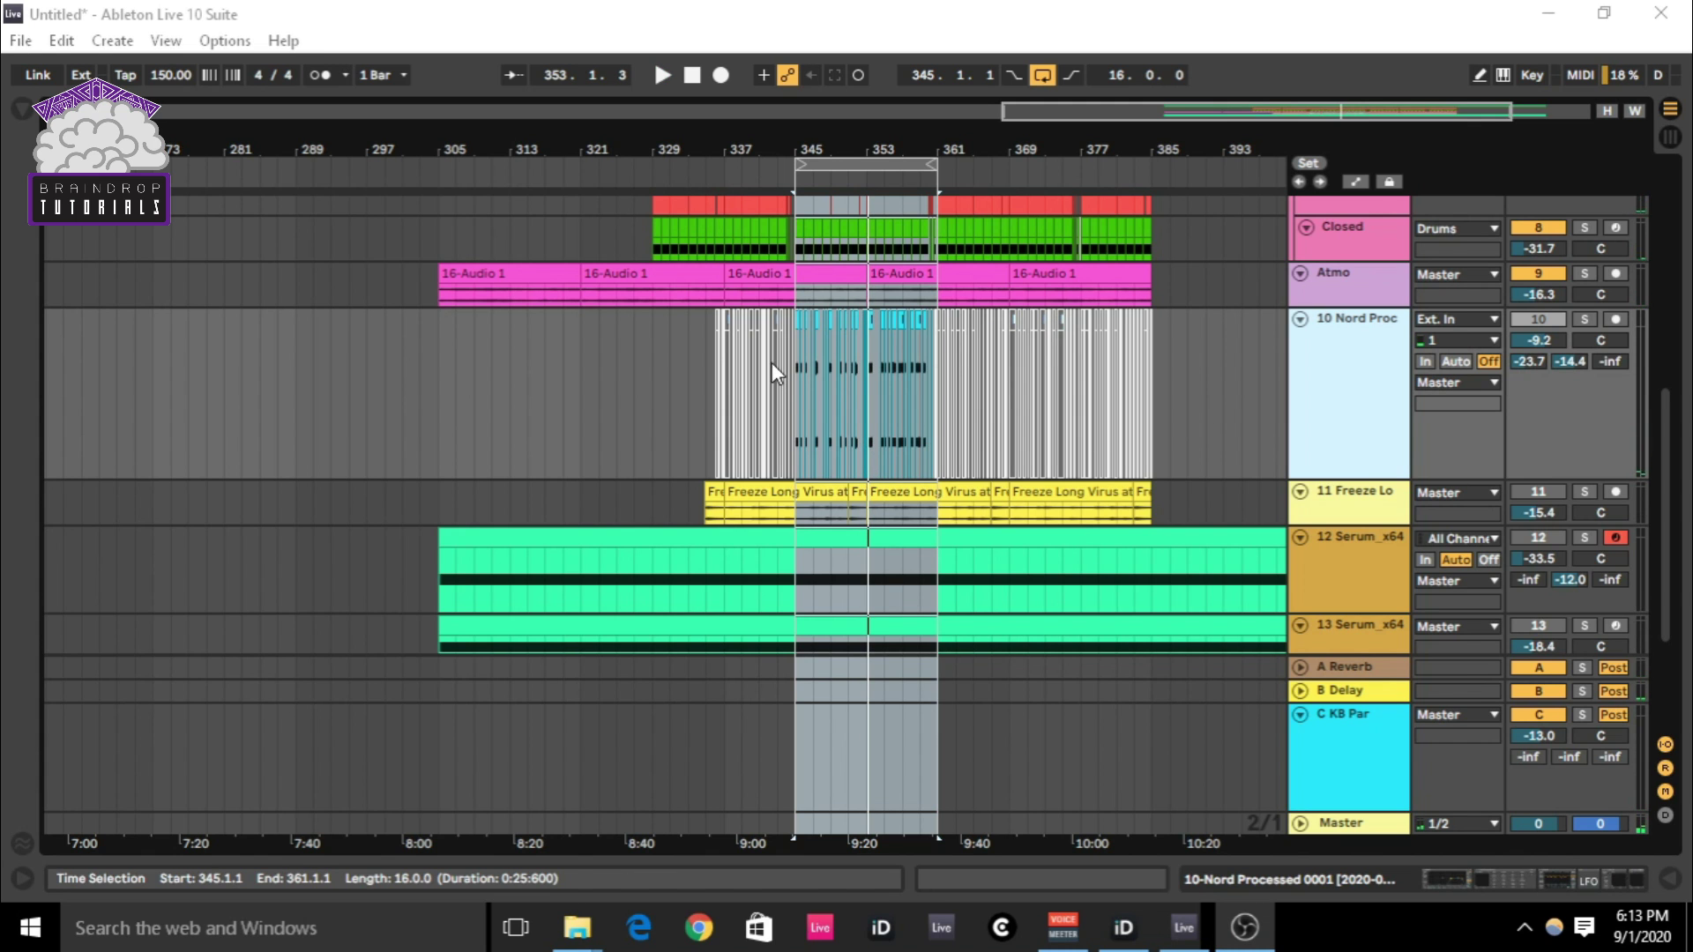
- Review the arrangement from the kick and bass group through the drum, Atmo, Nord Proc and Serum tracks, looking closer around the looped bars
{"action": "scroll", "coordinate": [771, 363], "scroll_direction": "up", "scroll_amount": 3}
{"action": "scroll", "coordinate": [787, 420], "scroll_direction": "up", "scroll_amount": 4}
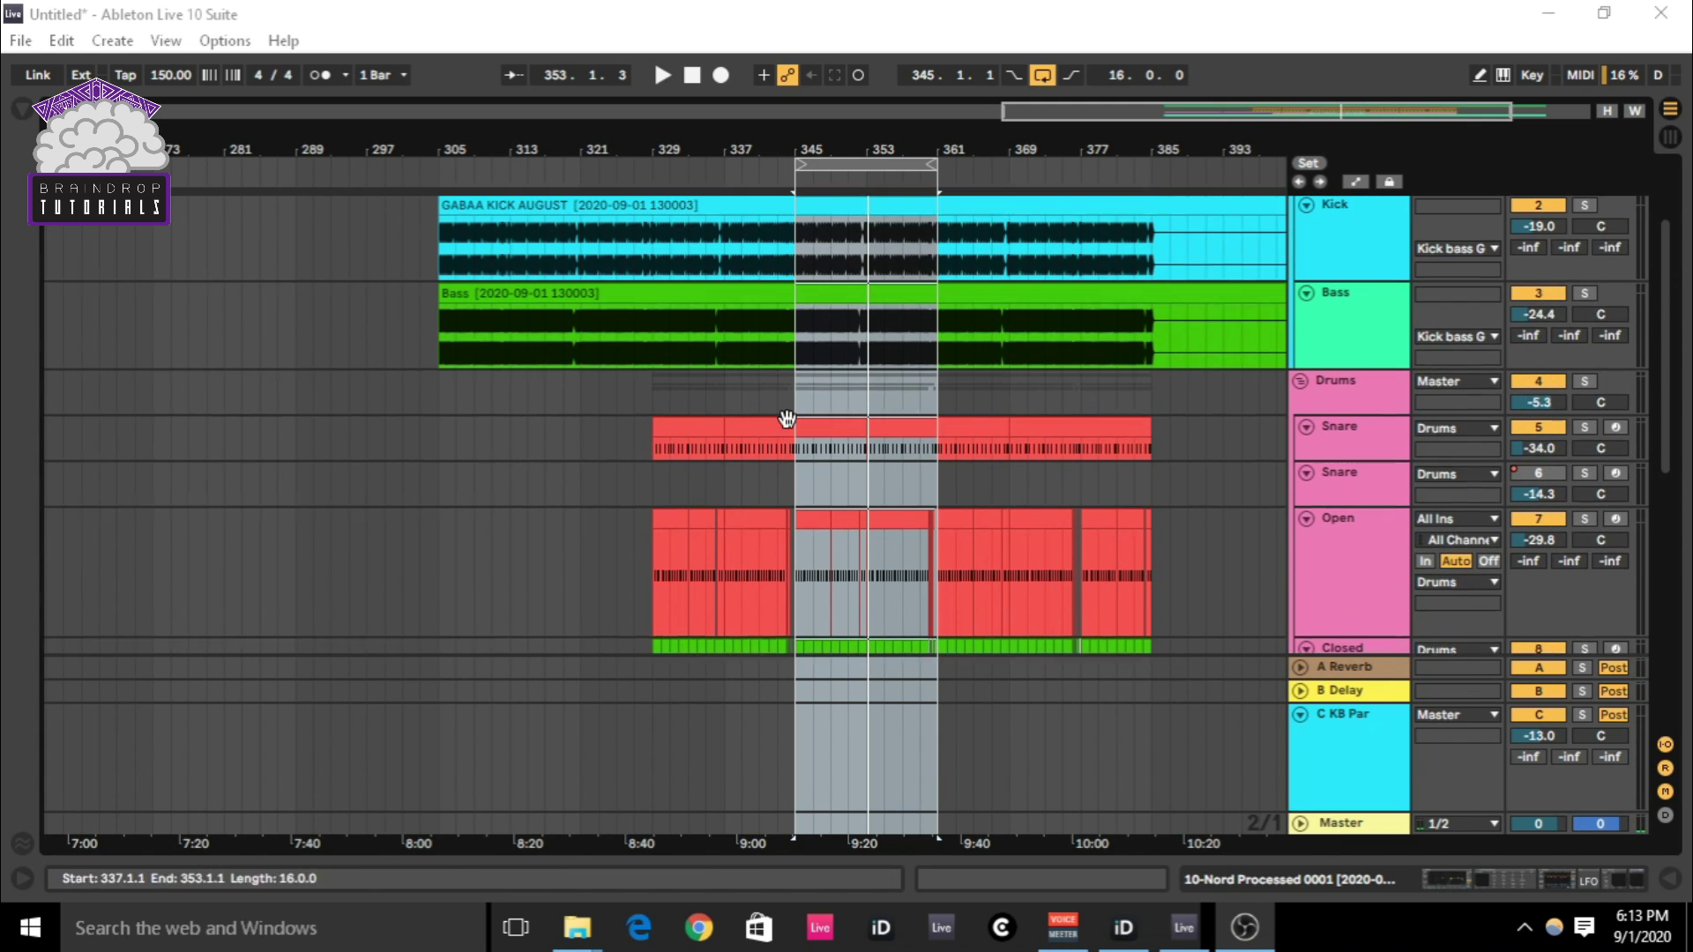
{"action": "scroll", "coordinate": [787, 420], "scroll_direction": "up", "scroll_amount": 2}
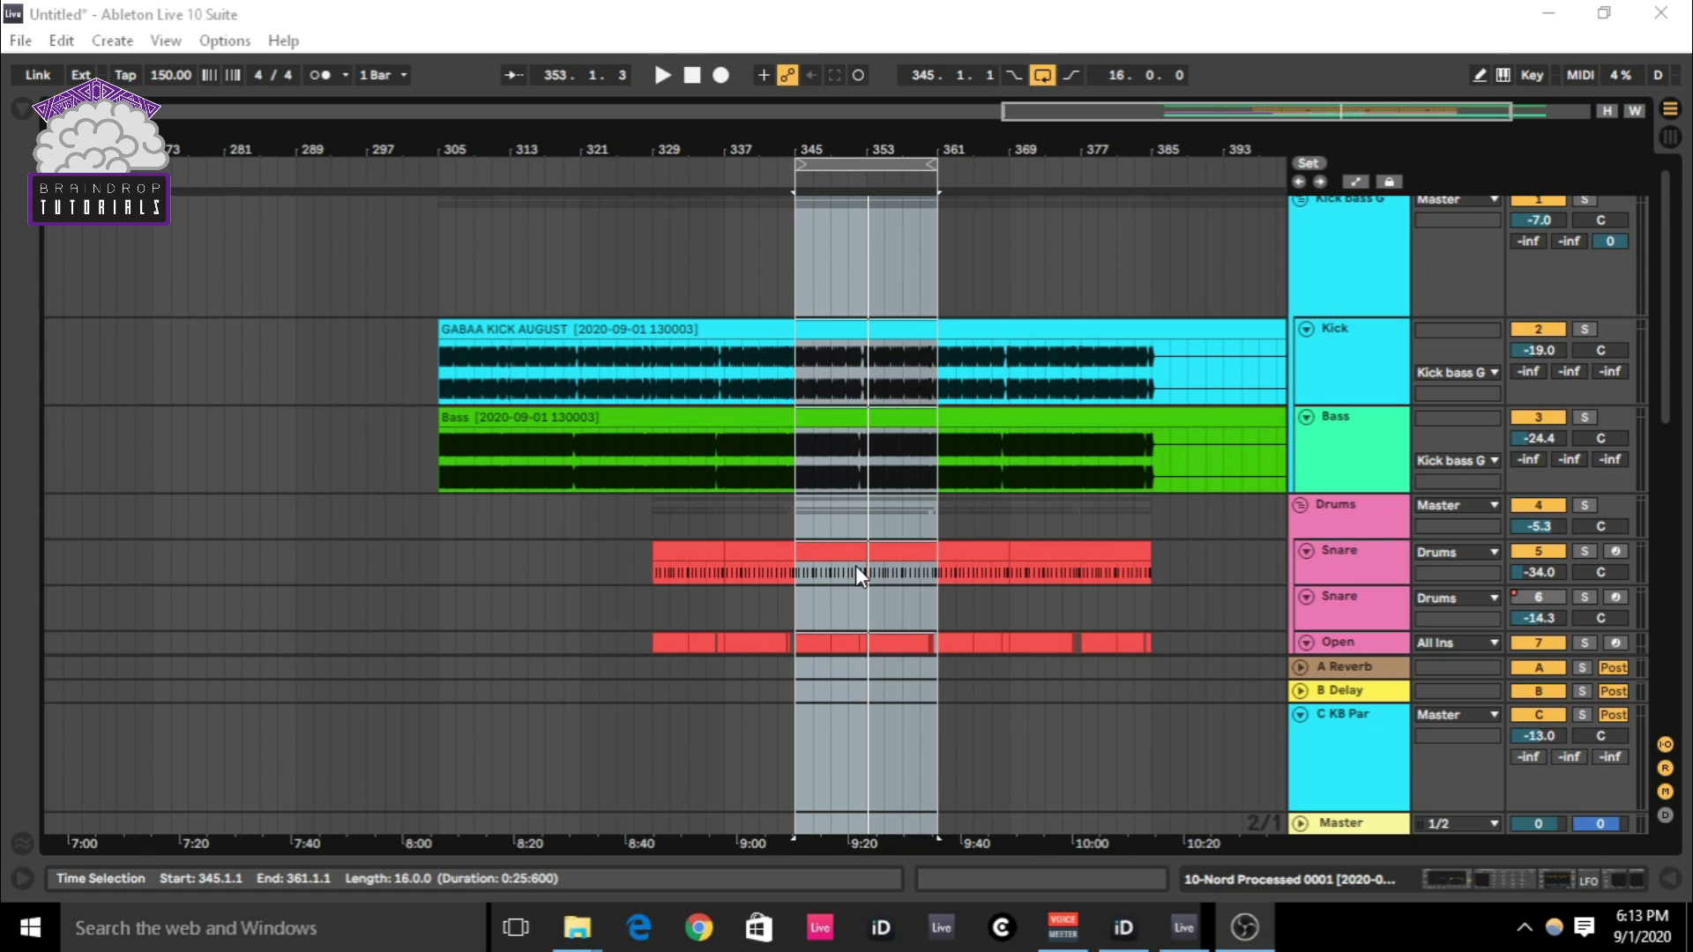
{"action": "scroll", "coordinate": [855, 573], "scroll_direction": "down", "scroll_amount": 3}
{"action": "scroll", "coordinate": [738, 529], "scroll_direction": "up", "scroll_amount": 3}
{"action": "scroll", "coordinate": [737, 529], "scroll_direction": "down", "scroll_amount": 3}
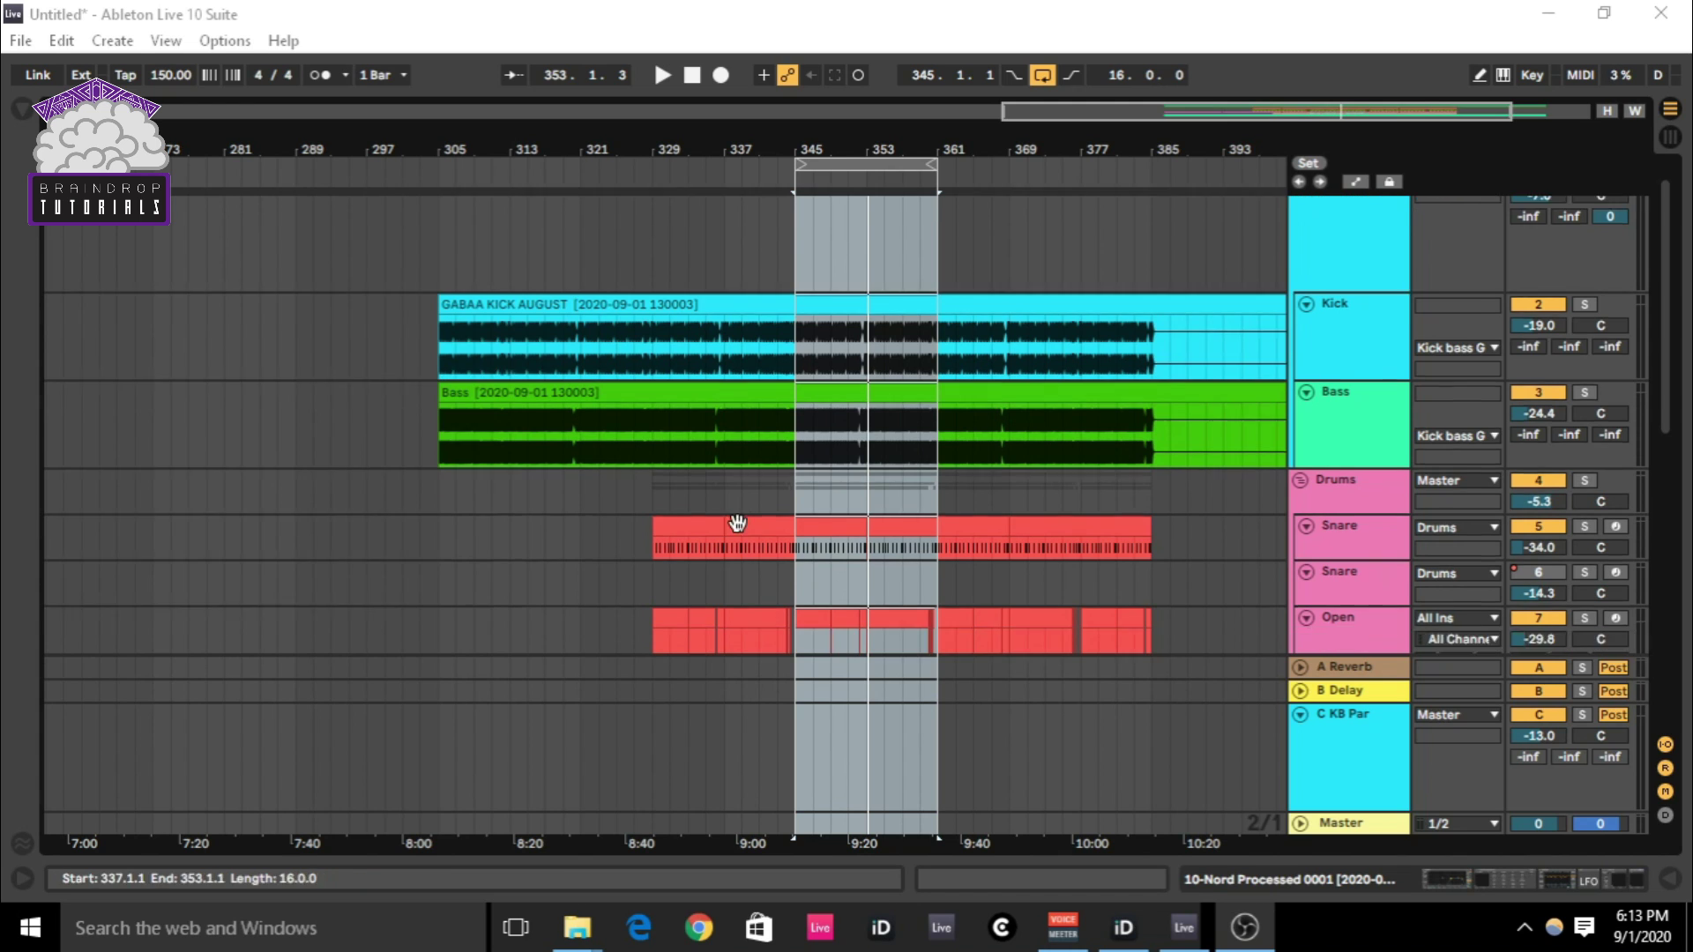
{"action": "scroll", "coordinate": [738, 523], "scroll_direction": "down", "scroll_amount": 10}
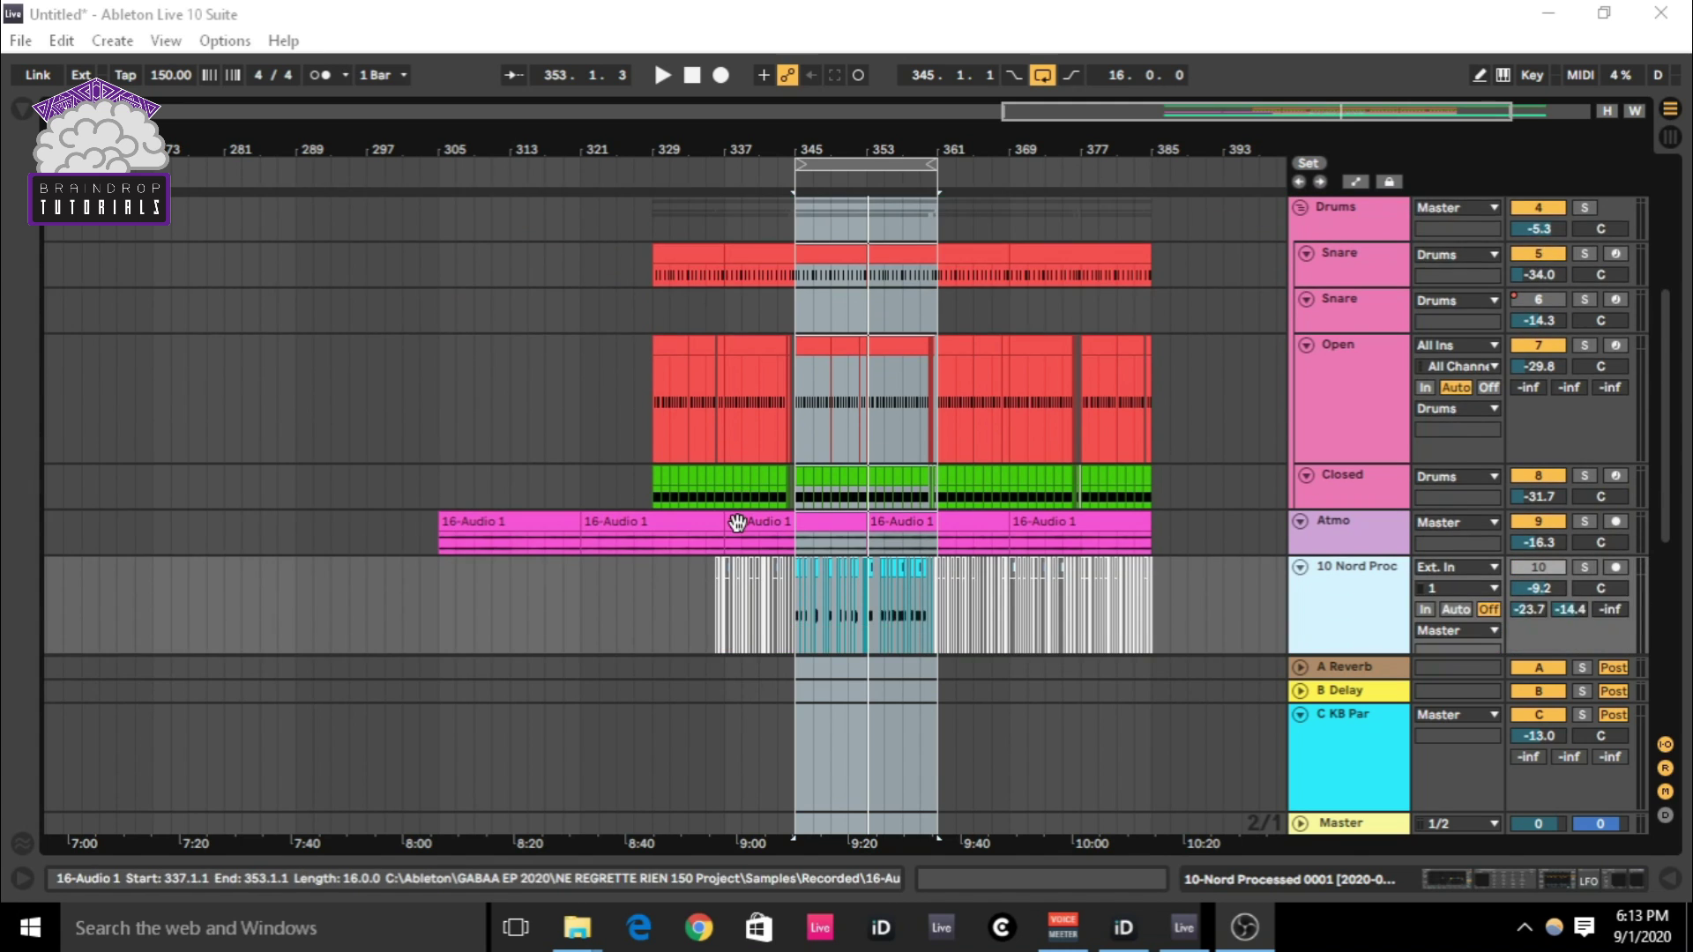
{"action": "scroll", "coordinate": [738, 524], "scroll_direction": "down", "scroll_amount": 2}
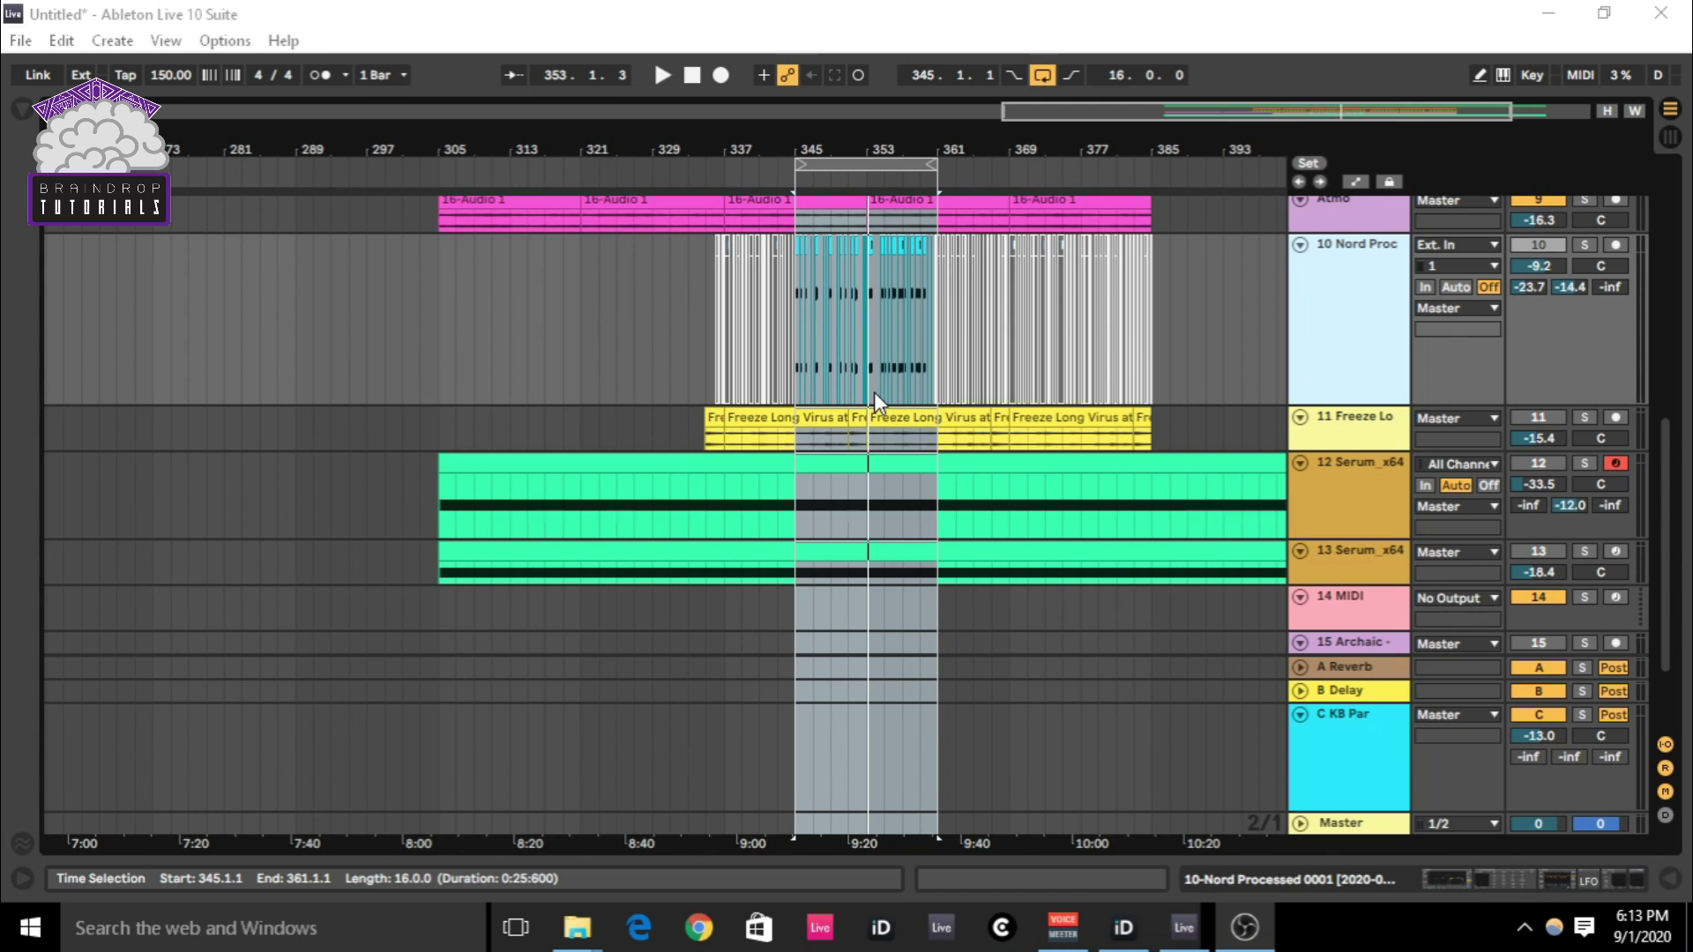
{"action": "scroll", "coordinate": [876, 397], "scroll_direction": "up", "scroll_amount": 3}
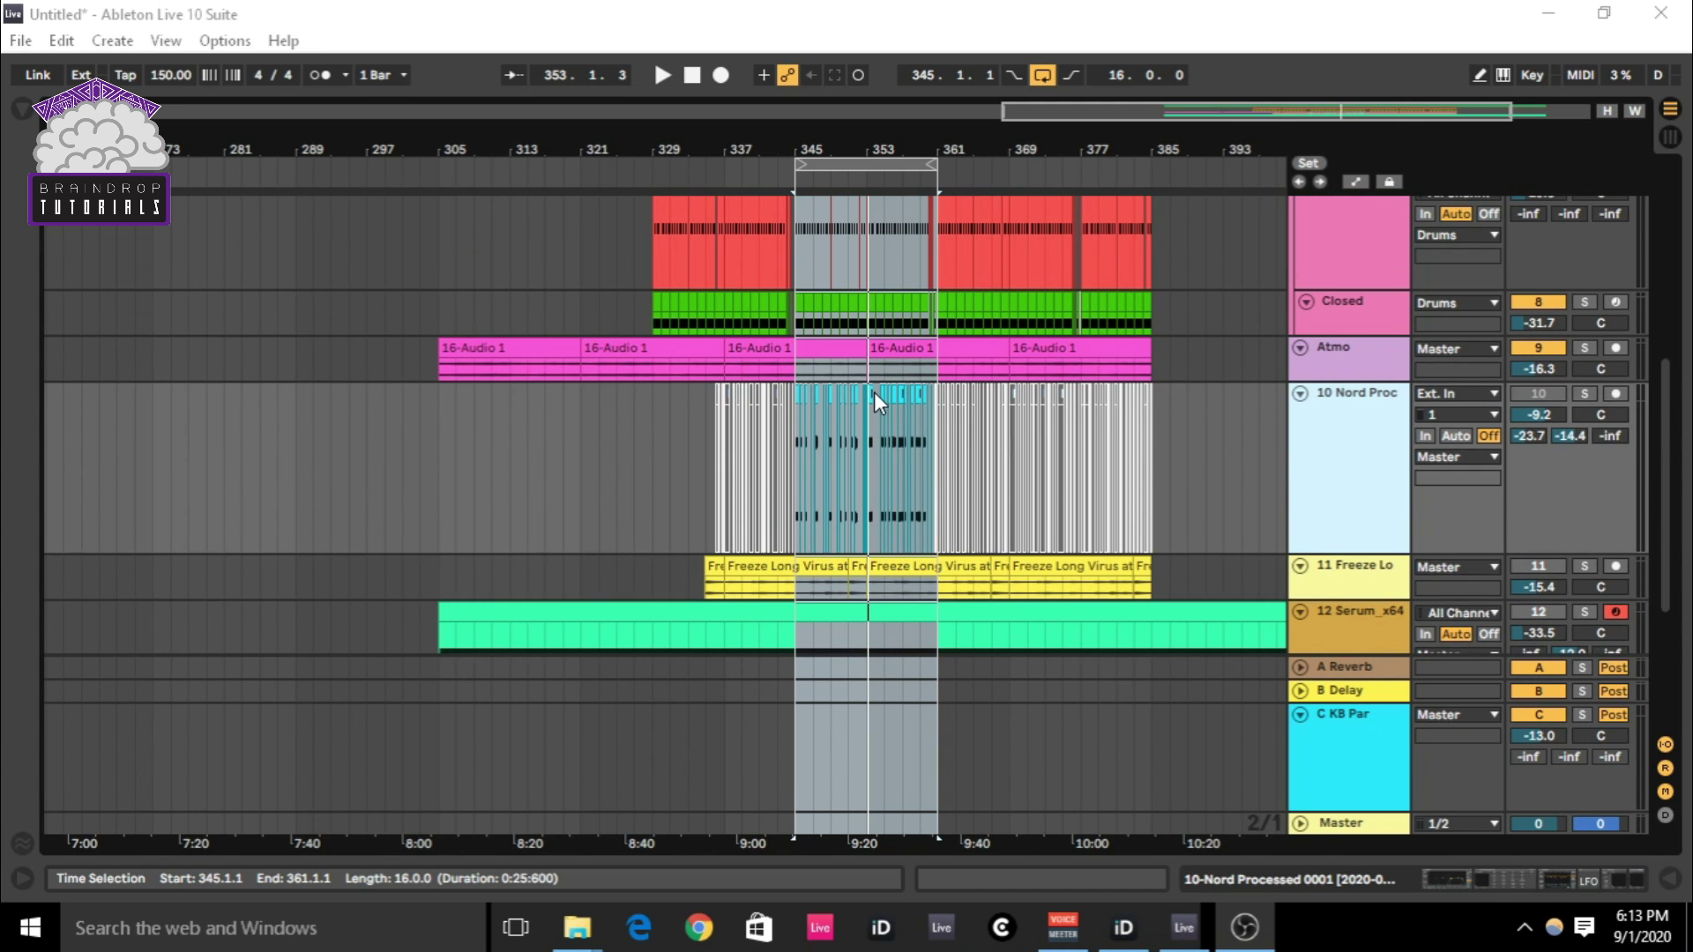
{"action": "scroll", "coordinate": [875, 397], "scroll_direction": "up", "scroll_amount": 4}
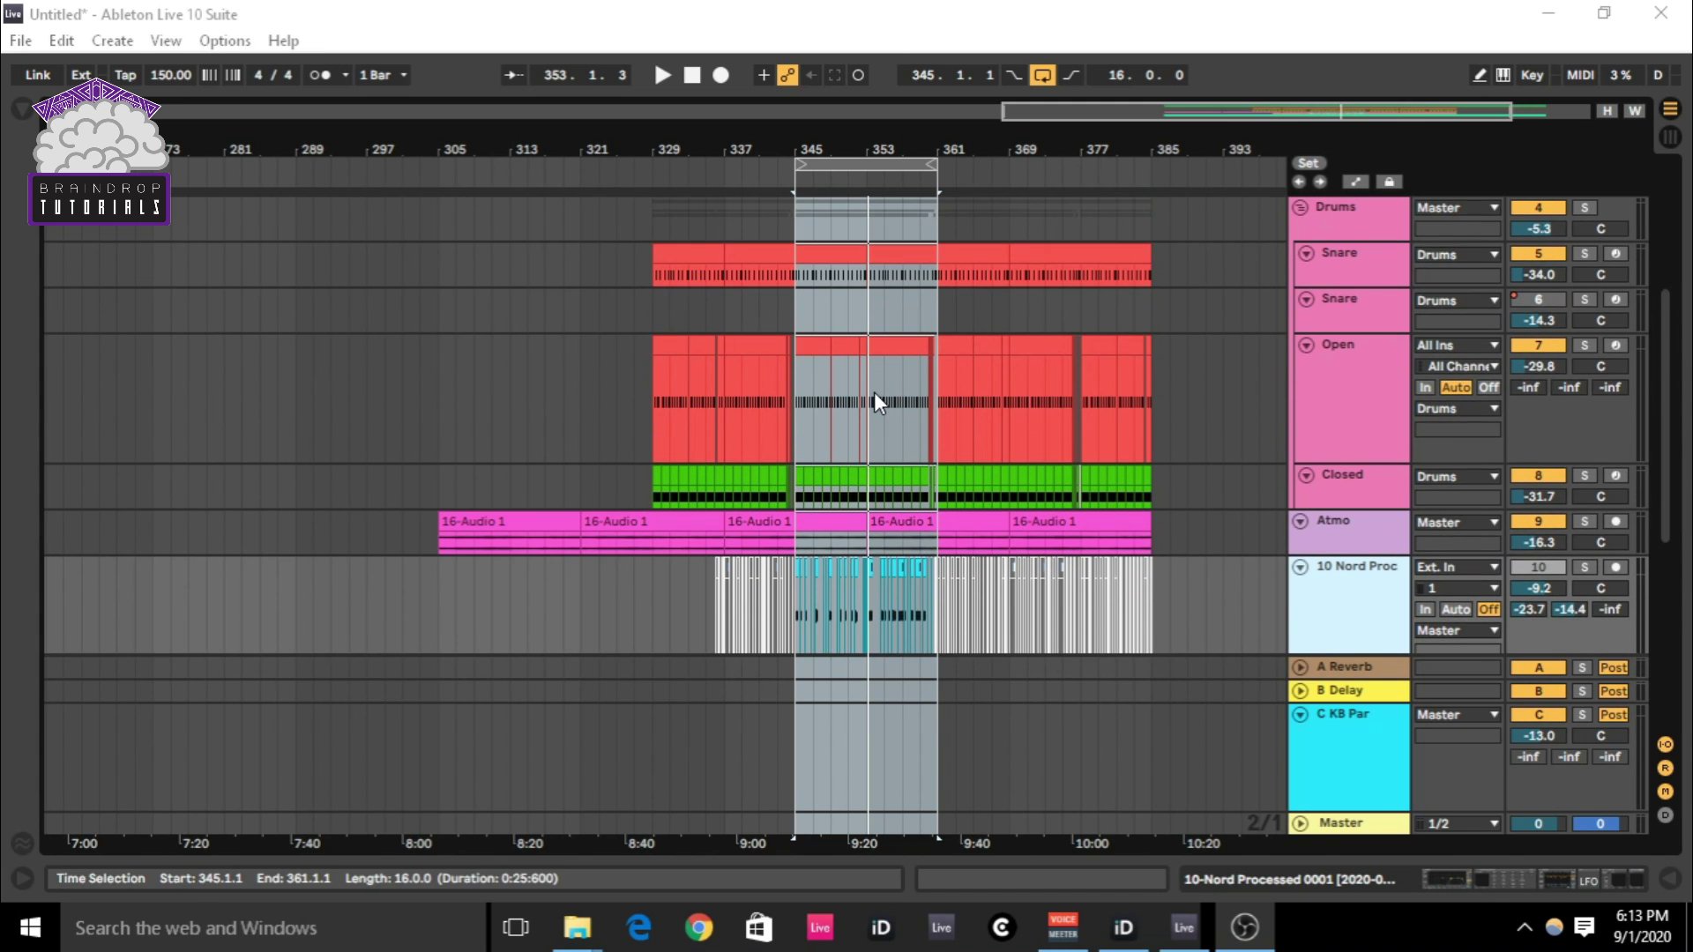
{"action": "left_click_drag", "start_coordinate": [834, 147], "coordinate": [769, 454]}
{"action": "scroll", "coordinate": [769, 446], "scroll_direction": "up", "scroll_amount": 5}
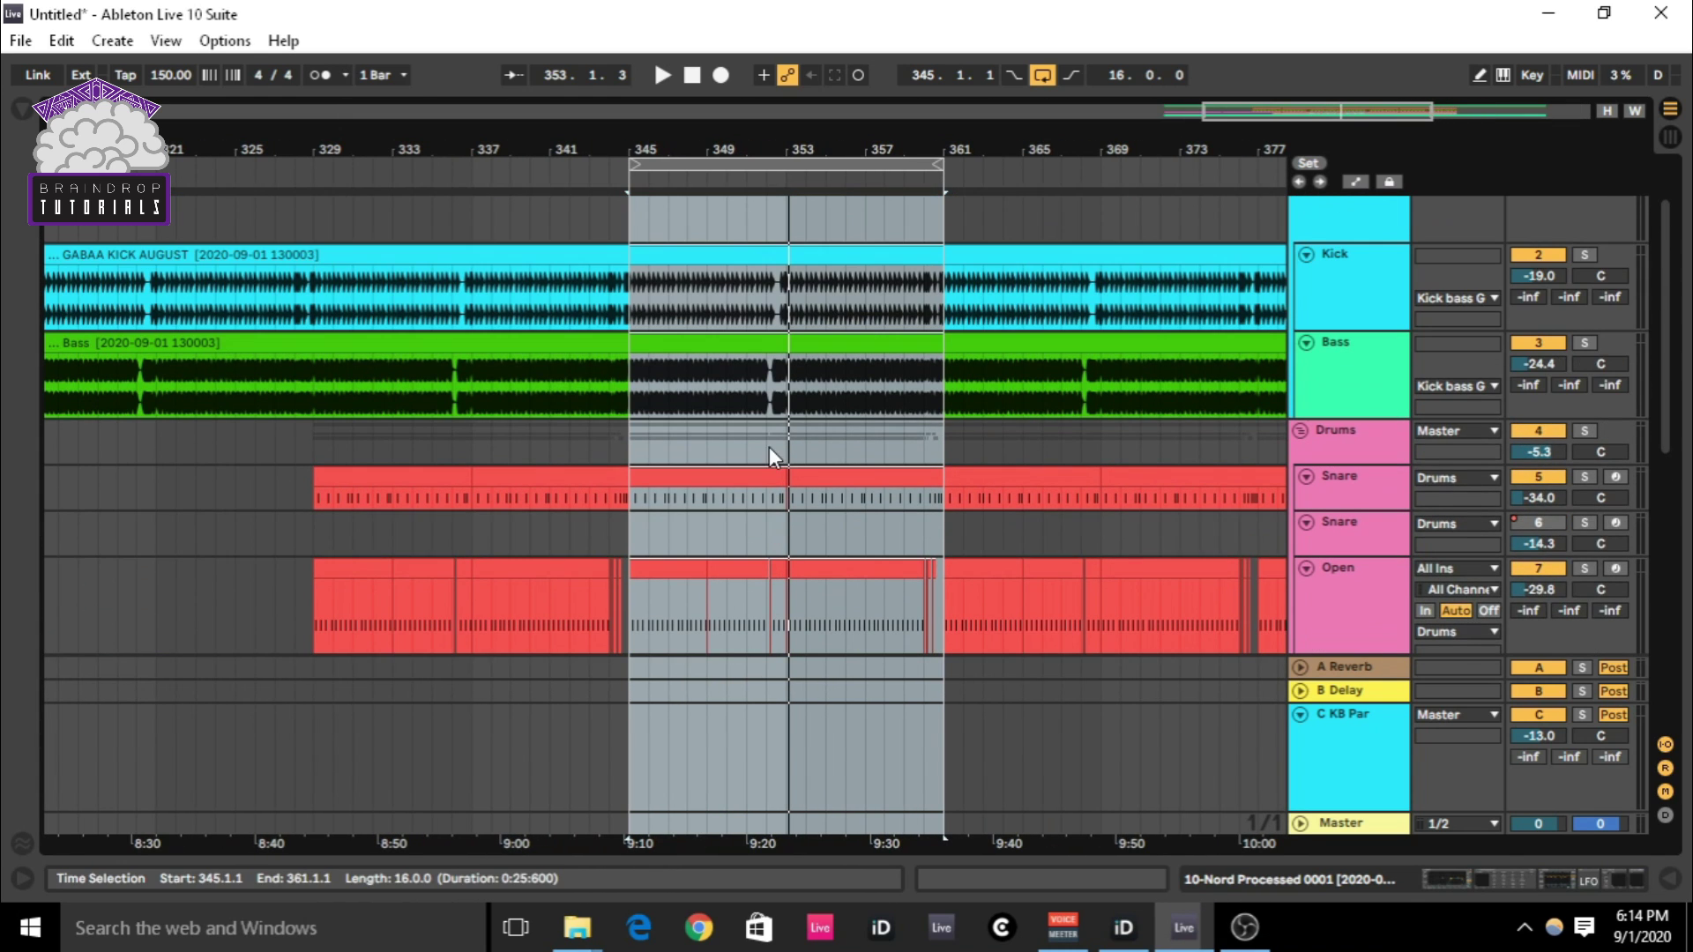